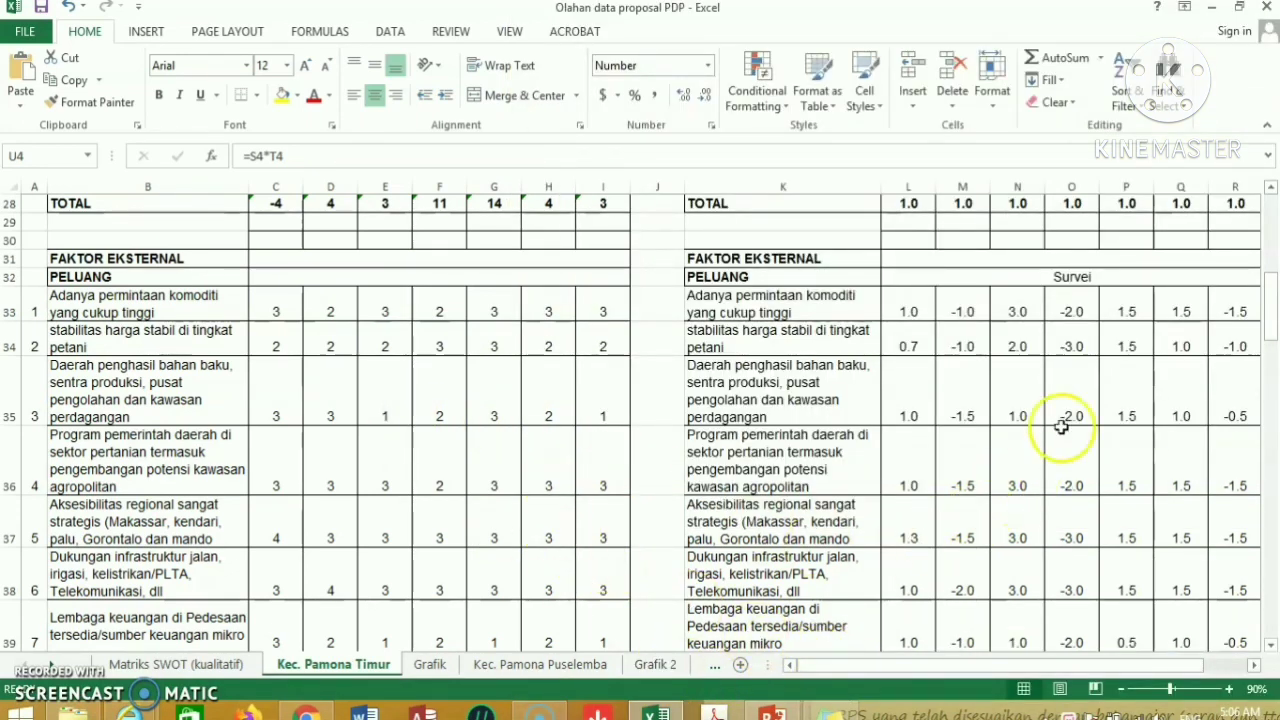
# Step: Scroll back up to row 1 to show the FAKTOR INTERNAL strengths table
pyautogui.moveTo(1271, 320); pyautogui.dragTo(1267, 245)
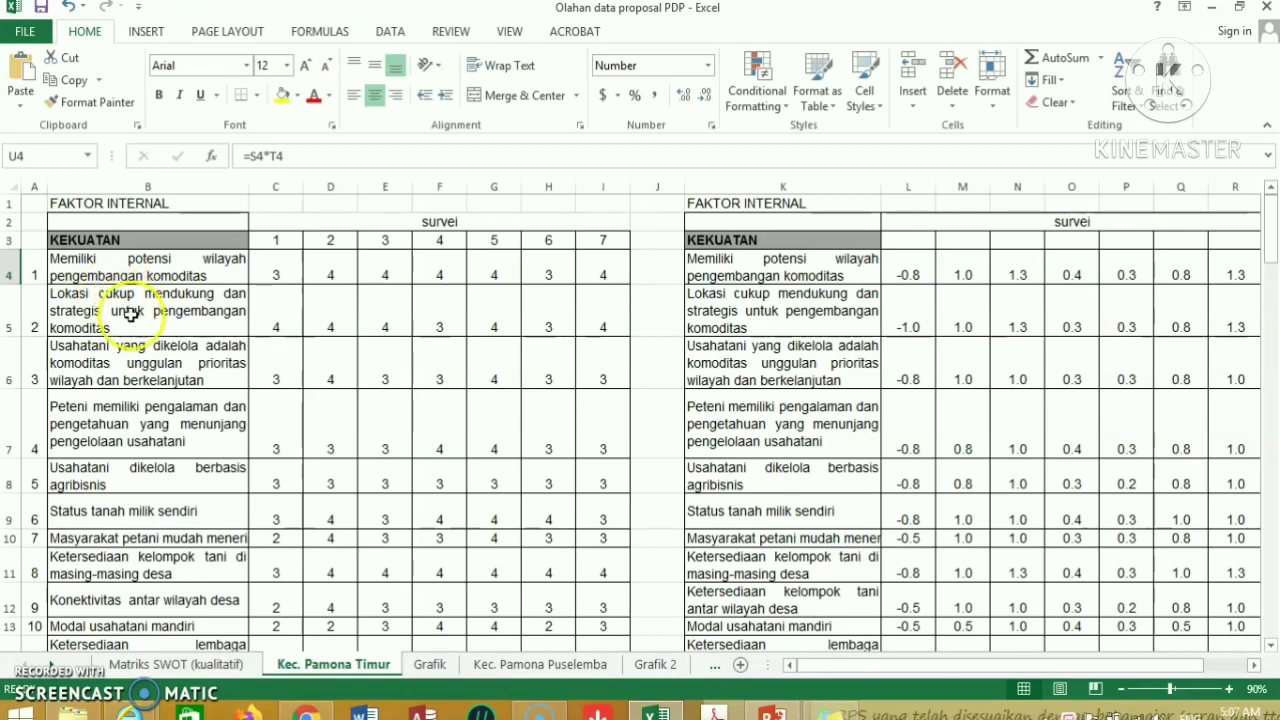
# Step: Widen column B so the statements wrap onto fewer lines, then scroll down to the weakness factors
pyautogui.click(134, 280)
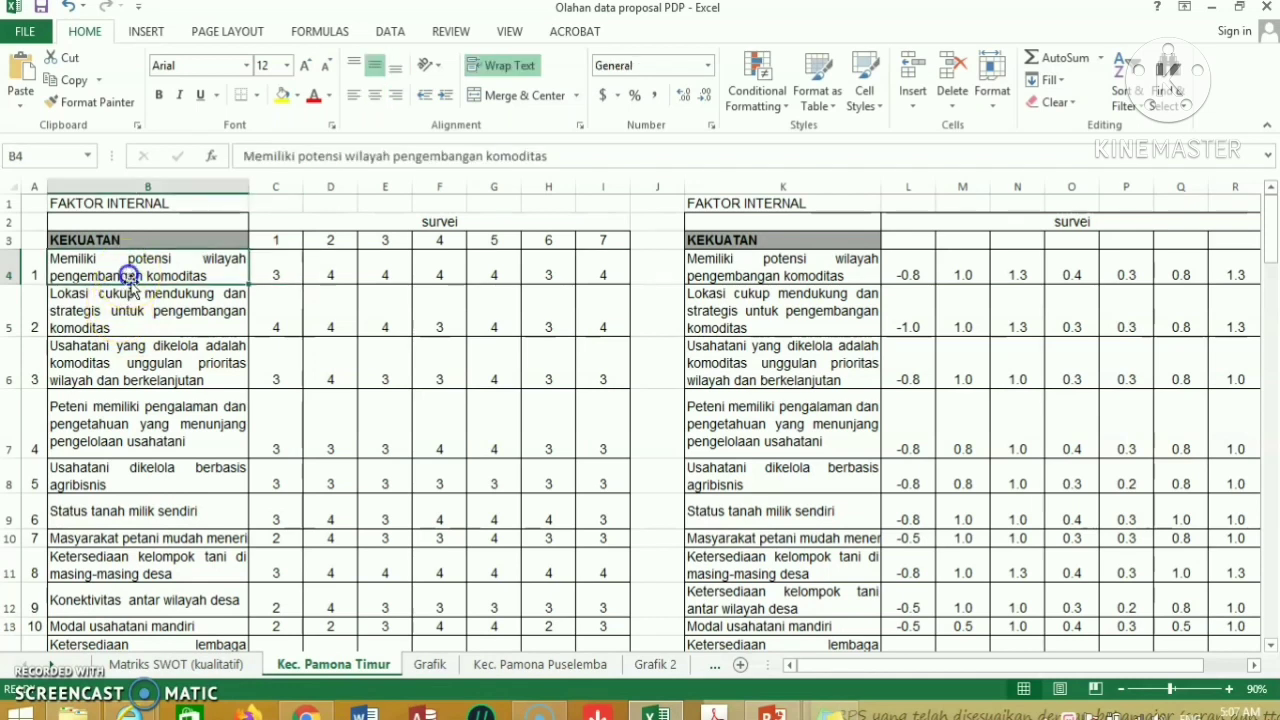
pyautogui.click(137, 317)
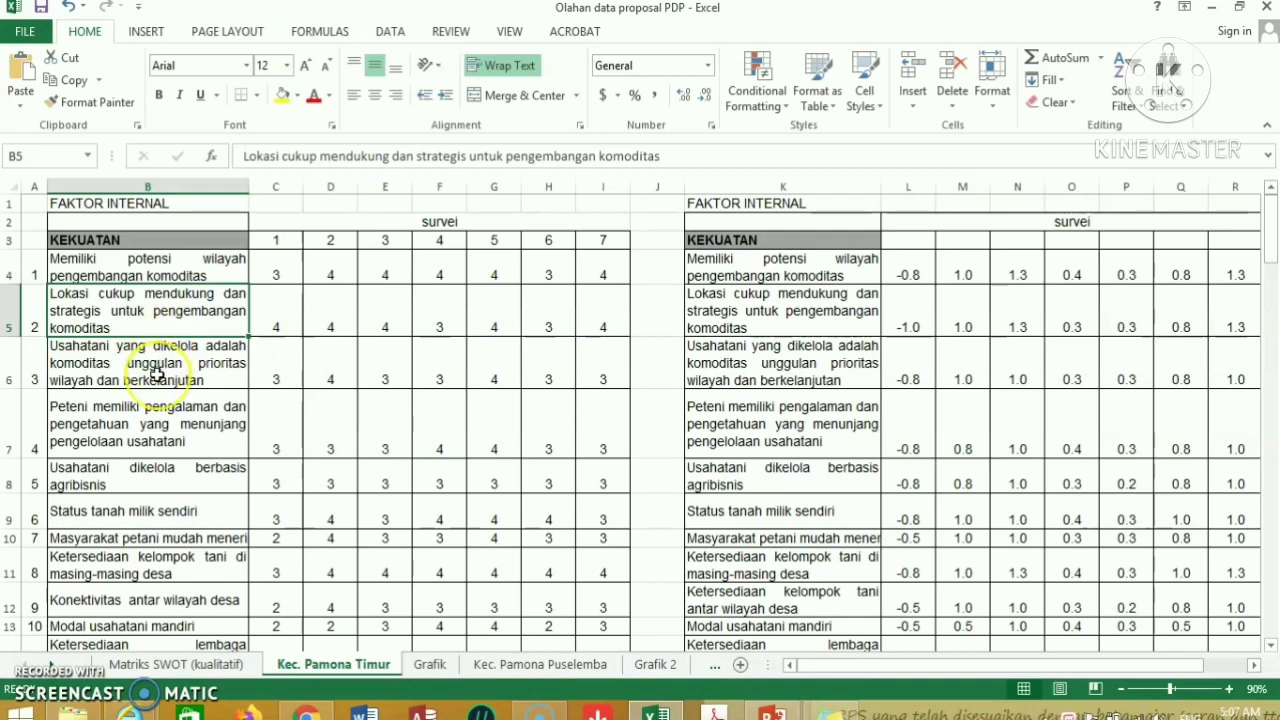
pyautogui.scroll(-1, 152, 437)
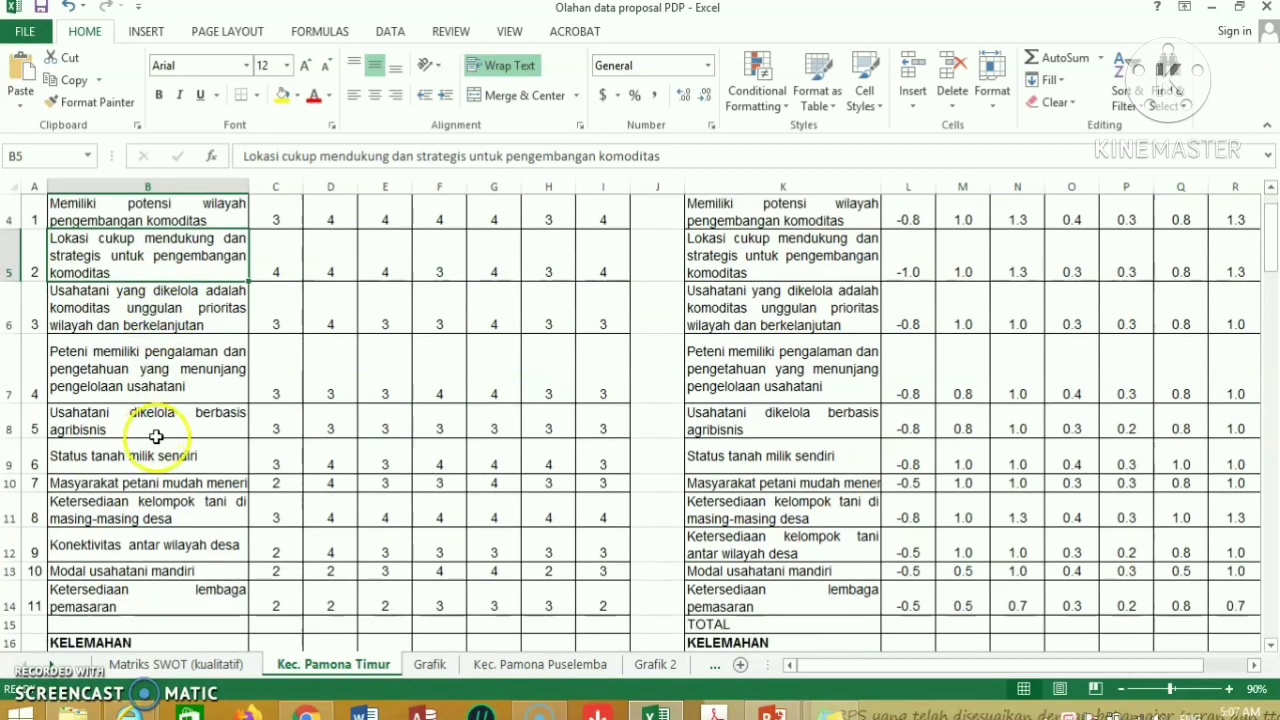
pyautogui.scroll(-1, 152, 432)
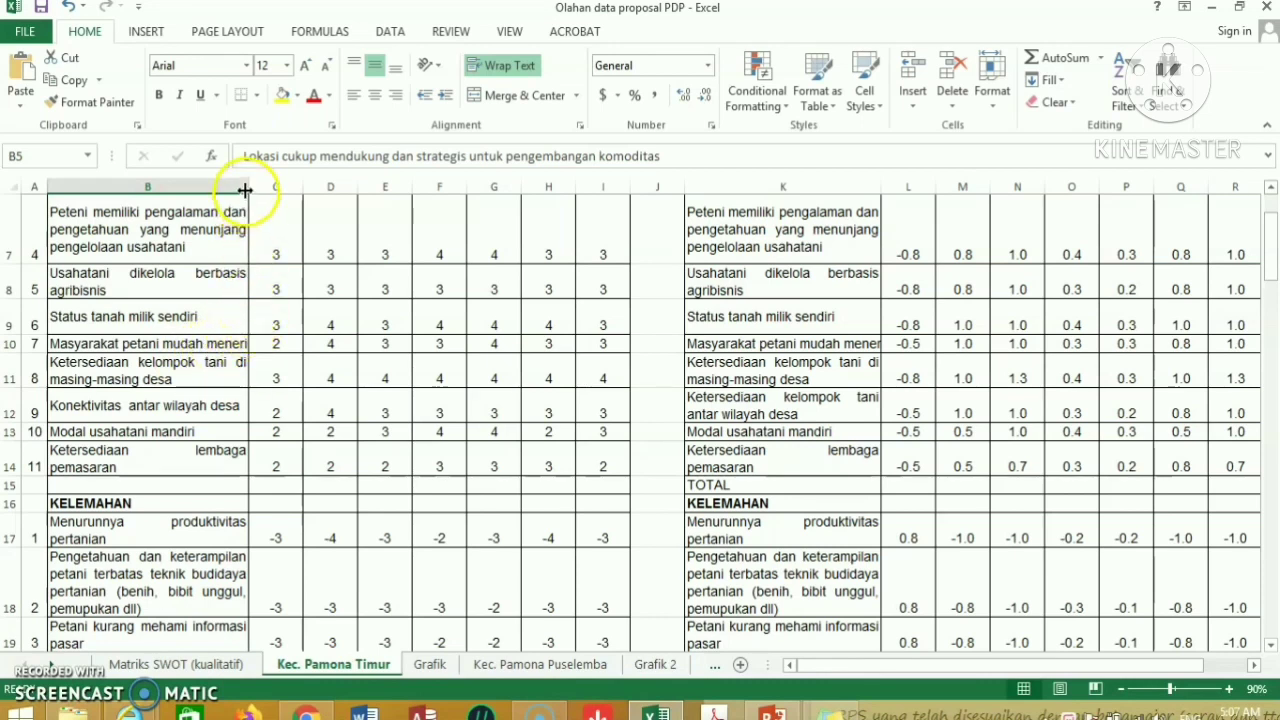
pyautogui.moveTo(245, 190)
pyautogui.mouseDown()
pyautogui.moveTo(296, 184)
pyautogui.moveTo(266, 195)
pyautogui.mouseUp()
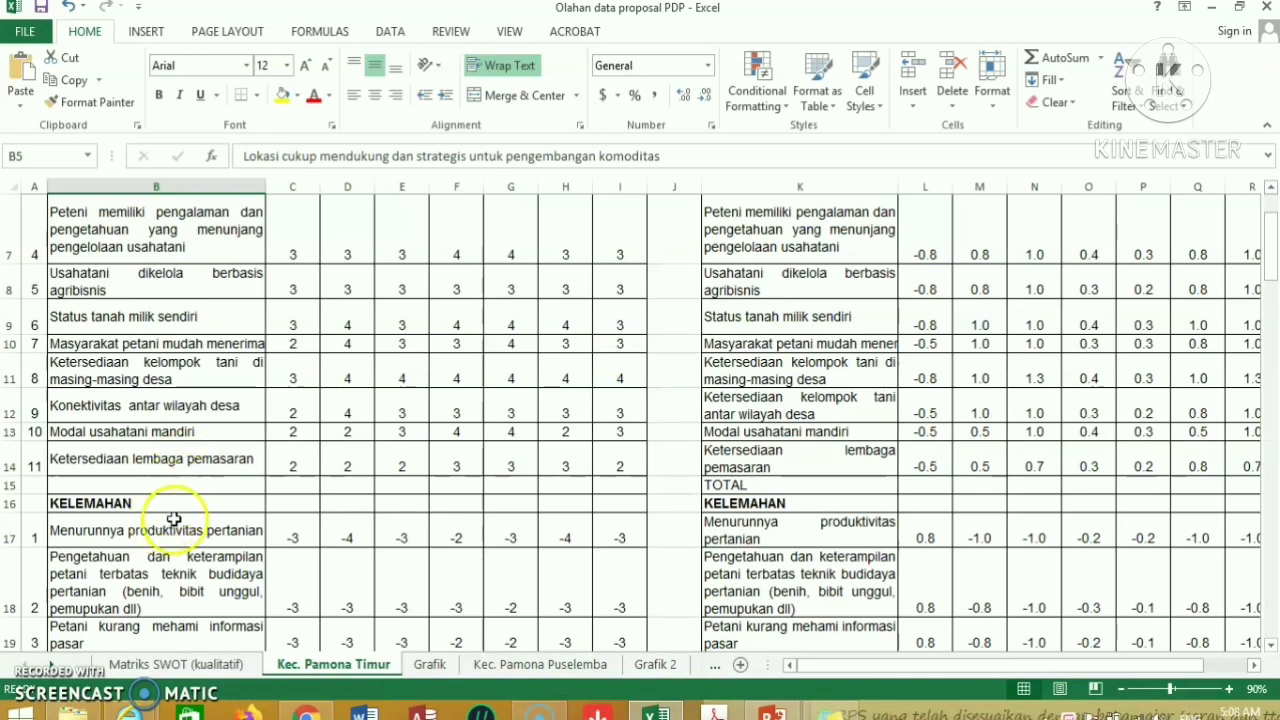
pyautogui.scroll(-2, 208, 473)
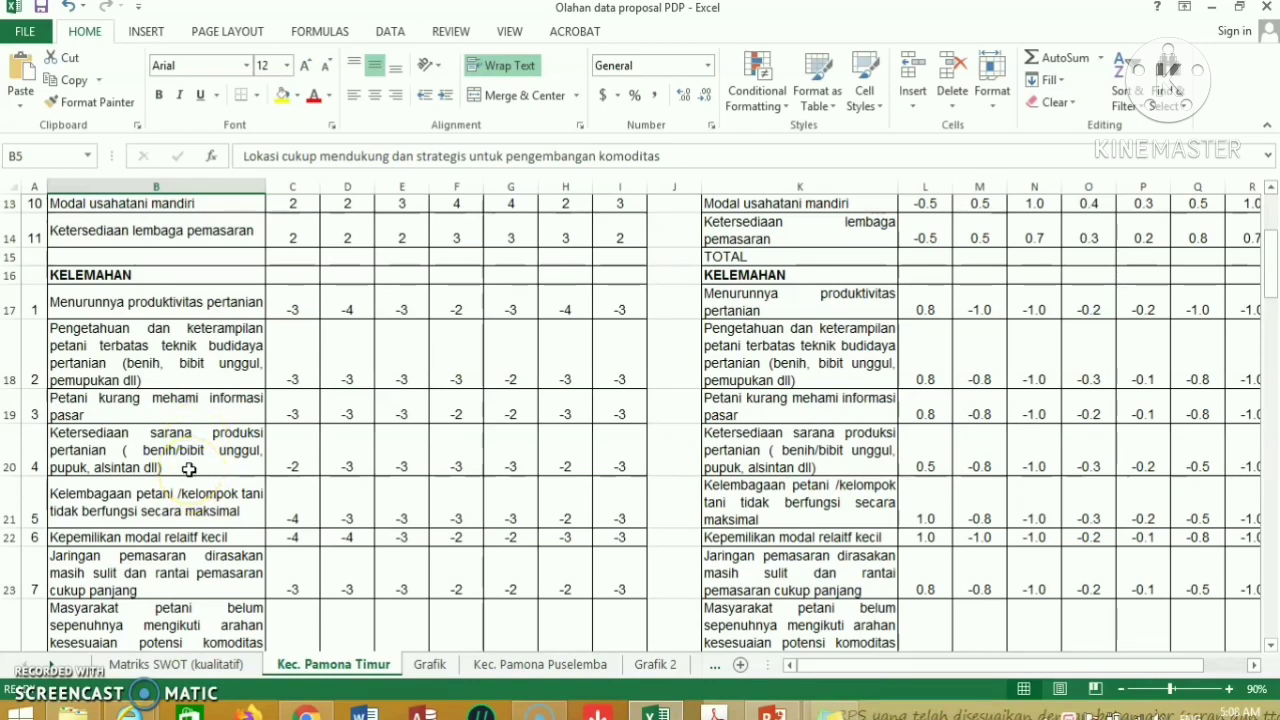
pyautogui.scroll(-1, 188, 469)
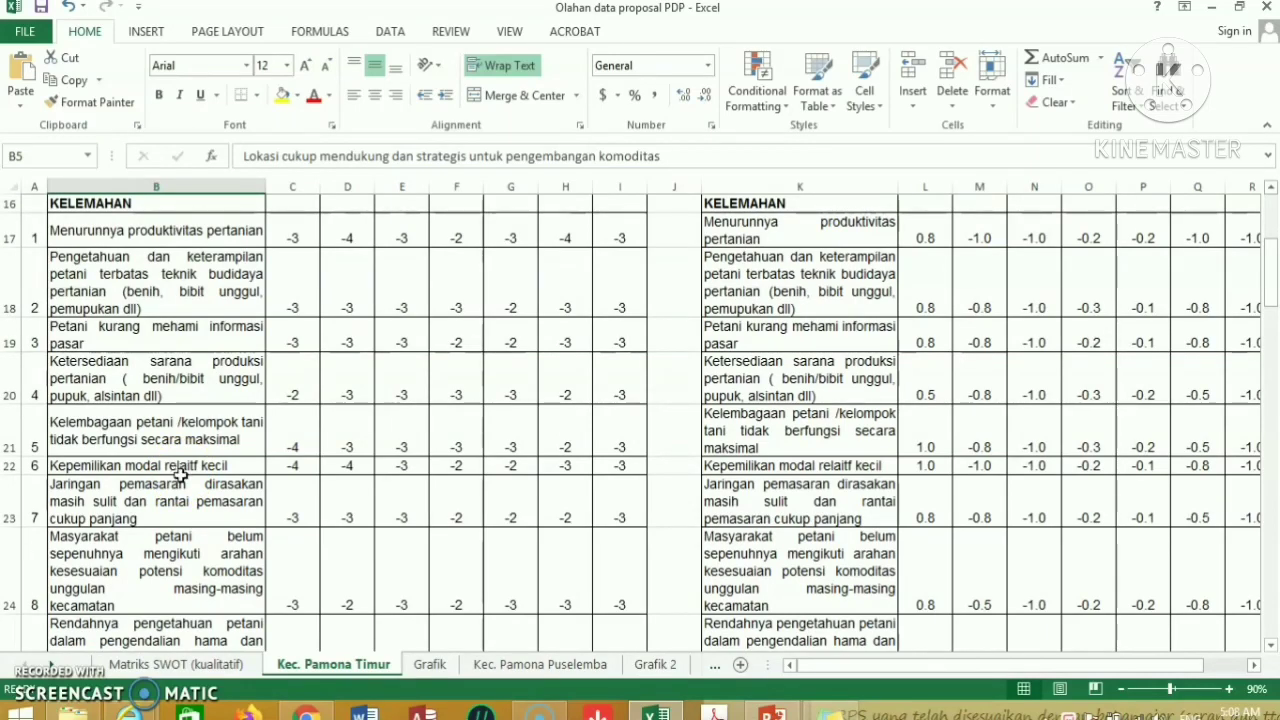
pyautogui.scroll(-4, 185, 476)
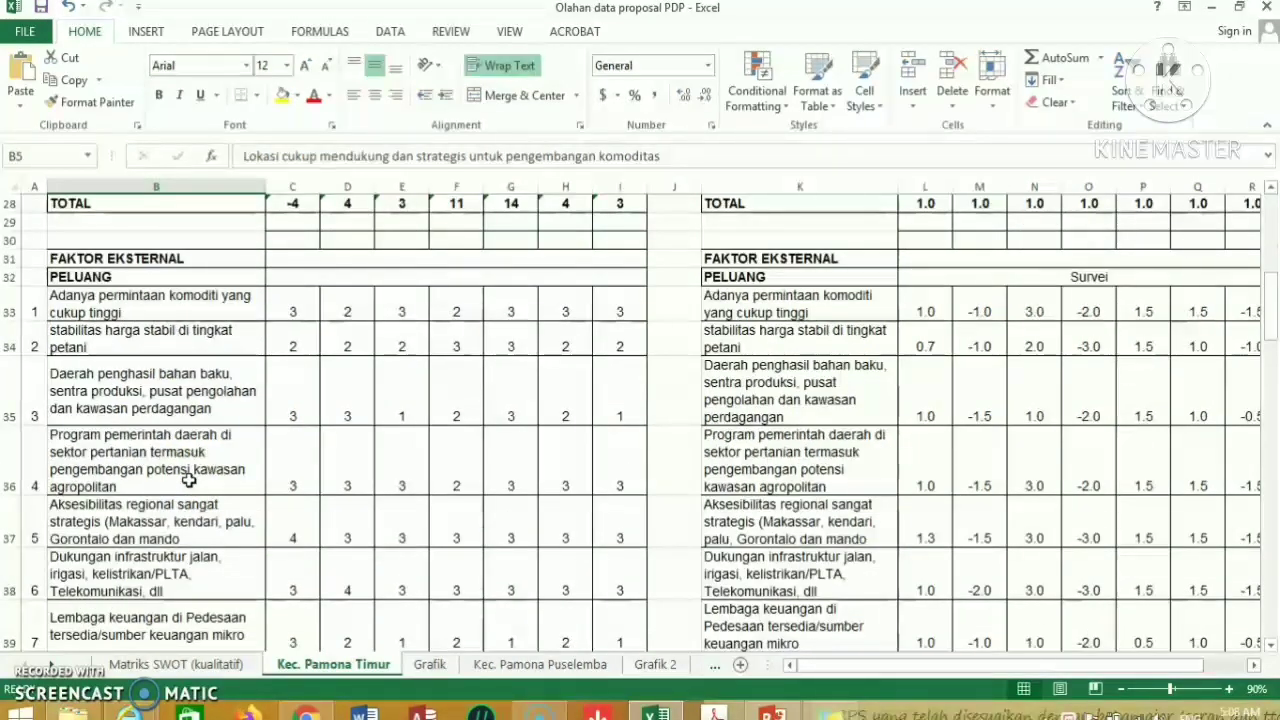
pyautogui.scroll(1, 189, 481)
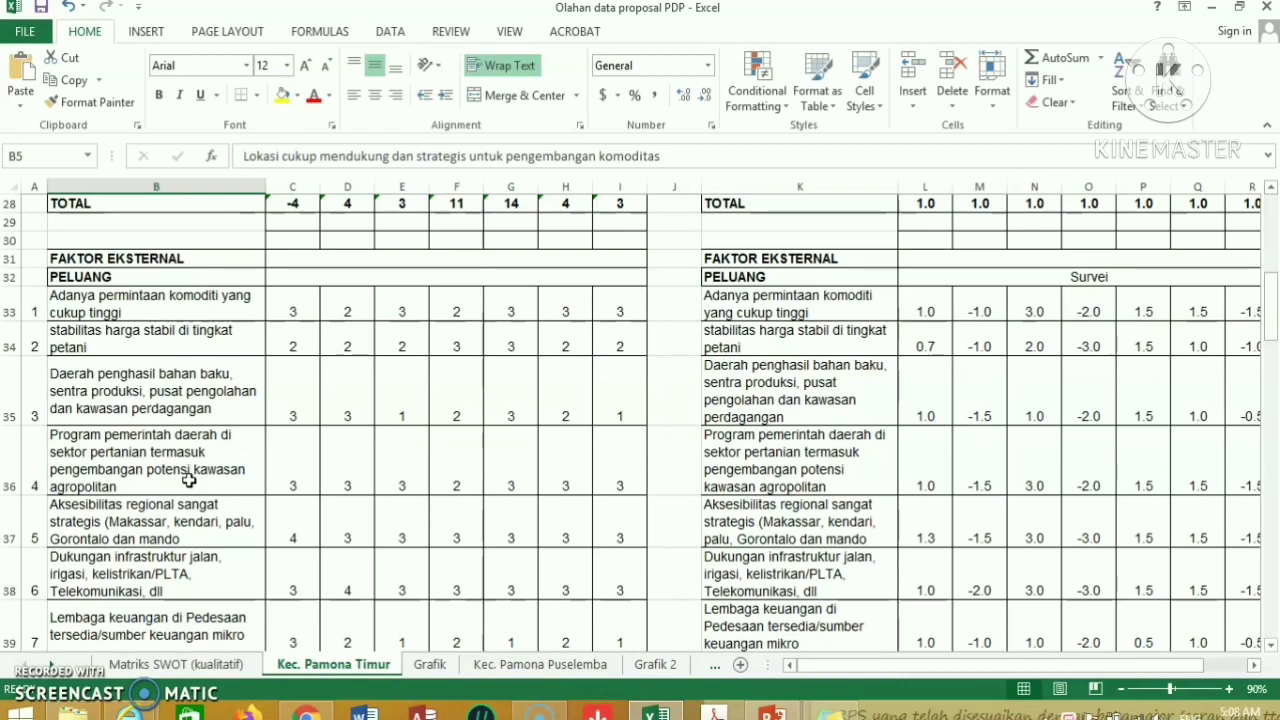
pyautogui.scroll(-2, 188, 481)
pyautogui.scroll(-2, 188, 481)
pyautogui.scroll(-2, 188, 481)
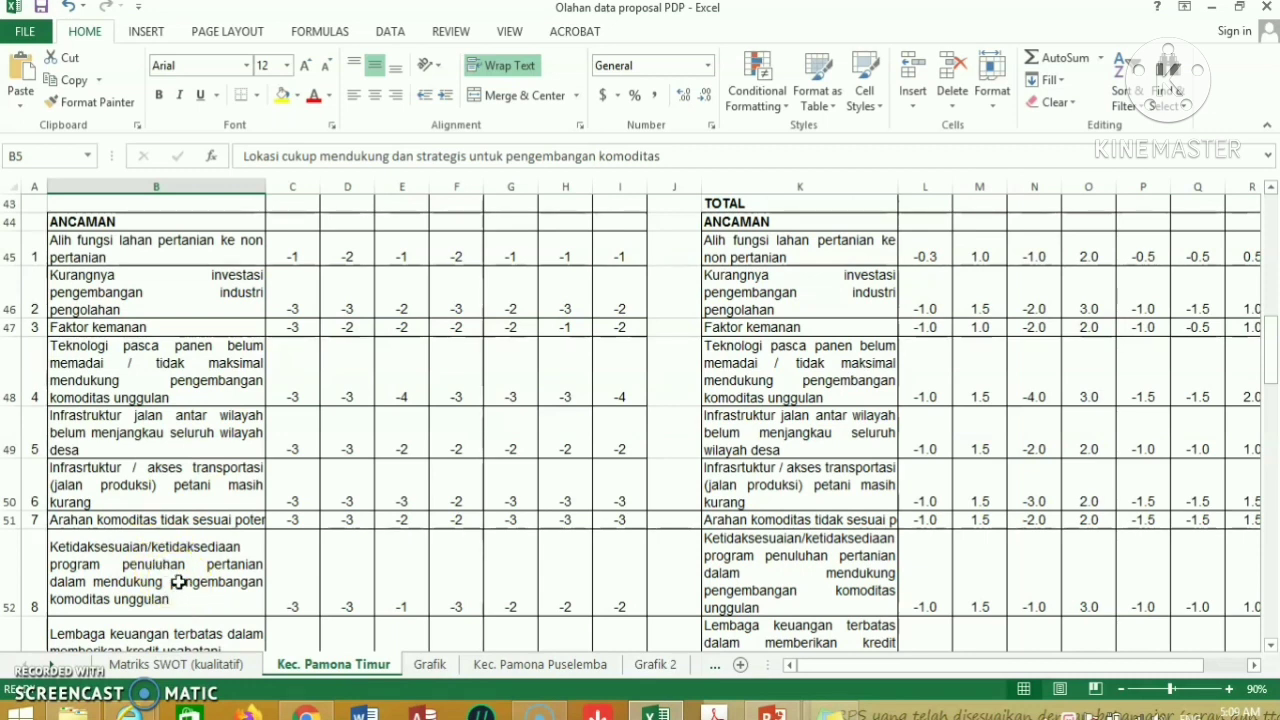
pyautogui.scroll(1, 178, 582)
pyautogui.scroll(1, 178, 582)
pyautogui.scroll(2, 178, 582)
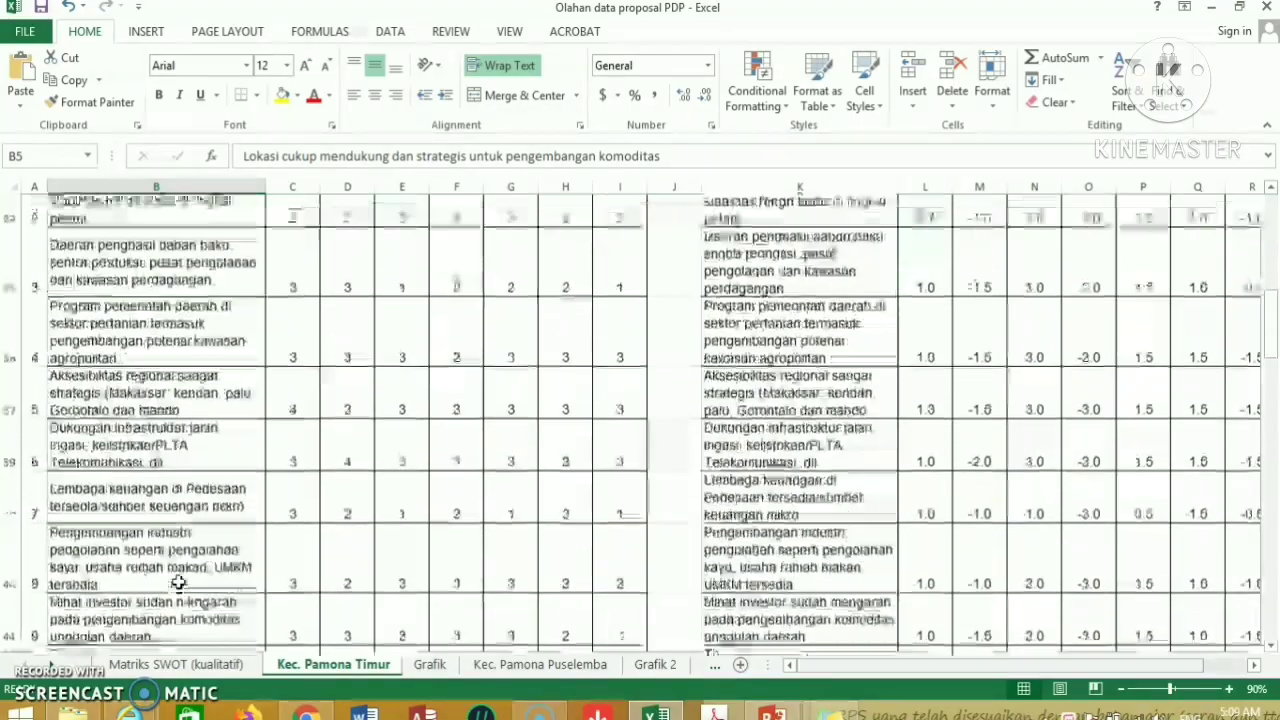
pyautogui.scroll(2, 178, 582)
pyautogui.scroll(2, 178, 582)
pyautogui.scroll(2, 178, 582)
pyautogui.scroll(2, 178, 582)
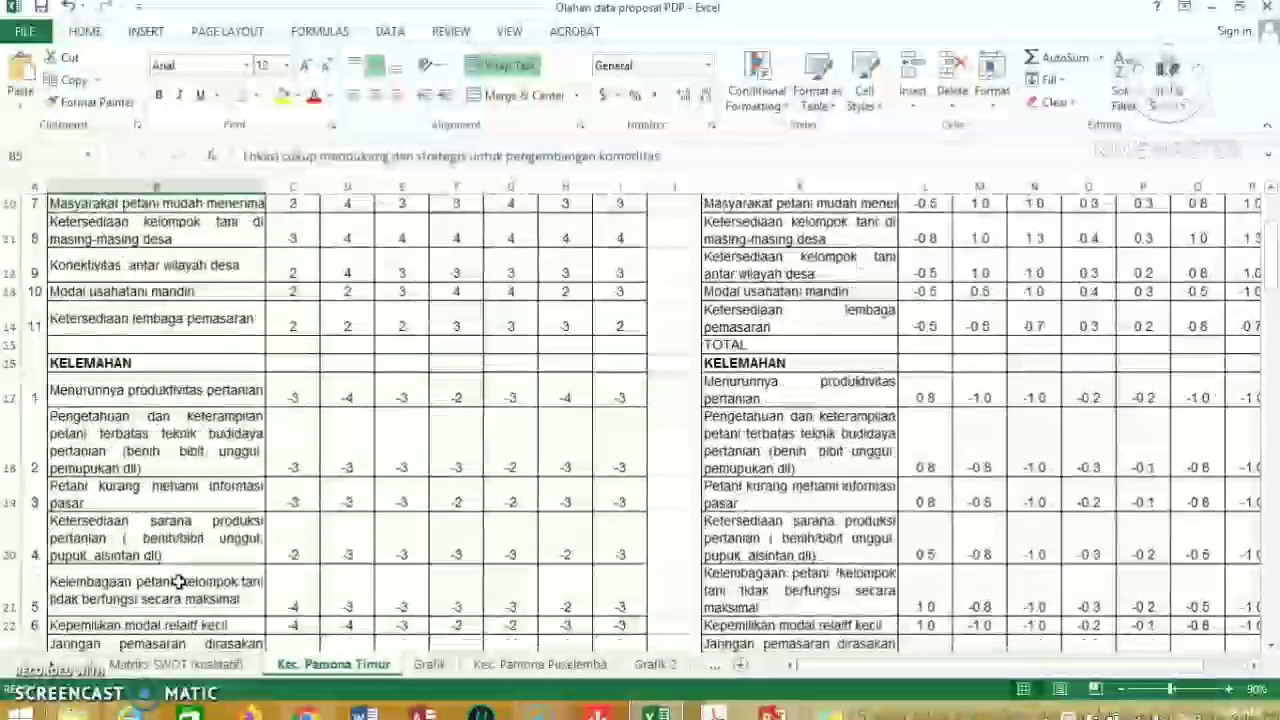
pyautogui.scroll(2, 178, 582)
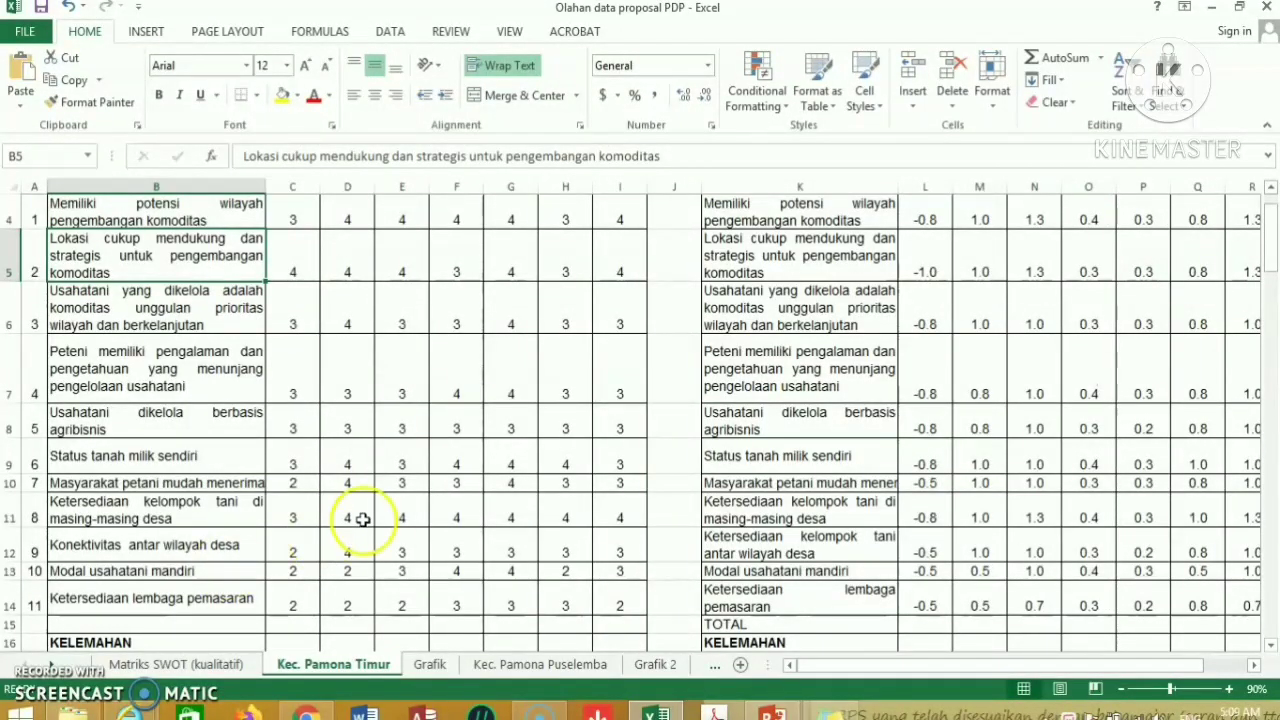
pyautogui.click(833, 712)
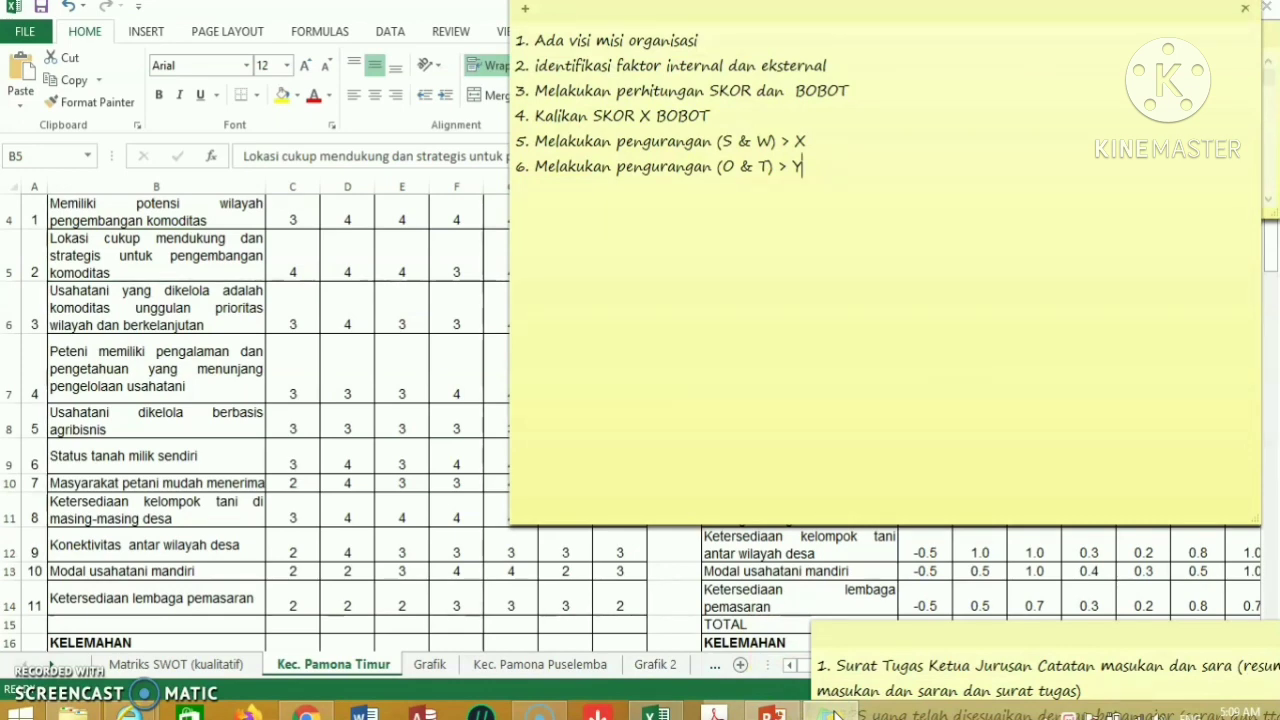
pyautogui.click(443, 571)
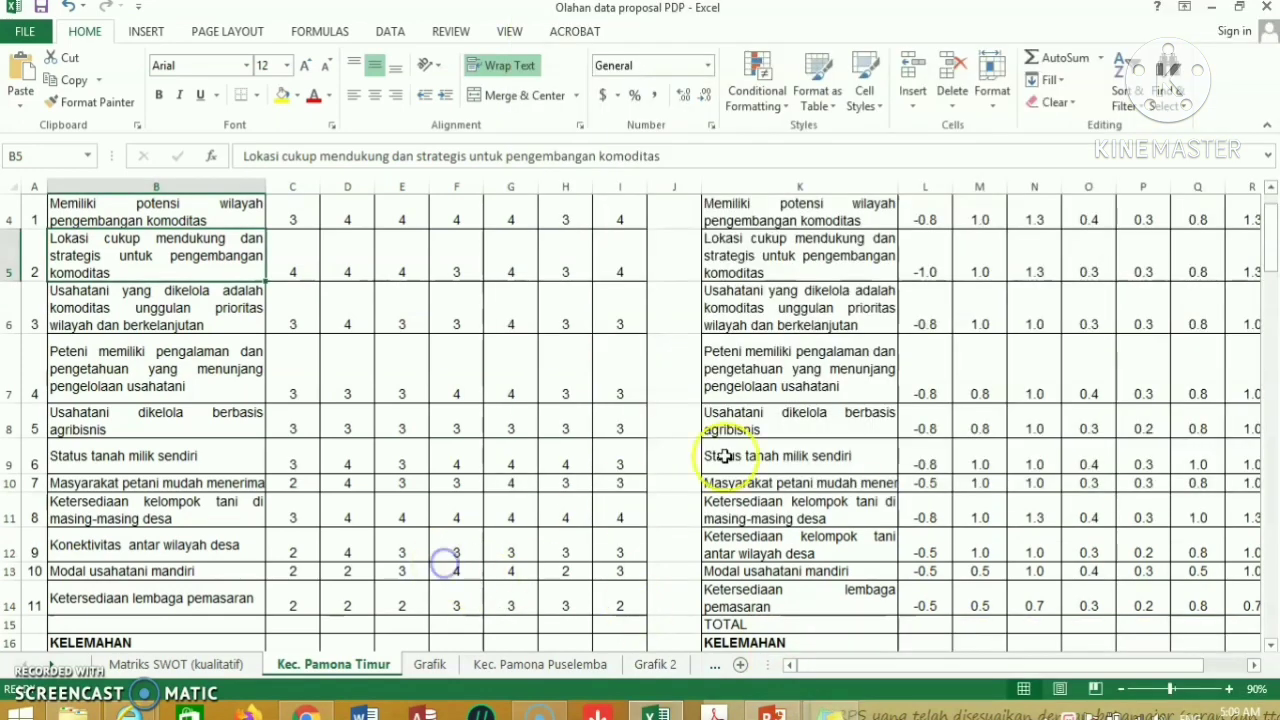
pyautogui.scroll(1, 1258, 268)
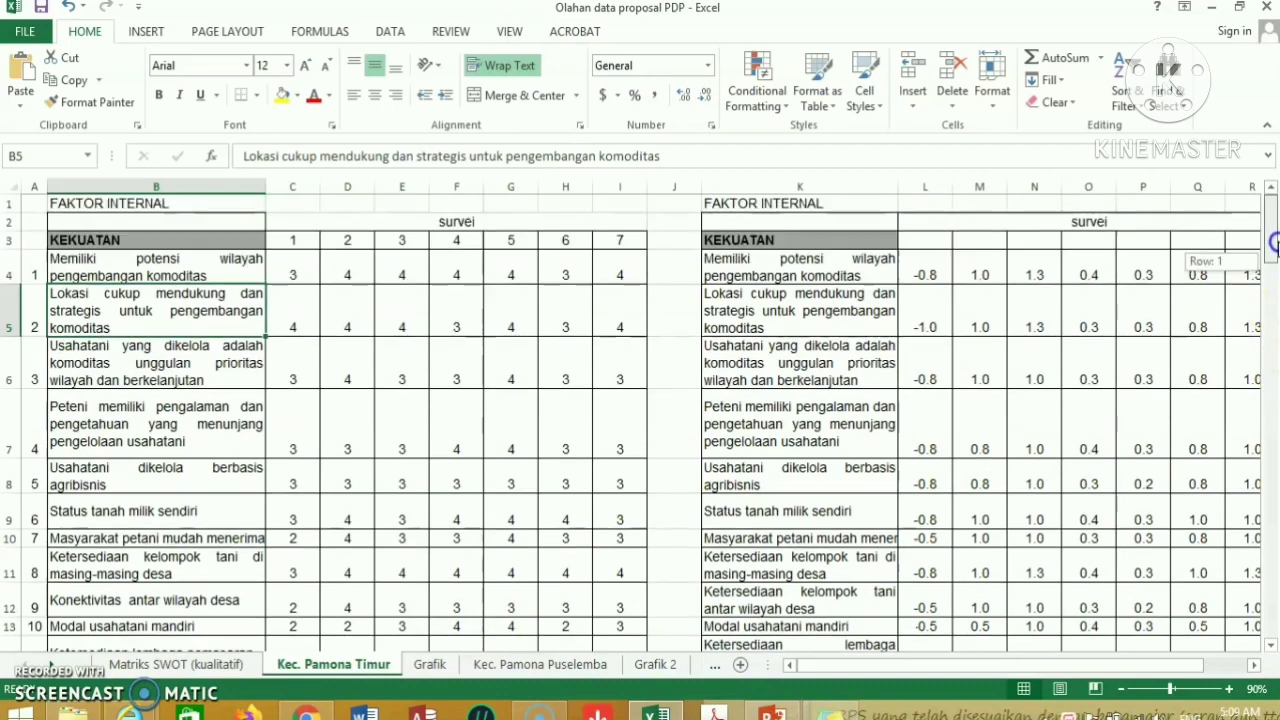
pyautogui.click(1146, 668)
pyautogui.moveTo(1146, 668); pyautogui.dragTo(1154, 668)
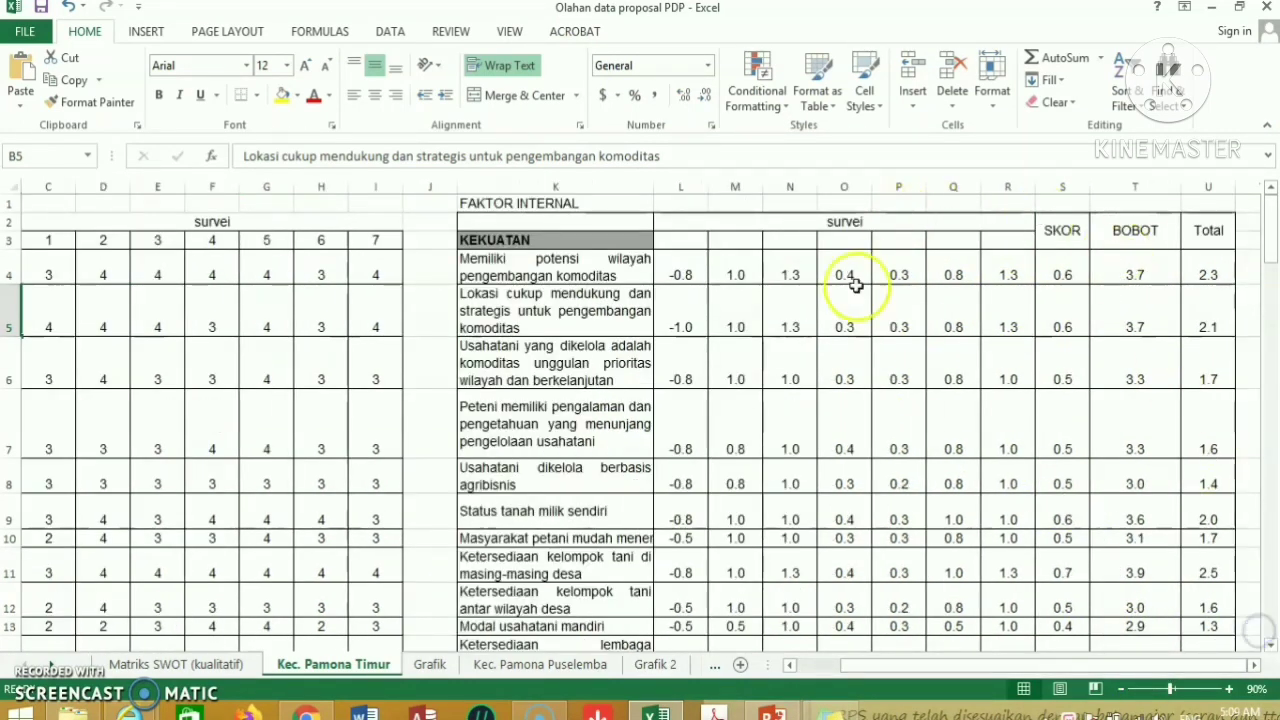
pyautogui.moveTo(1062, 666); pyautogui.dragTo(1006, 668)
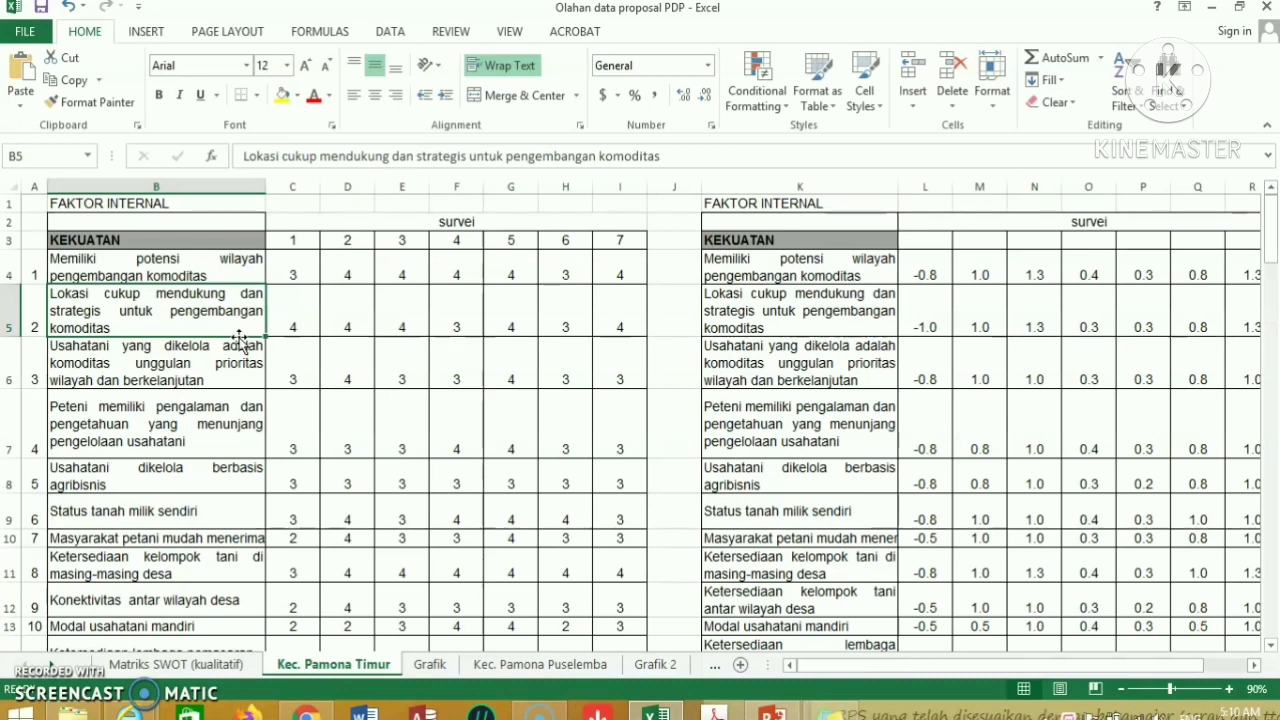
pyautogui.click(443, 222)
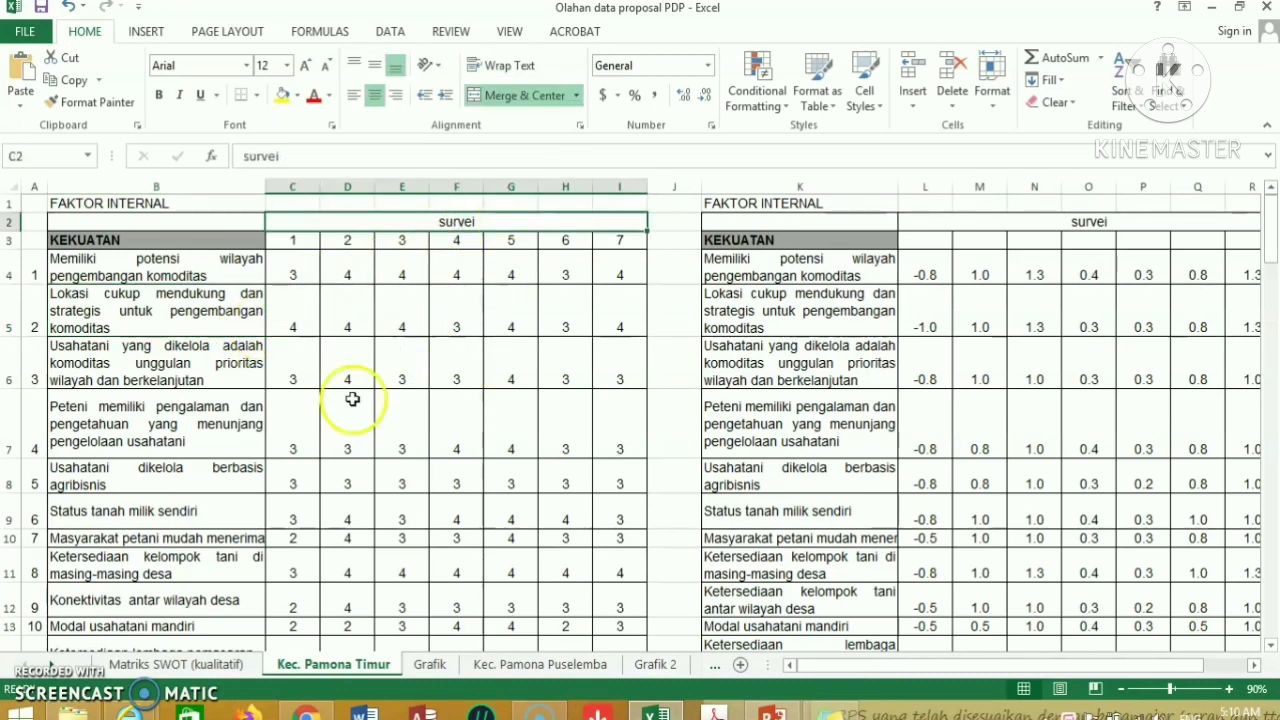
pyautogui.click(299, 244)
pyautogui.click(619, 240)
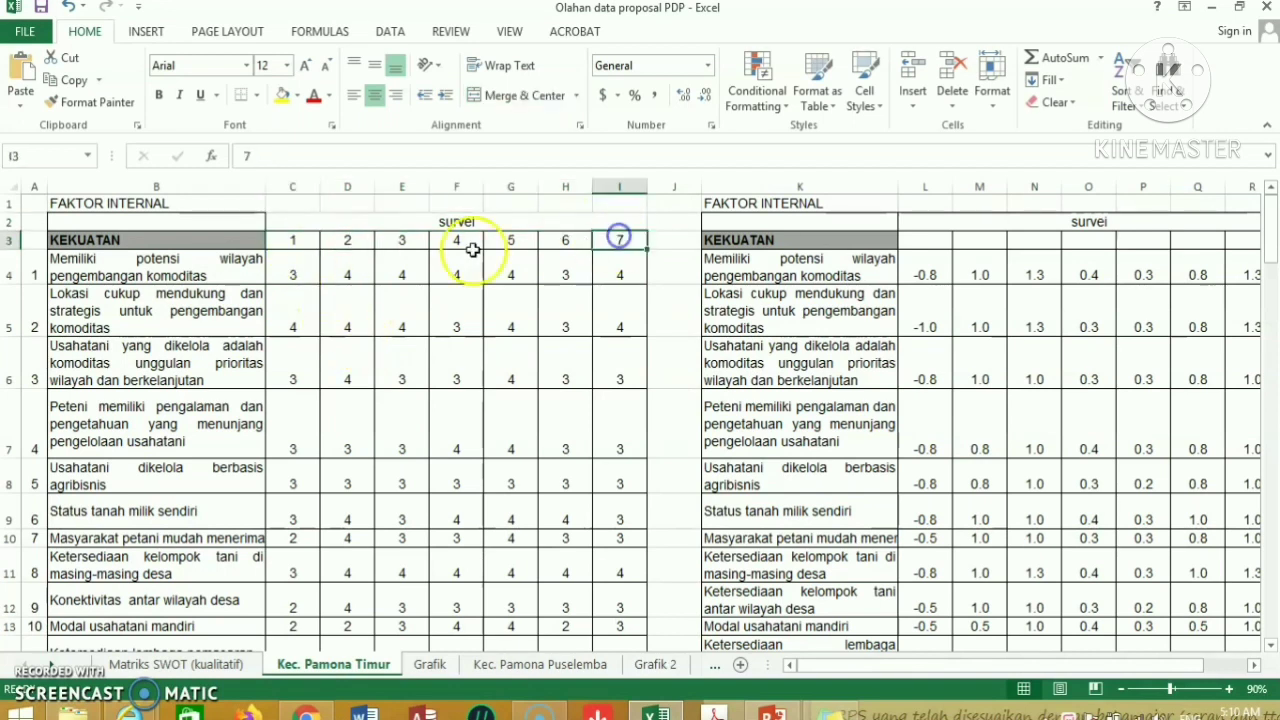
pyautogui.moveTo(299, 244); pyautogui.dragTo(619, 240)
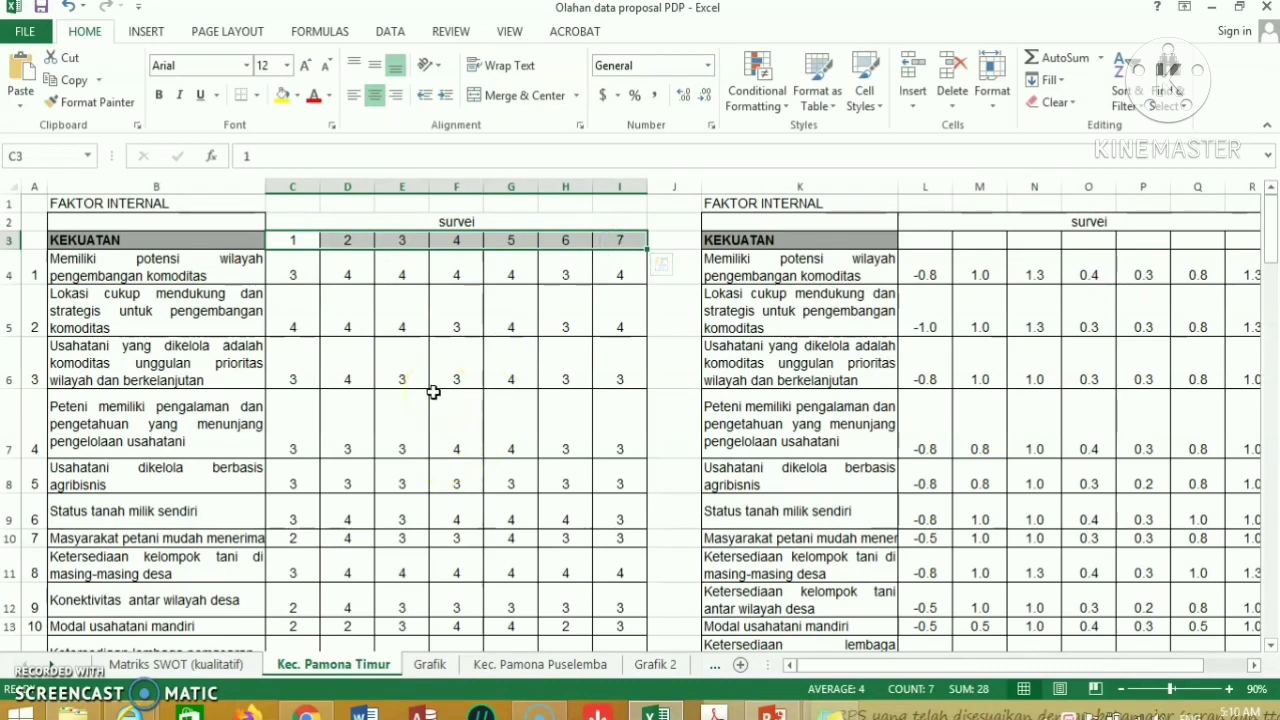
pyautogui.scroll(-1, 433, 392)
pyautogui.scroll(-1, 433, 392)
pyautogui.scroll(-1, 433, 392)
pyautogui.scroll(-1, 433, 392)
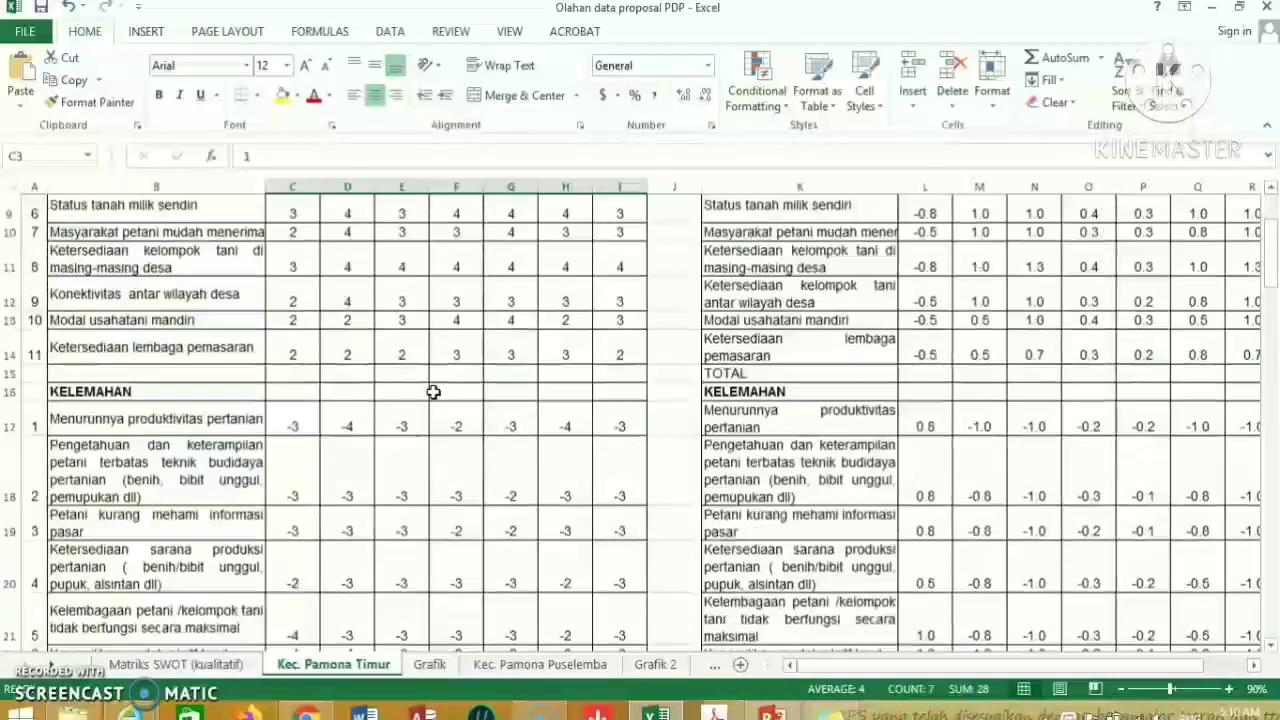
pyautogui.scroll(-1, 433, 392)
pyautogui.scroll(3, 433, 392)
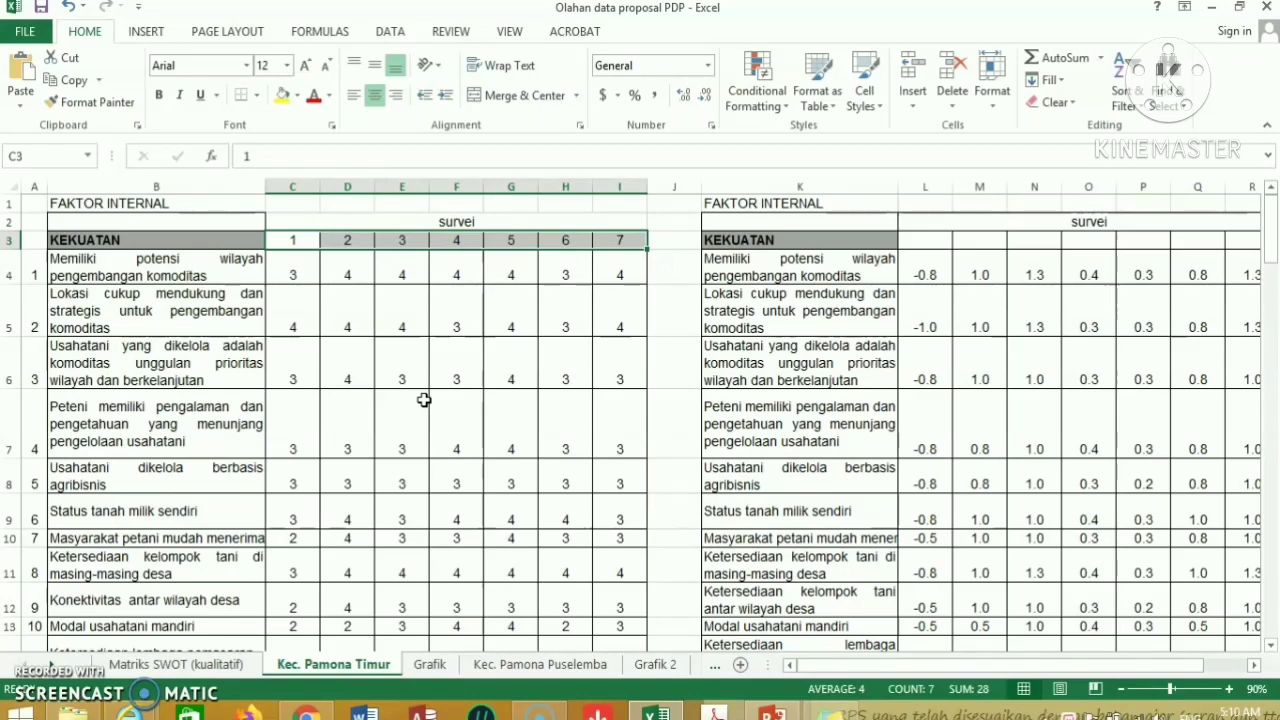
pyautogui.click(409, 412)
pyautogui.click(423, 396)
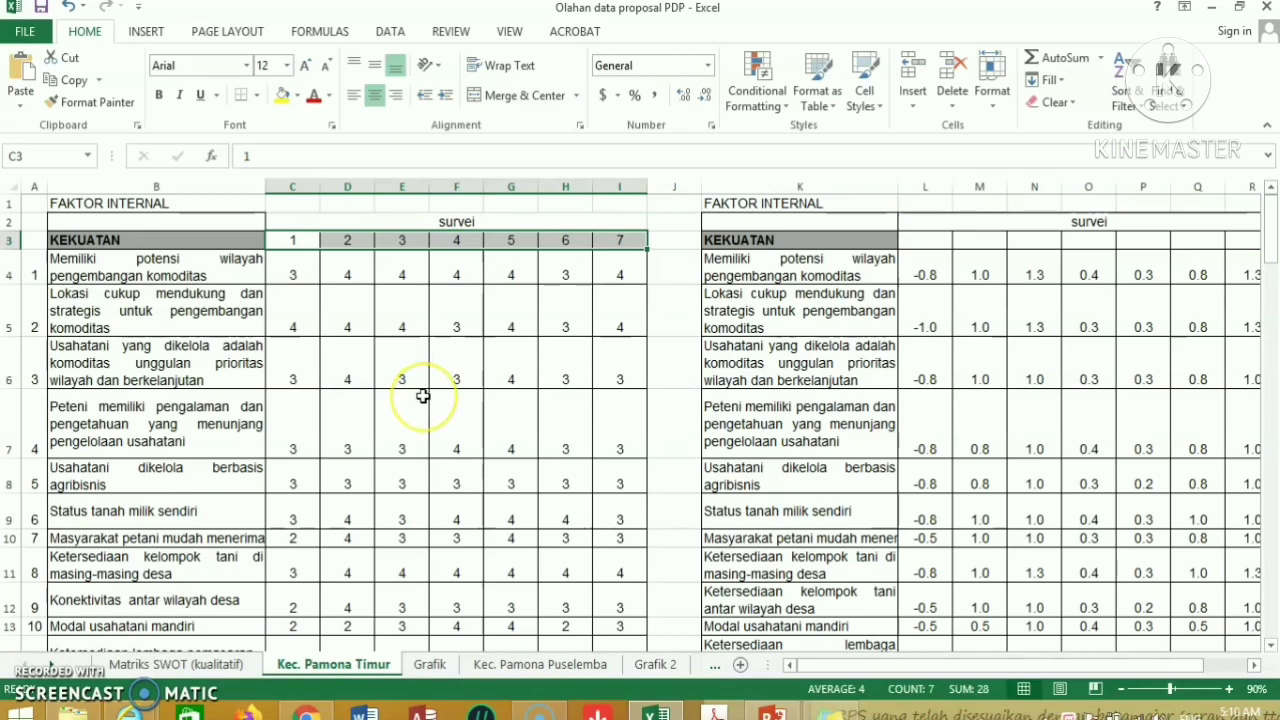
pyautogui.scroll(-2, 423, 396)
pyautogui.scroll(2, 423, 396)
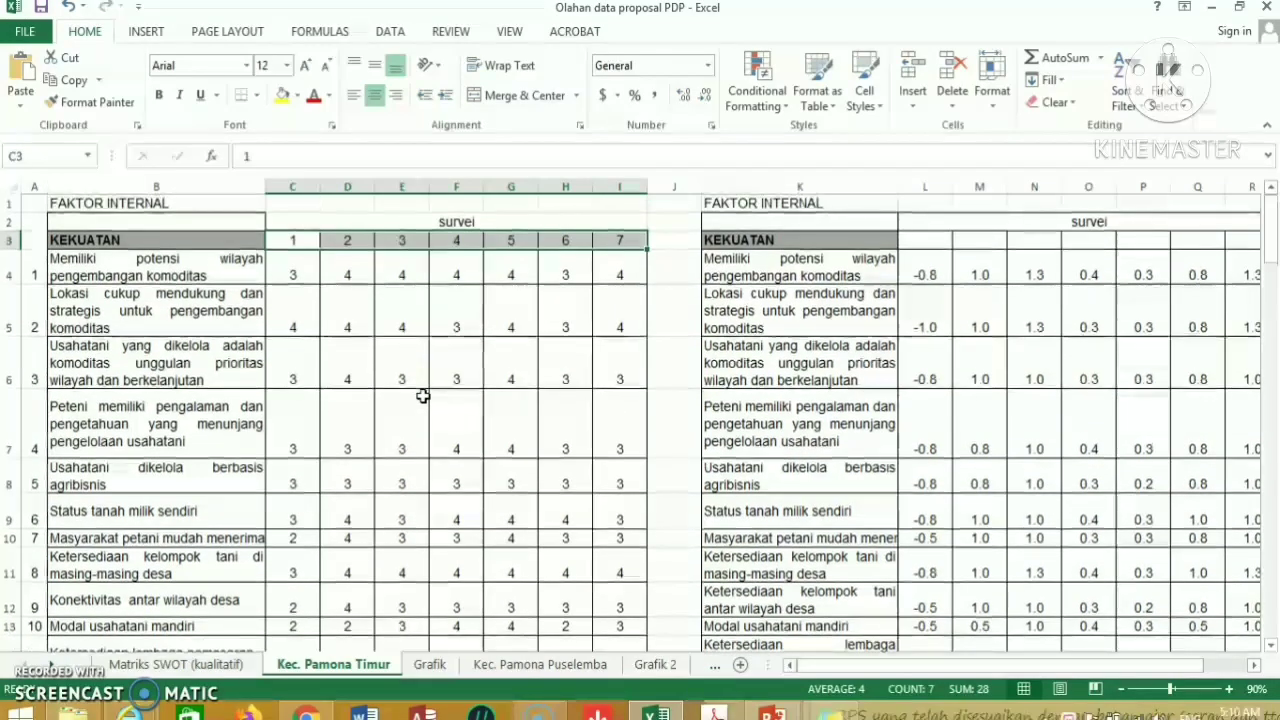
pyautogui.scroll(-5, 423, 396)
pyautogui.scroll(-3, 423, 396)
pyautogui.scroll(-3, 423, 396)
pyautogui.scroll(4, 423, 396)
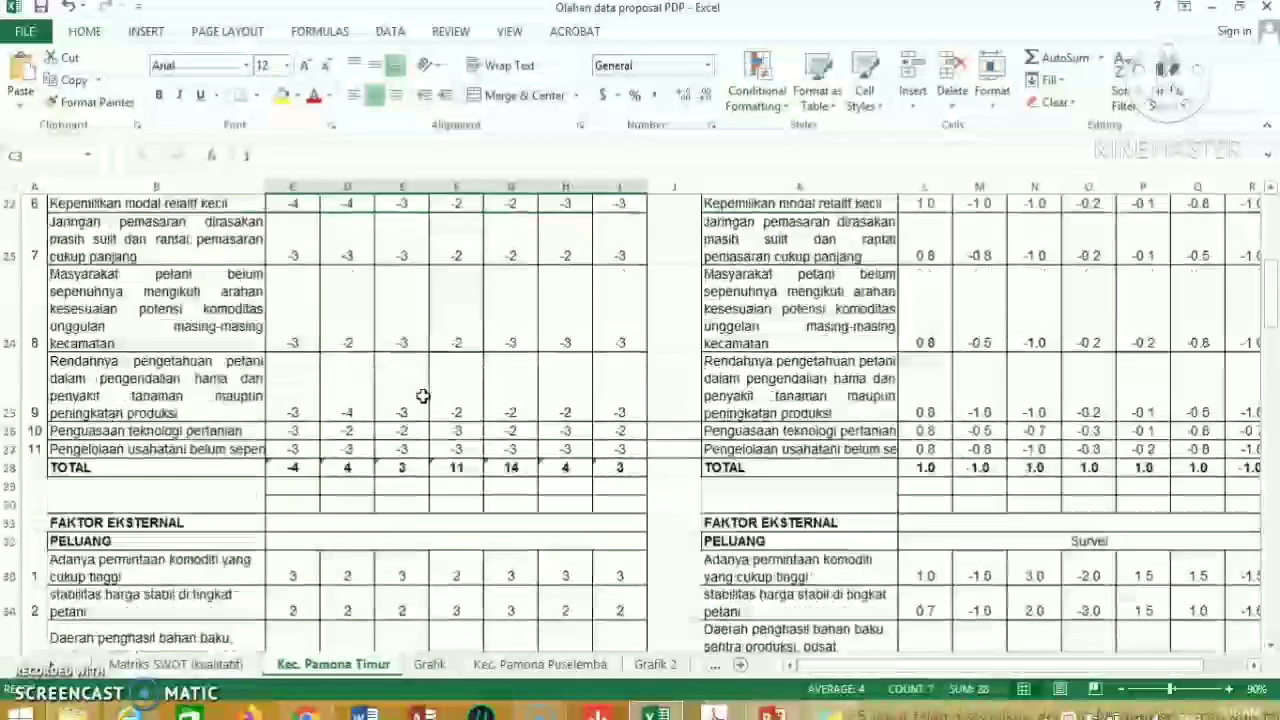
pyautogui.scroll(7, 423, 396)
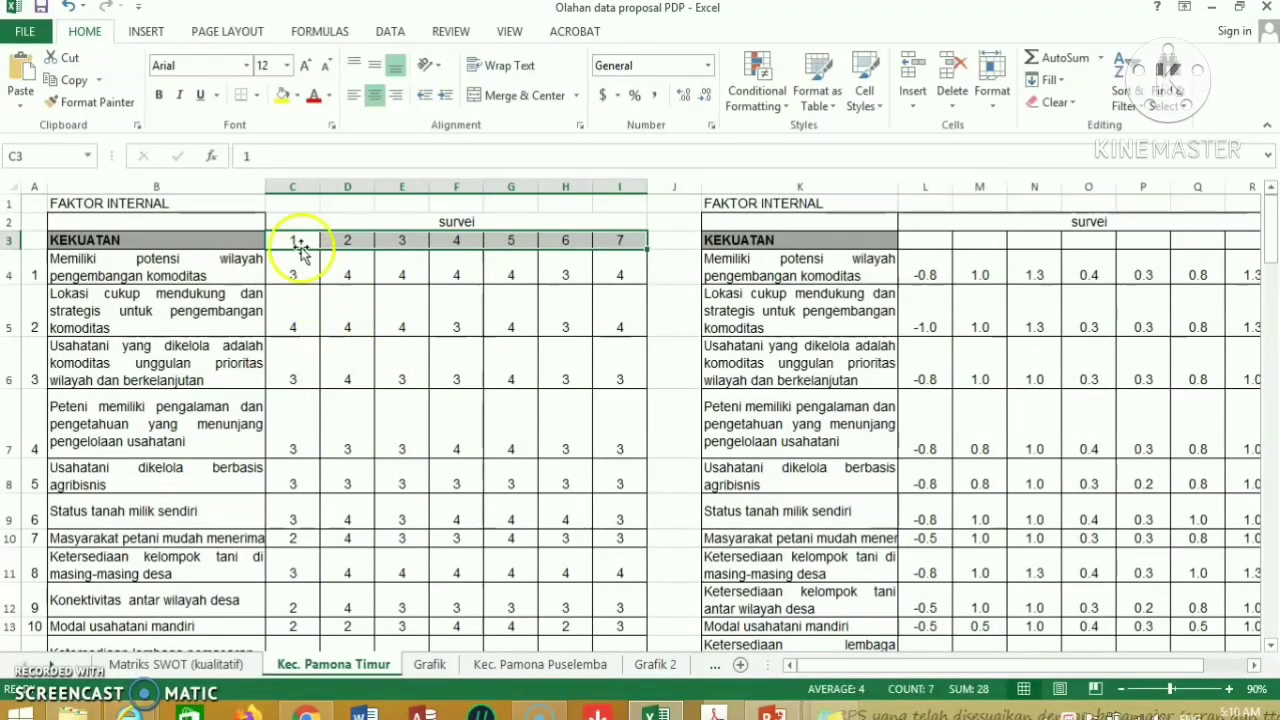
# Step: Review survey 1's column C scores against the strength statements in B4 and B5
pyautogui.click(295, 185)
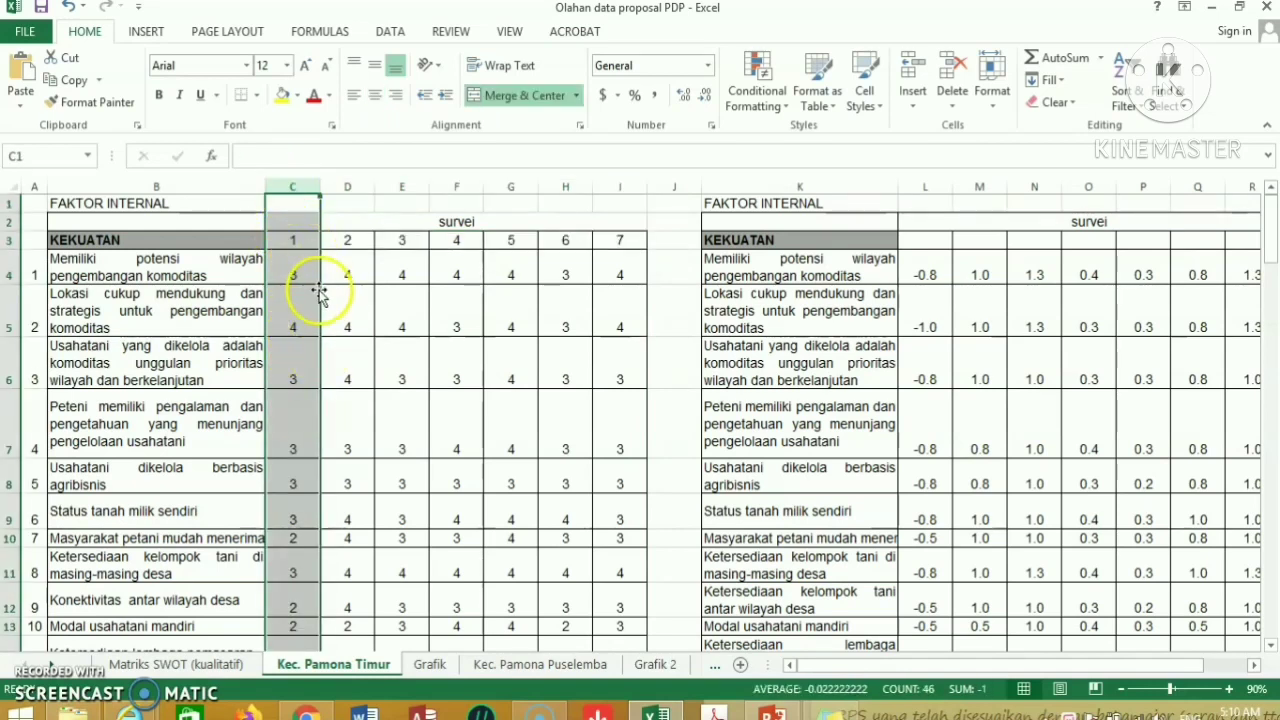
pyautogui.moveTo(80, 275); pyautogui.dragTo(148, 645)
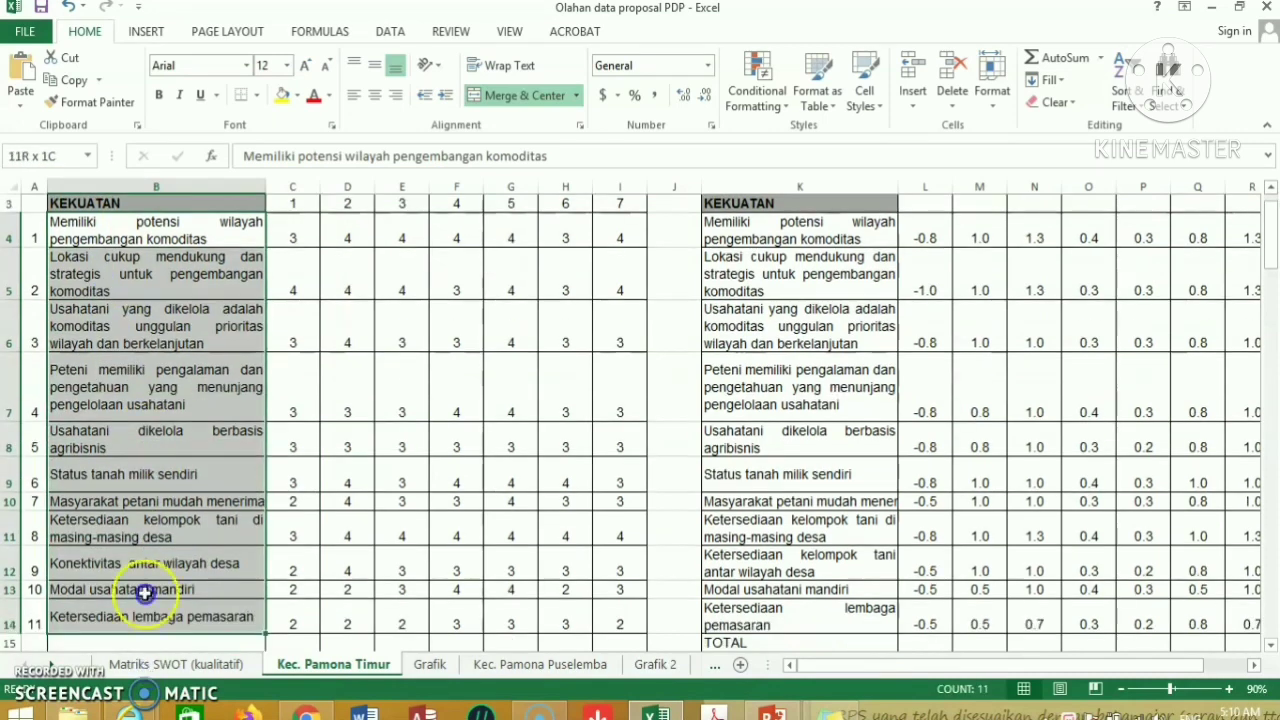
pyautogui.moveTo(148, 645)
pyautogui.mouseDown()
pyautogui.moveTo(120, 386)
pyautogui.moveTo(286, 400)
pyautogui.mouseUp()
pyautogui.scroll(1, 300, 380)
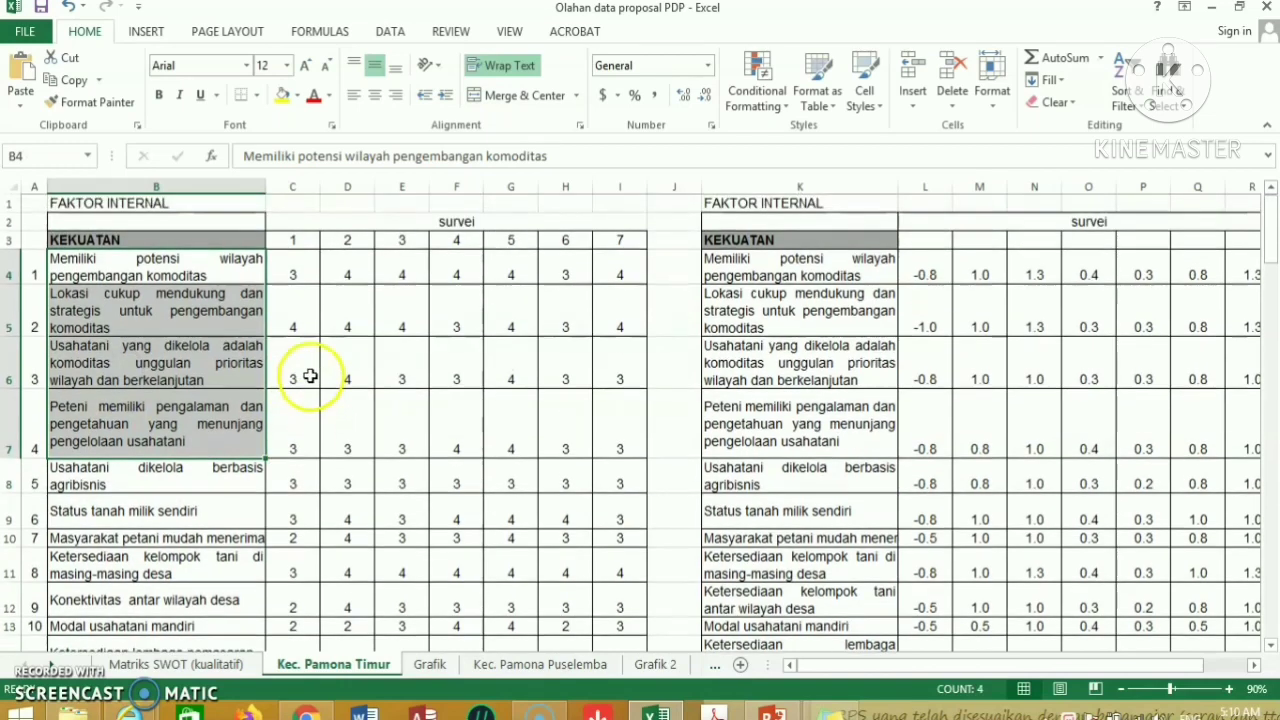
pyautogui.click(347, 240)
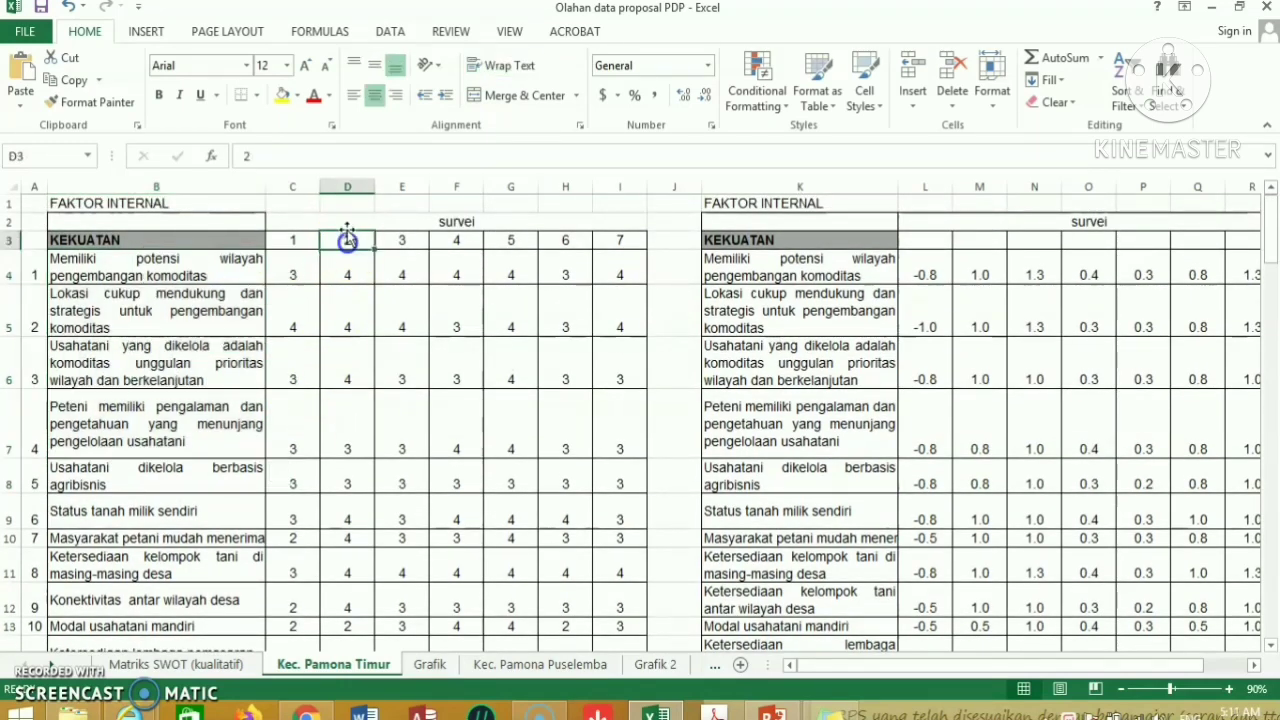
pyautogui.click(290, 273)
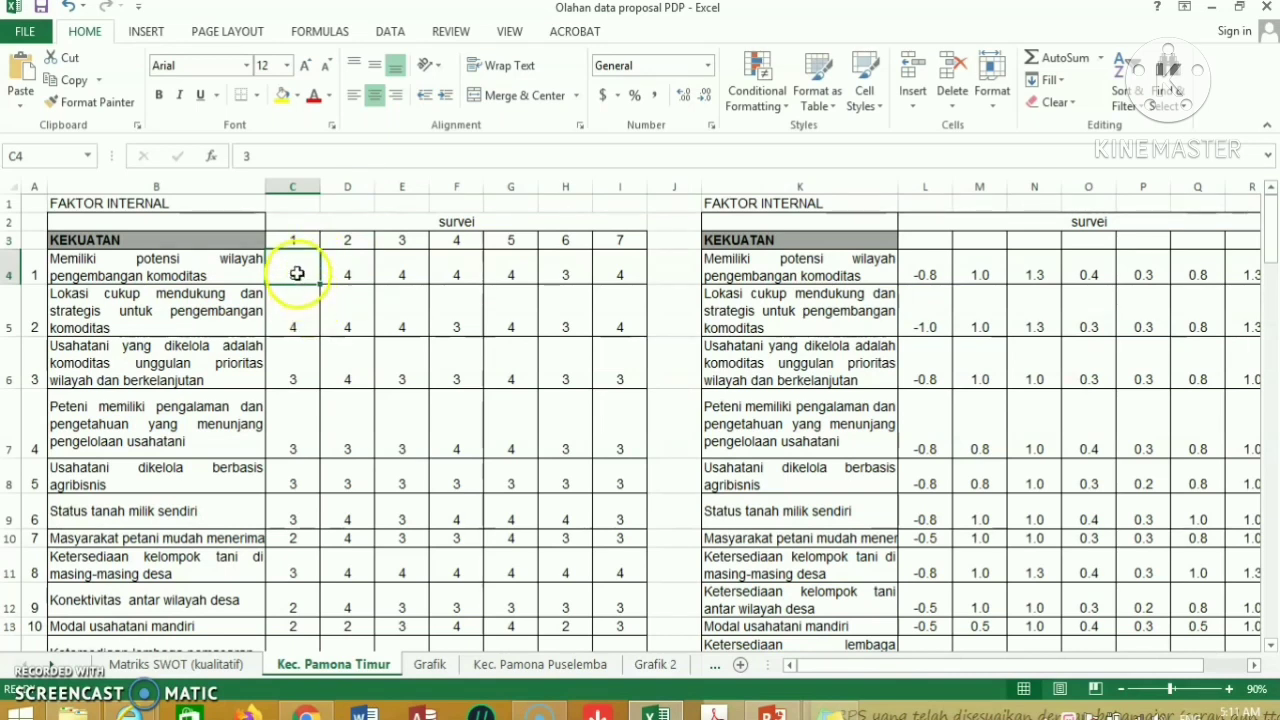
pyautogui.click(109, 270)
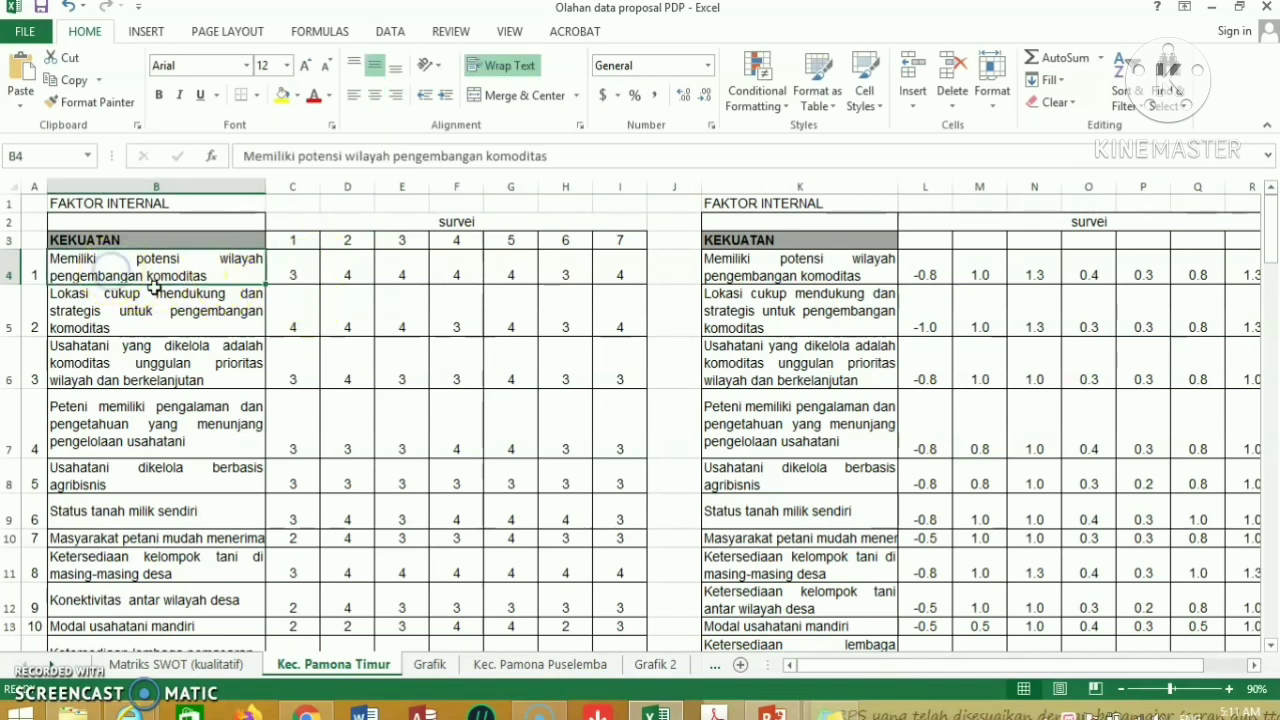
pyautogui.click(297, 322)
pyautogui.click(302, 322)
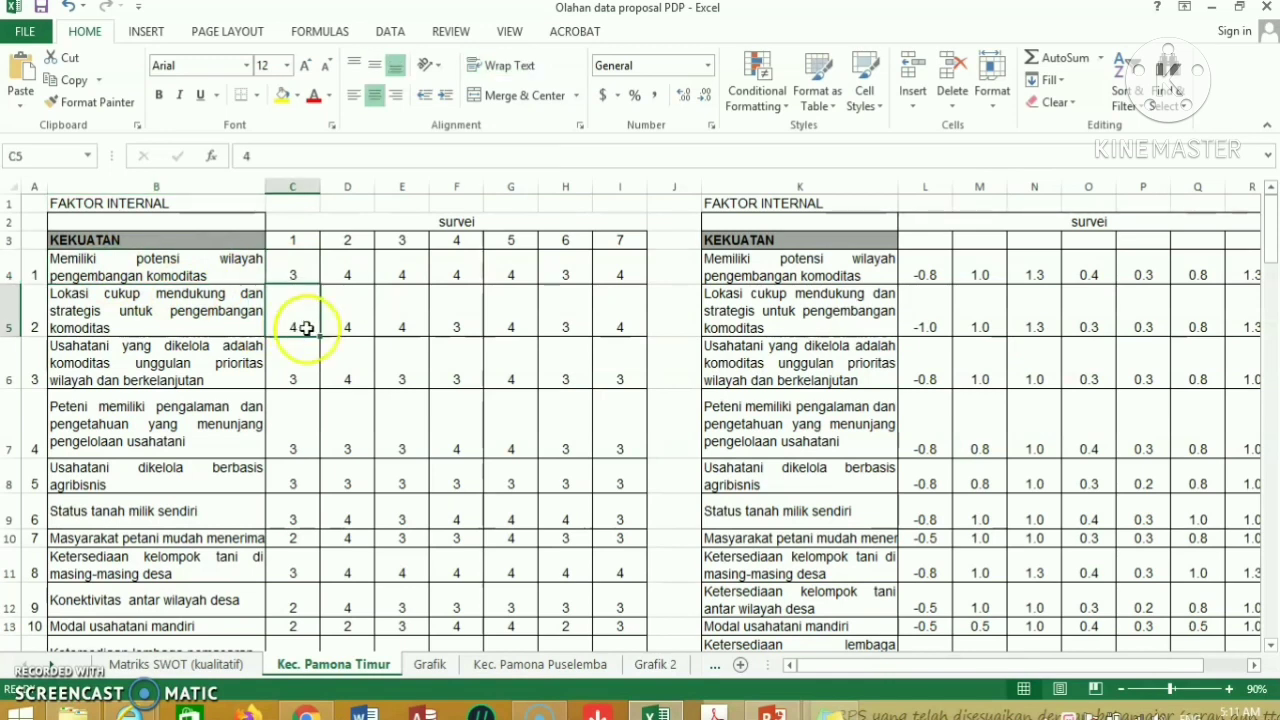
pyautogui.click(180, 317)
pyautogui.click(347, 240)
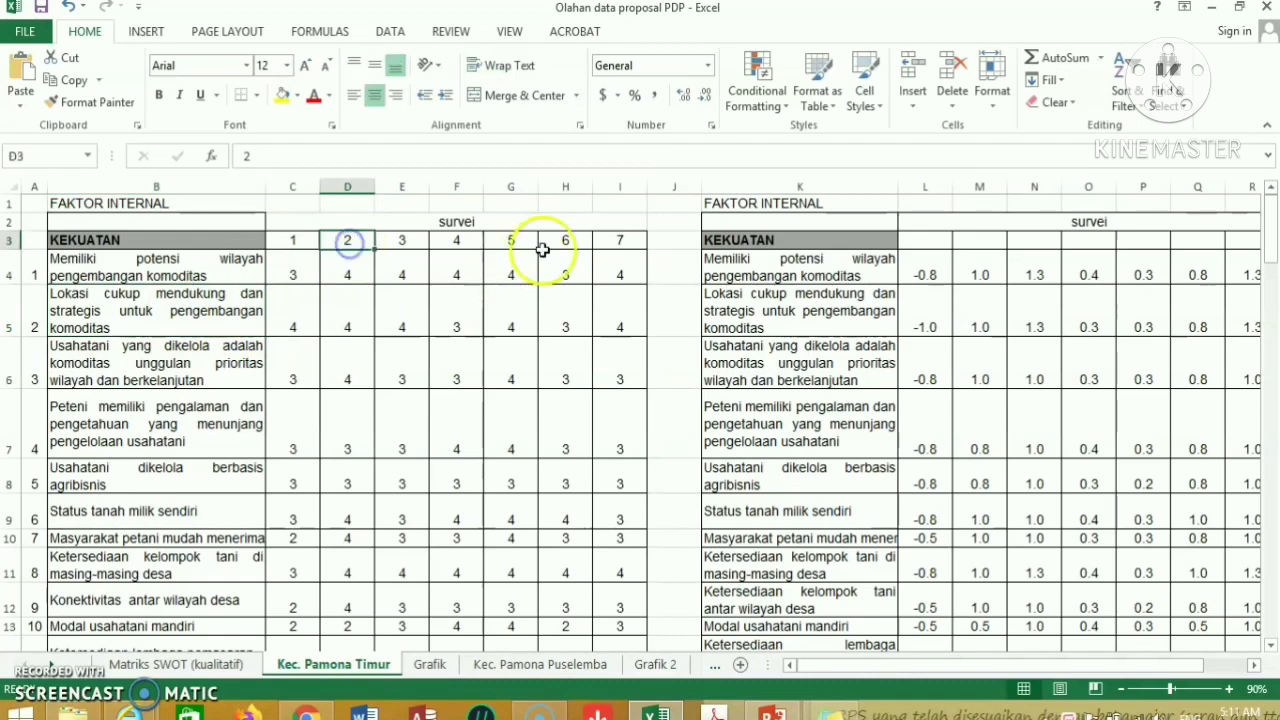
pyautogui.scroll(-1, 482, 360)
pyautogui.scroll(1, 482, 360)
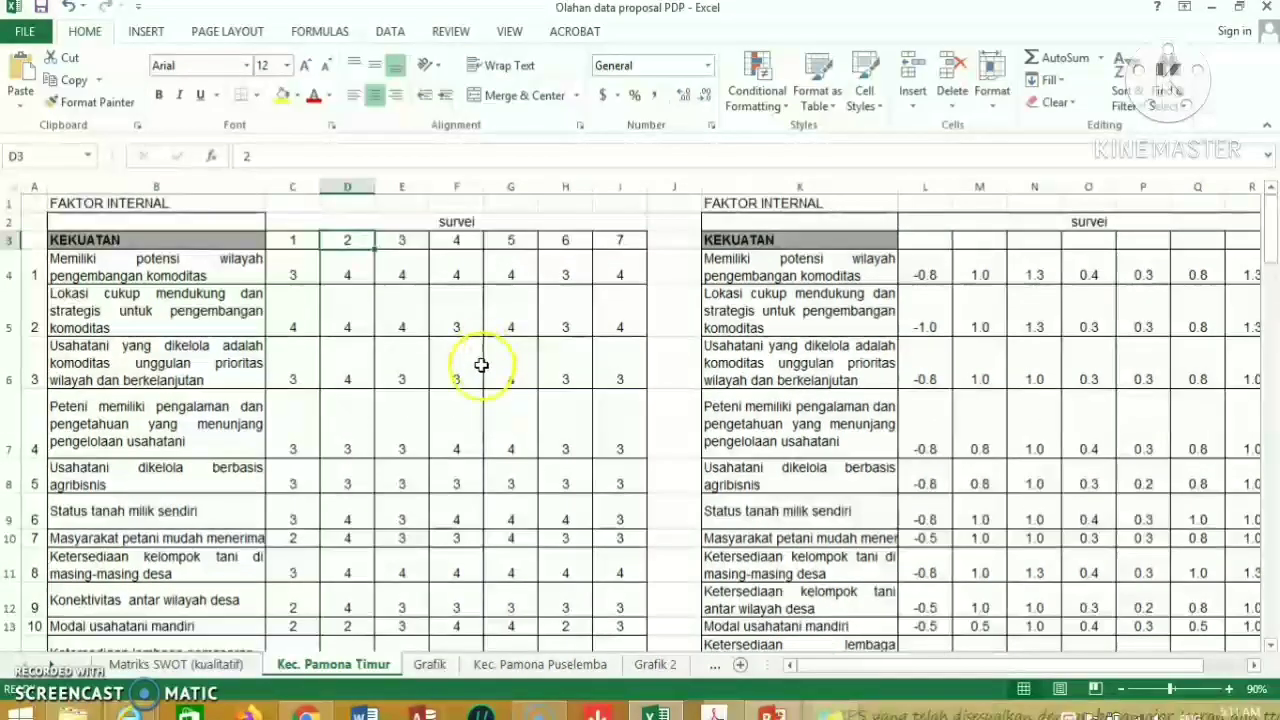
pyautogui.scroll(-2, 481, 368)
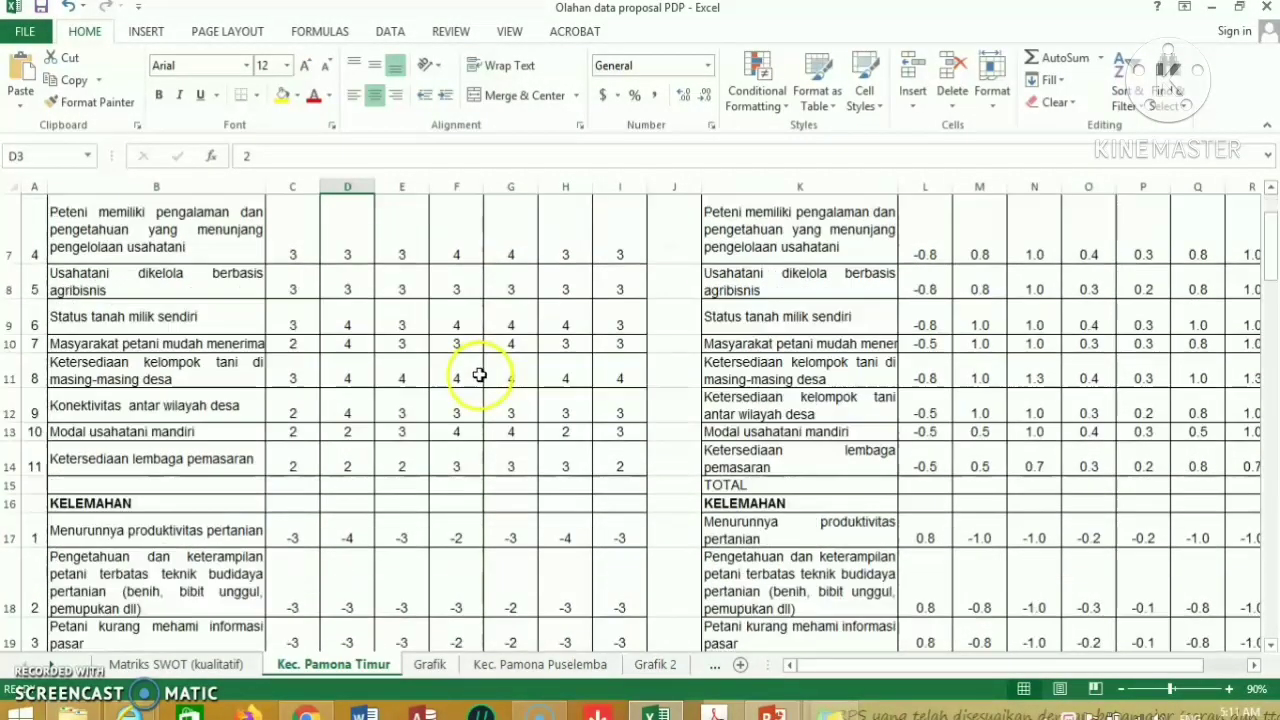
pyautogui.scroll(2, 467, 336)
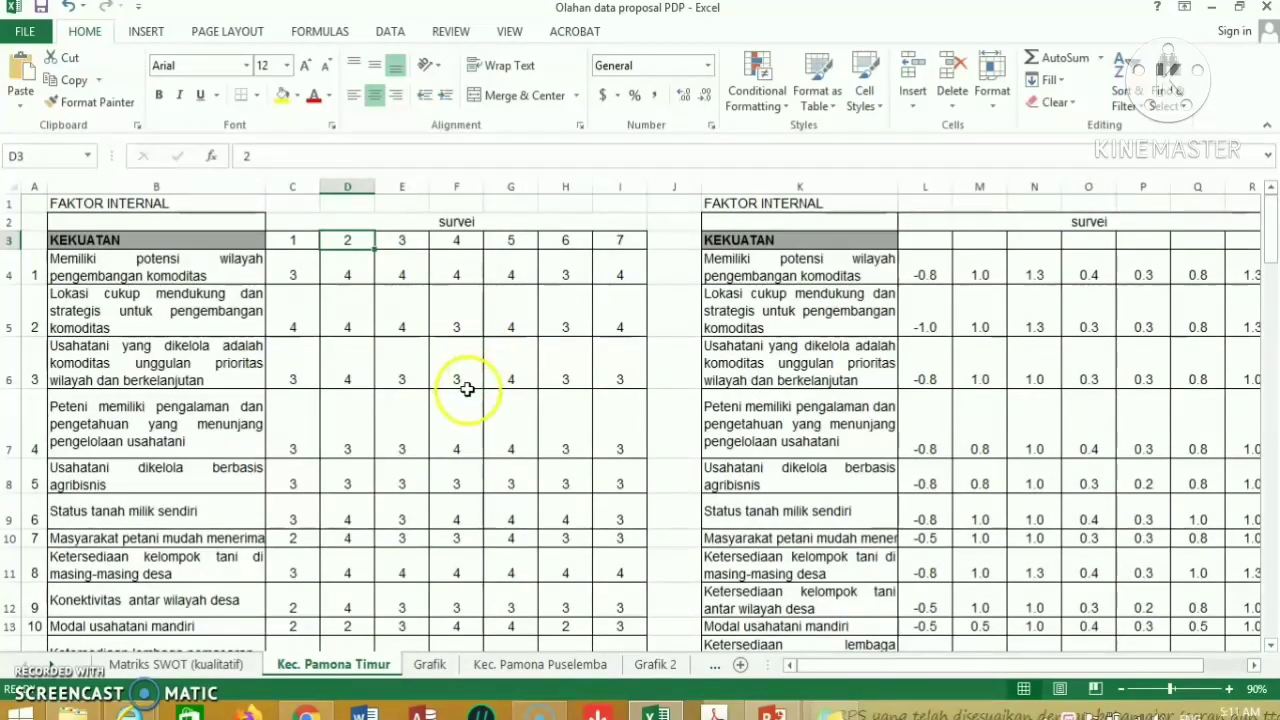
# Step: Select survey 1's strength, weakness, opportunity and threat score ranges in column C
pyautogui.moveTo(299, 280); pyautogui.dragTo(296, 670)
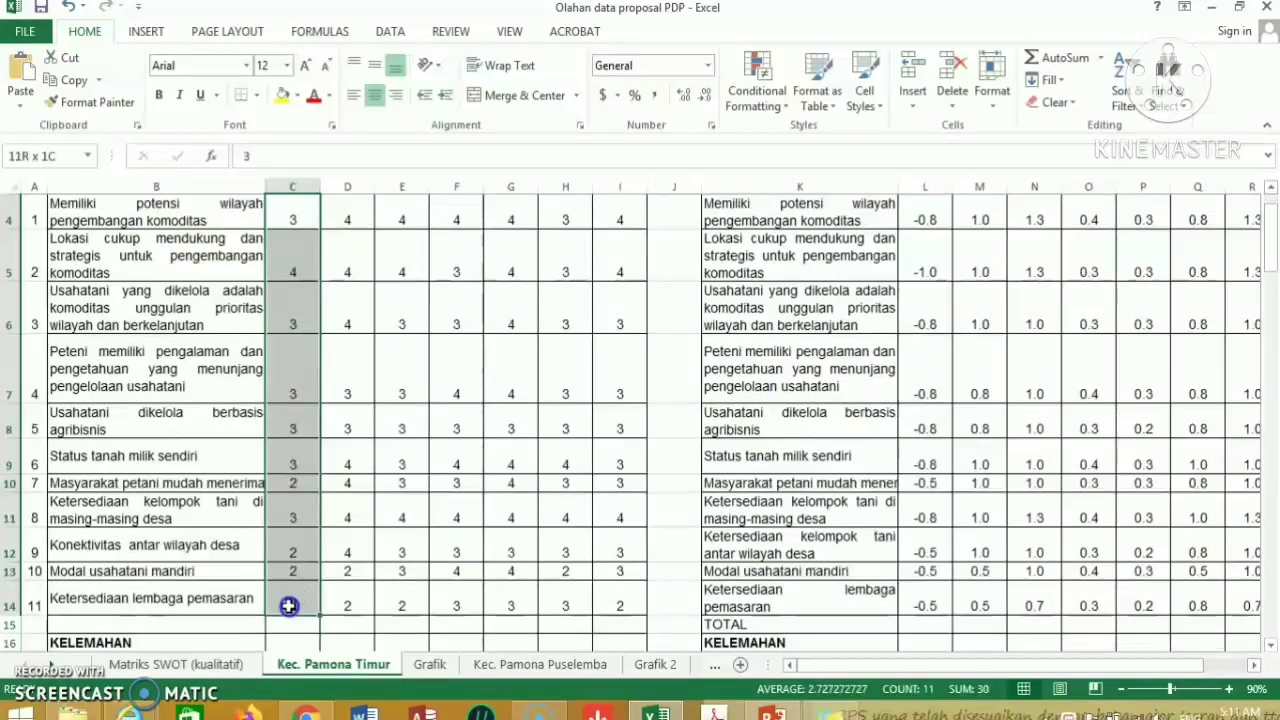
pyautogui.moveTo(296, 670); pyautogui.dragTo(290, 604)
pyautogui.scroll(-2, 369, 487)
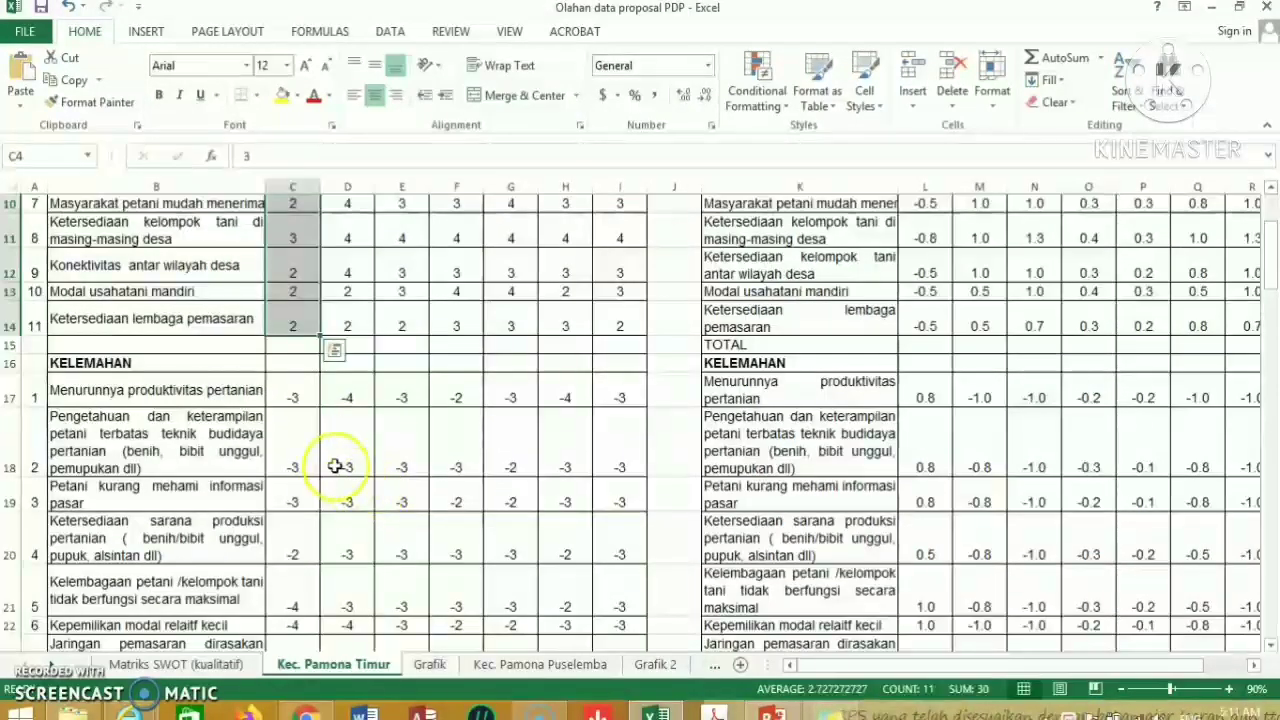
pyautogui.moveTo(297, 399)
pyautogui.mouseDown()
pyautogui.moveTo(294, 610)
pyautogui.moveTo(294, 588)
pyautogui.mouseUp()
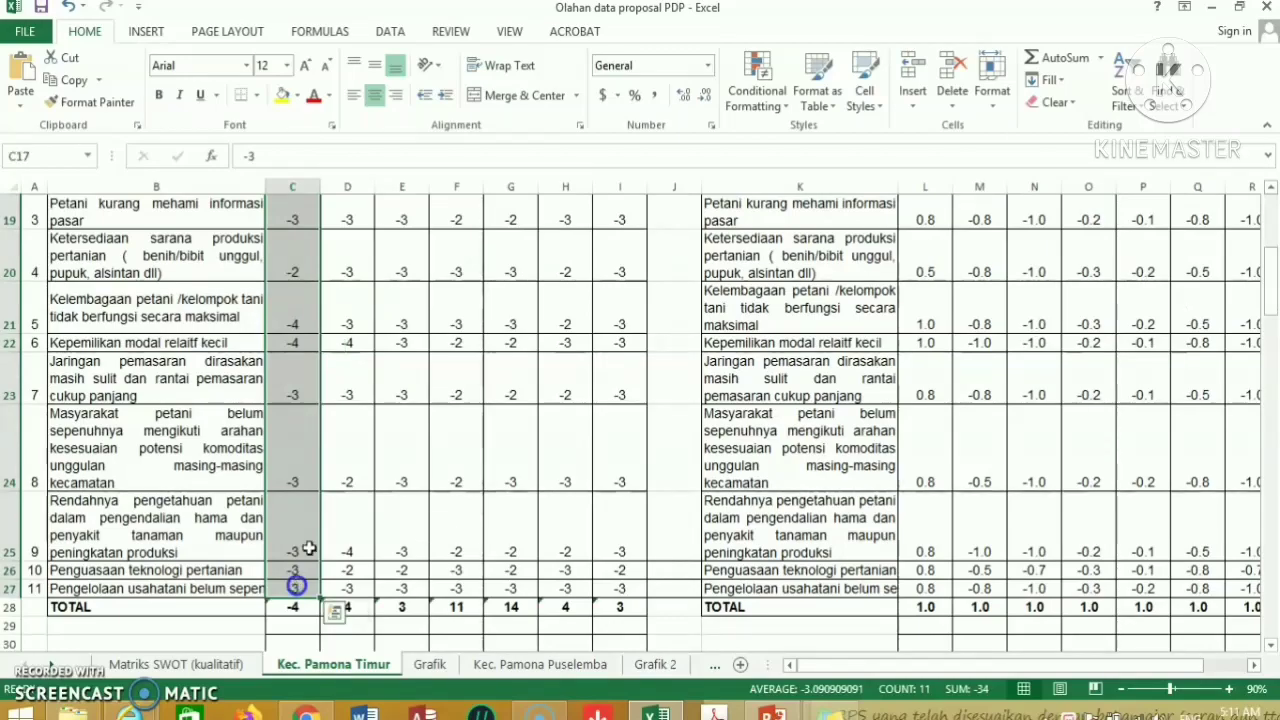
pyautogui.scroll(-1, 366, 486)
pyautogui.scroll(4, 369, 483)
pyautogui.scroll(-3, 369, 483)
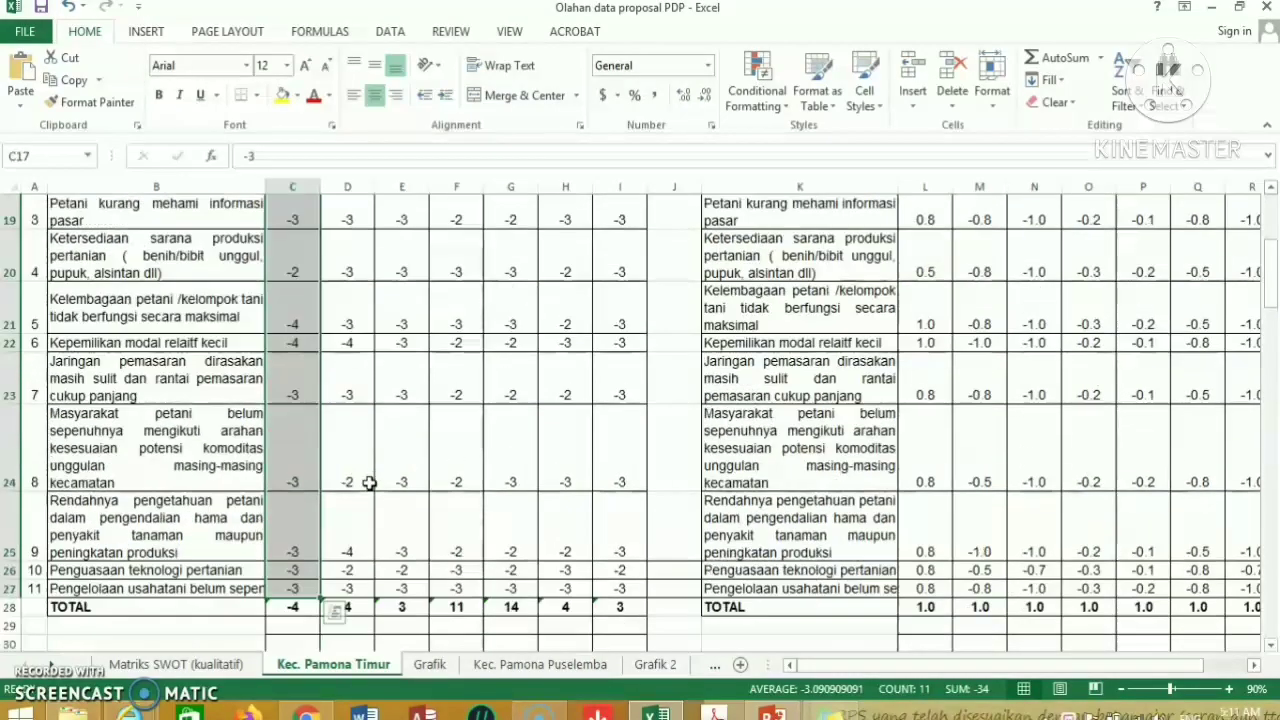
pyautogui.scroll(-3, 369, 483)
pyautogui.scroll(1, 289, 390)
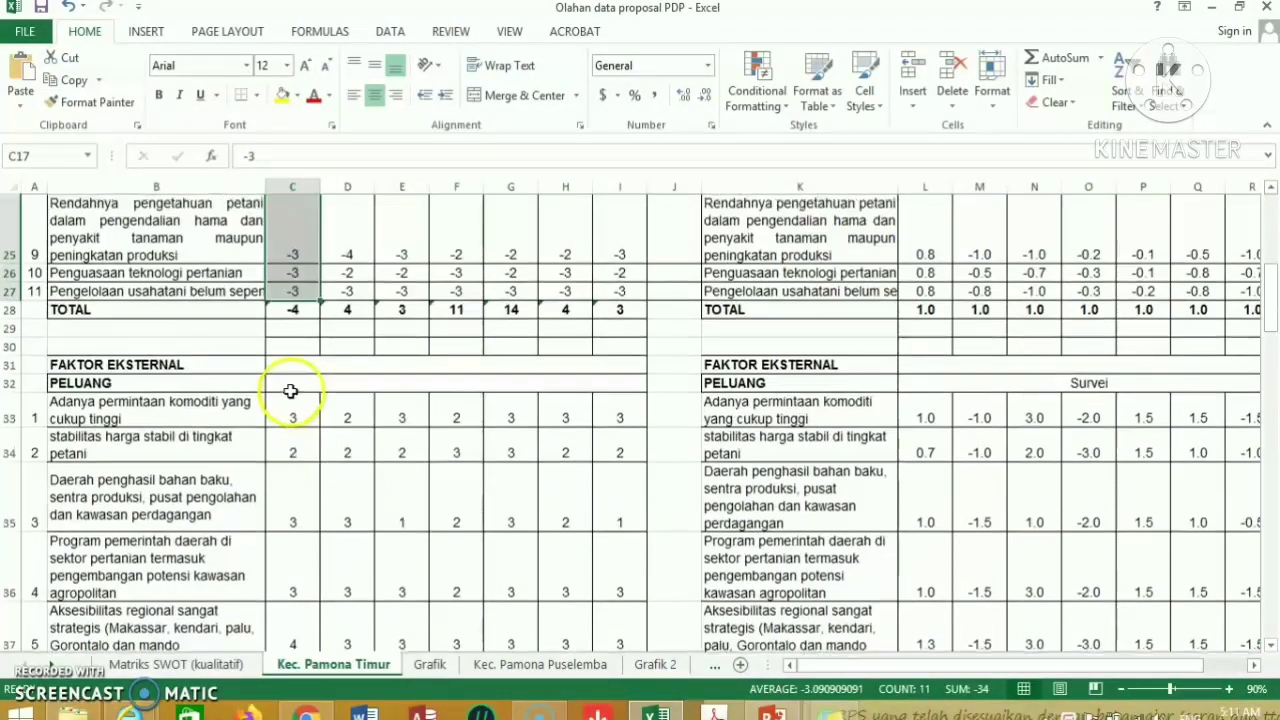
pyautogui.scroll(-1, 289, 388)
pyautogui.moveTo(289, 311)
pyautogui.mouseDown()
pyautogui.moveTo(285, 683)
pyautogui.moveTo(286, 586)
pyautogui.mouseUp()
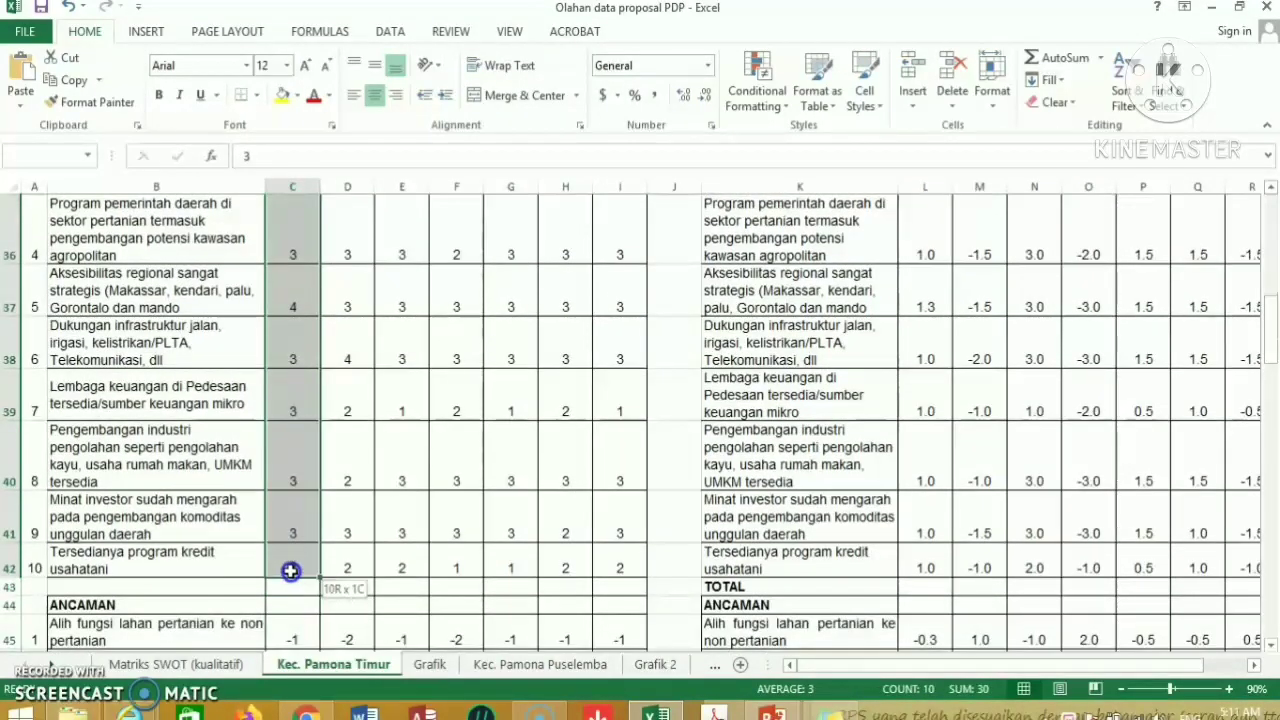
pyautogui.scroll(-2, 290, 571)
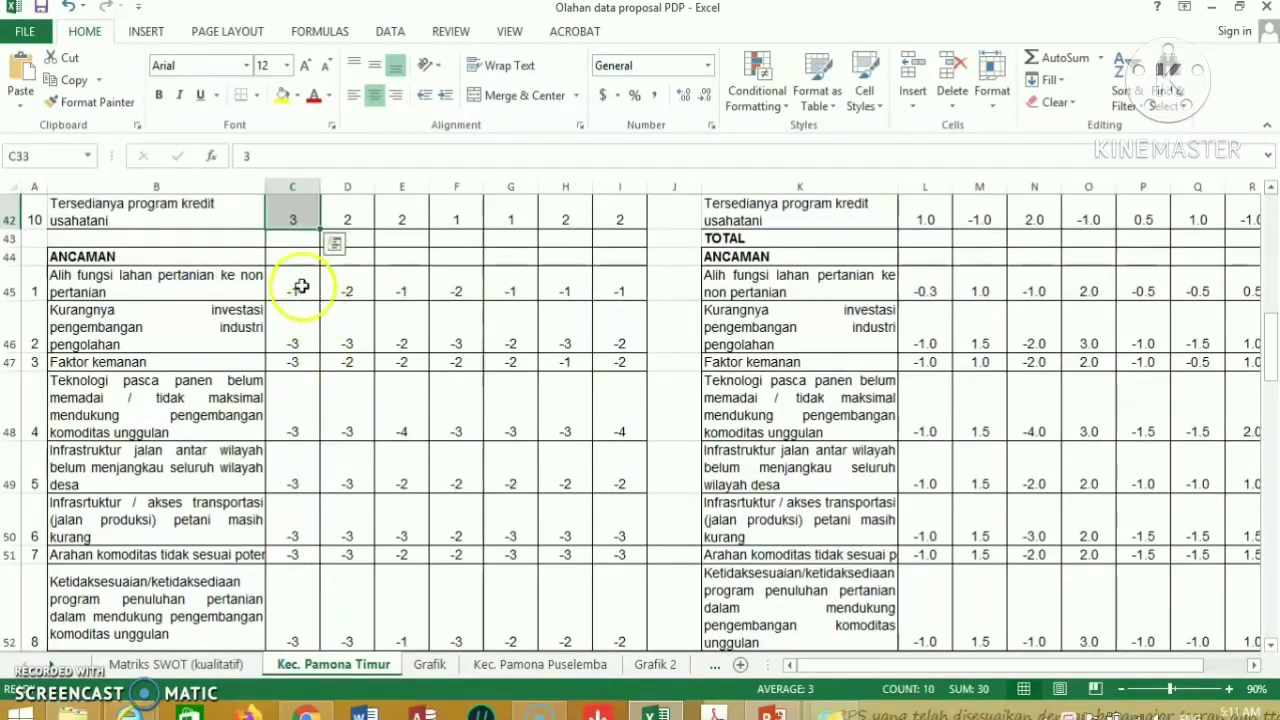
pyautogui.moveTo(299, 287)
pyautogui.mouseDown()
pyautogui.moveTo(284, 568)
pyautogui.moveTo(294, 626)
pyautogui.mouseUp()
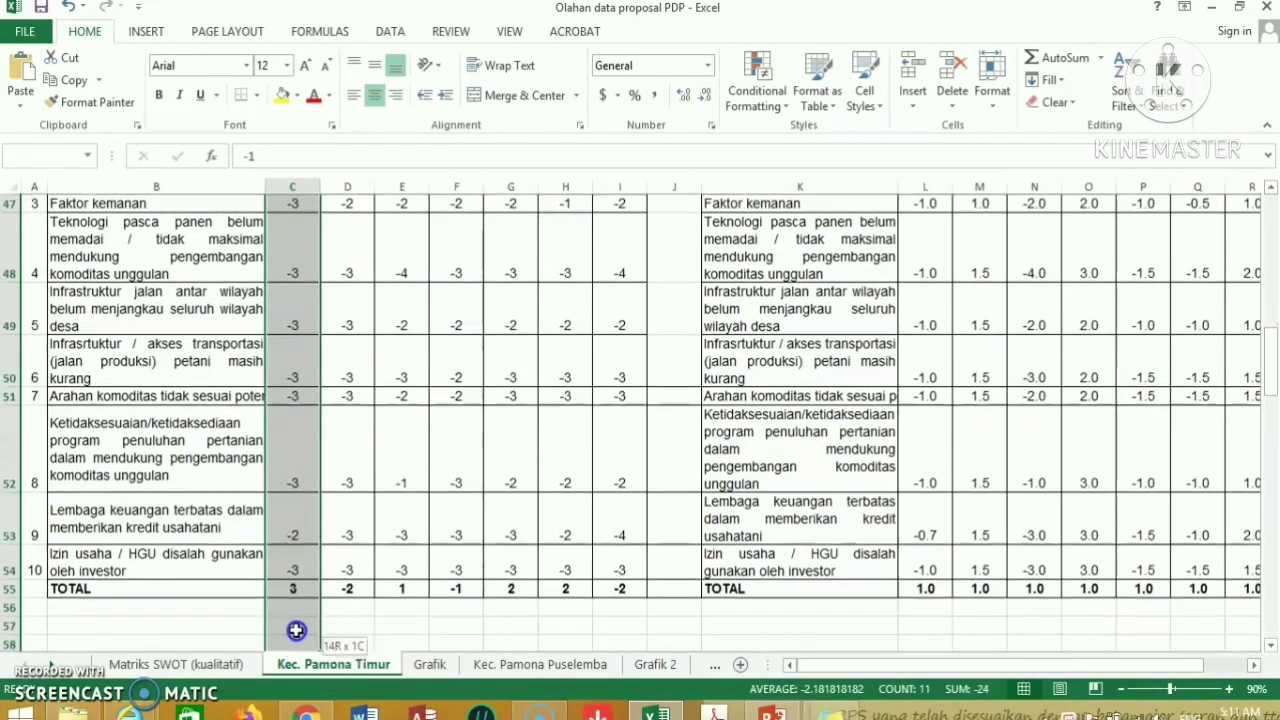
pyautogui.scroll(10, 337, 451)
pyautogui.scroll(5, 357, 521)
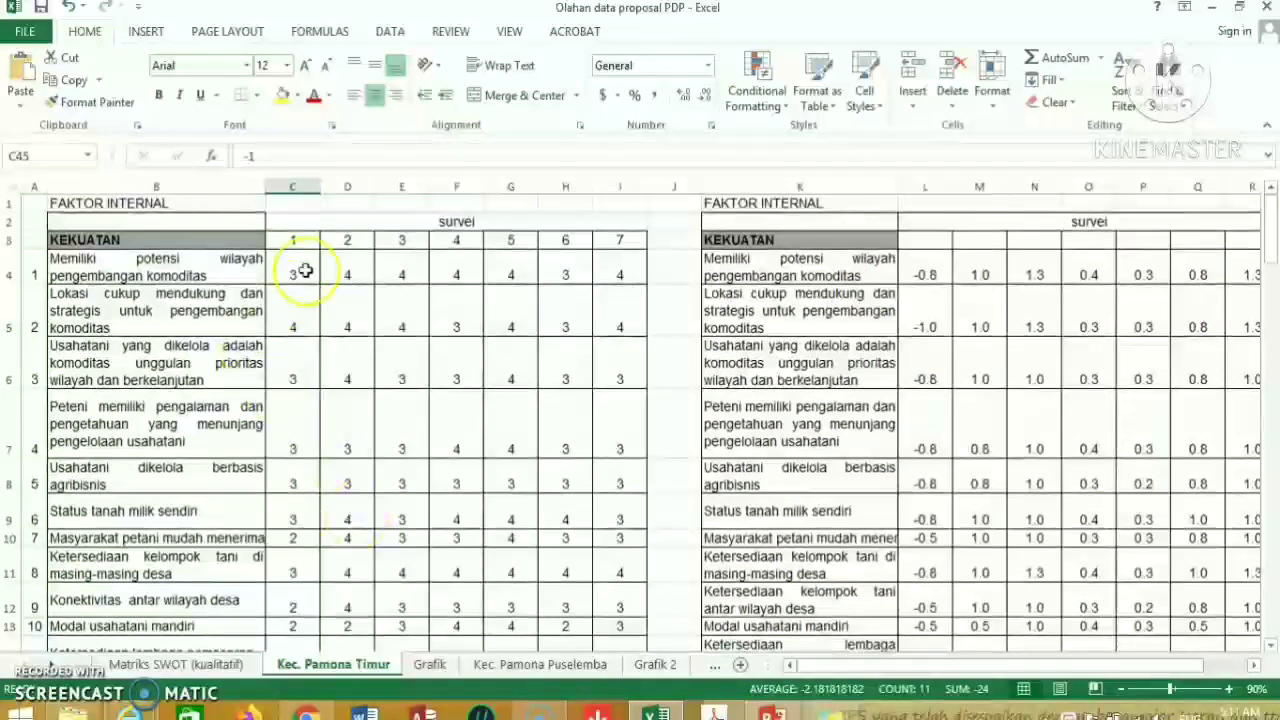
# Step: Select column C and inspect the =SUM(C4:C27) TOTAL formula in C28
pyautogui.click(295, 186)
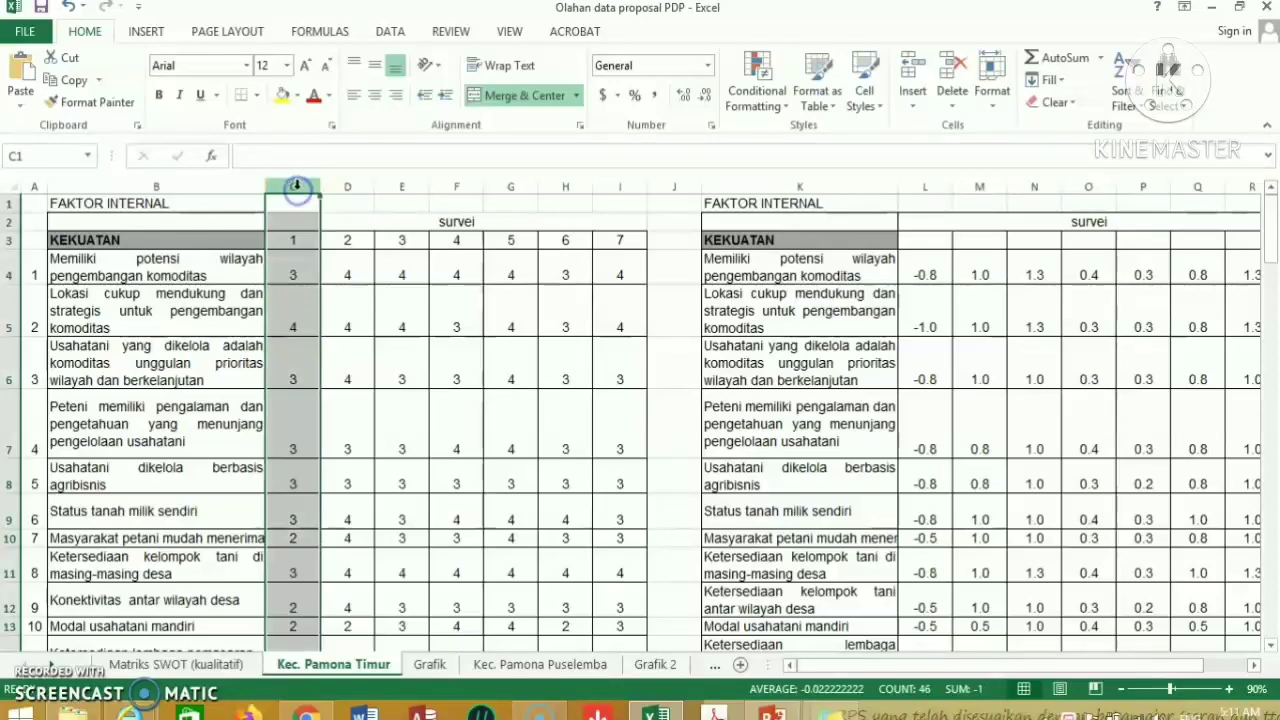
pyautogui.scroll(-1, 329, 334)
pyautogui.scroll(-3, 328, 336)
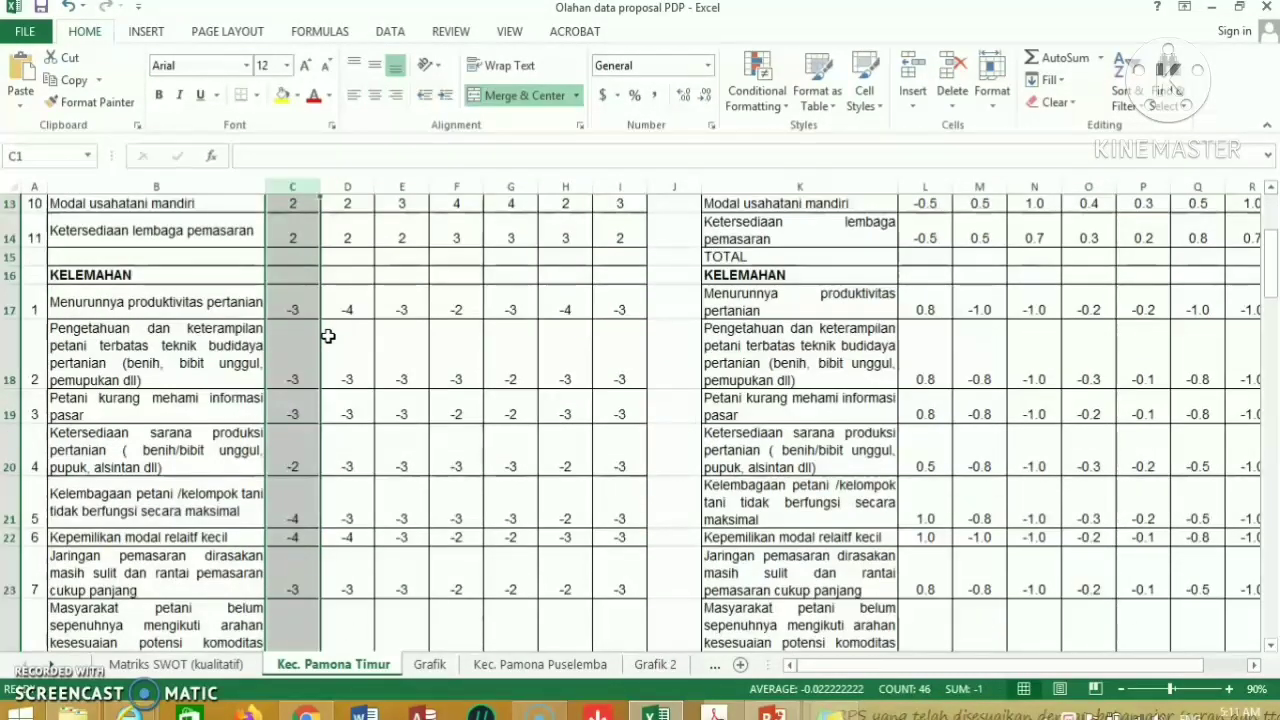
pyautogui.scroll(-1, 328, 336)
pyautogui.scroll(2, 328, 336)
pyautogui.scroll(1, 328, 336)
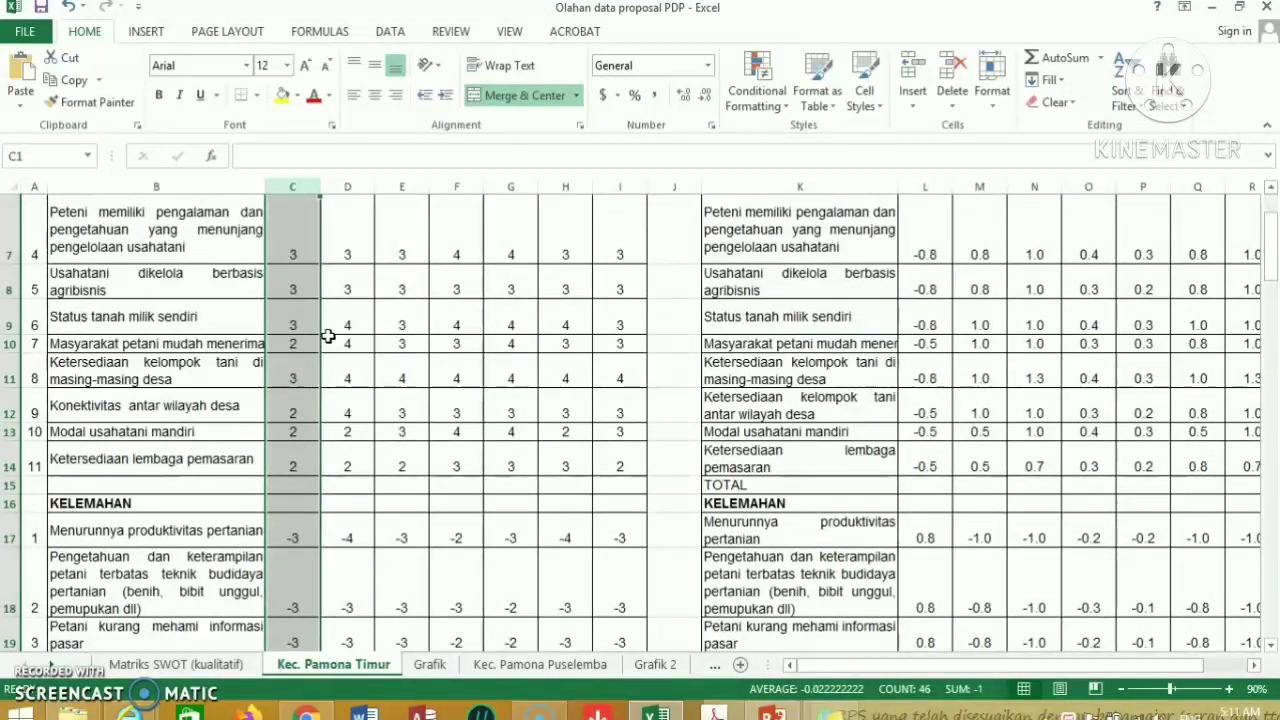
pyautogui.scroll(-1, 328, 336)
pyautogui.scroll(-2, 328, 336)
pyautogui.scroll(-1, 328, 336)
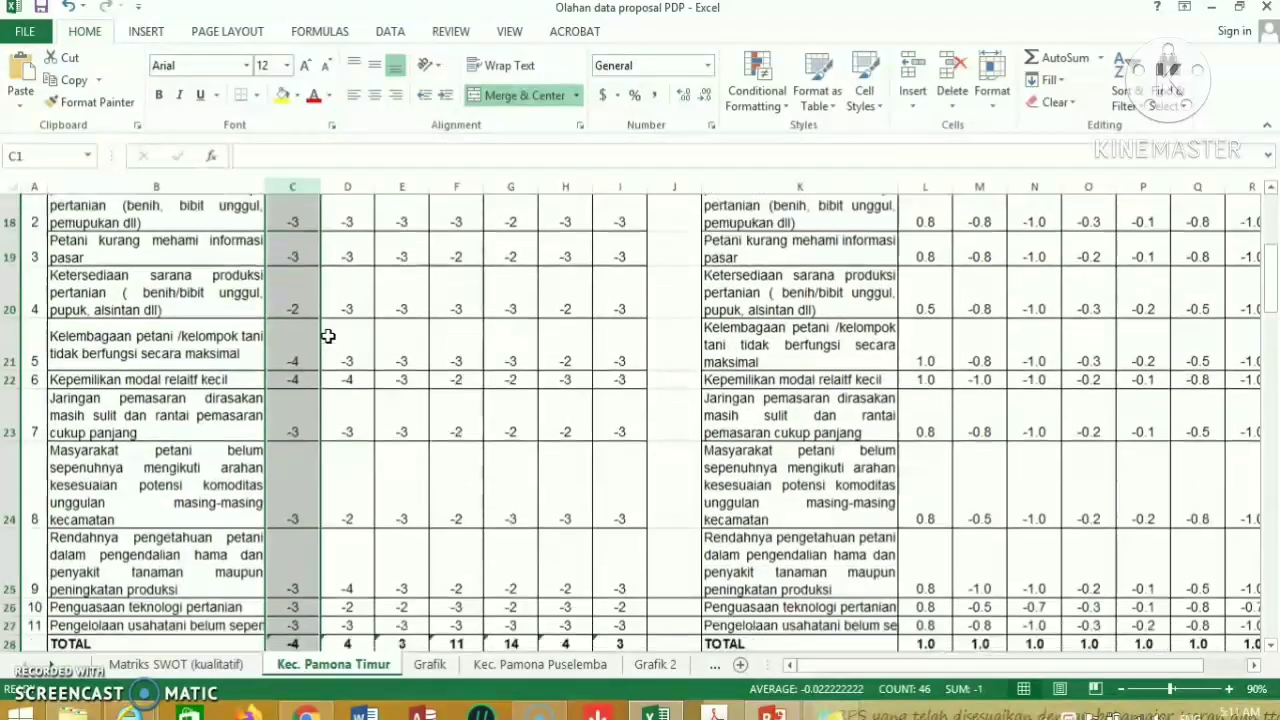
pyautogui.scroll(2, 328, 336)
pyautogui.scroll(-3, 328, 336)
pyautogui.scroll(1, 328, 336)
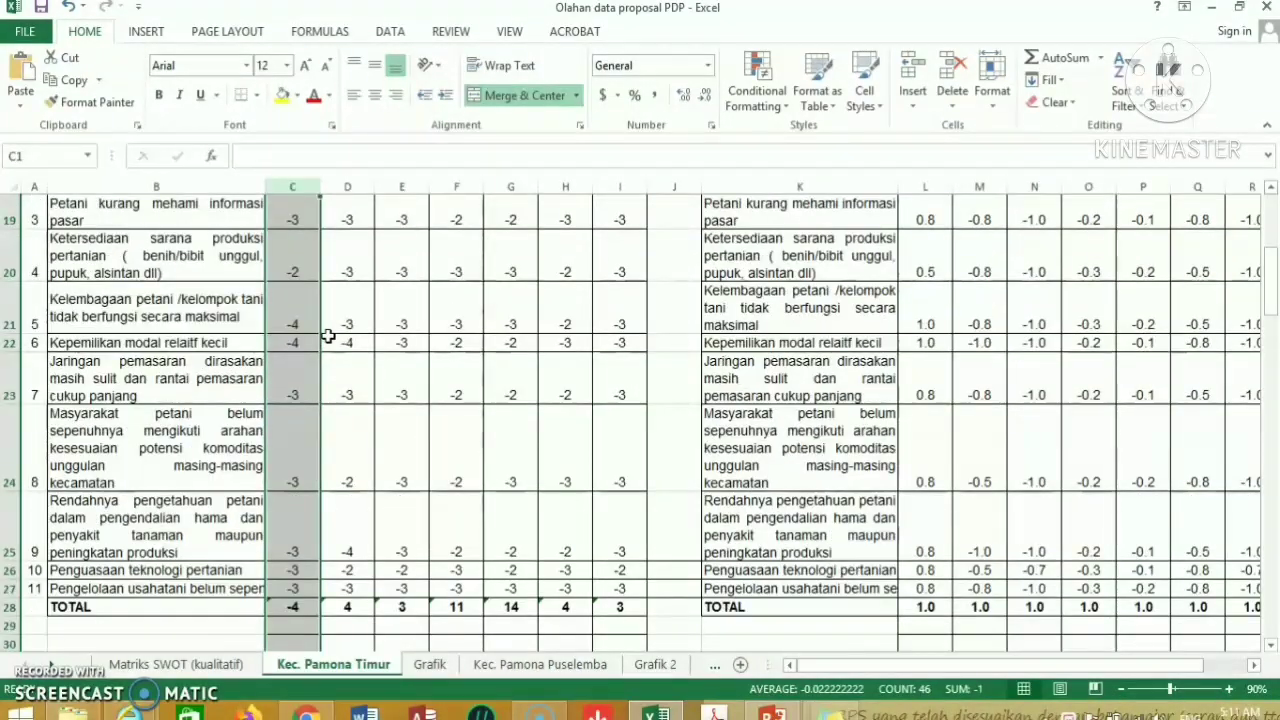
pyautogui.scroll(2, 328, 336)
pyautogui.scroll(-2, 328, 336)
pyautogui.scroll(-1, 328, 336)
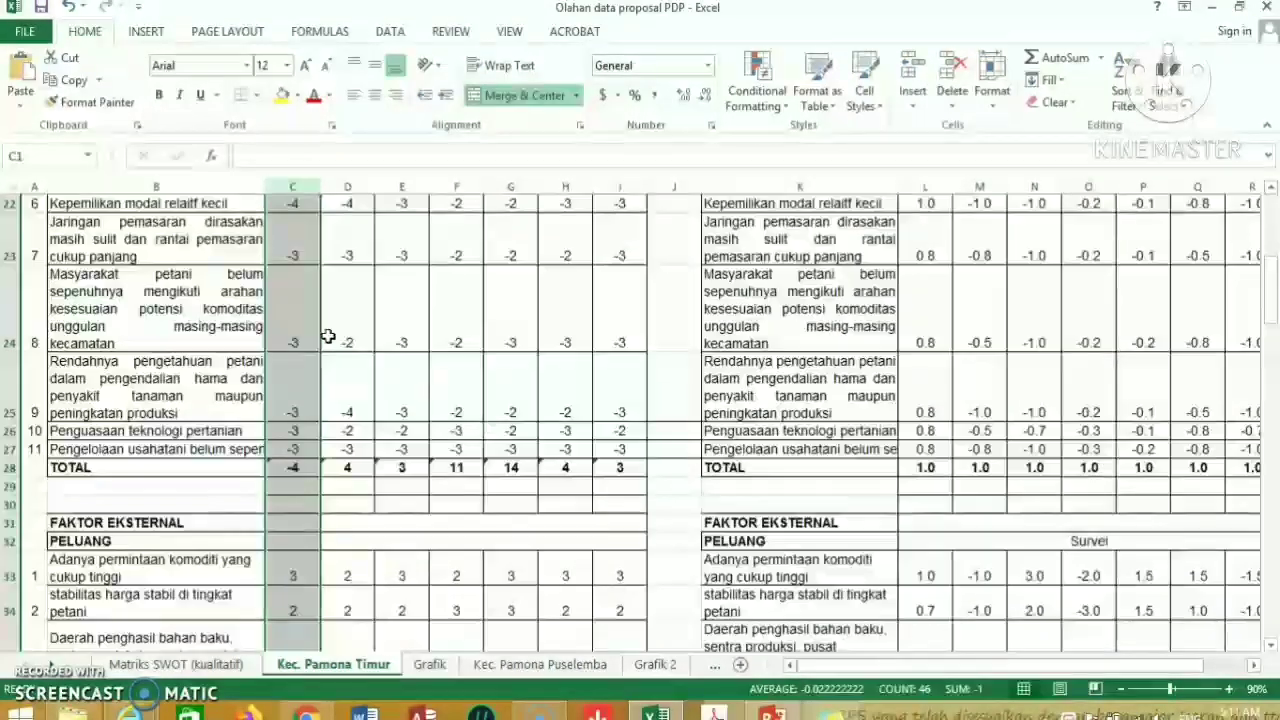
pyautogui.click(290, 467)
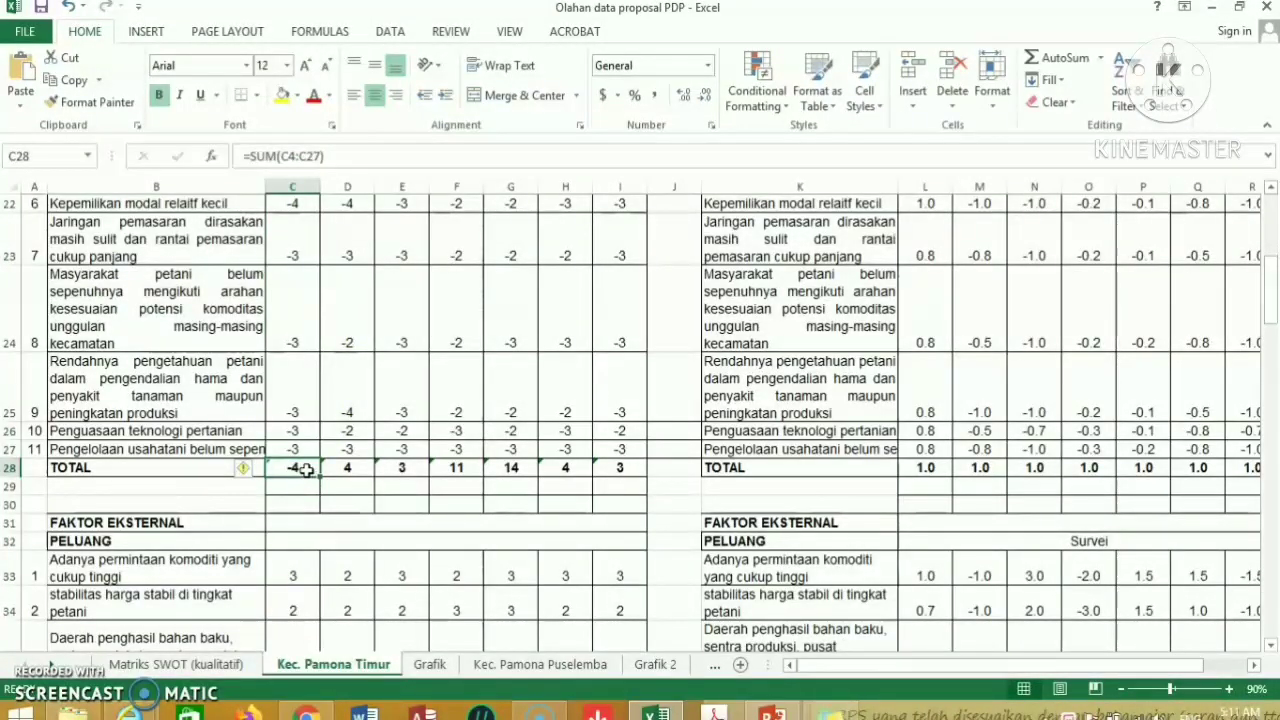
pyautogui.click(310, 478)
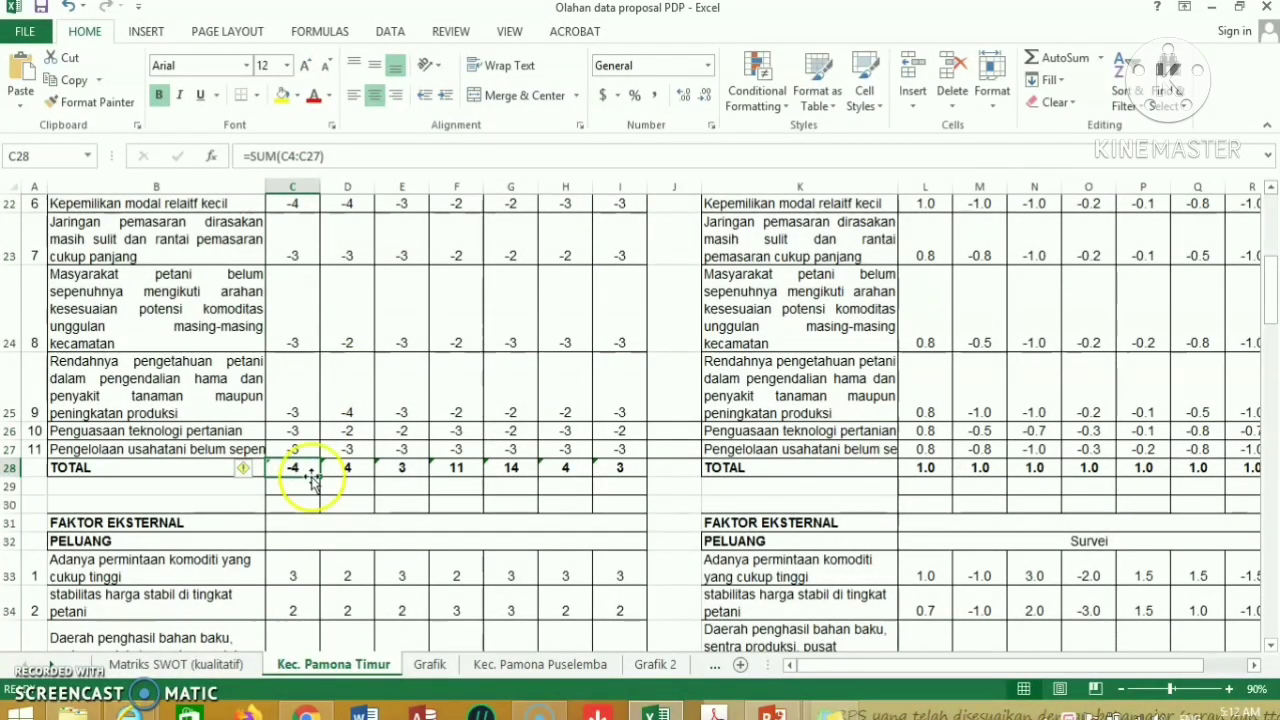
pyautogui.scroll(2, 316, 477)
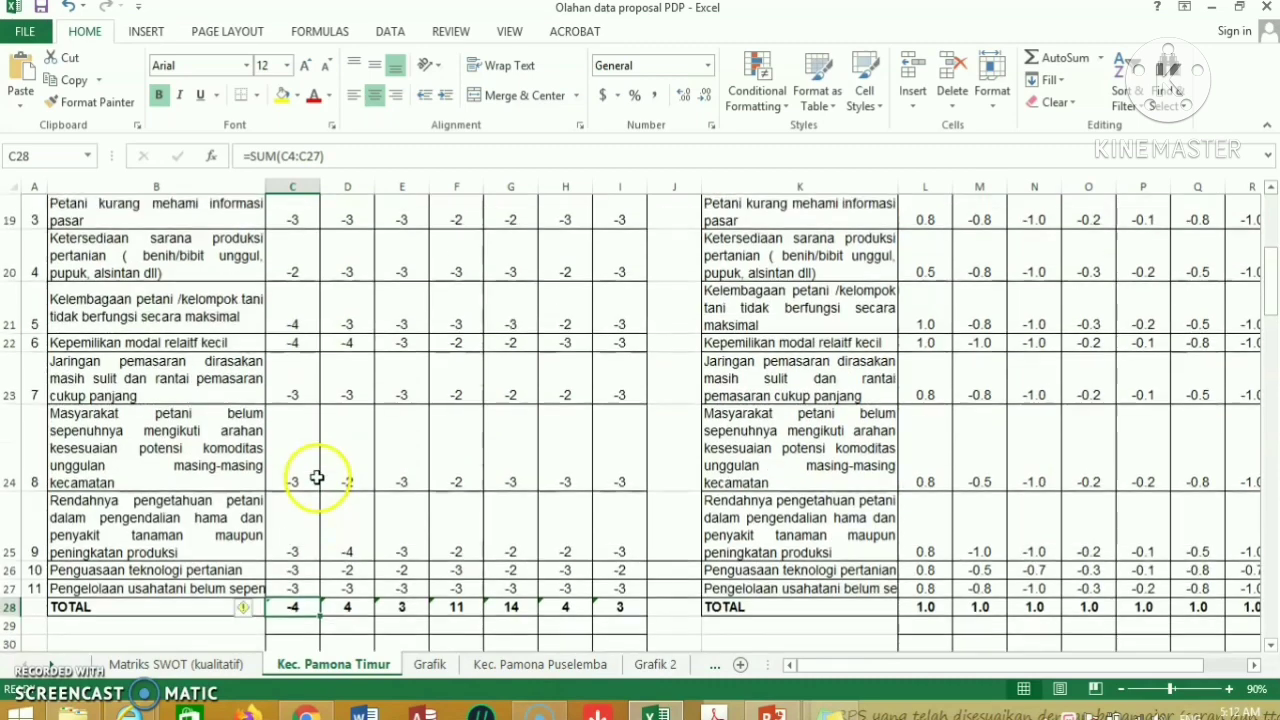
pyautogui.scroll(5, 316, 477)
# Step: Select survey 1's scores from C4 down, confirm the column total, and return to the top
pyautogui.click(305, 270)
pyautogui.moveTo(295, 268)
pyautogui.mouseDown()
pyautogui.moveTo(288, 573)
pyautogui.moveTo(305, 660)
pyautogui.mouseUp()
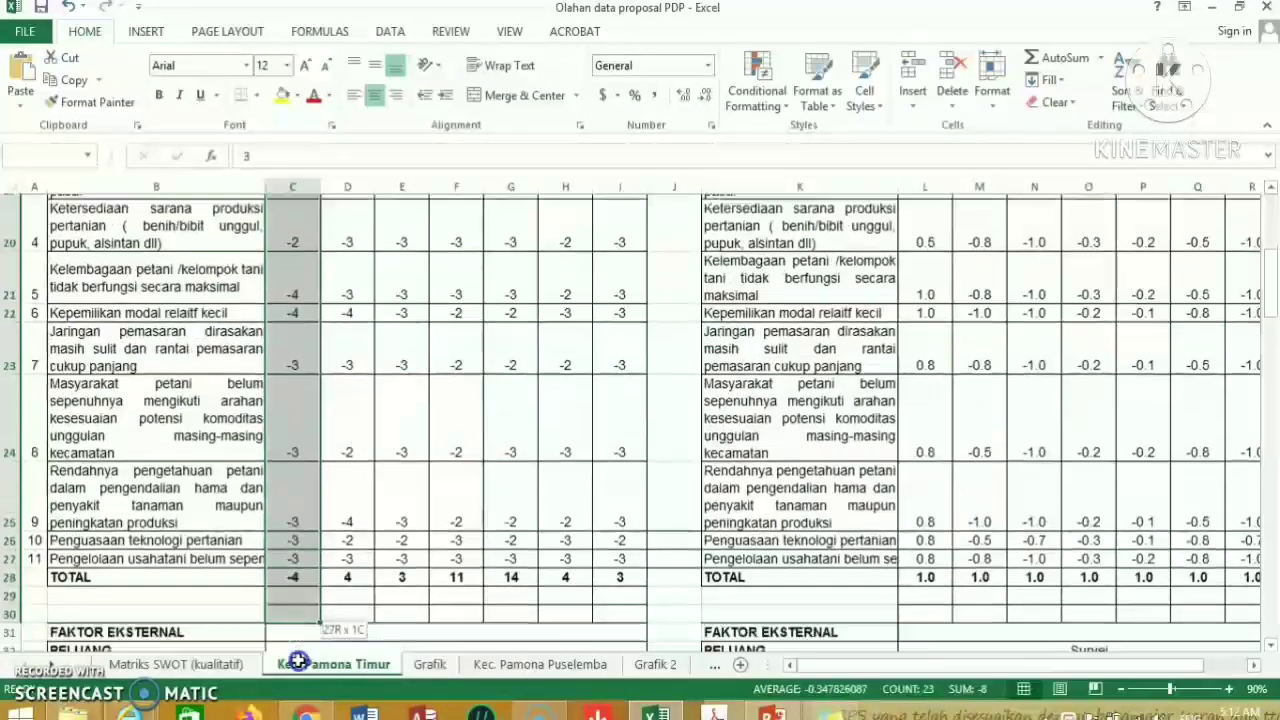
pyautogui.moveTo(305, 660); pyautogui.dragTo(298, 494)
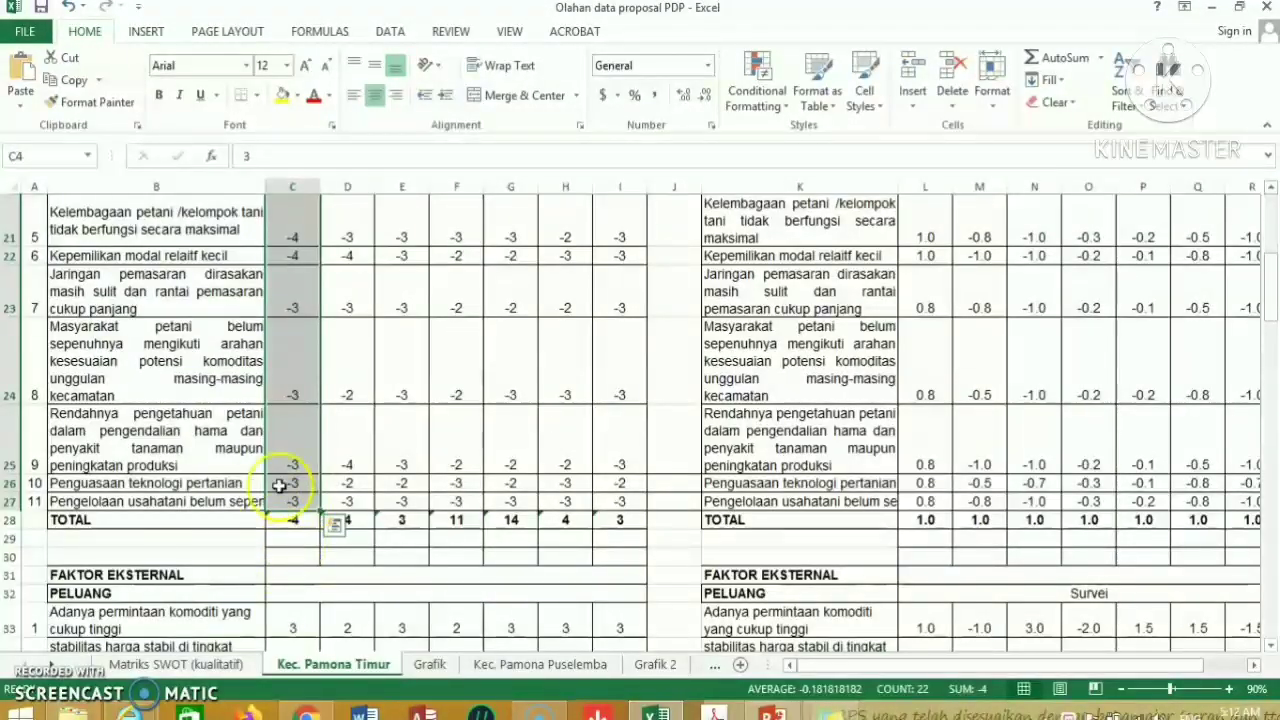
pyautogui.click(293, 520)
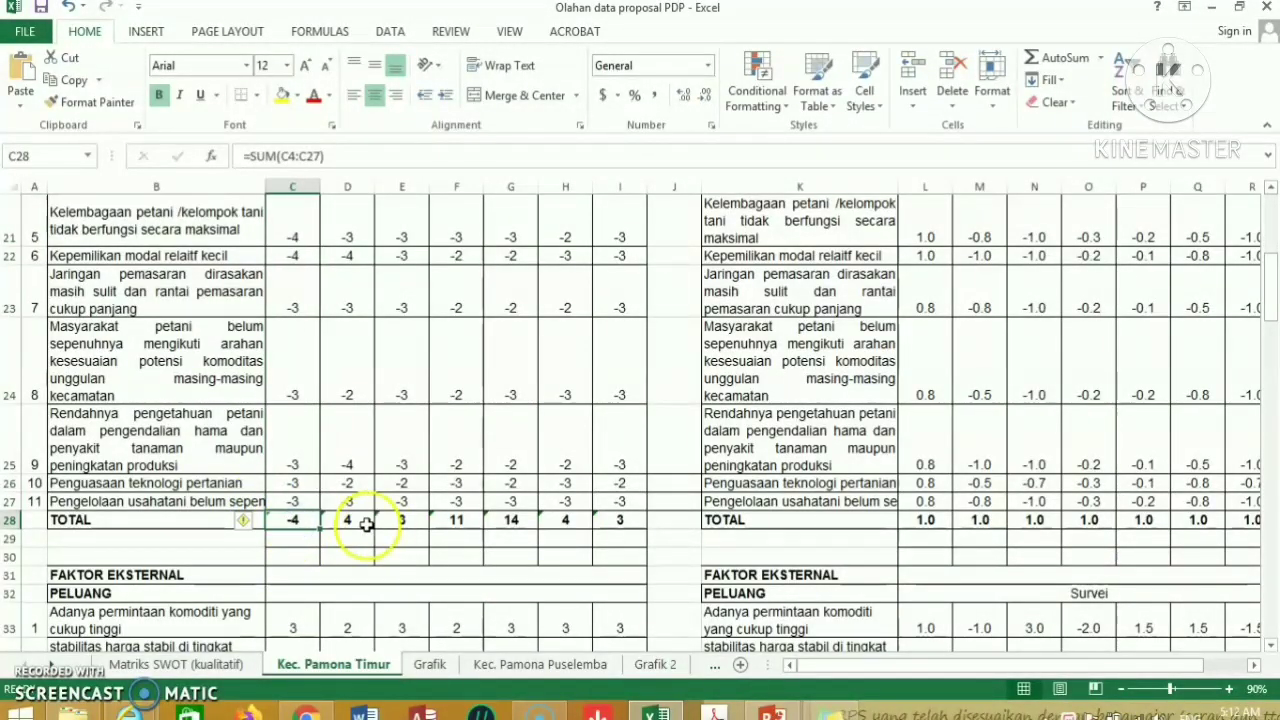
pyautogui.scroll(3, 367, 524)
pyautogui.scroll(4, 367, 524)
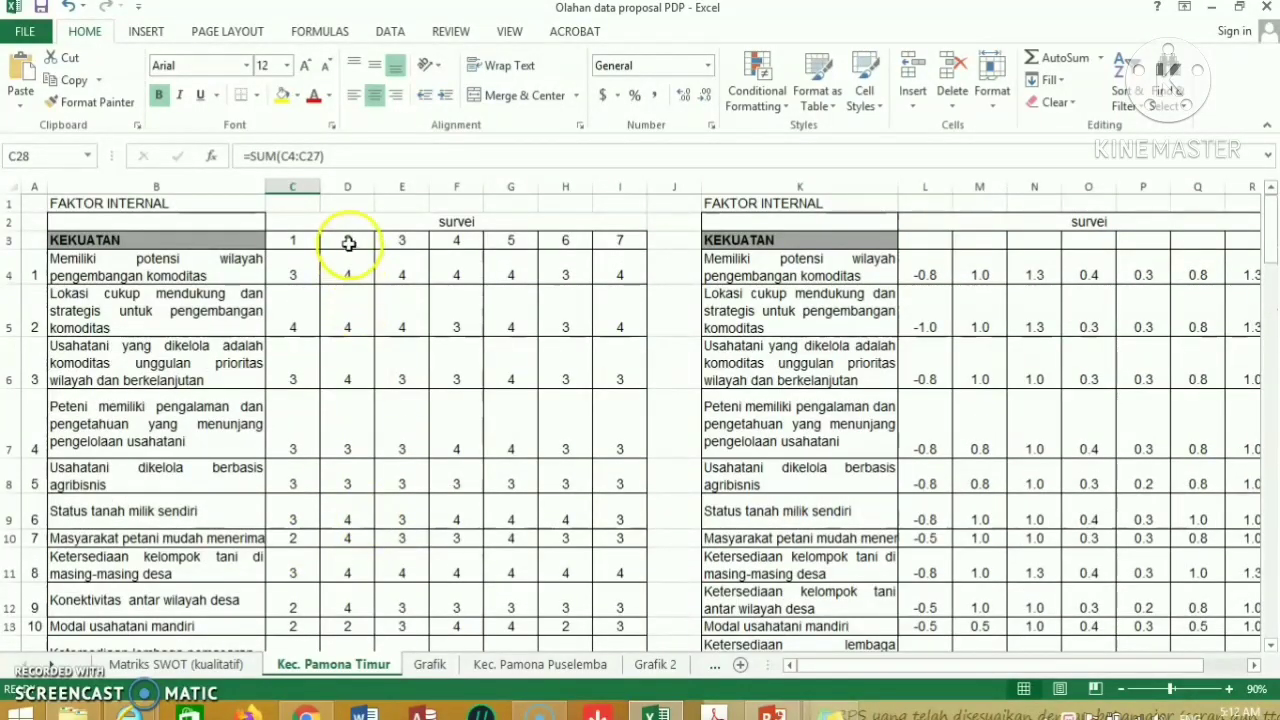
pyautogui.click(348, 186)
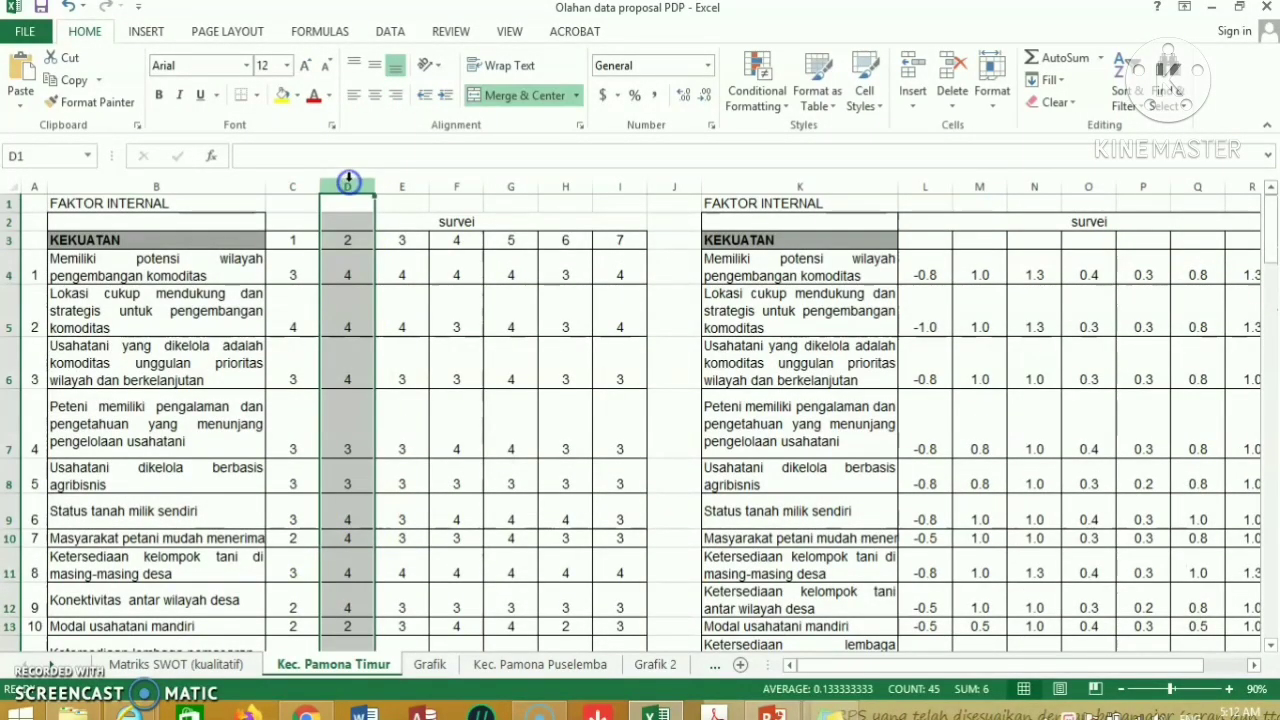
pyautogui.click(411, 186)
pyautogui.click(470, 186)
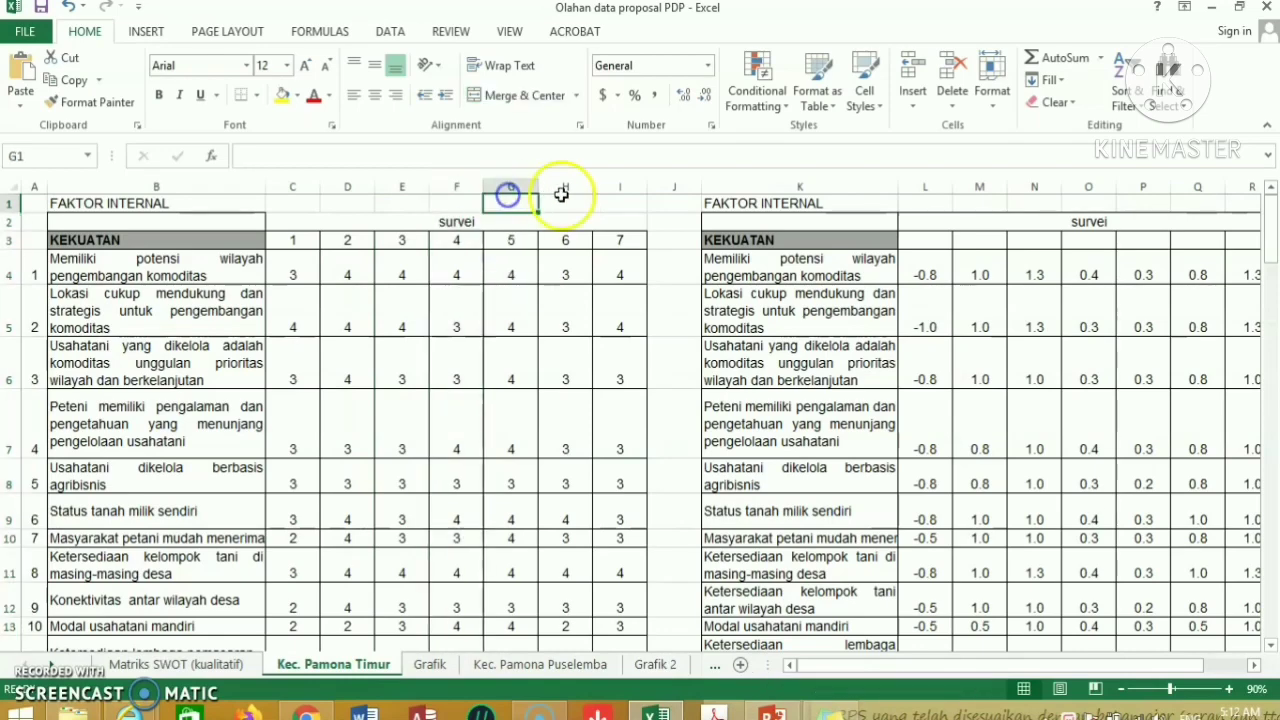
pyautogui.click(566, 190)
pyautogui.click(620, 187)
pyautogui.scroll(-3, 470, 355)
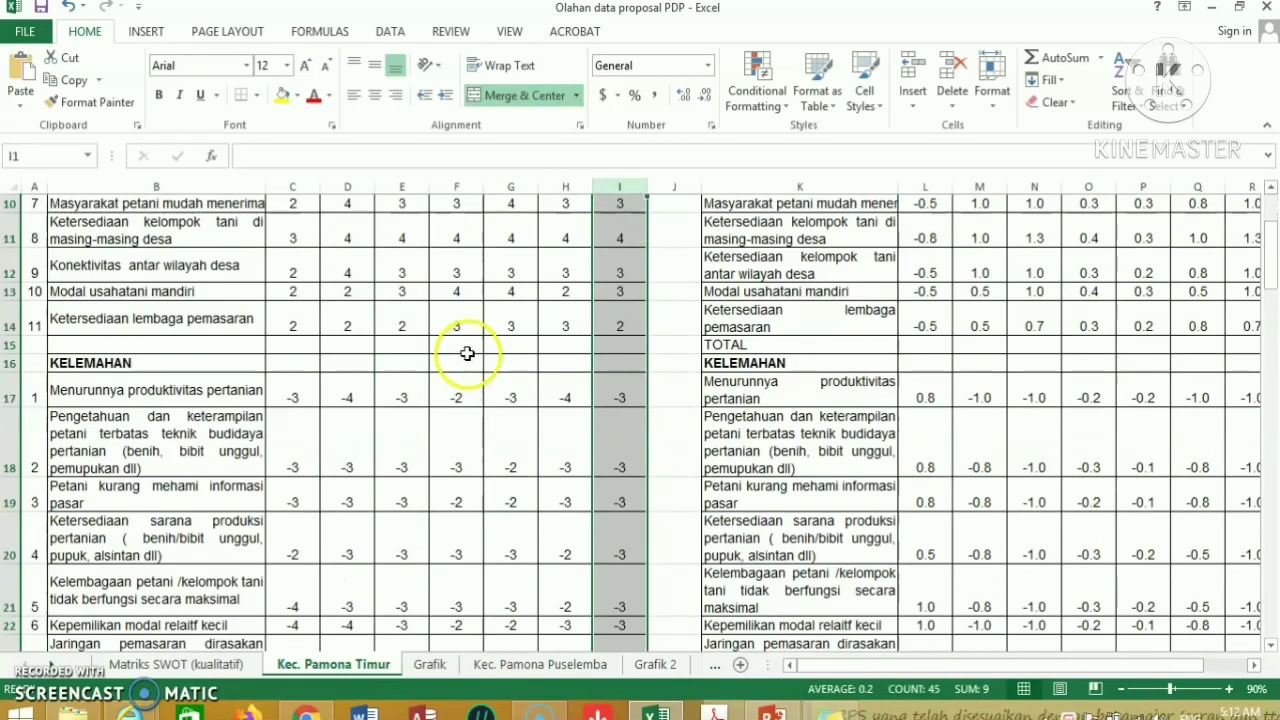
pyautogui.scroll(-3, 467, 353)
pyautogui.scroll(-2, 467, 353)
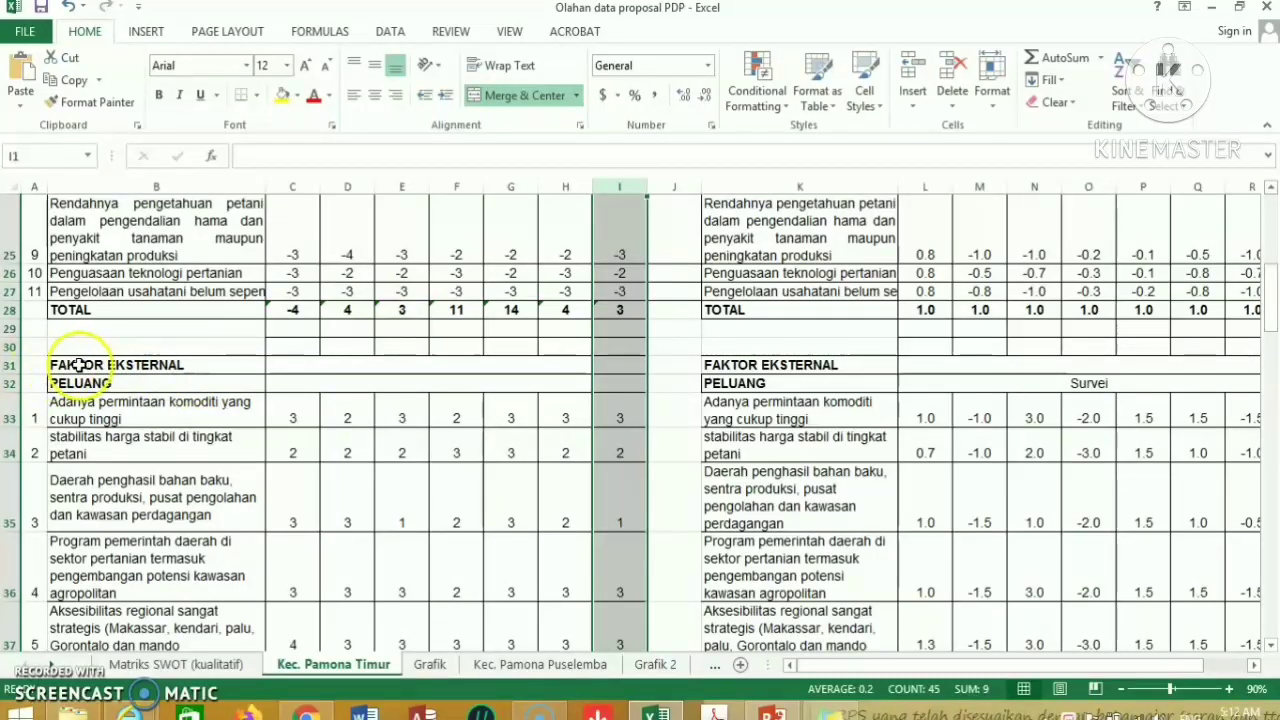
pyautogui.click(141, 366)
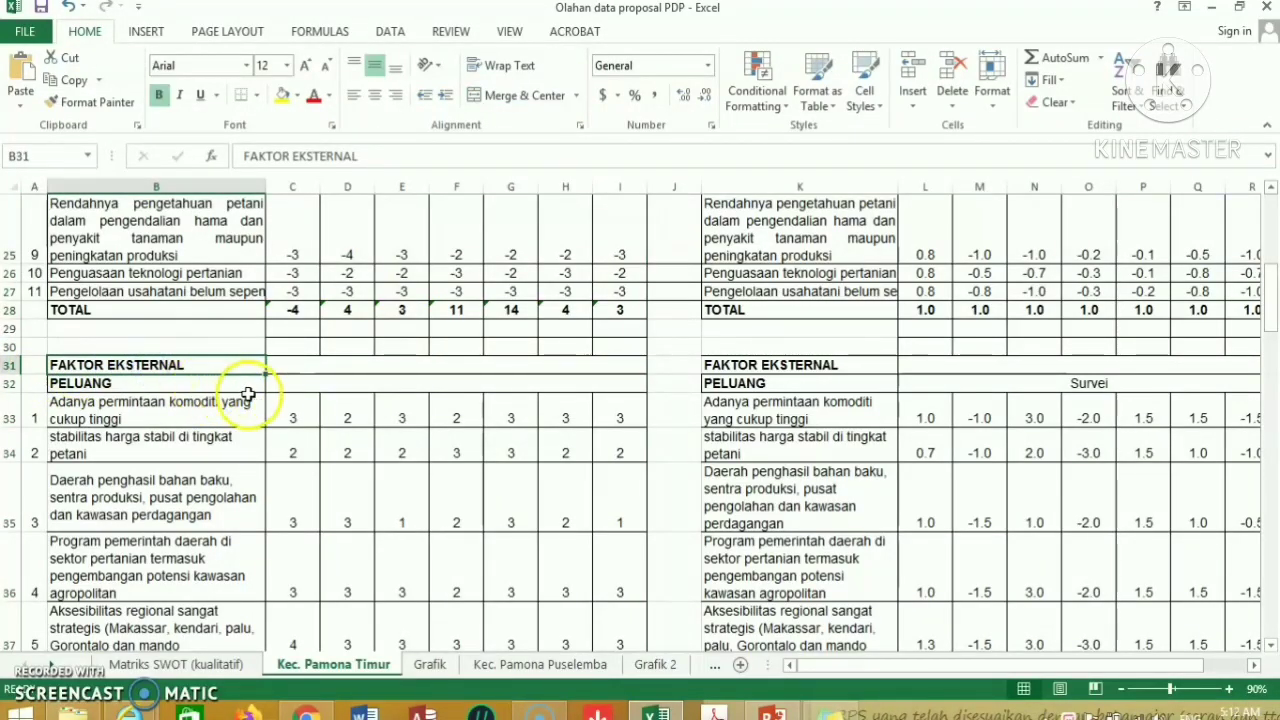
pyautogui.scroll(-4, 279, 390)
pyautogui.scroll(-3, 279, 386)
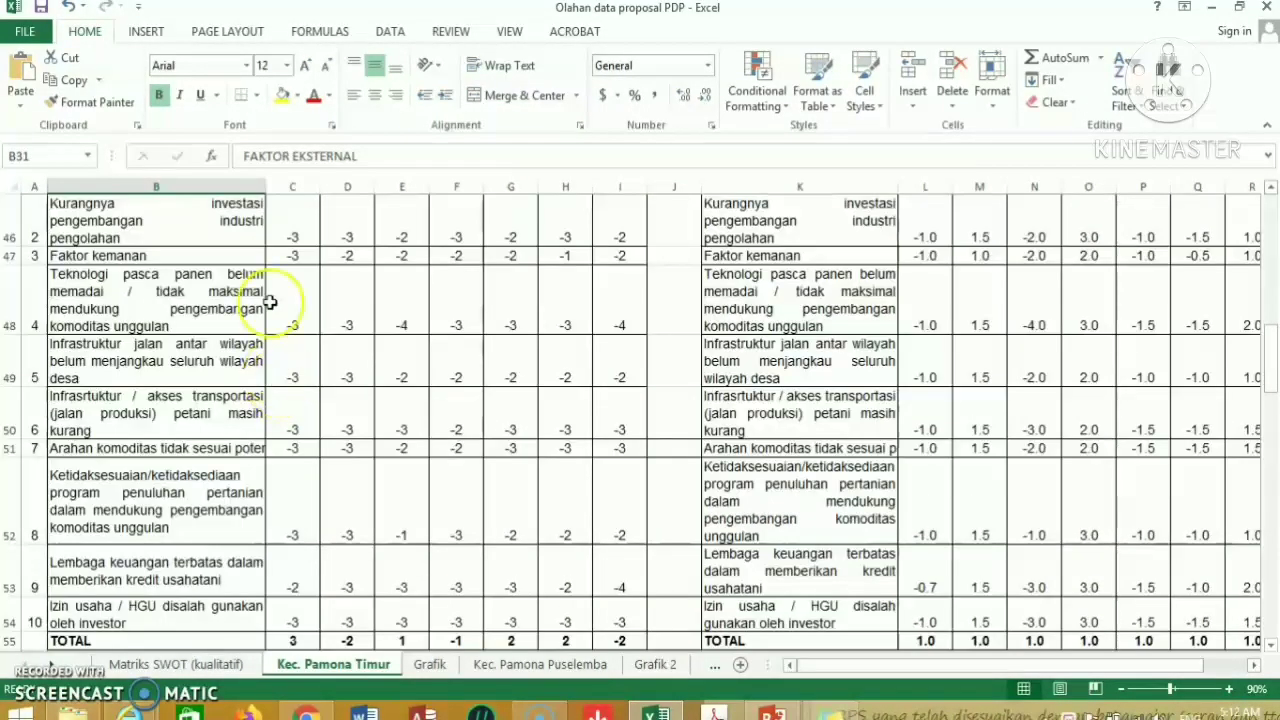
pyautogui.scroll(-2, 255, 285)
pyautogui.scroll(4, 270, 315)
pyautogui.scroll(3, 273, 325)
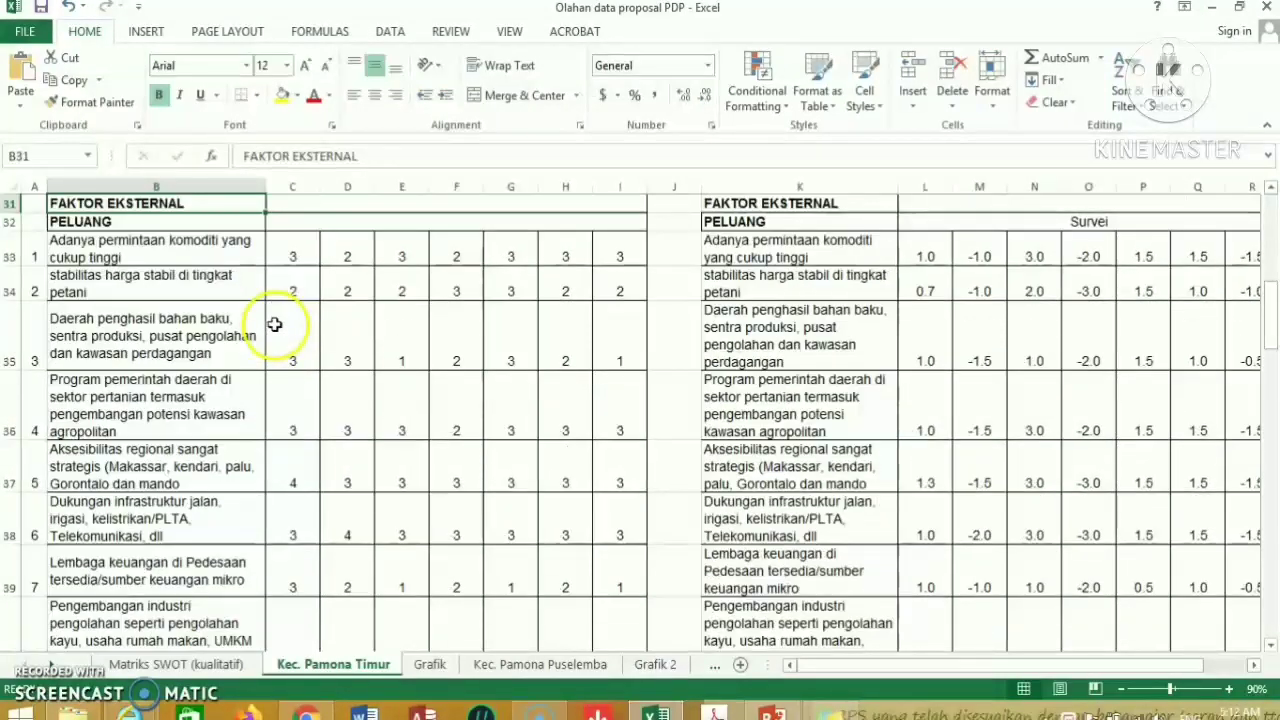
pyautogui.moveTo(296, 255)
pyautogui.mouseDown()
pyautogui.moveTo(276, 490)
pyautogui.moveTo(289, 597)
pyautogui.mouseUp()
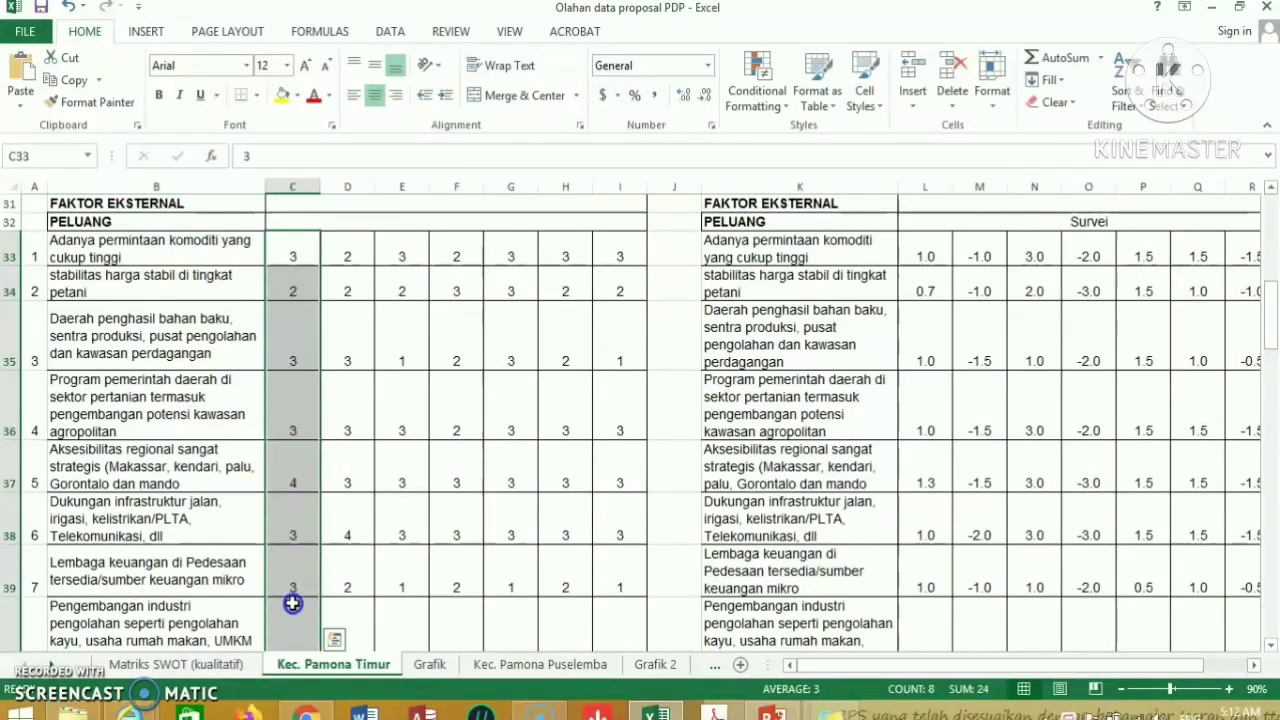
pyautogui.scroll(-3, 289, 528)
pyautogui.moveTo(289, 409); pyautogui.dragTo(291, 629)
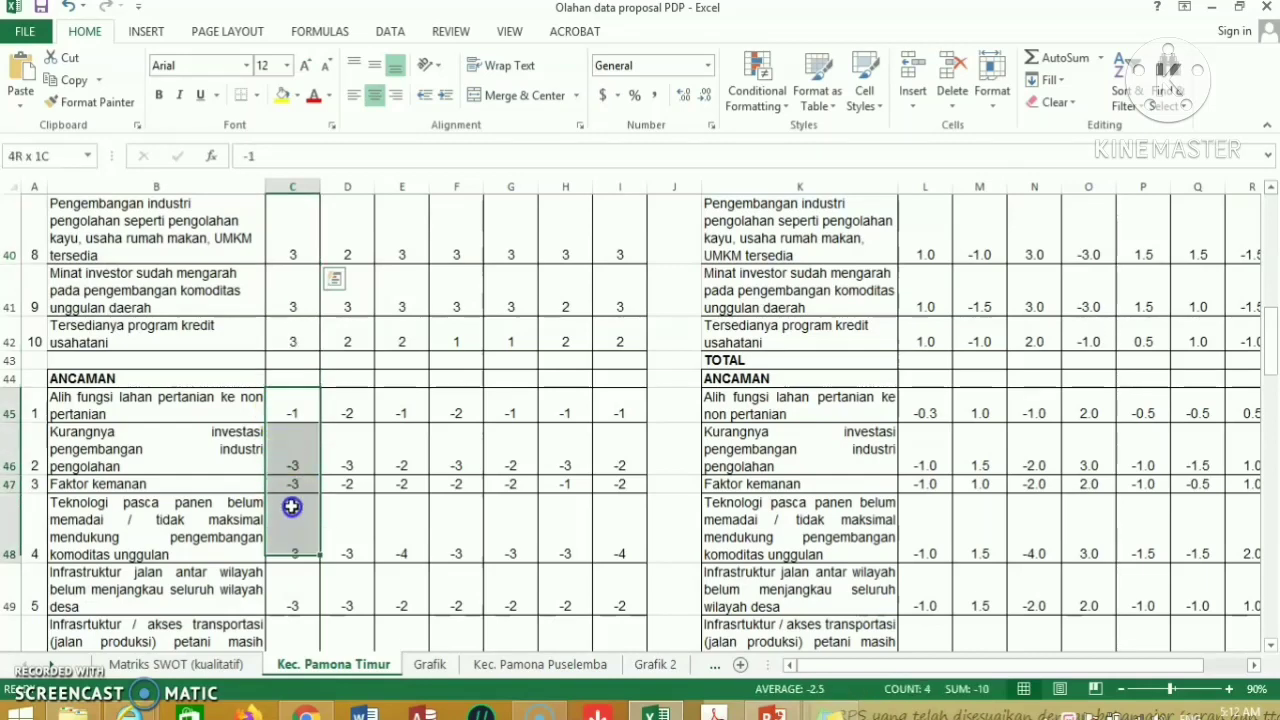
pyautogui.scroll(-3, 306, 594)
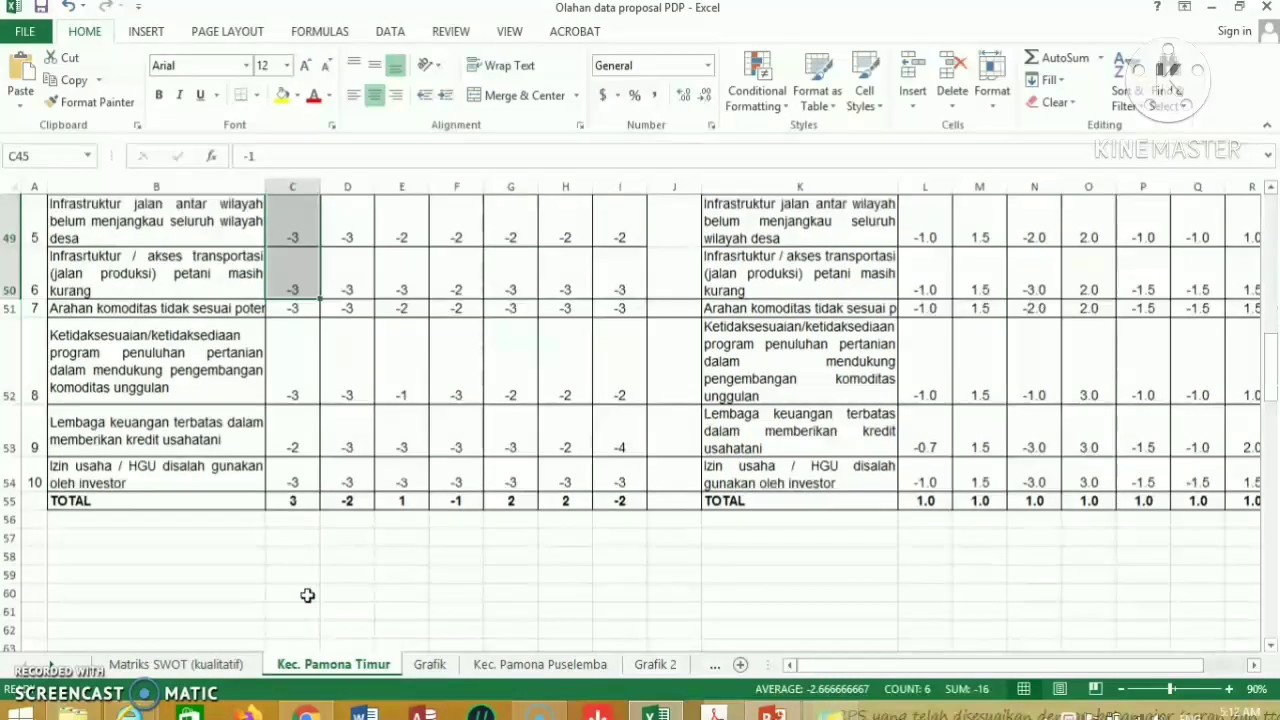
pyautogui.click(291, 503)
pyautogui.hotkey('ctrl', 'c')
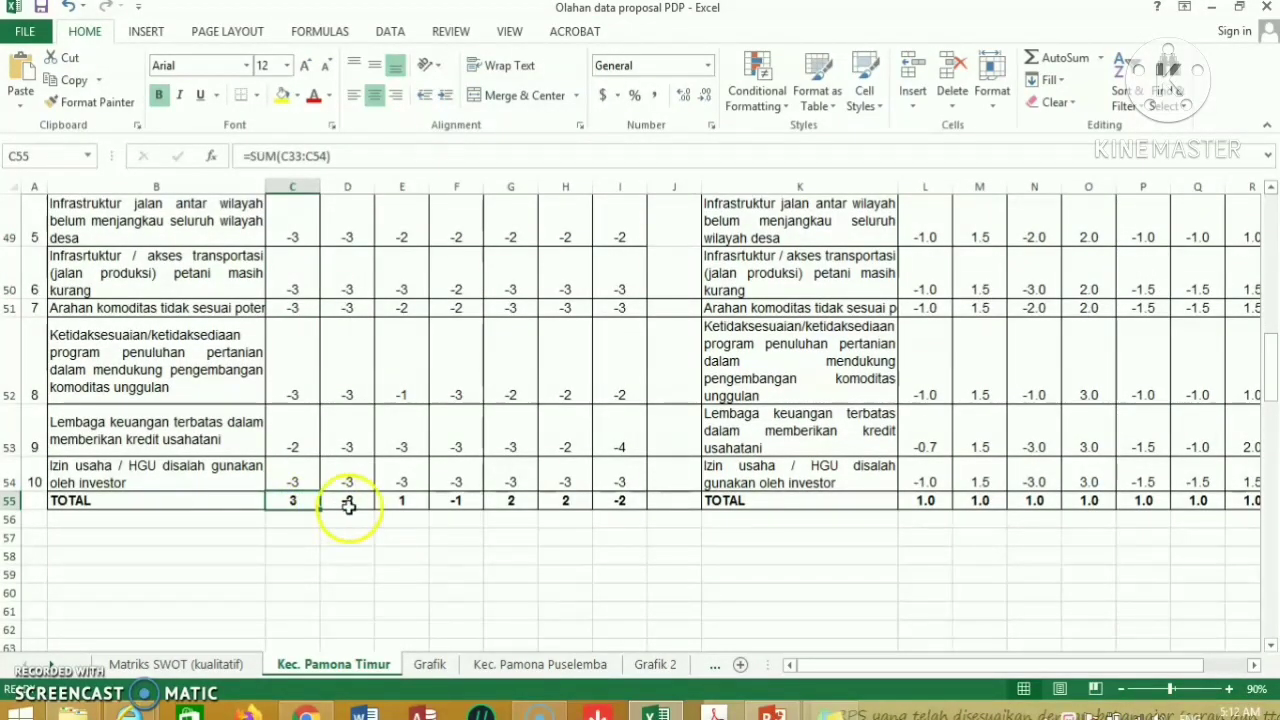
pyautogui.click(348, 503)
pyautogui.click(406, 500)
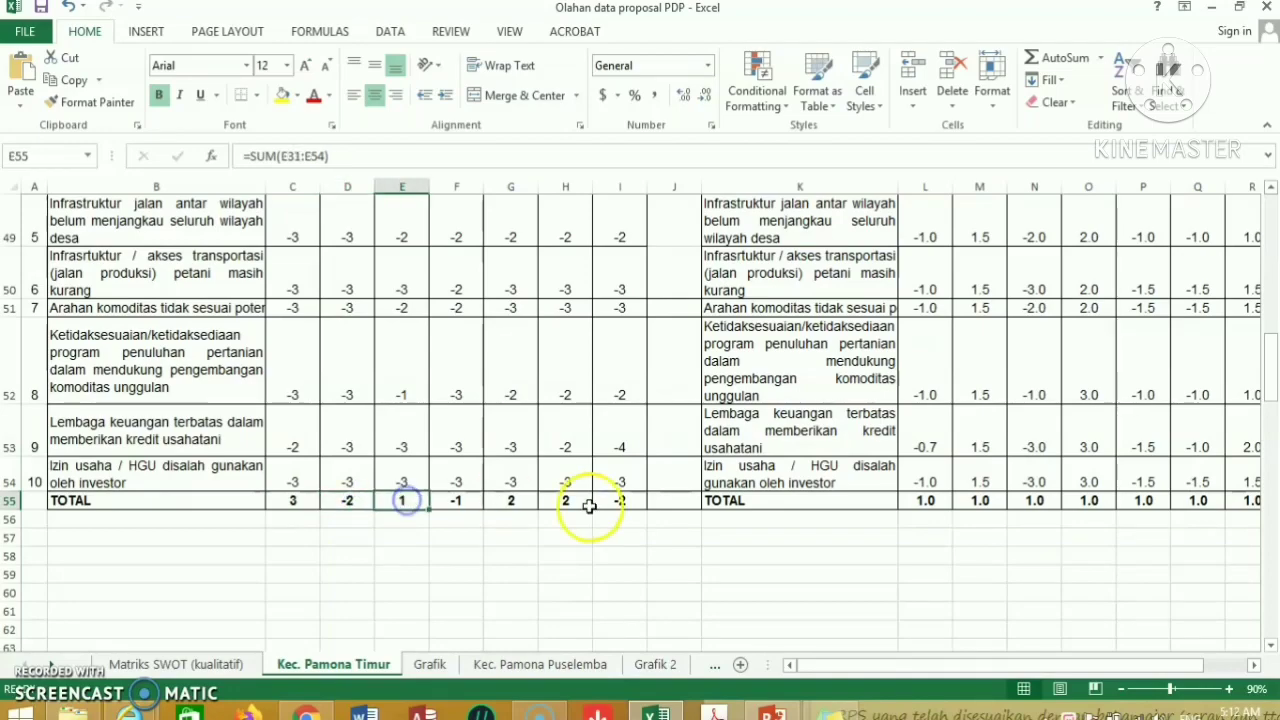
pyautogui.click(620, 500)
pyautogui.scroll(5, 626, 527)
pyautogui.scroll(8, 624, 524)
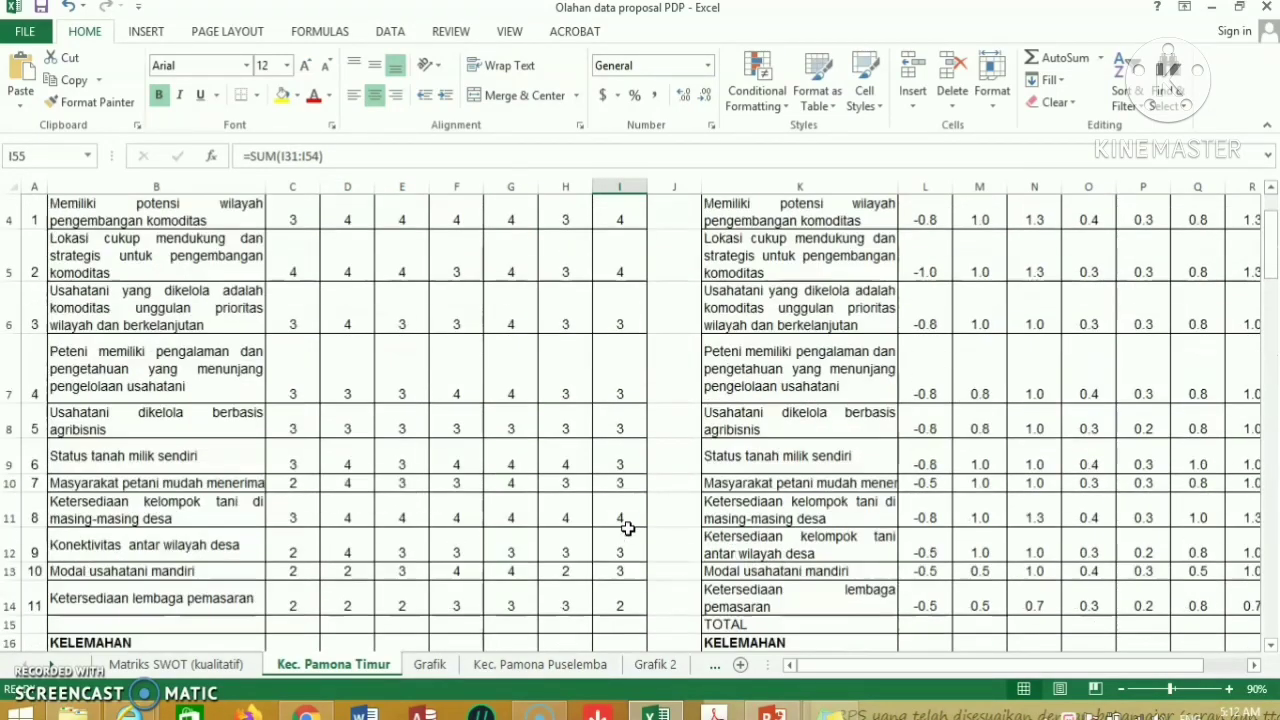
pyautogui.scroll(3, 622, 524)
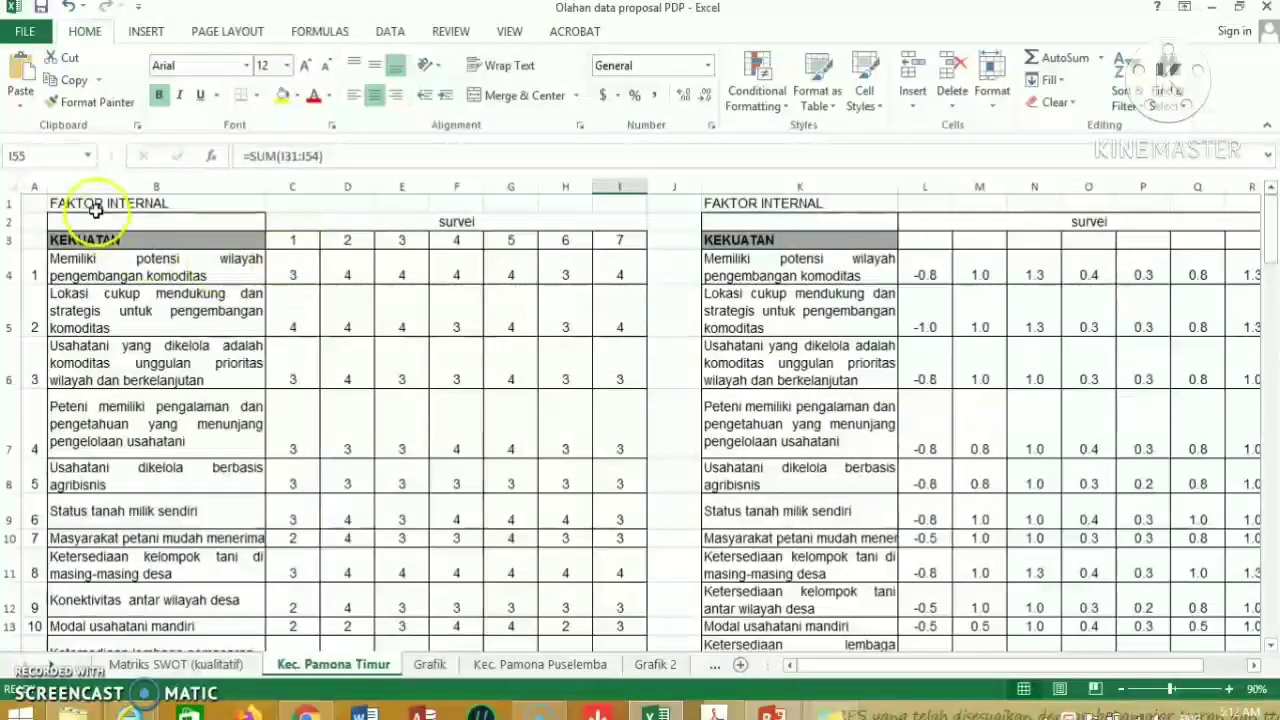
# Step: Select the raw survey table from B1 to row 91, column I, and scroll right to columns S–U
pyautogui.moveTo(110, 205)
pyautogui.mouseDown()
pyautogui.moveTo(489, 590)
pyautogui.moveTo(501, 190)
pyautogui.moveTo(513, 193)
pyautogui.moveTo(513, 170)
pyautogui.mouseUp()
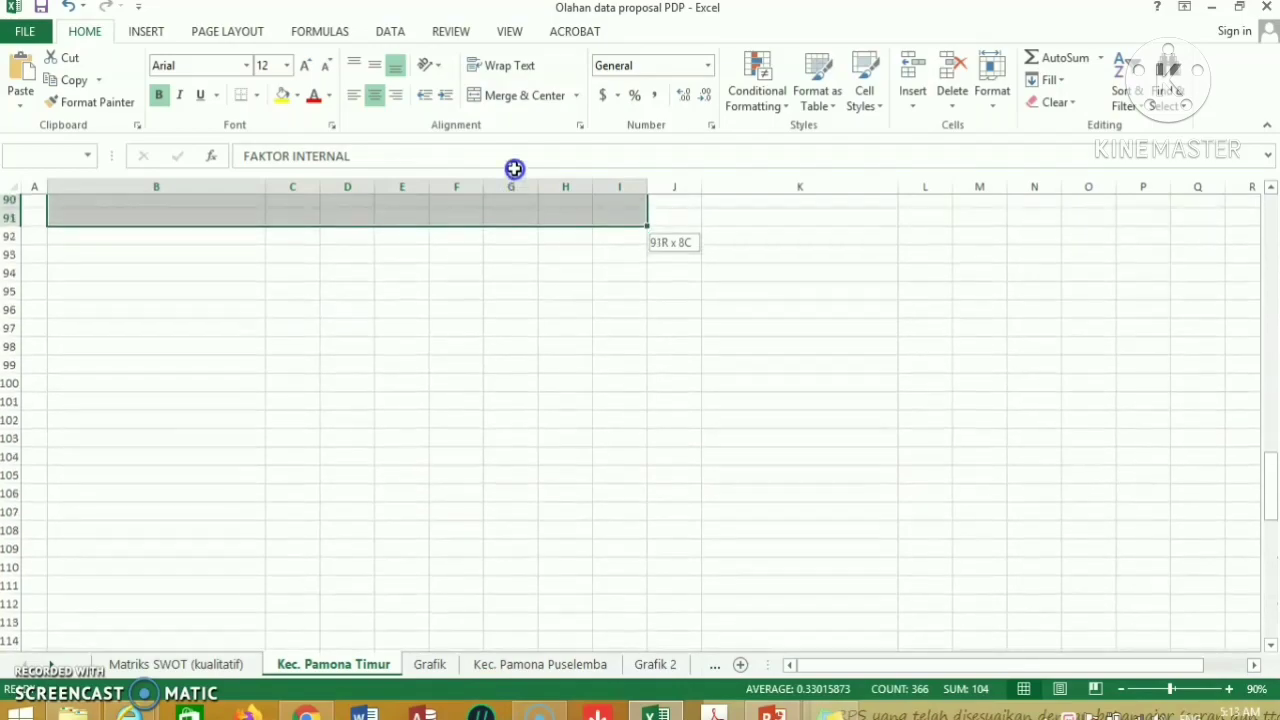
pyautogui.scroll(5, 513, 328)
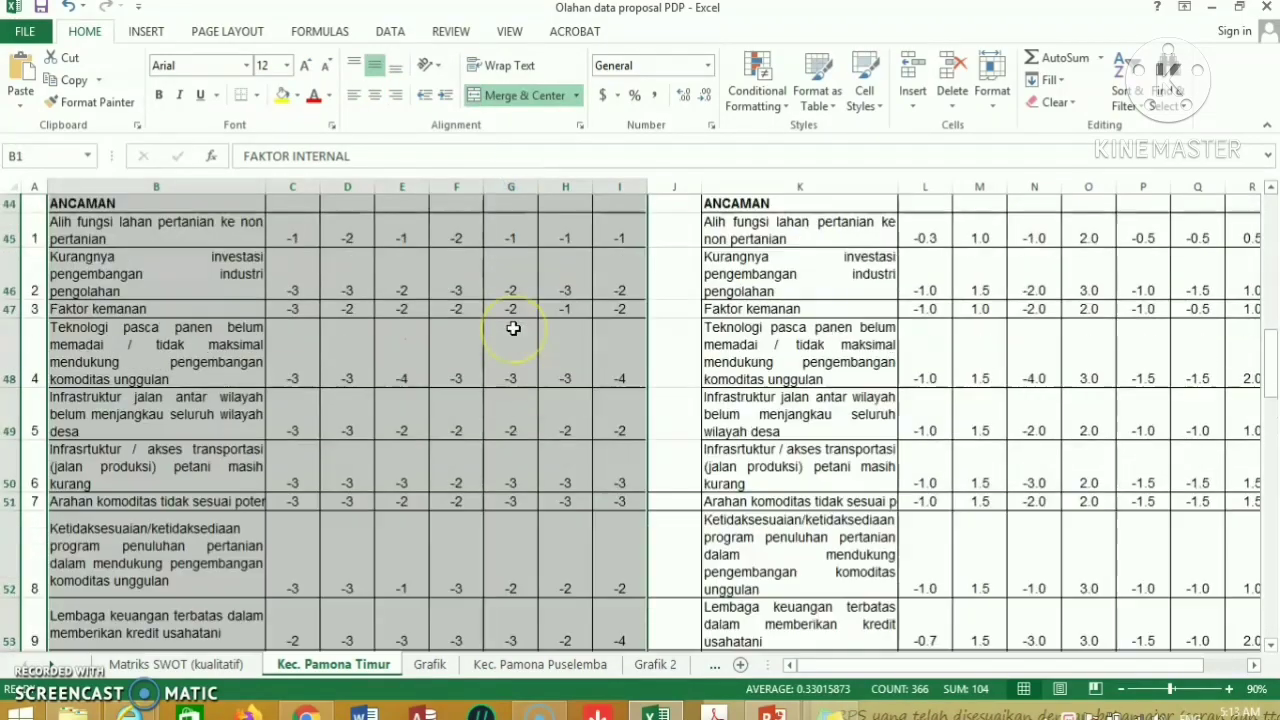
pyautogui.scroll(5, 515, 320)
pyautogui.scroll(4, 510, 300)
pyautogui.scroll(5, 513, 300)
pyautogui.scroll(4, 513, 300)
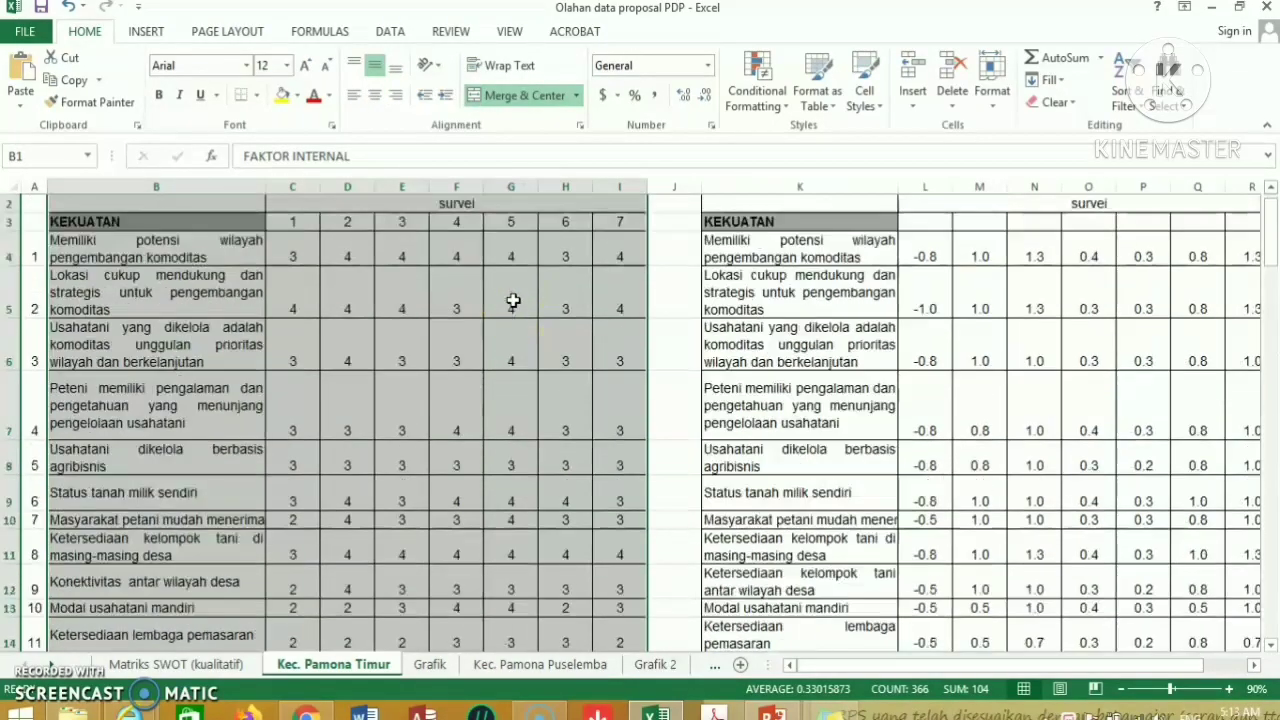
pyautogui.scroll(1, 513, 268)
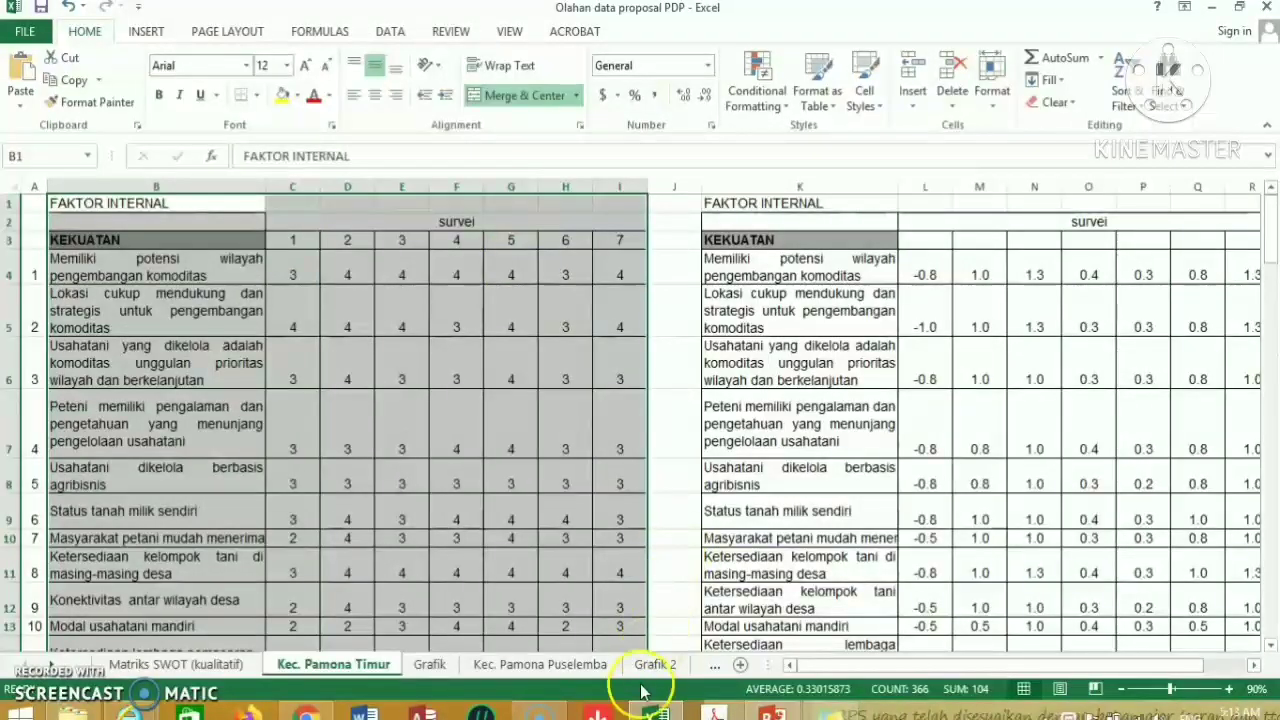
pyautogui.hscroll(2, 731, 420)
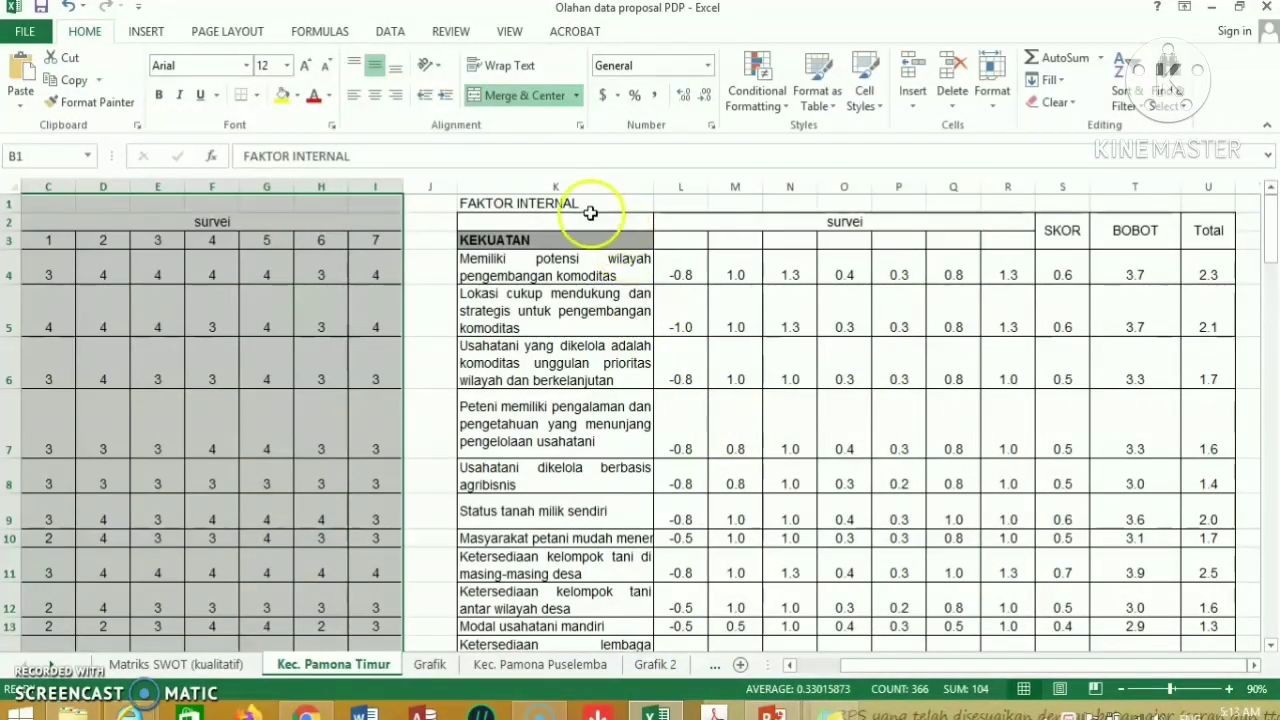
pyautogui.moveTo(578, 203); pyautogui.dragTo(1079, 297)
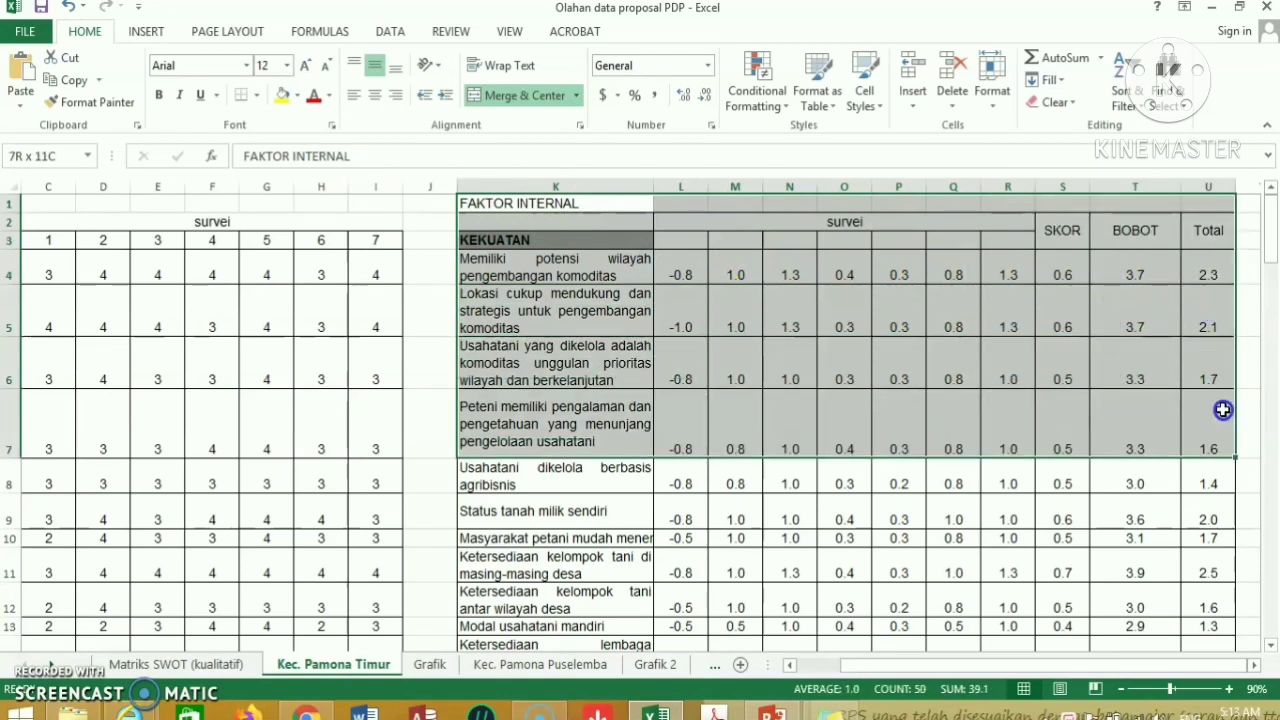
pyautogui.moveTo(1079, 297); pyautogui.dragTo(1222, 410)
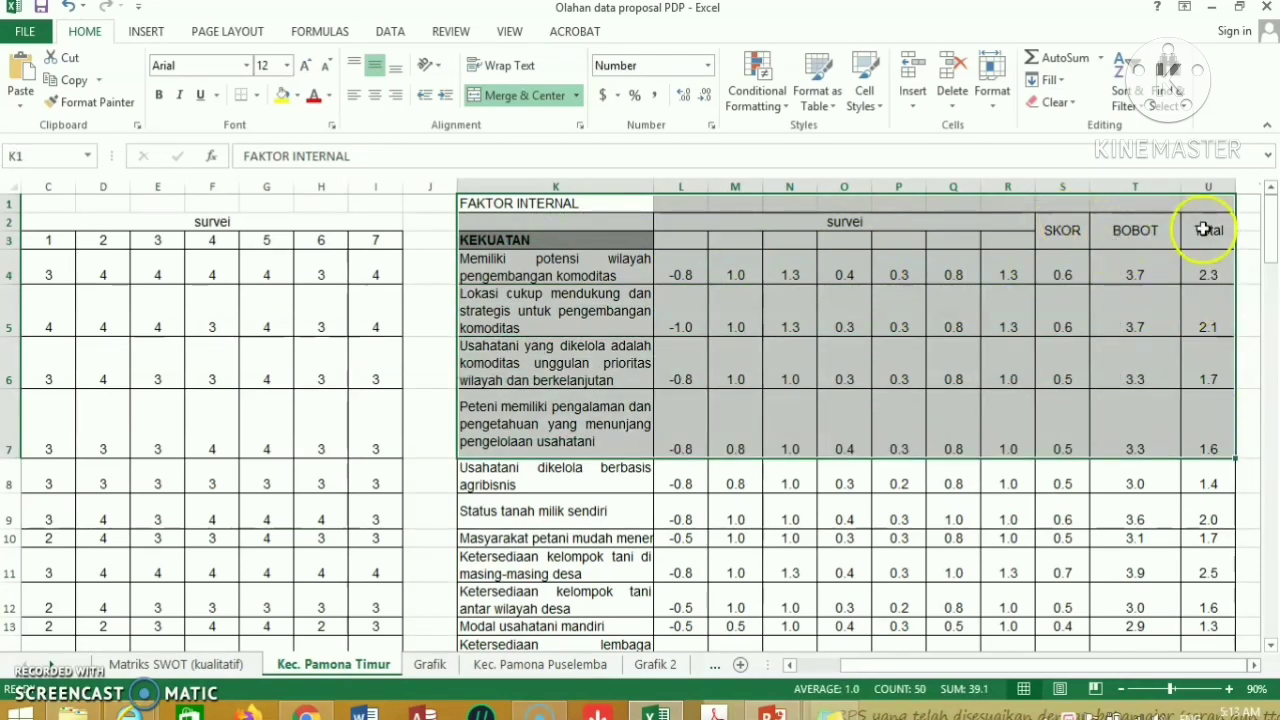
pyautogui.click(1013, 350)
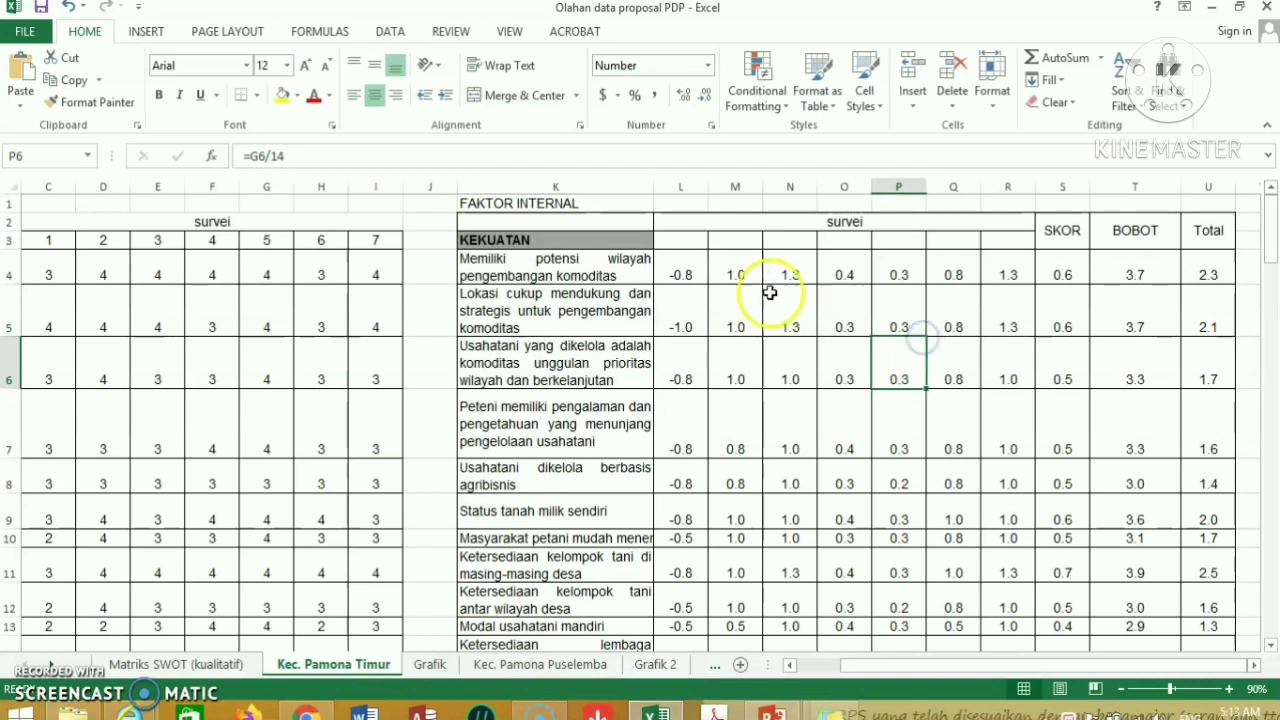
pyautogui.click(683, 263)
pyautogui.moveTo(683, 263); pyautogui.dragTo(1004, 451)
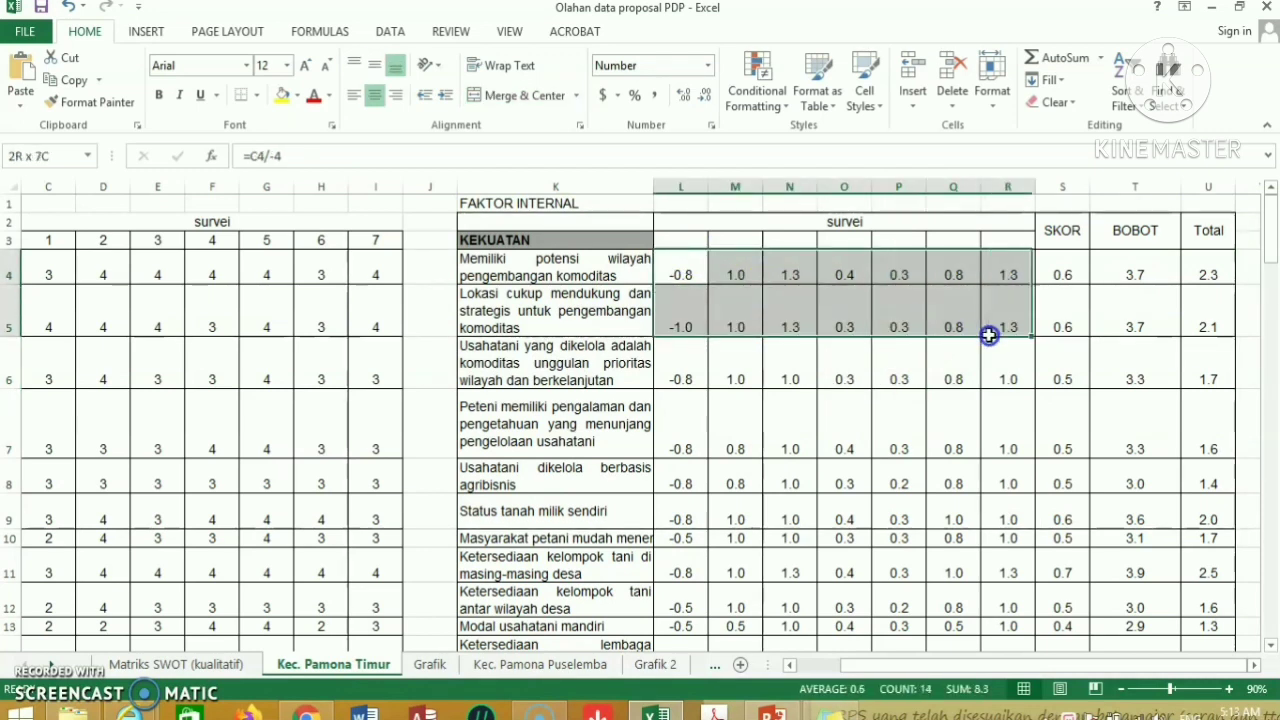
pyautogui.click(682, 272)
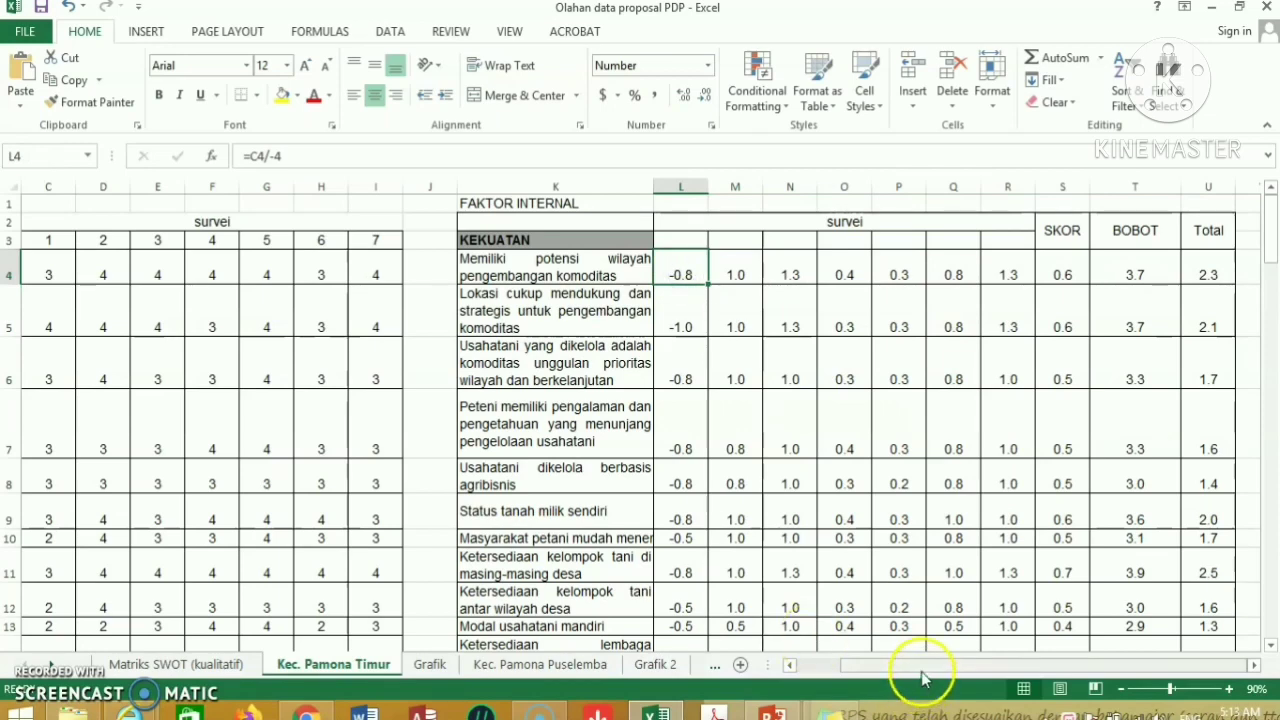
pyautogui.moveTo(914, 662); pyautogui.dragTo(848, 690)
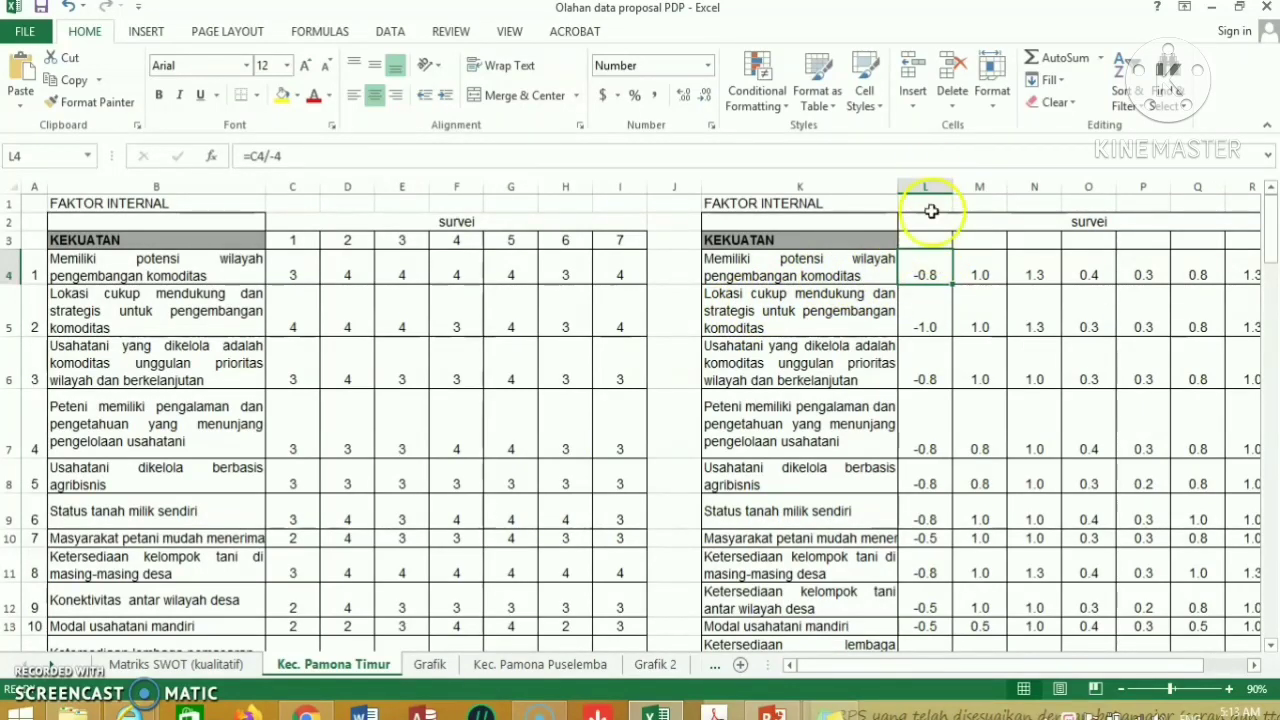
# Step: Compare survey header L3 with C3, then select the first normalized strength value in L4
pyautogui.click(925, 239)
pyautogui.click(291, 240)
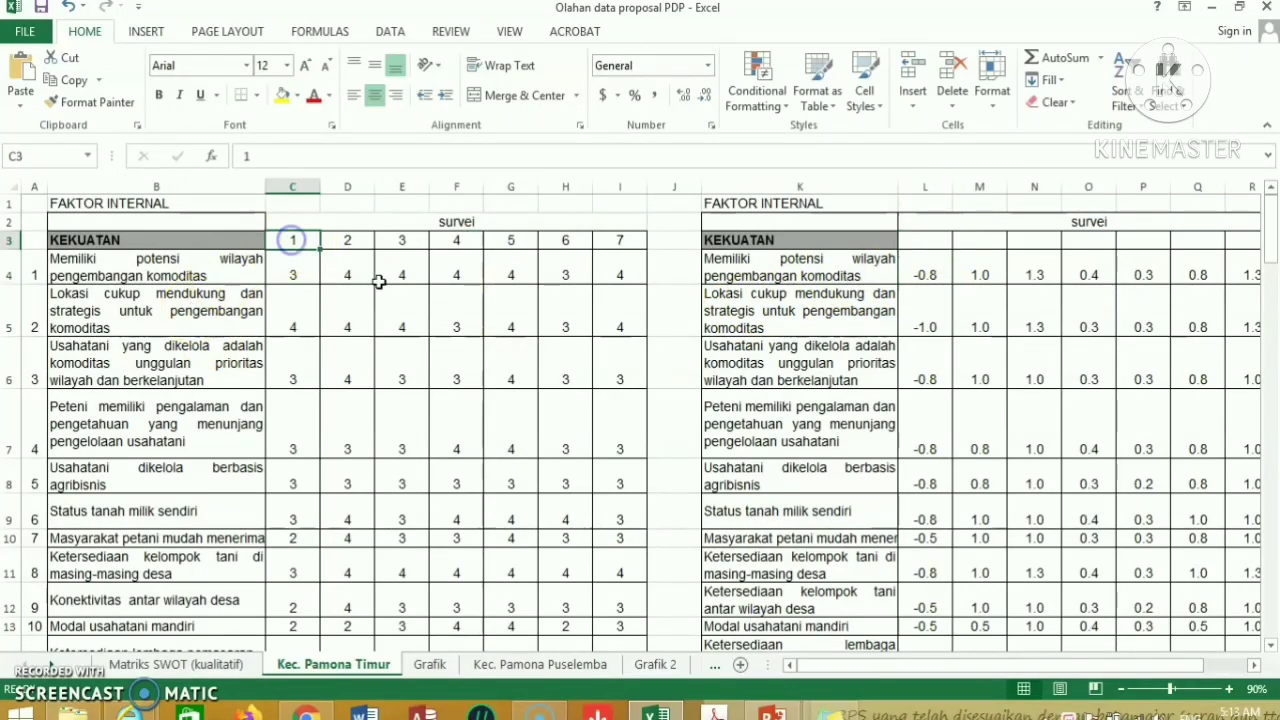
pyautogui.click(928, 239)
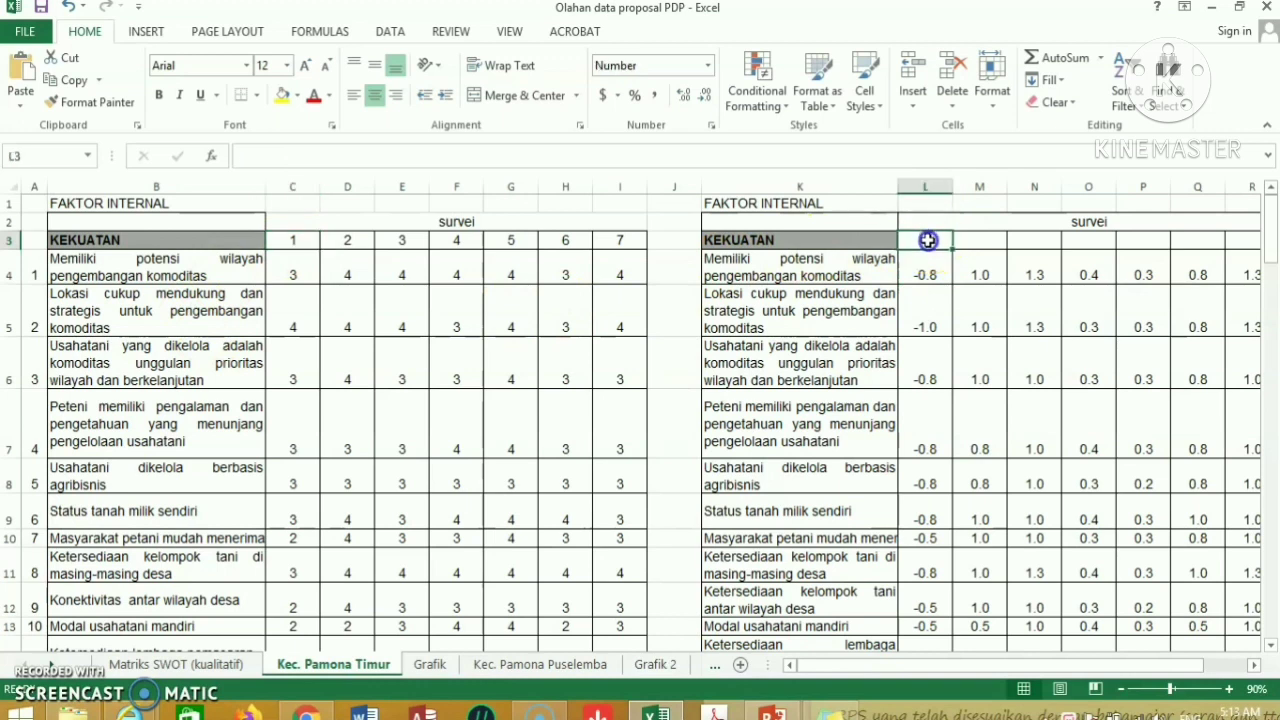
pyautogui.click(289, 238)
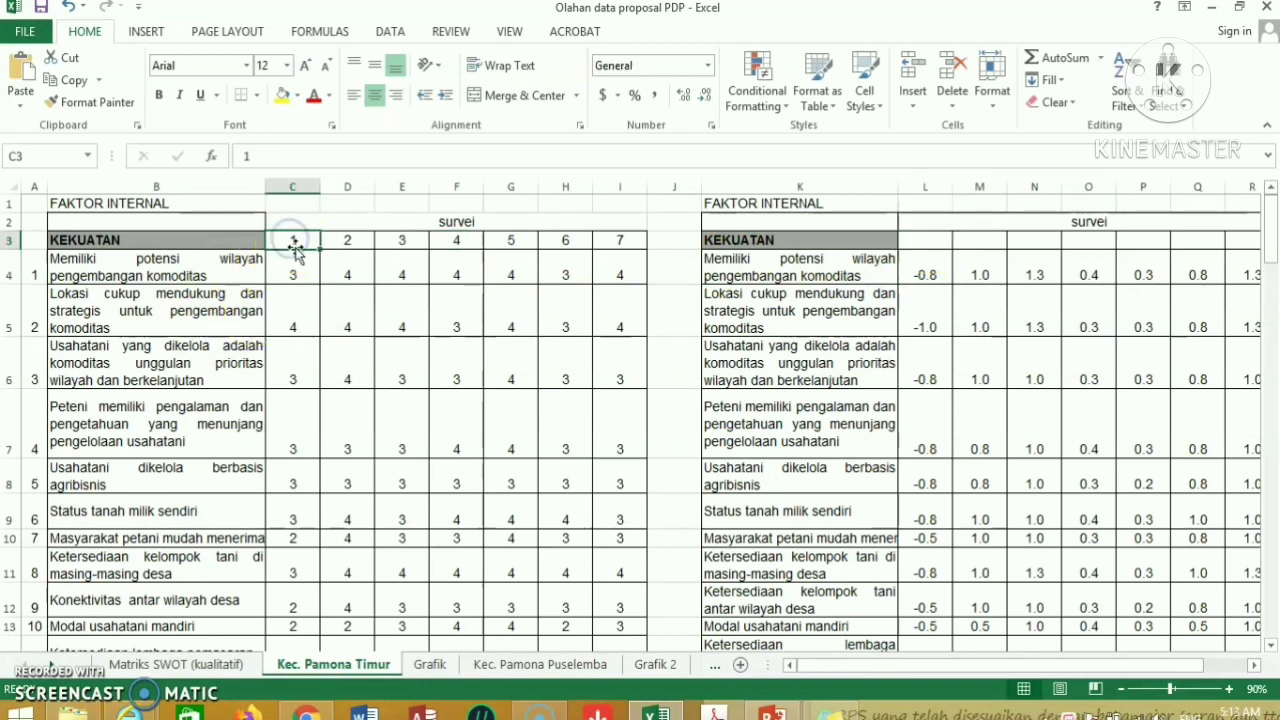
pyautogui.click(116, 265)
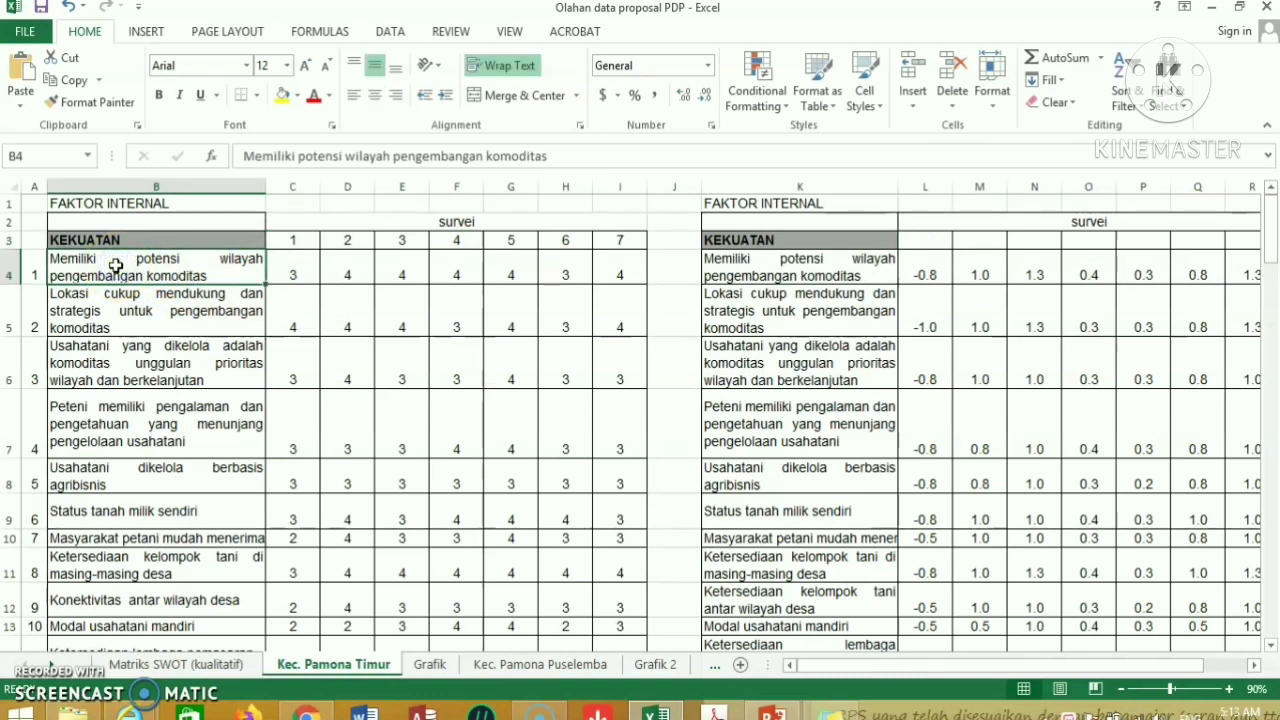
pyautogui.click(933, 275)
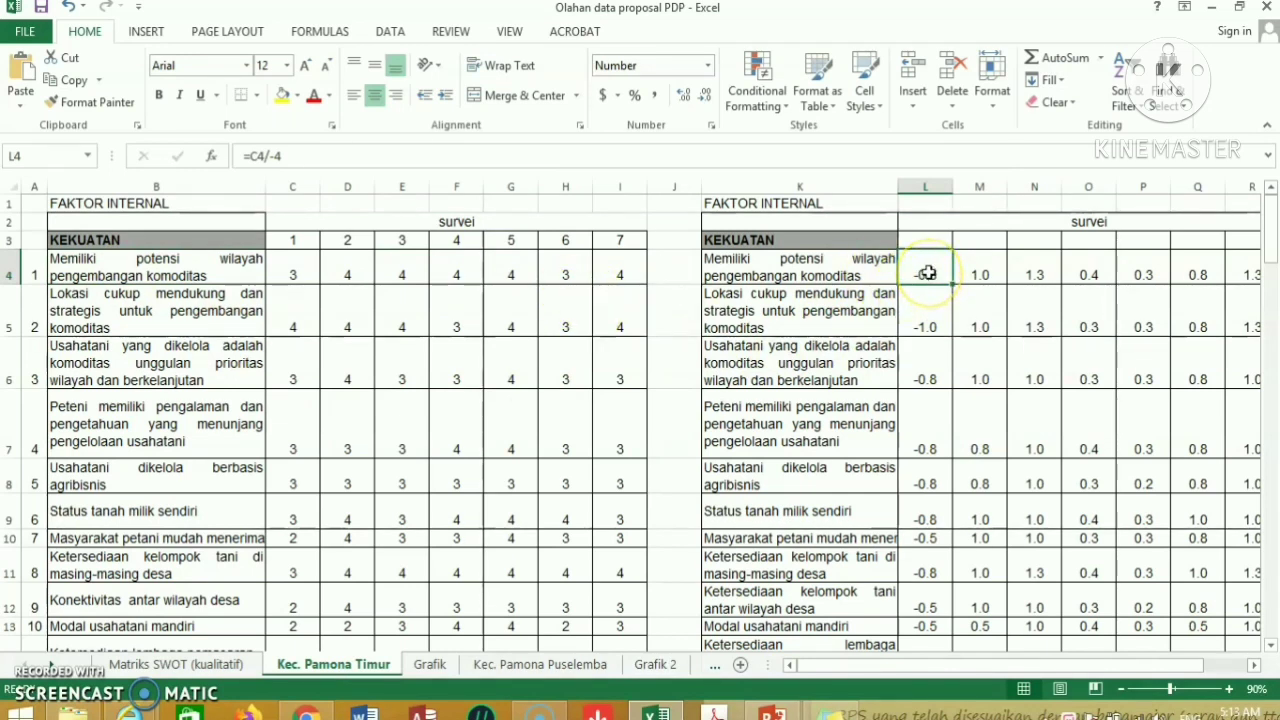
# Step: Rework L4's =C4/-4 formula, trying C4 and the C28 total as references
pyautogui.click(263, 156)
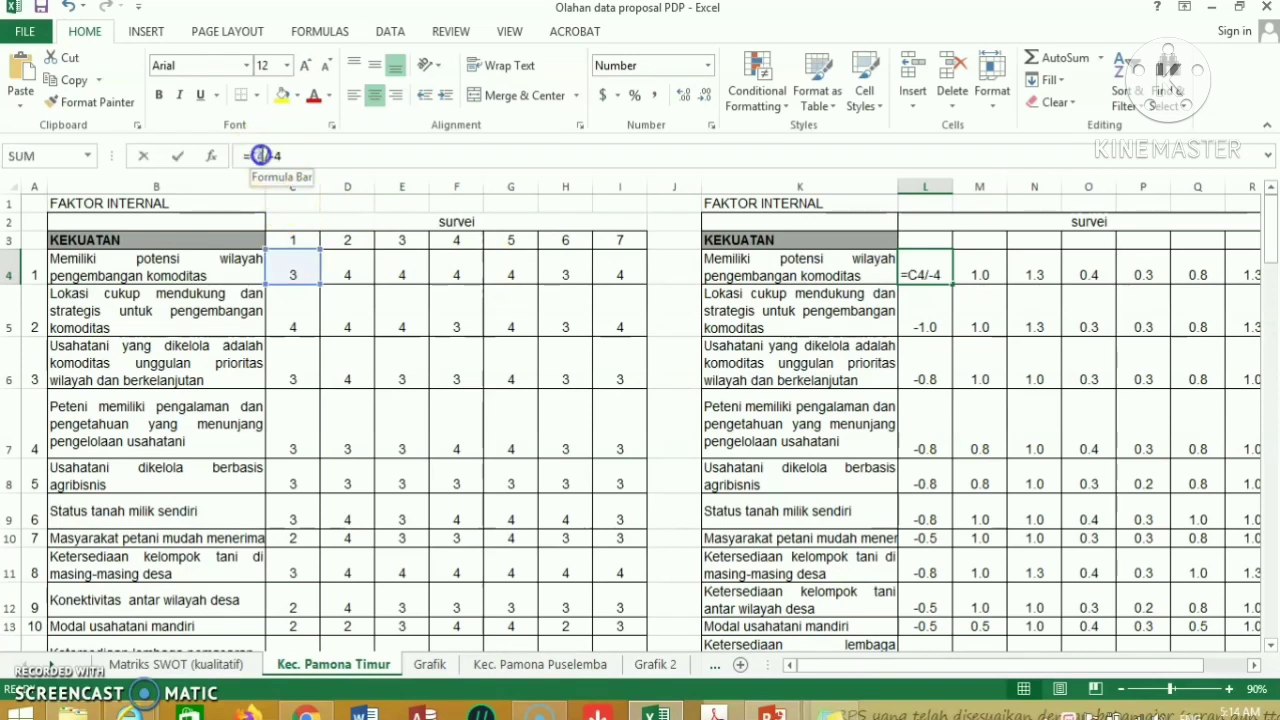
pyautogui.doubleClick(246, 156)
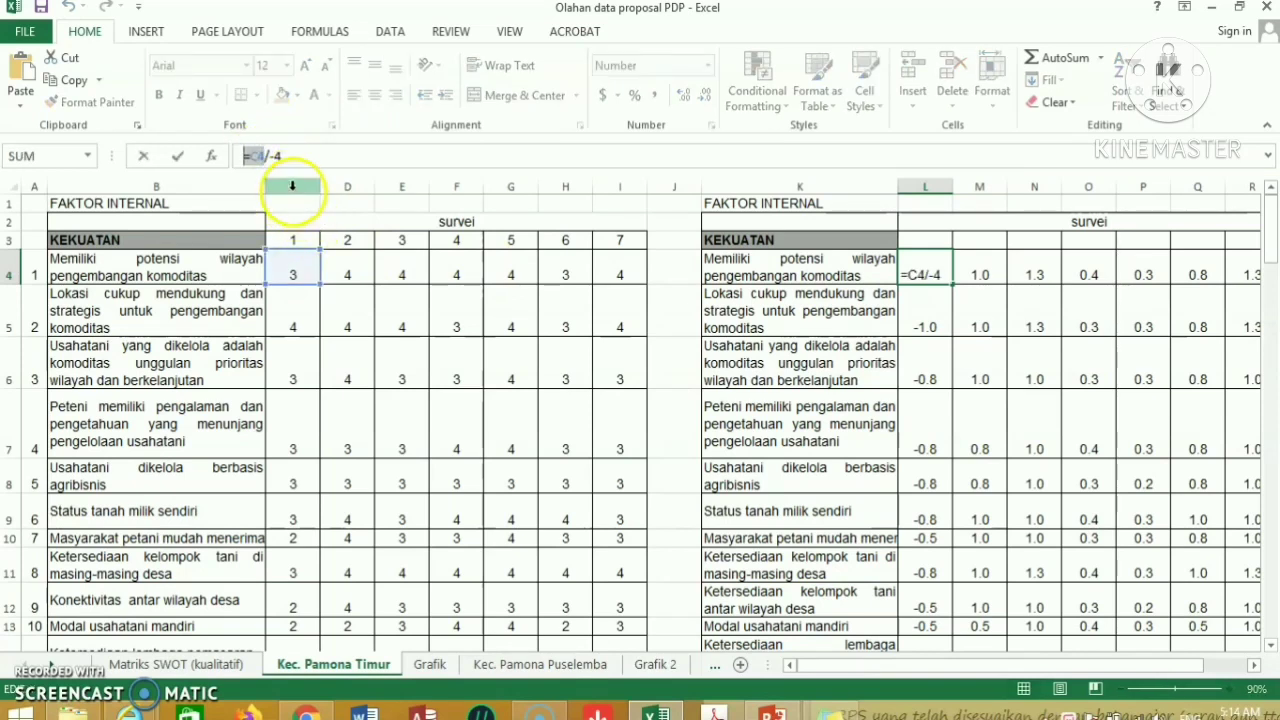
pyautogui.click(12, 275)
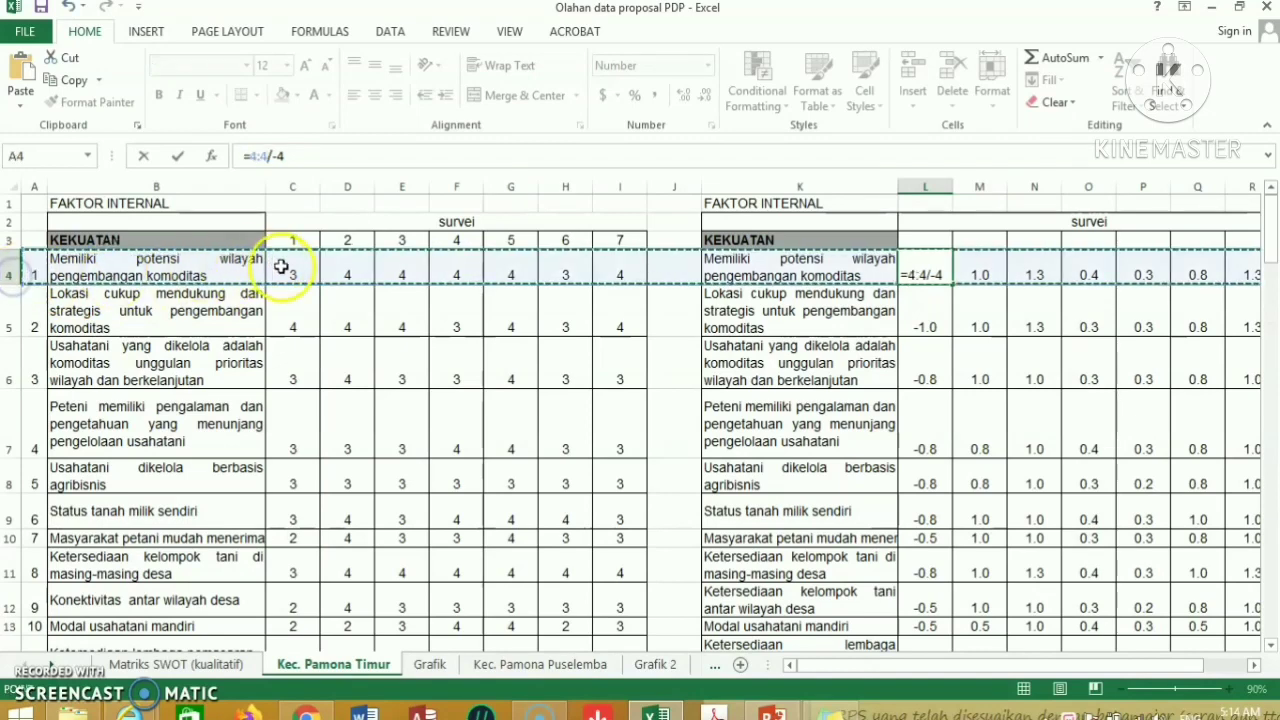
pyautogui.click(292, 178)
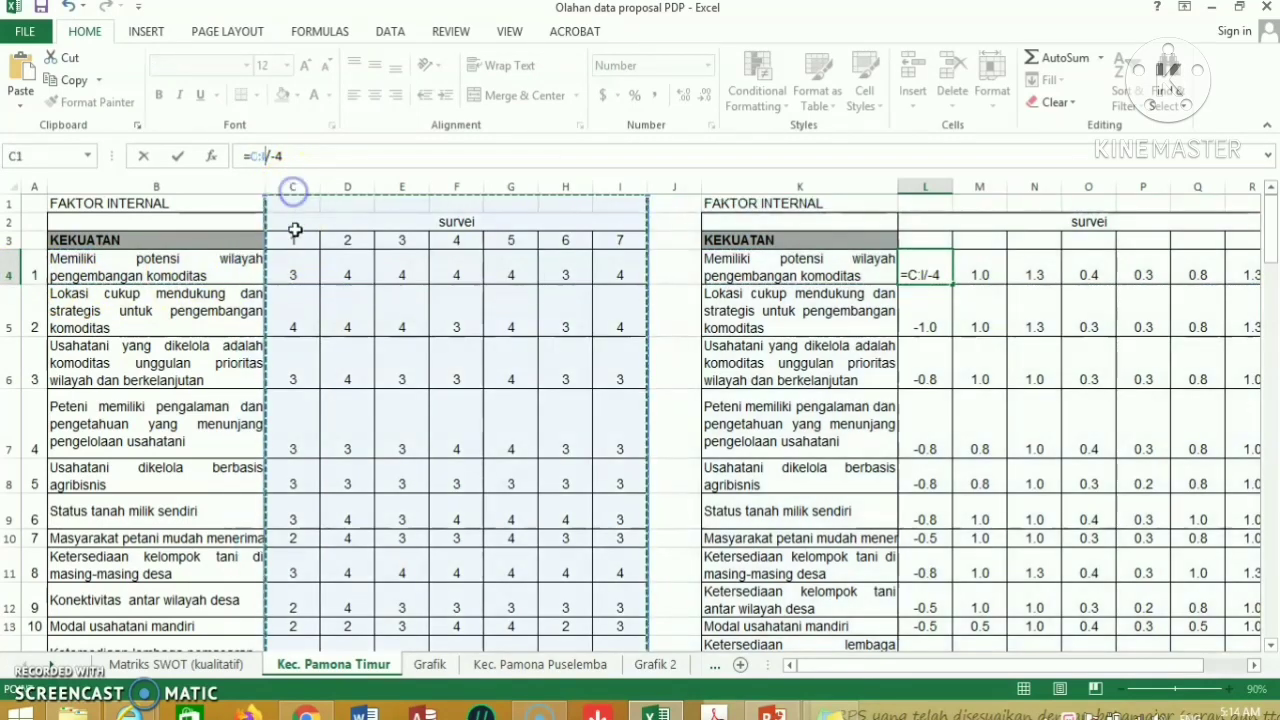
pyautogui.click(293, 270)
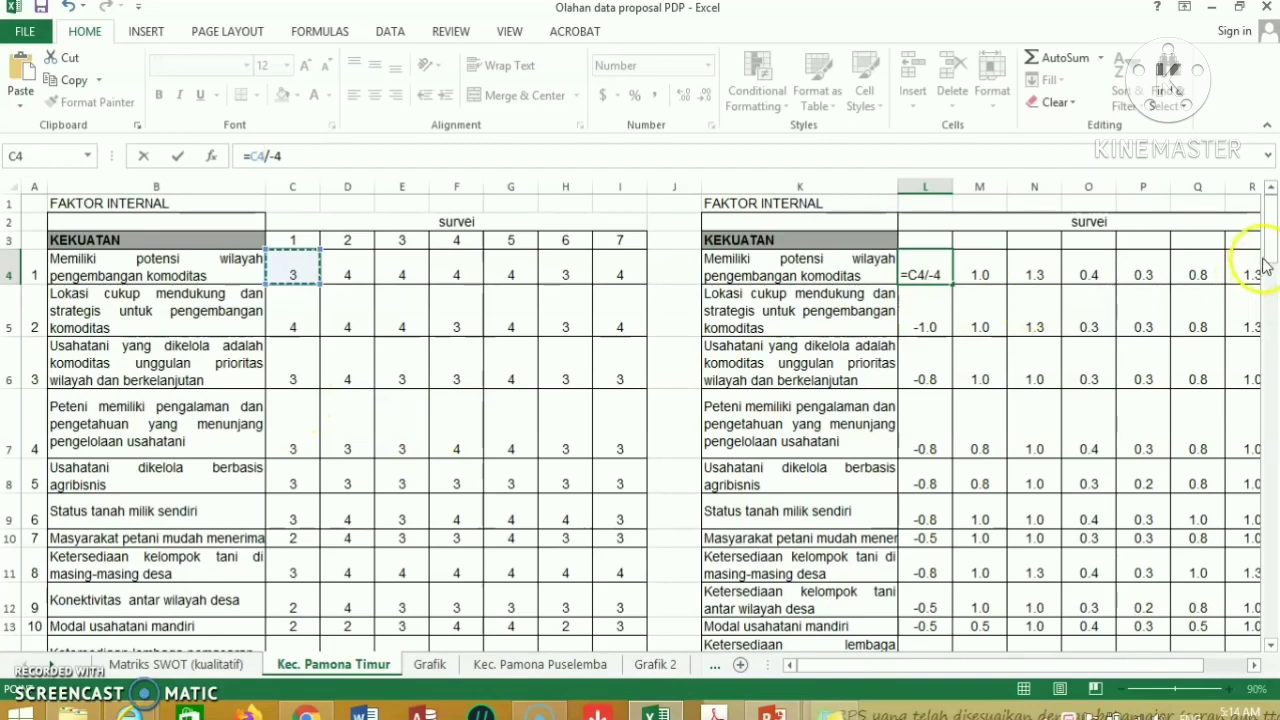
pyautogui.moveTo(1272, 245); pyautogui.dragTo(1272, 305)
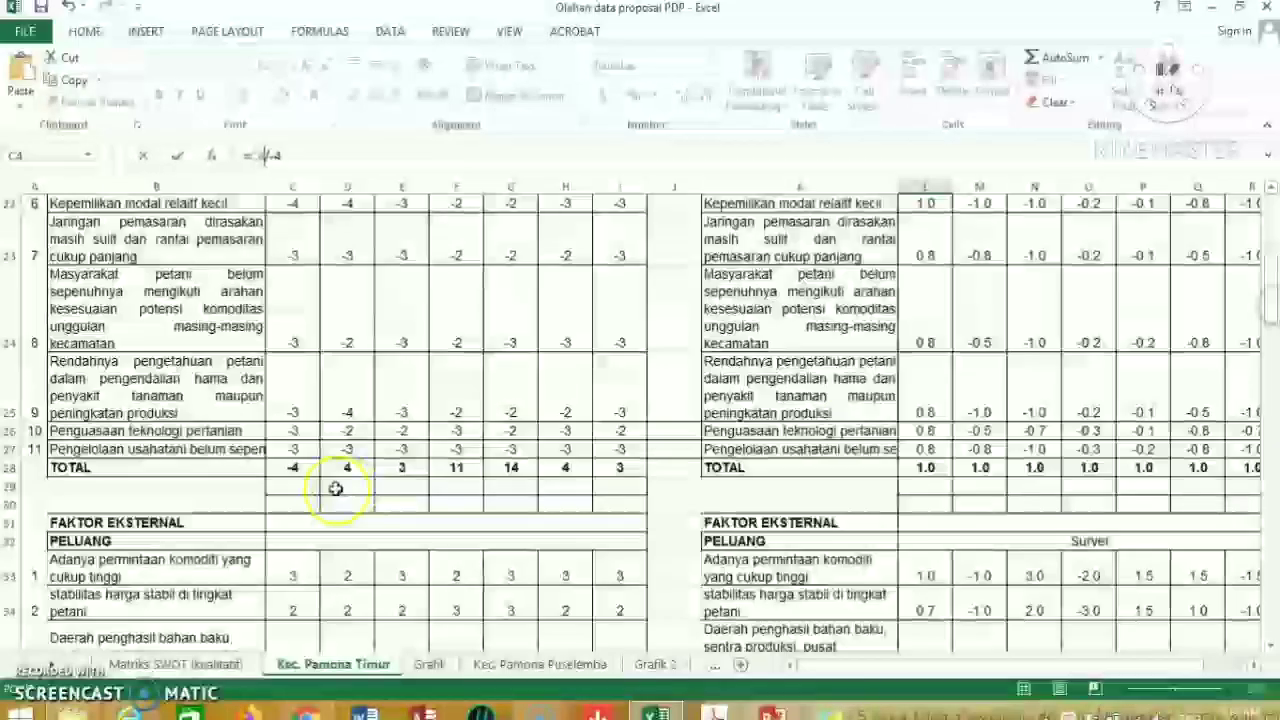
pyautogui.click(293, 467)
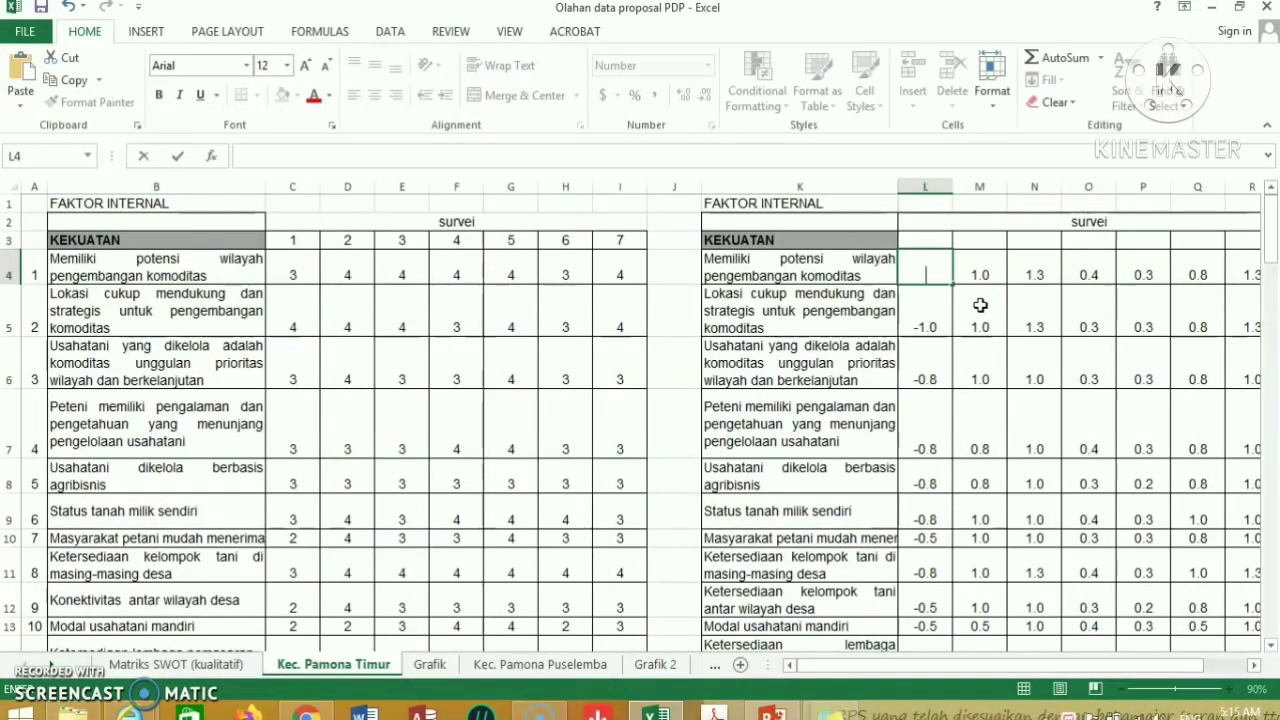
# Step: Enter =C4/C28 in L4 to divide by survey 1's TOTAL, giving −0.8
pyautogui.write('=')
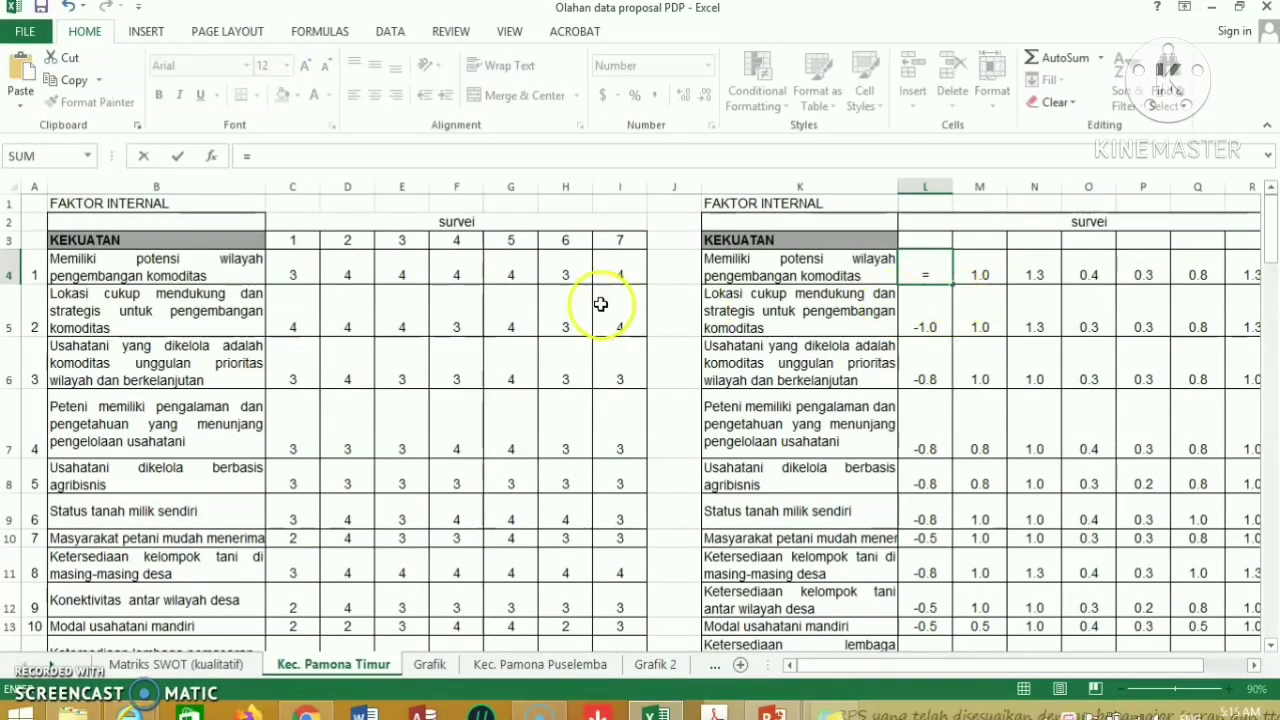
pyautogui.click(294, 276)
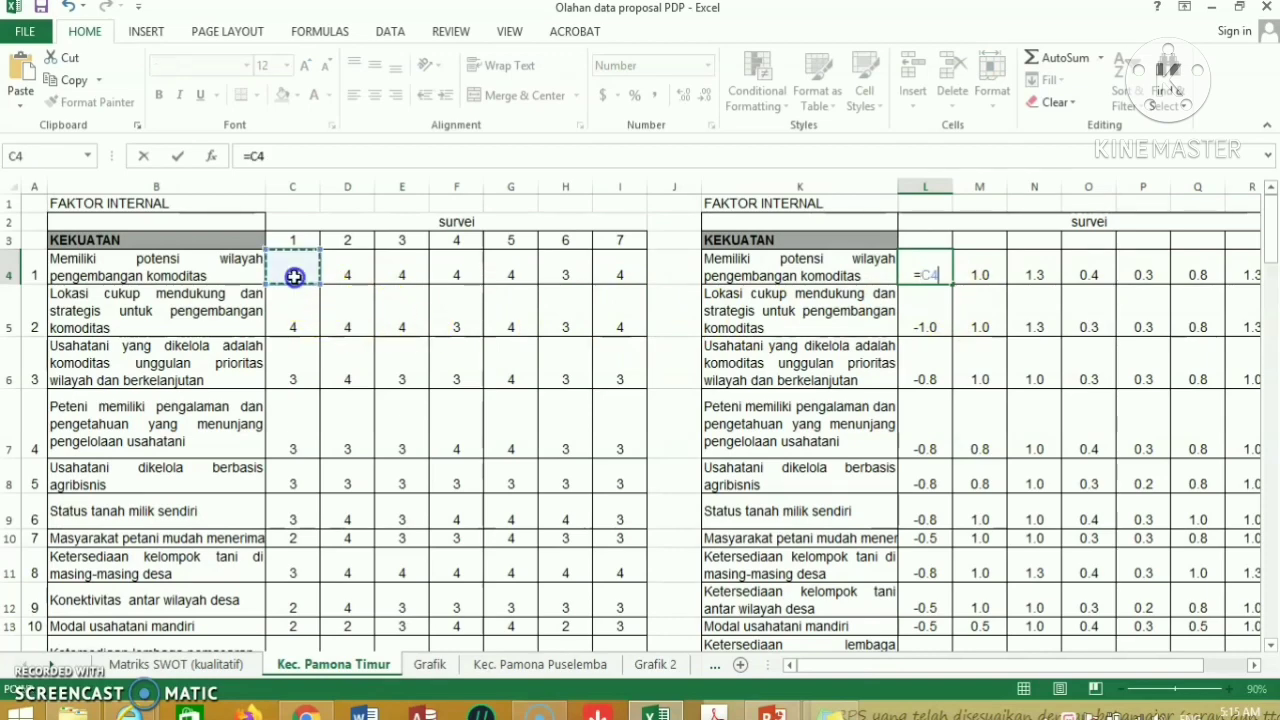
pyautogui.scroll(-1, 296, 307)
pyautogui.scroll(-1, 298, 312)
pyautogui.scroll(-1, 300, 318)
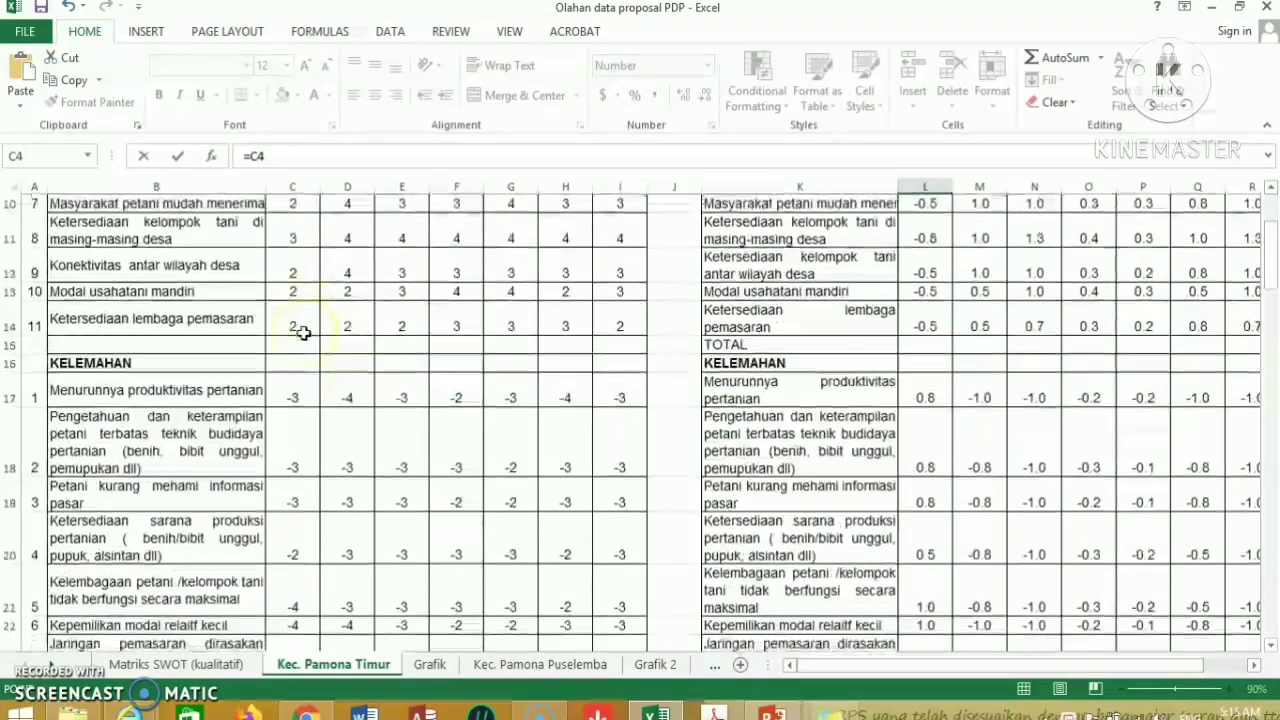
pyautogui.scroll(-1, 303, 333)
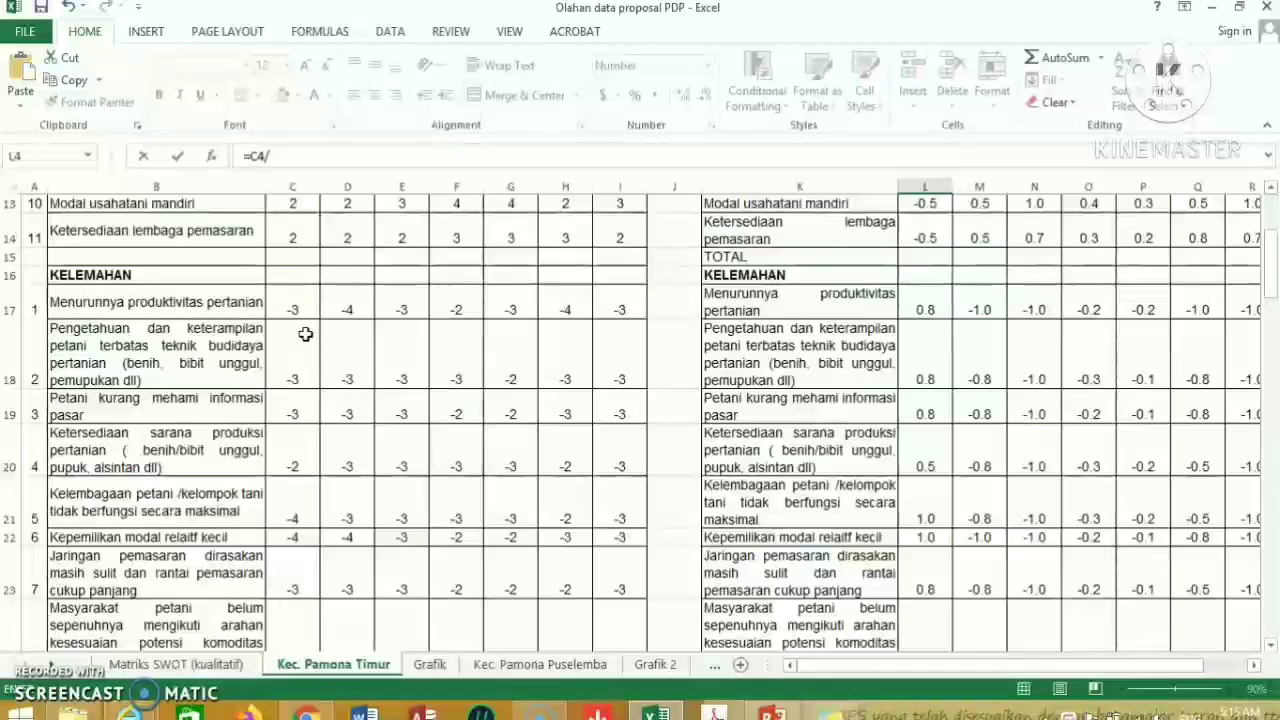
pyautogui.scroll(-2, 305, 334)
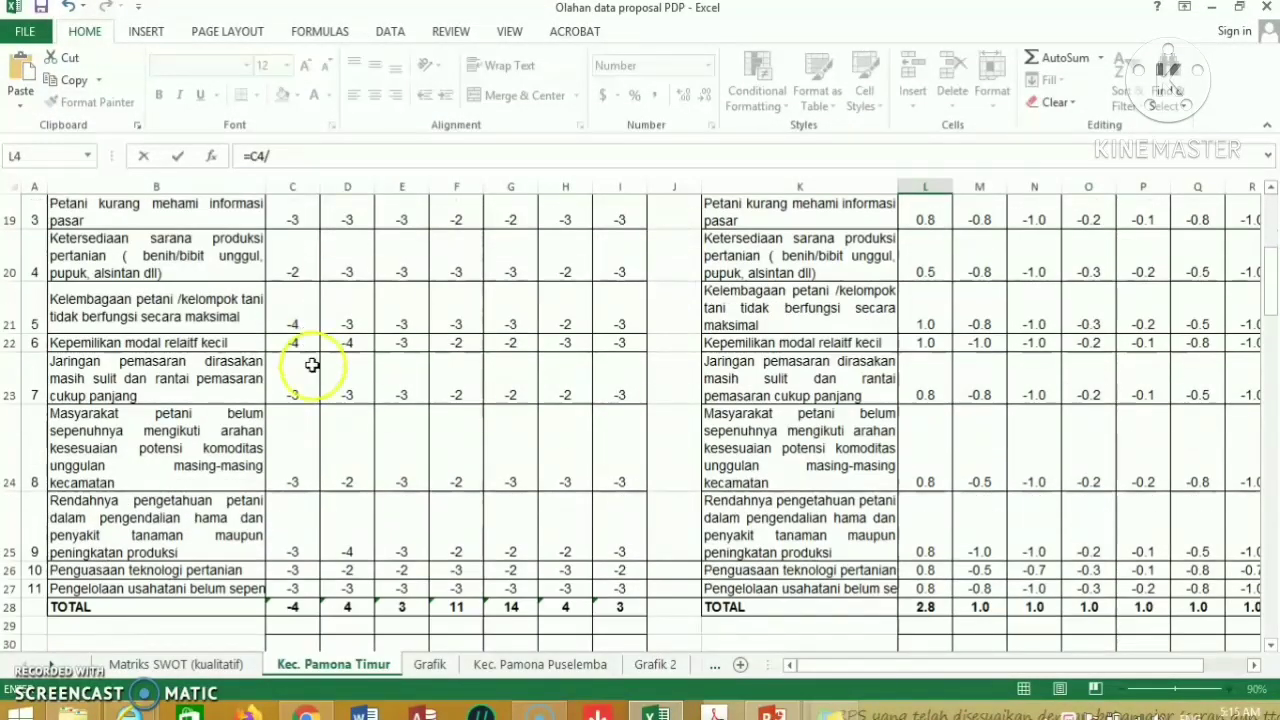
pyautogui.click(315, 613)
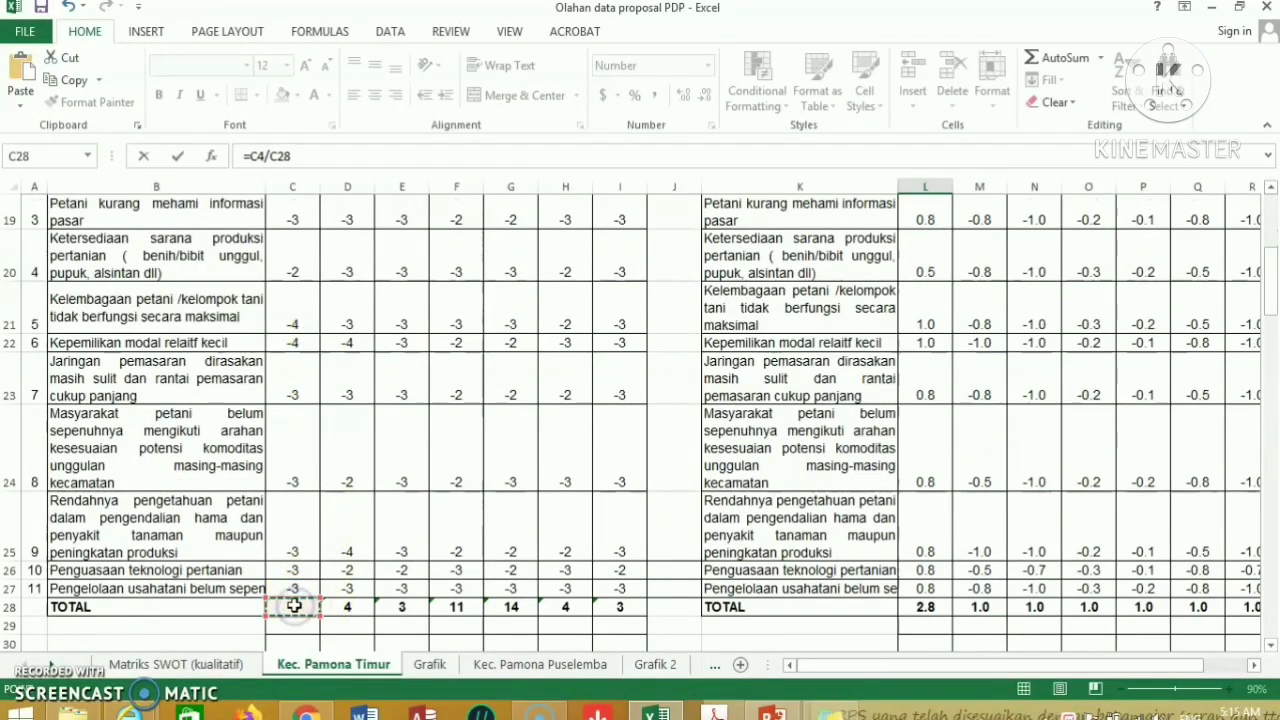
pyautogui.press('Return')
pyautogui.scroll(2, 342, 555)
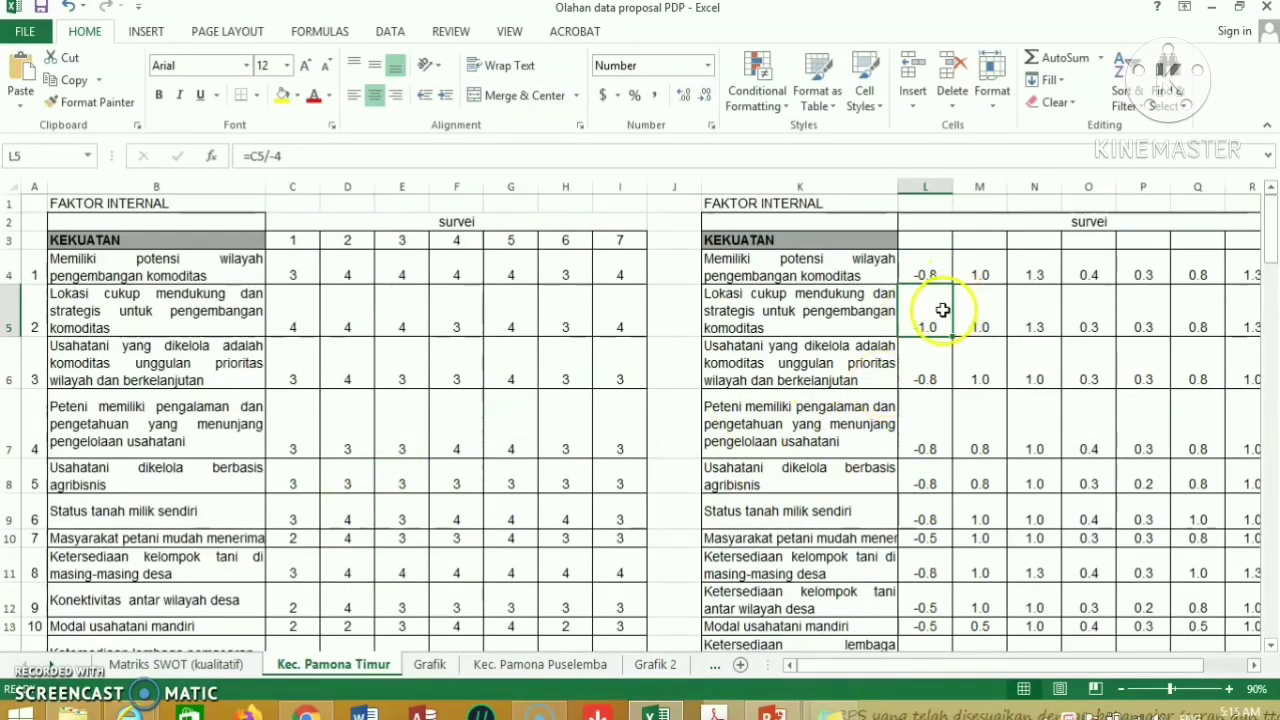
pyautogui.click(926, 266)
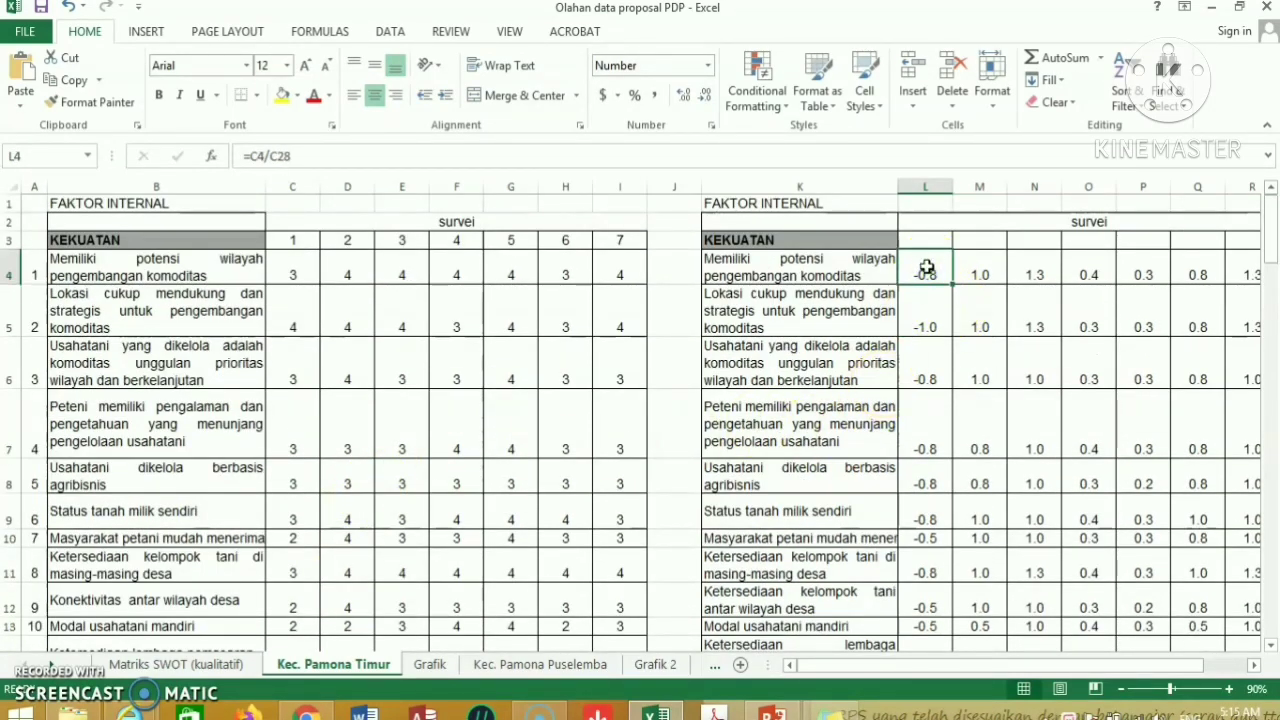
pyautogui.click(980, 274)
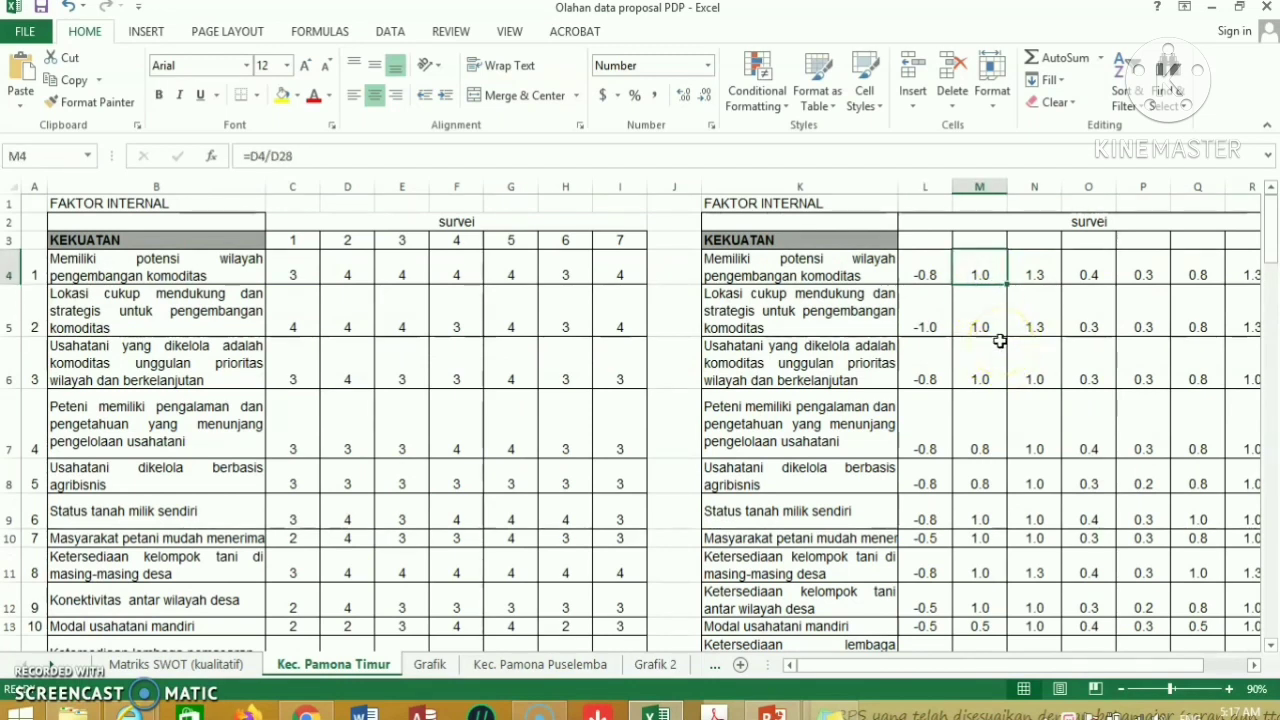
# Step: Enter =D4/D28 in M4 to divide survey 2's first score by its TOTAL
pyautogui.write('=')
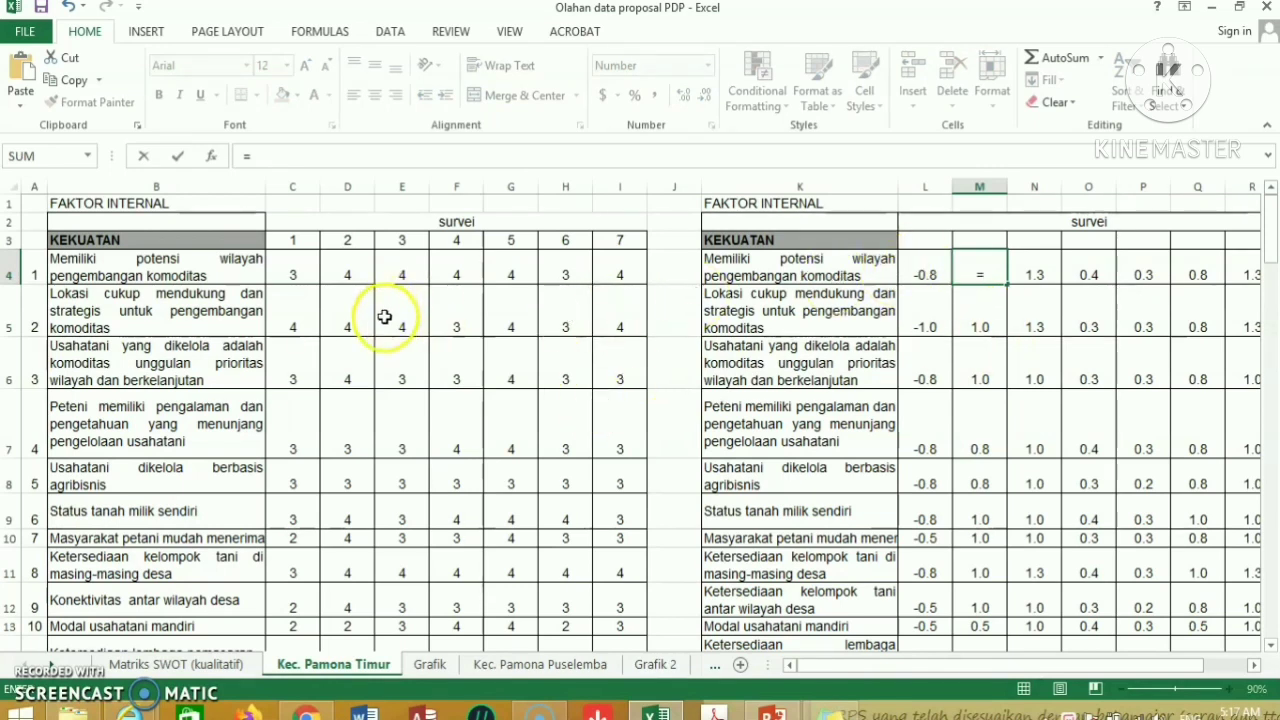
pyautogui.click(352, 271)
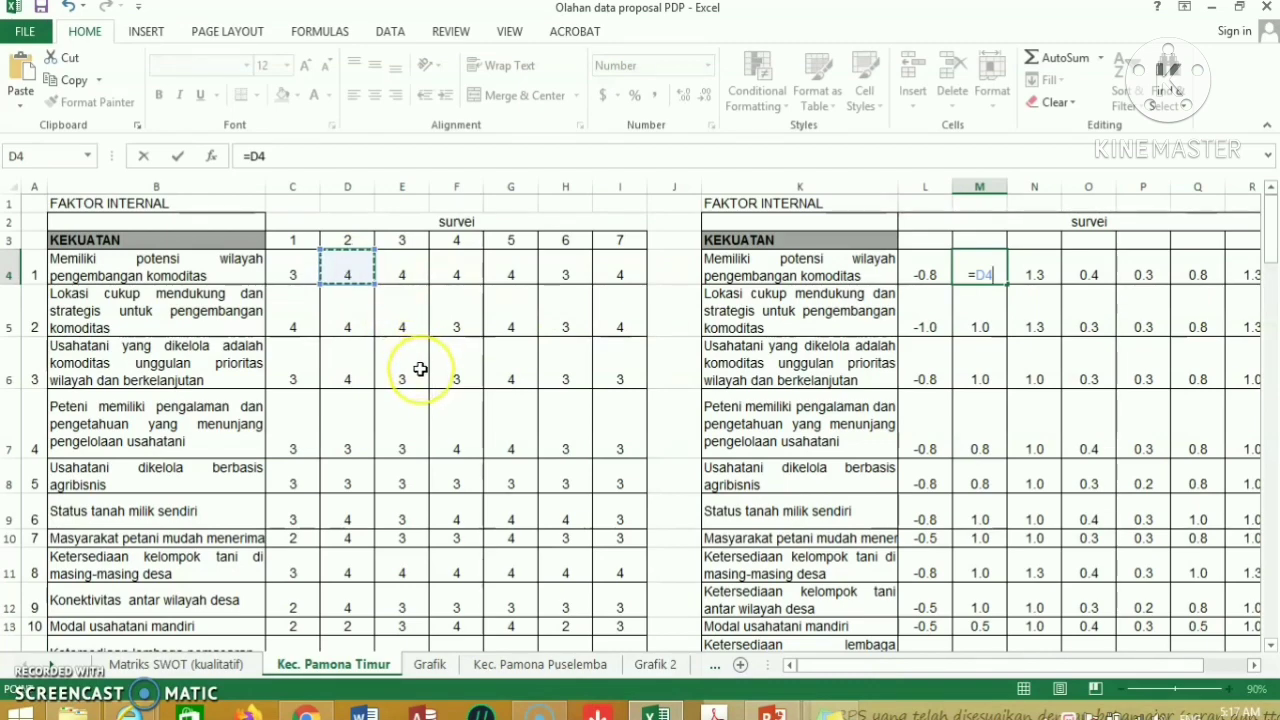
pyautogui.scroll(-1, 420, 369)
pyautogui.scroll(-1, 420, 369)
pyautogui.scroll(-1, 420, 369)
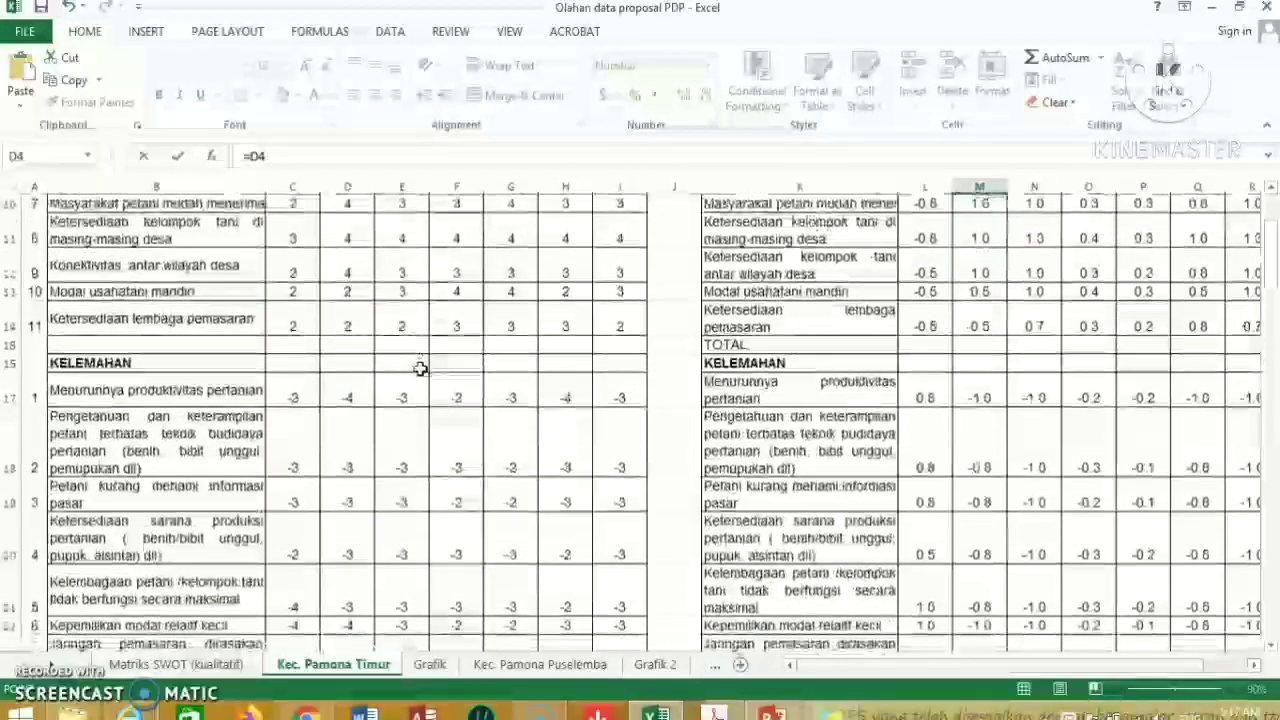
pyautogui.write('/')
pyautogui.scroll(-2, 420, 369)
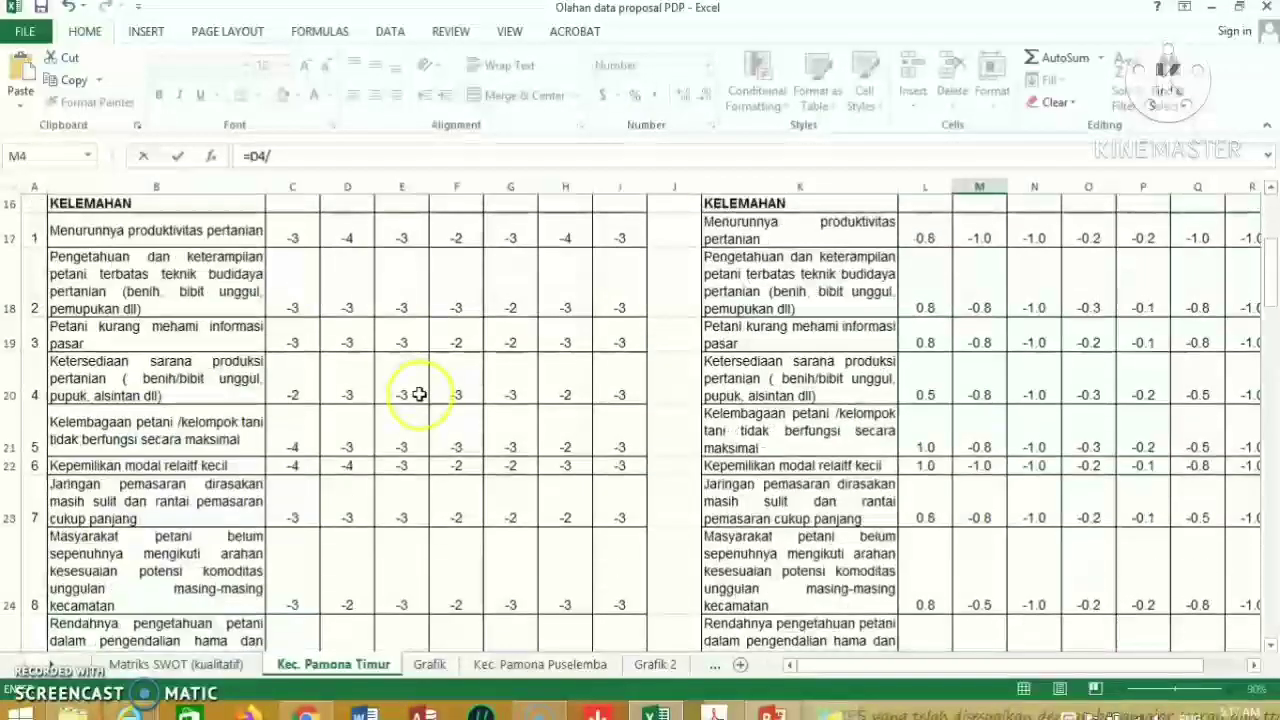
pyautogui.scroll(1, 420, 405)
pyautogui.scroll(1, 420, 405)
pyautogui.scroll(-2, 420, 405)
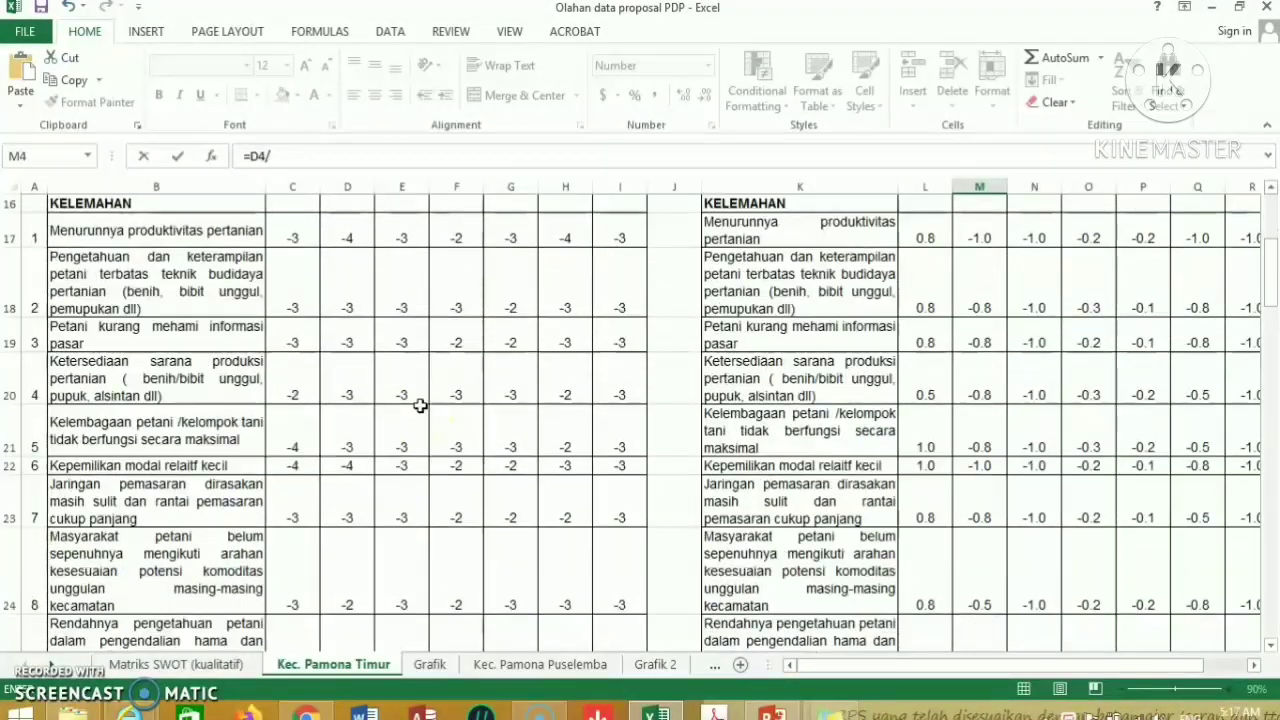
pyautogui.scroll(-1, 420, 405)
pyautogui.click(348, 606)
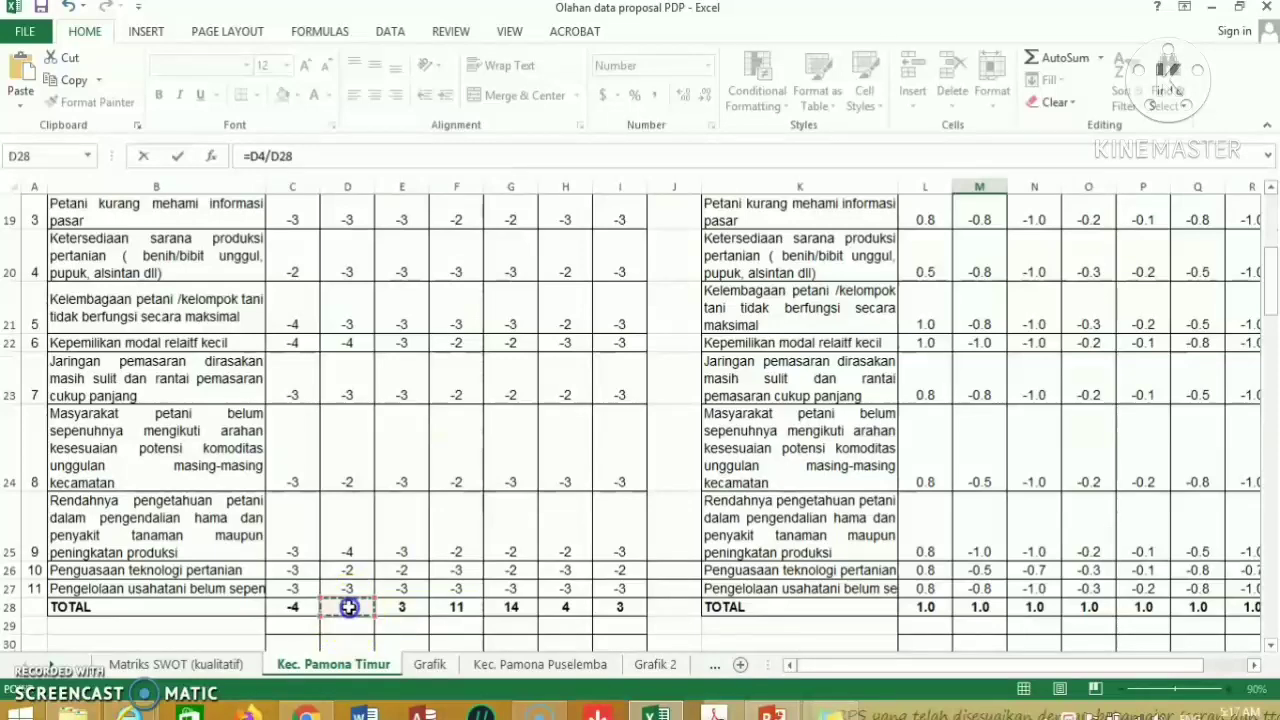
pyautogui.press('Return')
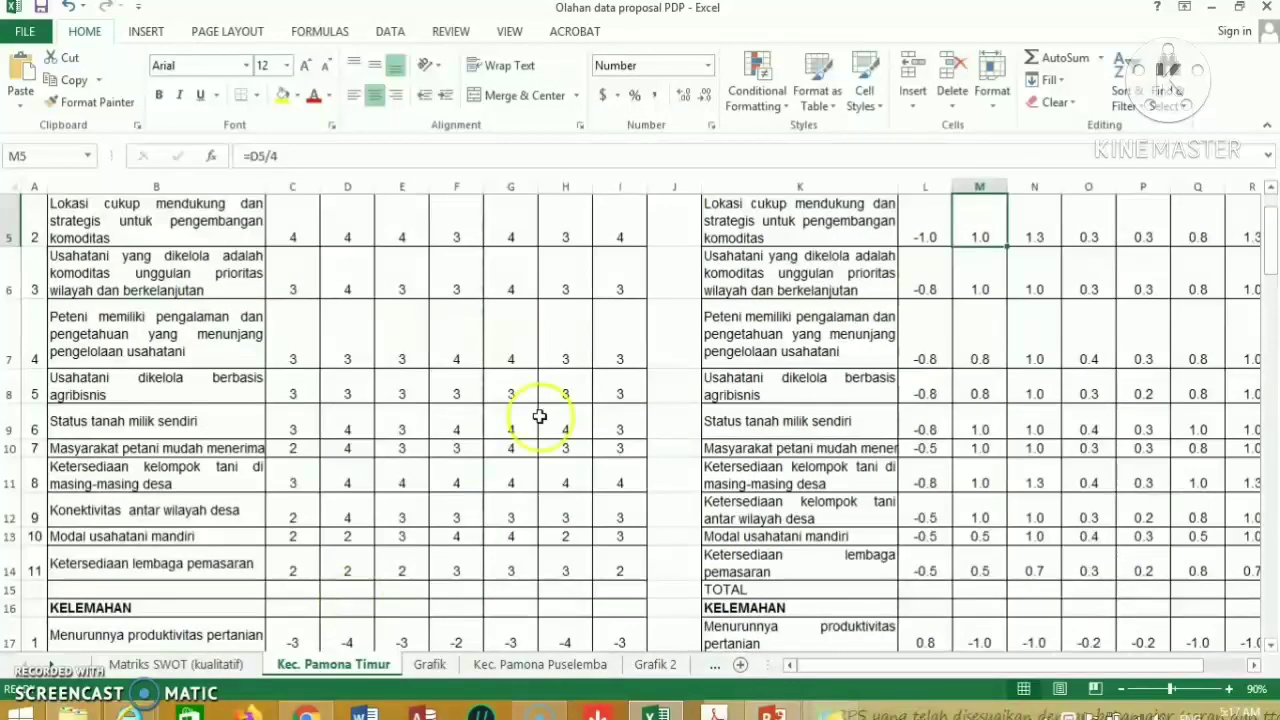
# Step: Check that M4 gives 1.0, then scroll right toward the SKOR columns
pyautogui.scroll(2, 943, 271)
pyautogui.click(979, 274)
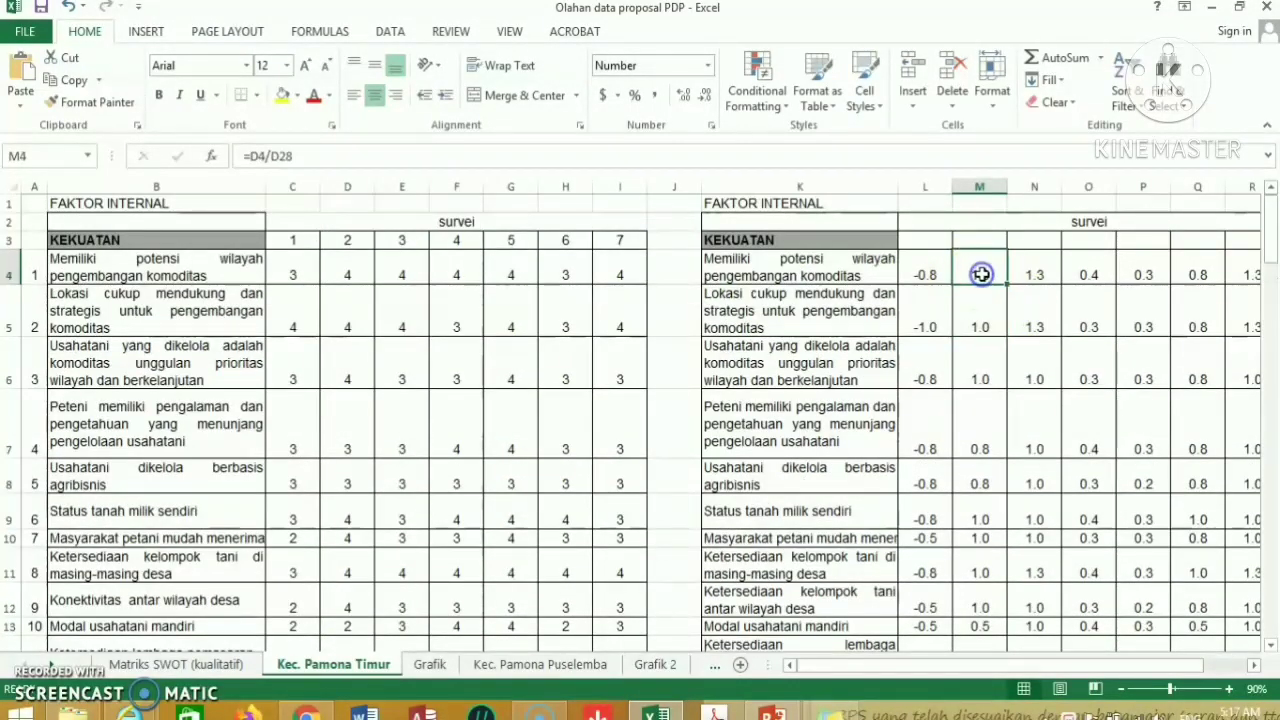
pyautogui.scroll(-1, 1005, 314)
pyautogui.scroll(-1, 1005, 314)
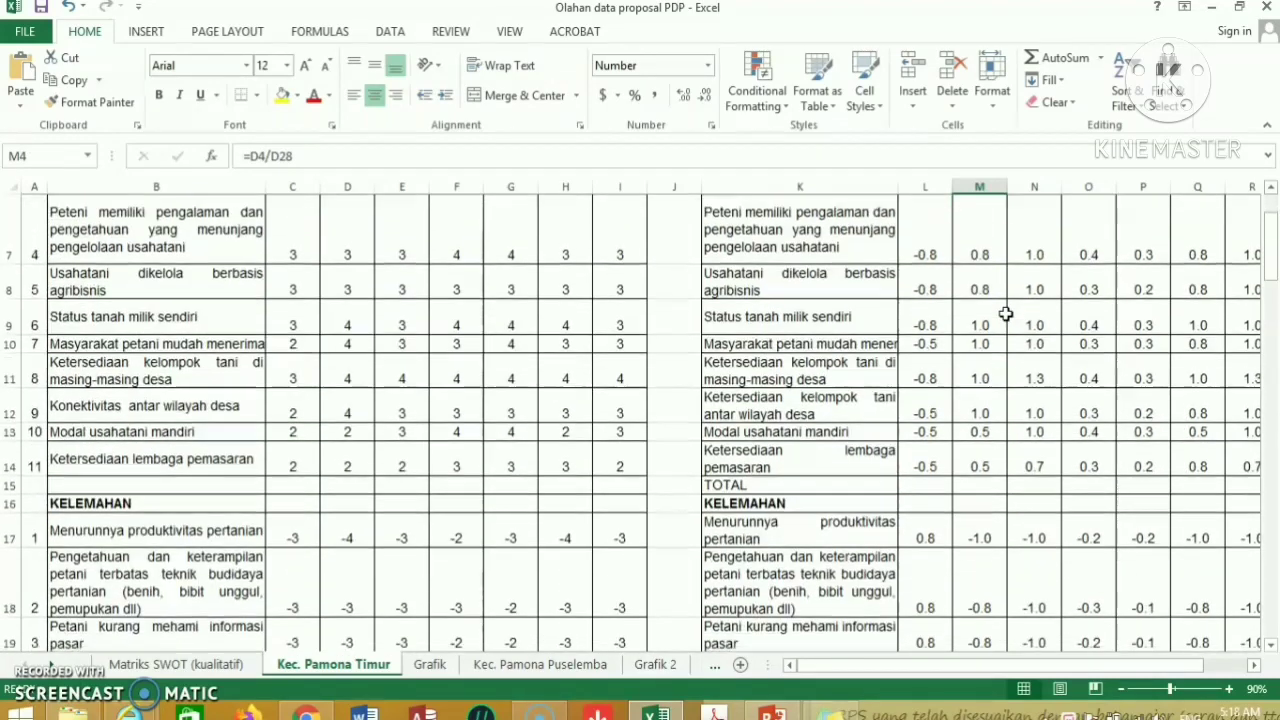
pyautogui.scroll(2, 1056, 288)
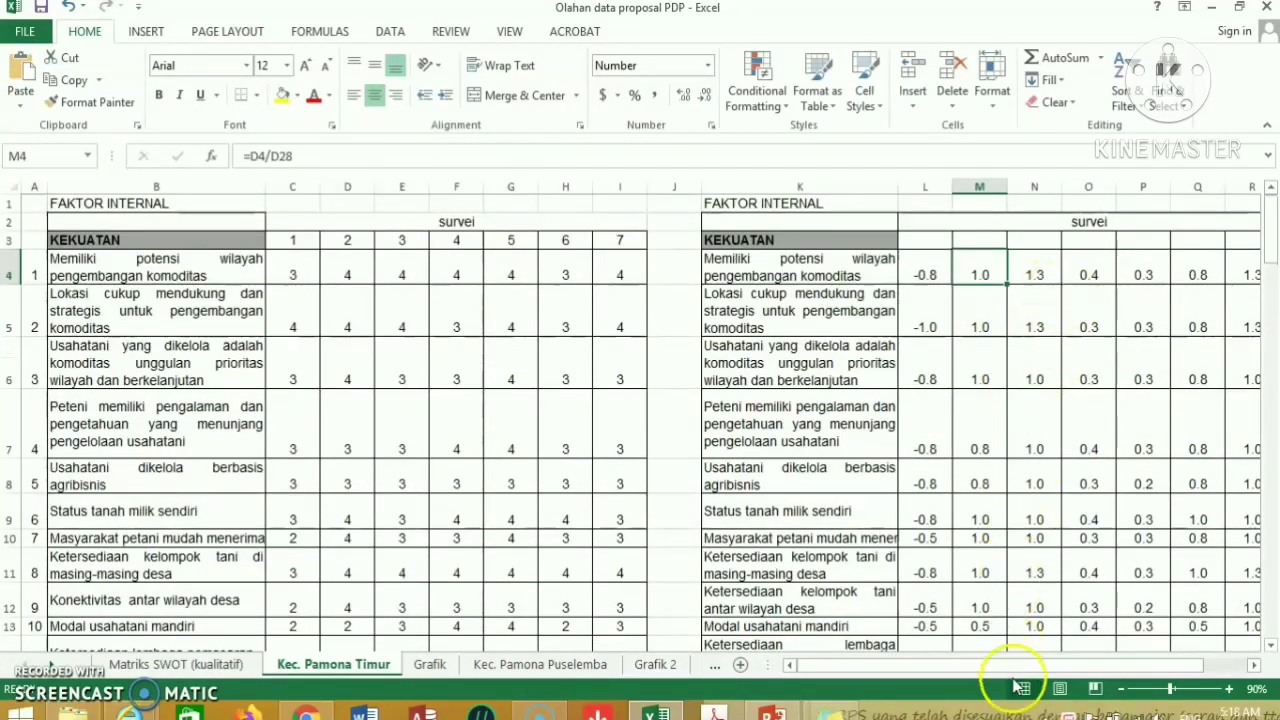
pyautogui.hscroll(1, 851, 424)
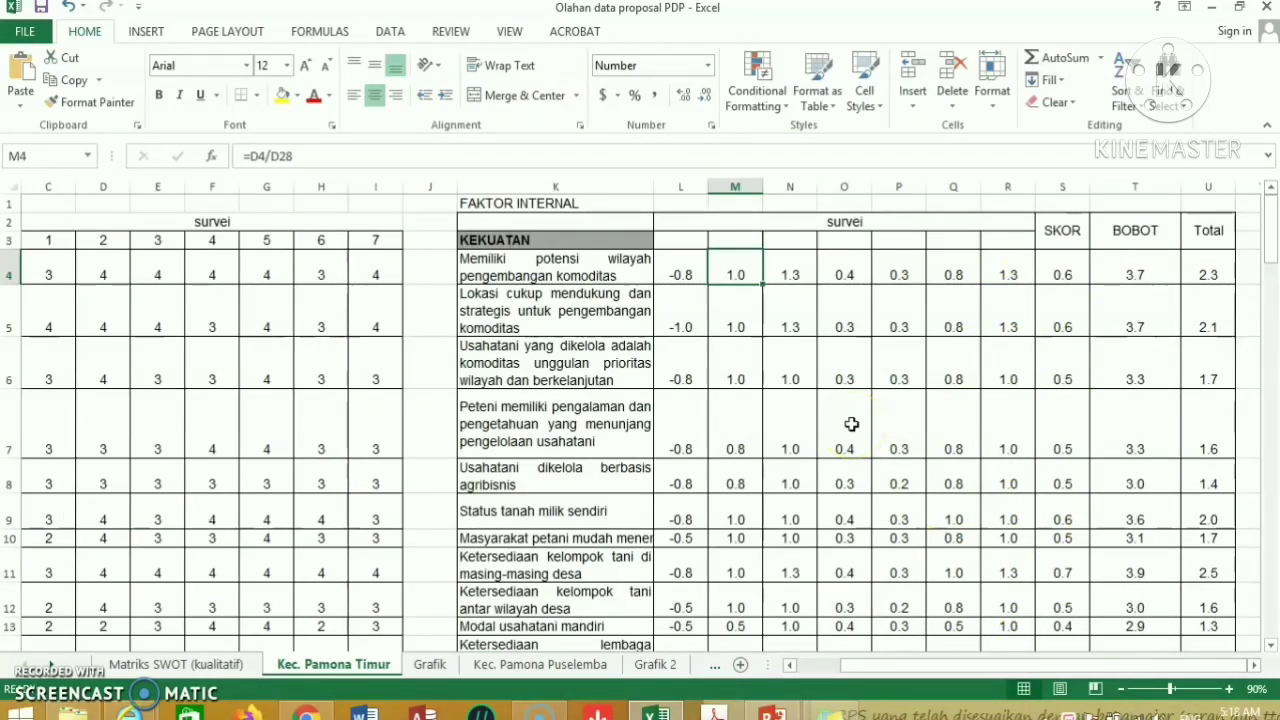
# Step: Hide the sticky notes and locate the SKOR and BOBOT column headings
pyautogui.click(835, 712)
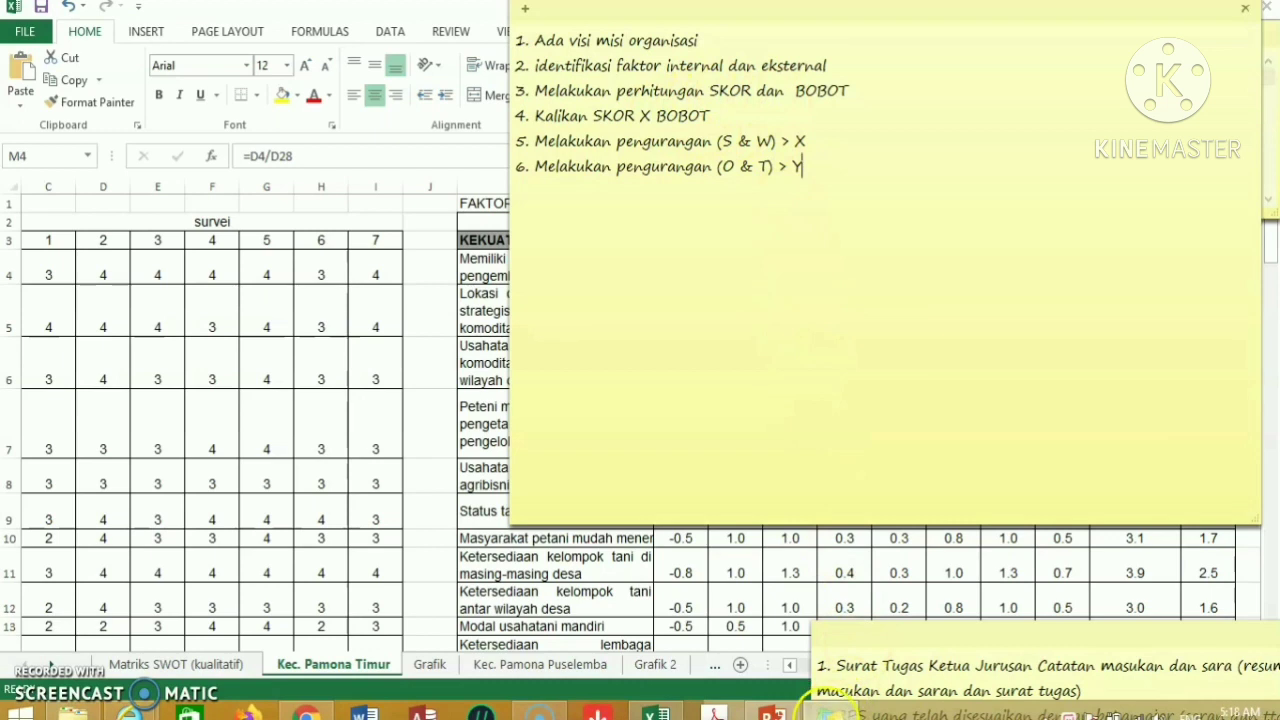
pyautogui.click(830, 710)
pyautogui.click(1067, 231)
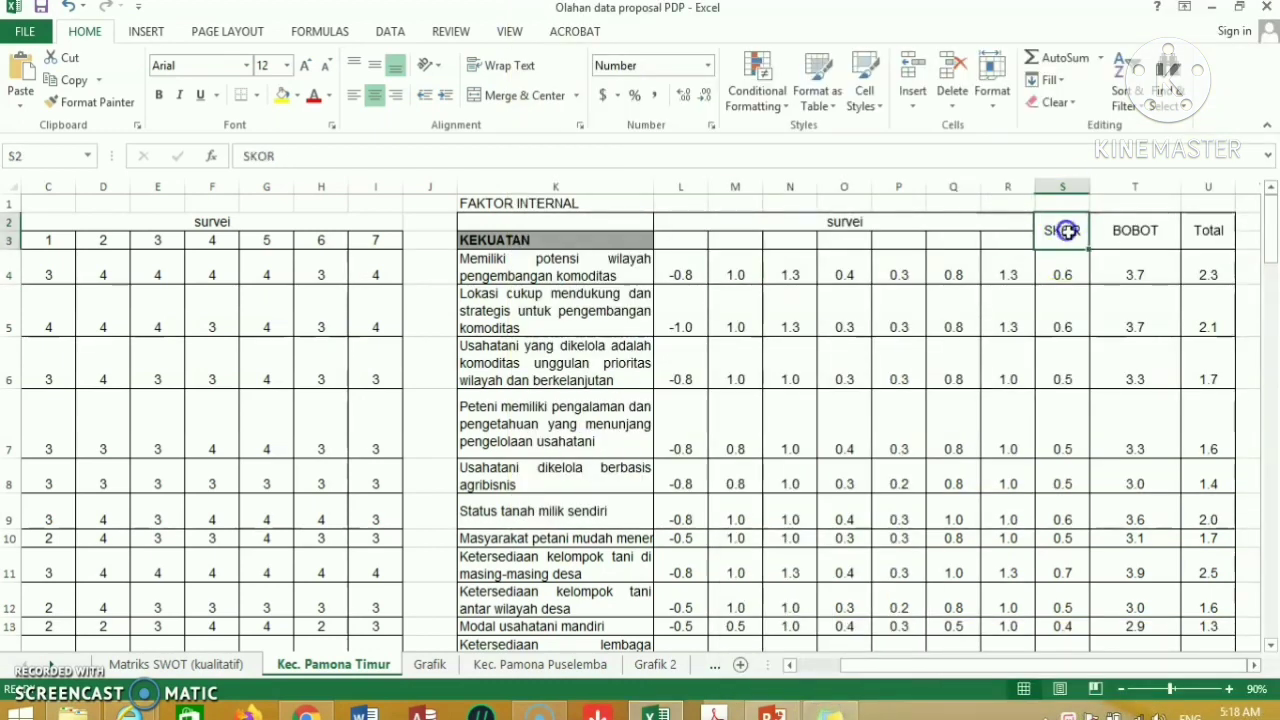
pyautogui.click(1139, 234)
pyautogui.click(1071, 232)
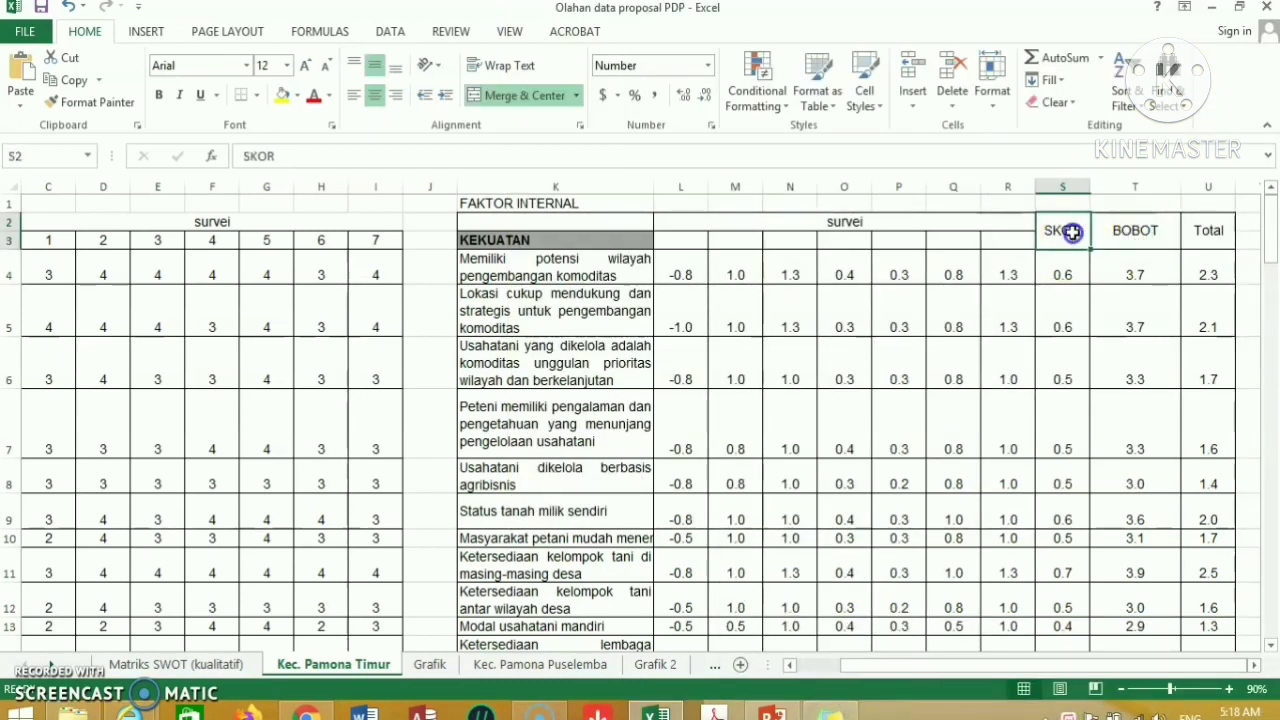
# Step: Inspect S4's =AVERAGE(L4:R4) SKOR of 0.6 and its seven normalized survey values L4:R4
pyautogui.click(1069, 271)
pyautogui.write('=AVERAGE(L4:R4)')
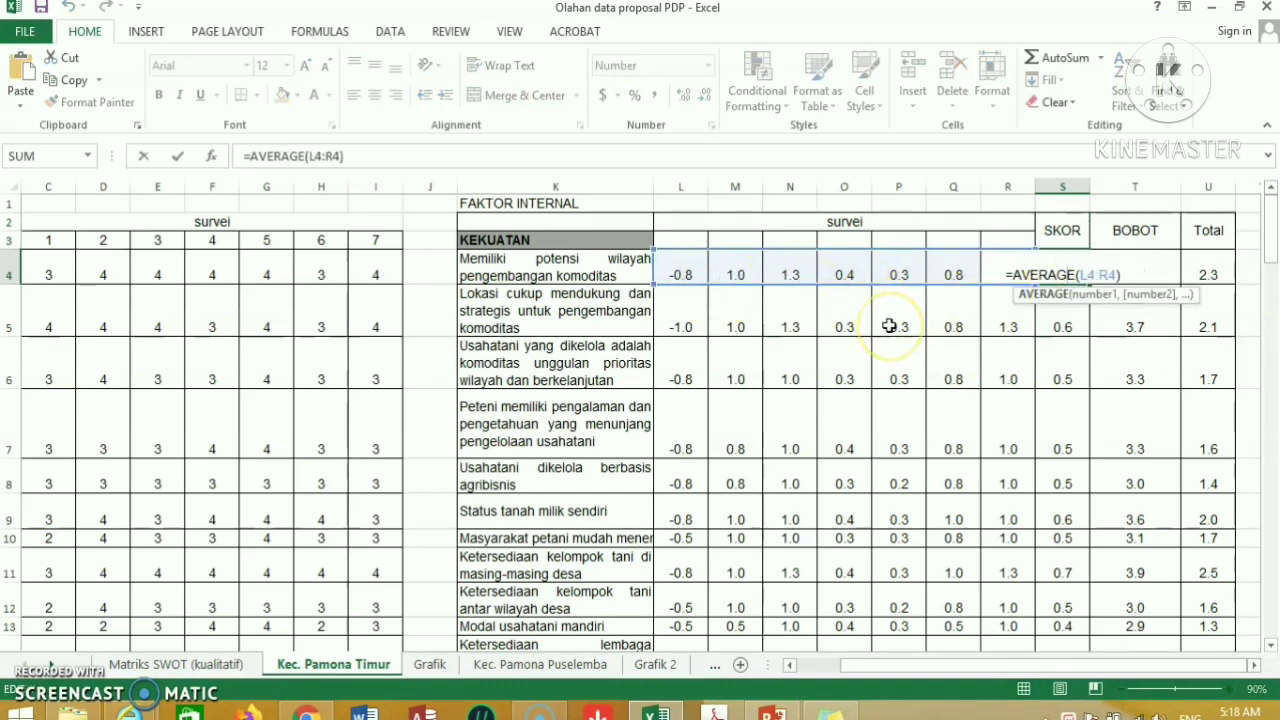
pyautogui.press('Return')
pyautogui.moveTo(685, 268); pyautogui.dragTo(987, 258)
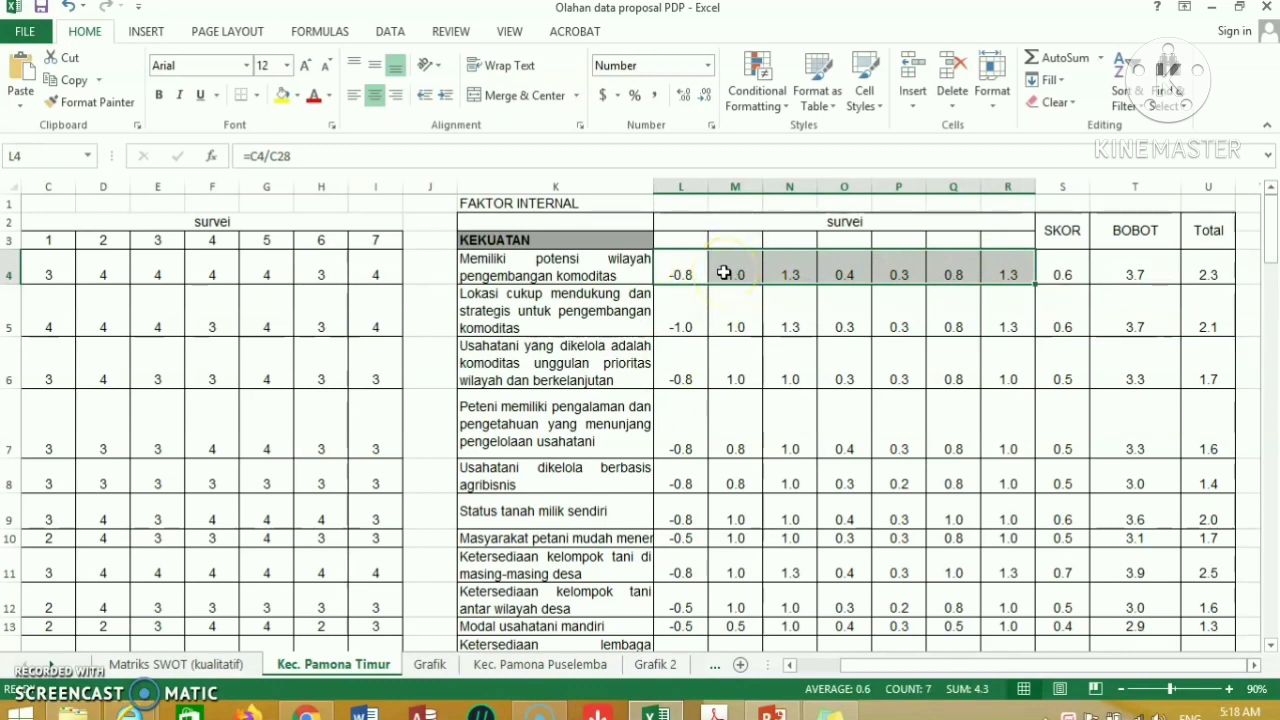
pyautogui.press('Tab')
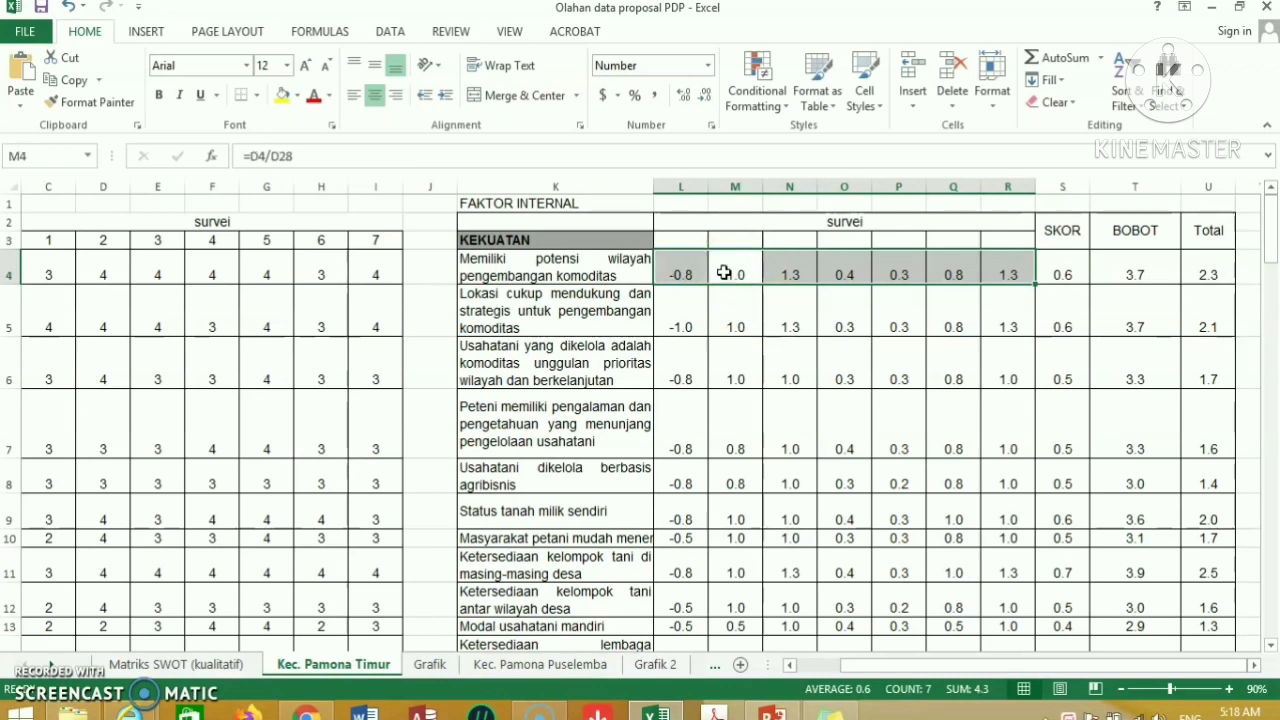
pyautogui.click(1127, 270)
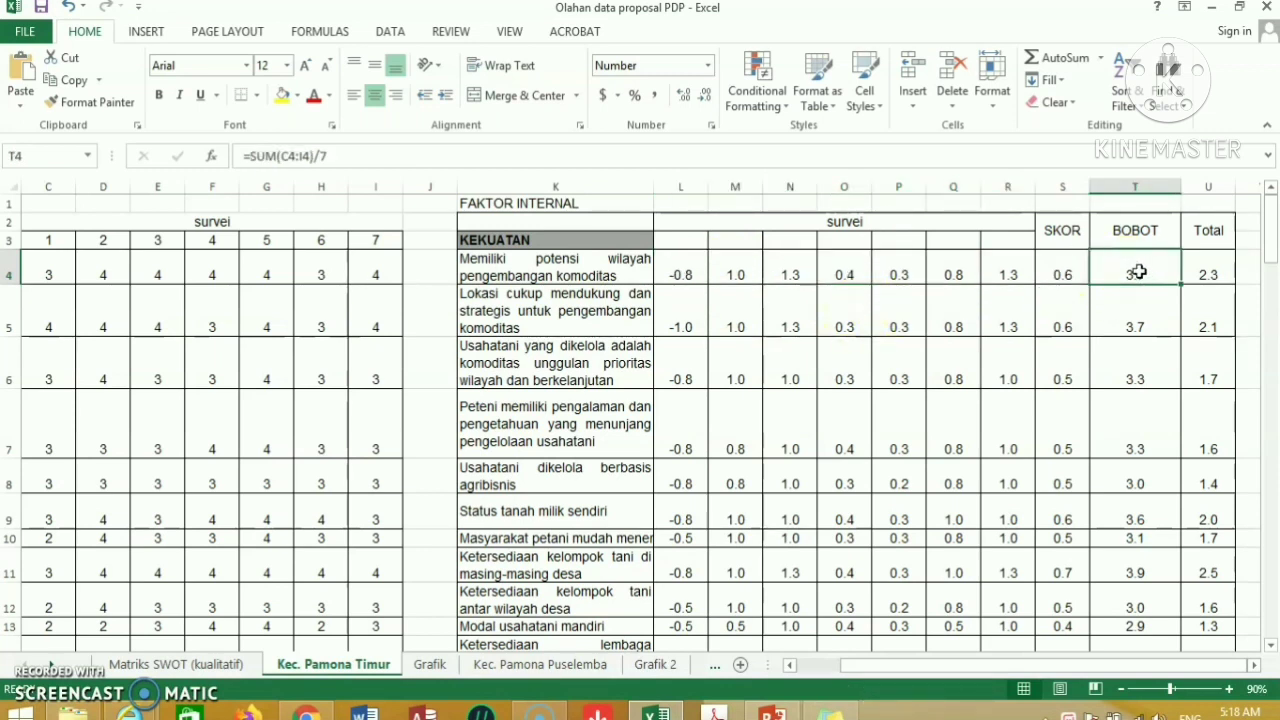
pyautogui.doubleClick(1138, 272)
pyautogui.moveTo(1011, 665); pyautogui.dragTo(948, 665)
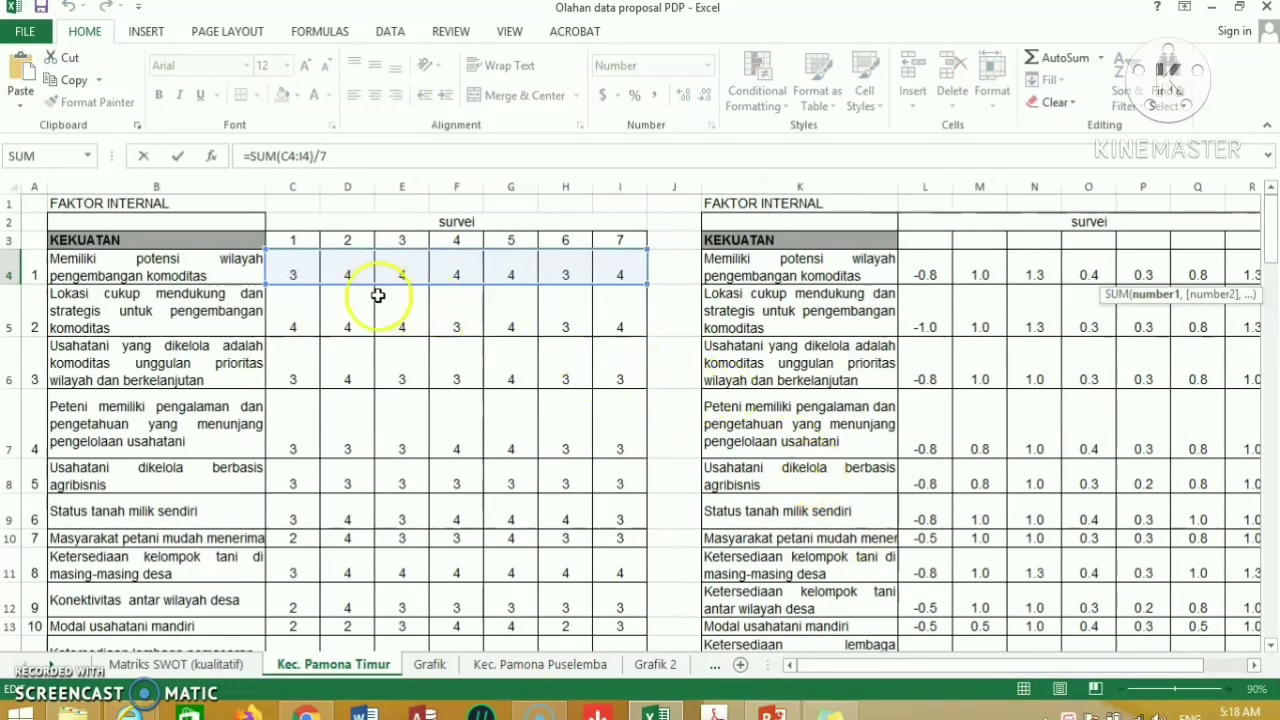
pyautogui.moveTo(292, 280); pyautogui.dragTo(618, 273)
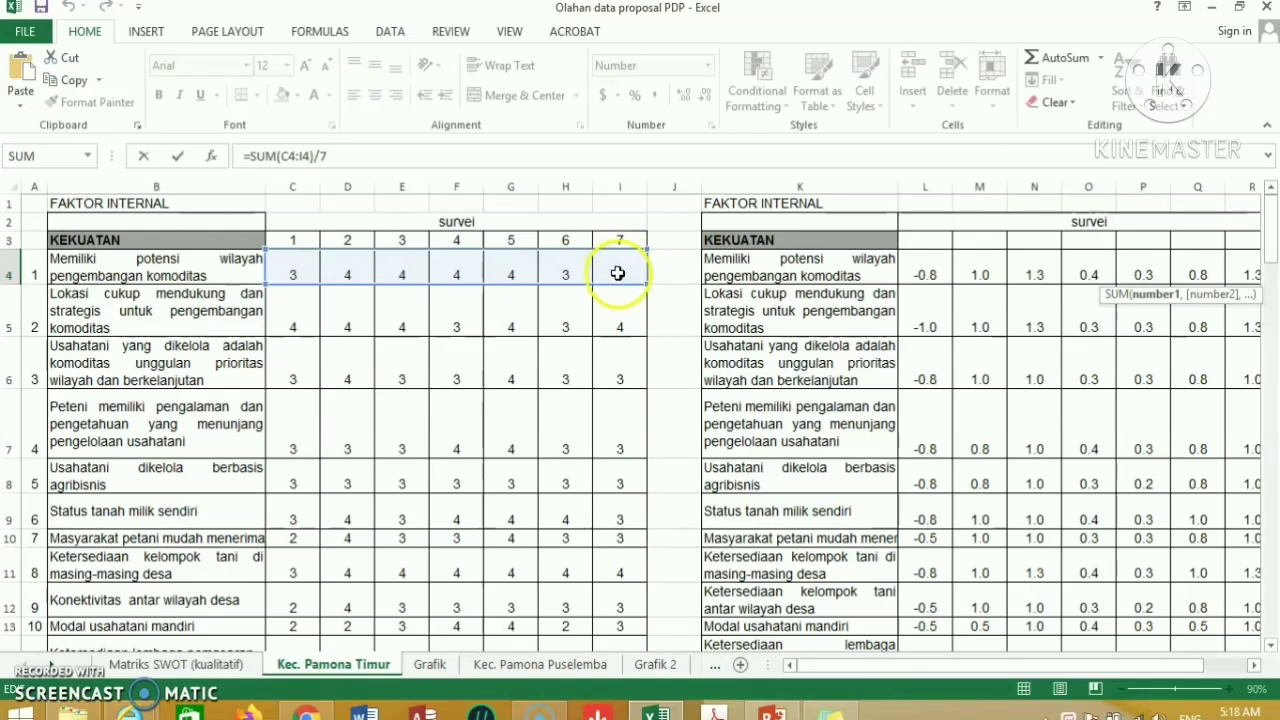
pyautogui.click(613, 270)
pyautogui.moveTo(608, 273)
pyautogui.mouseDown()
pyautogui.moveTo(293, 287)
pyautogui.moveTo(290, 273)
pyautogui.mouseUp()
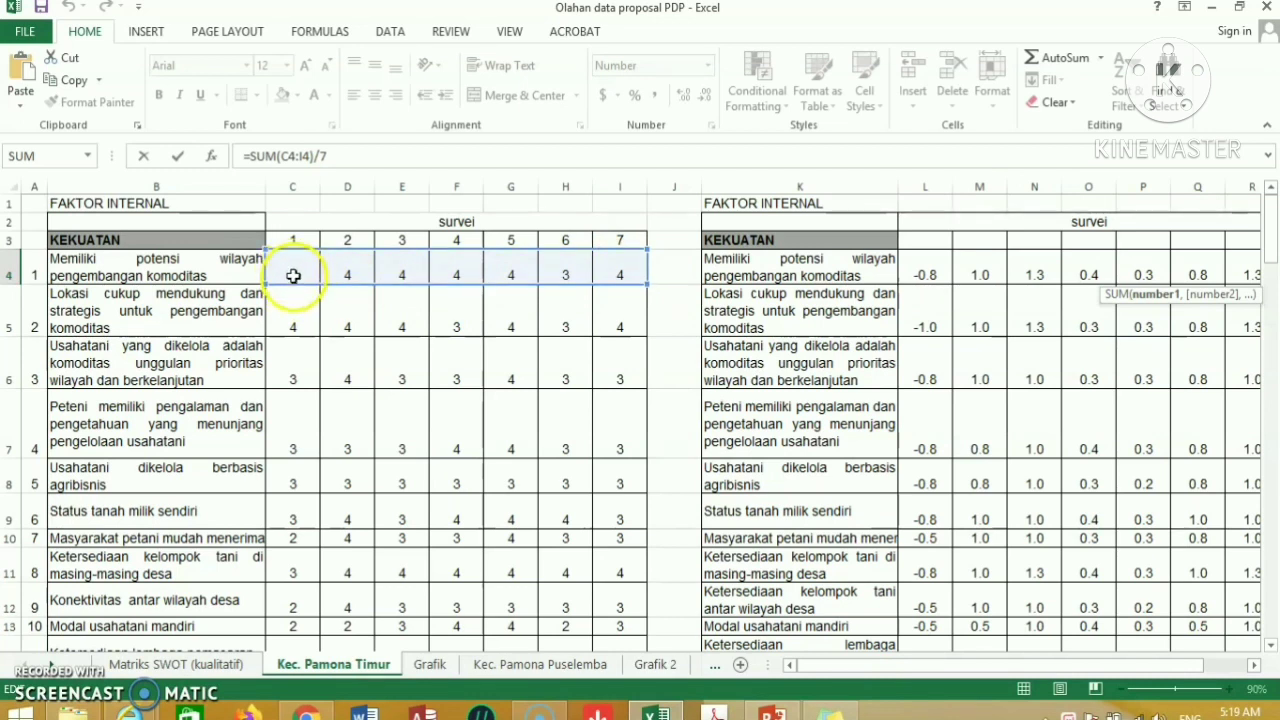
pyautogui.moveTo(293, 276); pyautogui.dragTo(639, 265)
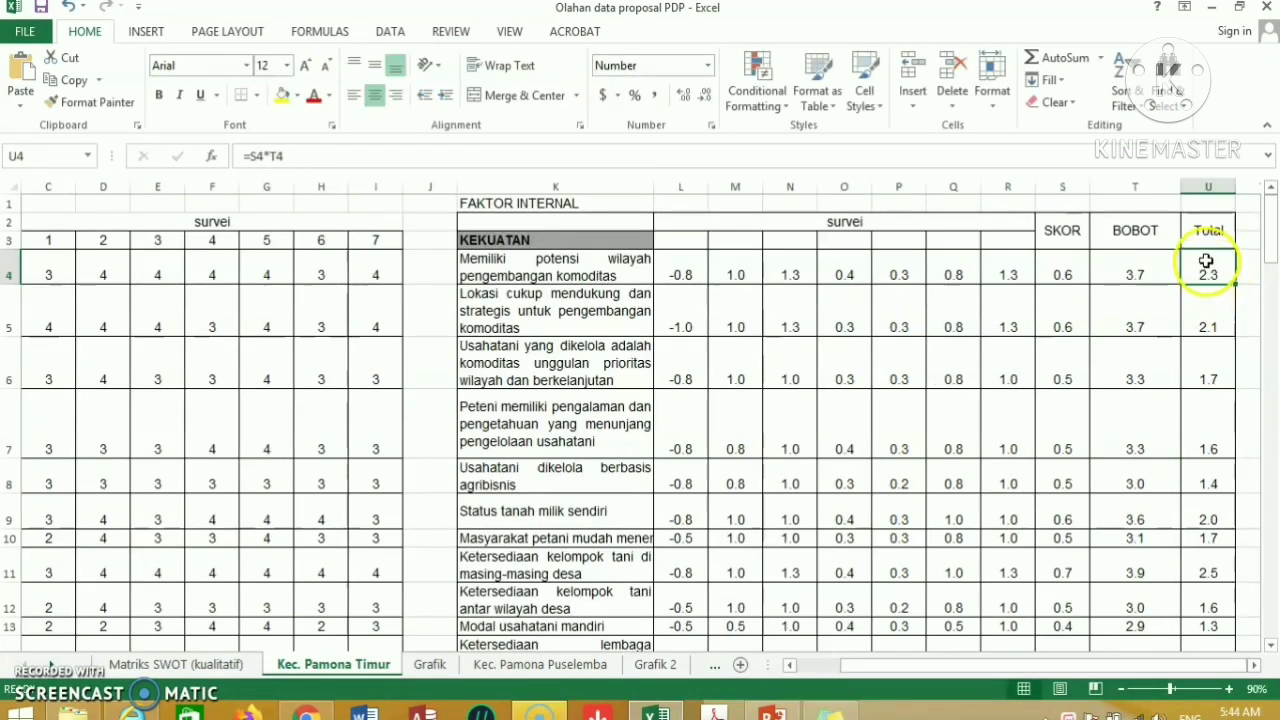
pyautogui.moveTo(1207, 284); pyautogui.dragTo(1198, 542)
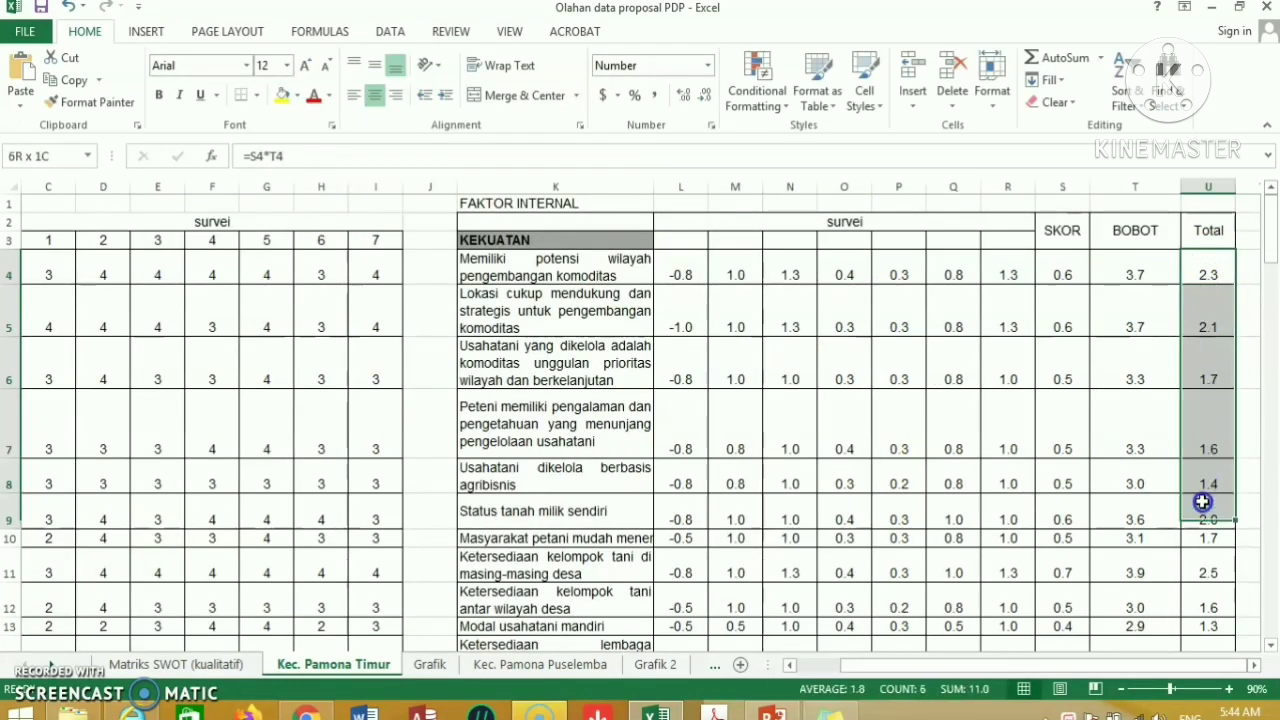
pyautogui.moveTo(1270, 245)
pyautogui.mouseDown()
pyautogui.moveTo(1270, 266)
pyautogui.moveTo(1262, 216)
pyautogui.moveTo(1263, 236)
pyautogui.mouseUp()
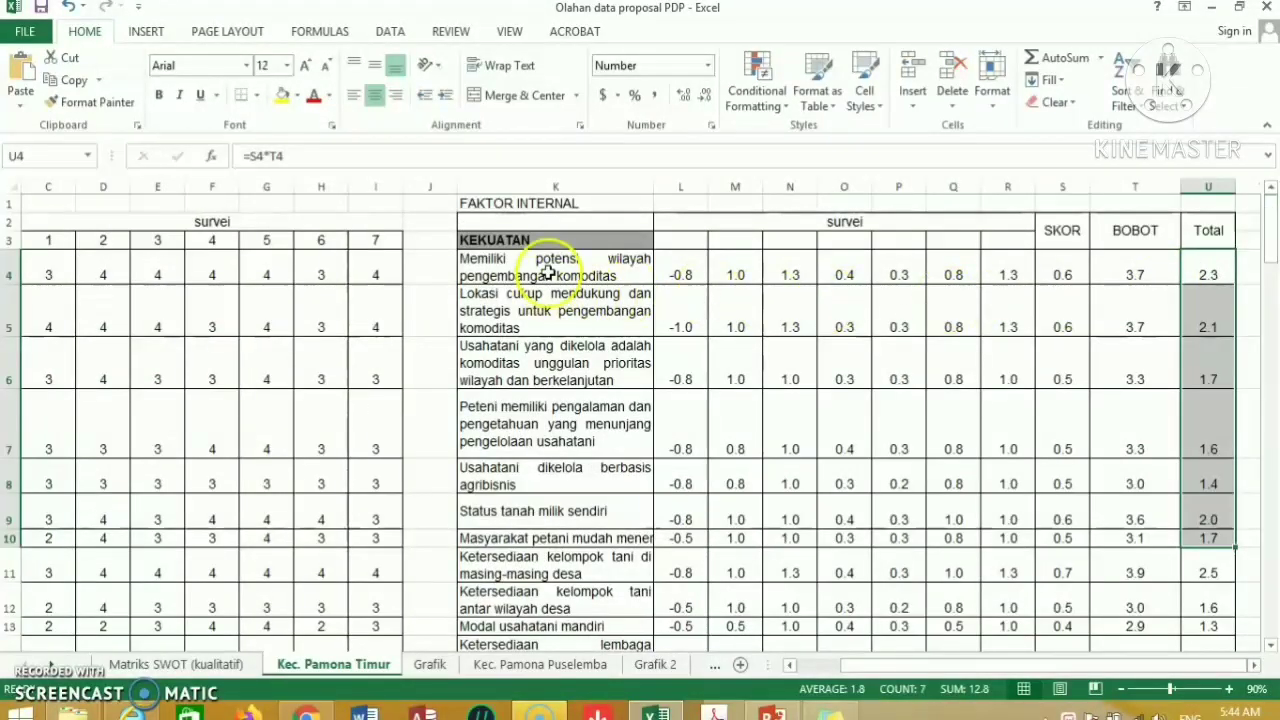
pyautogui.moveTo(548, 272); pyautogui.dragTo(536, 624)
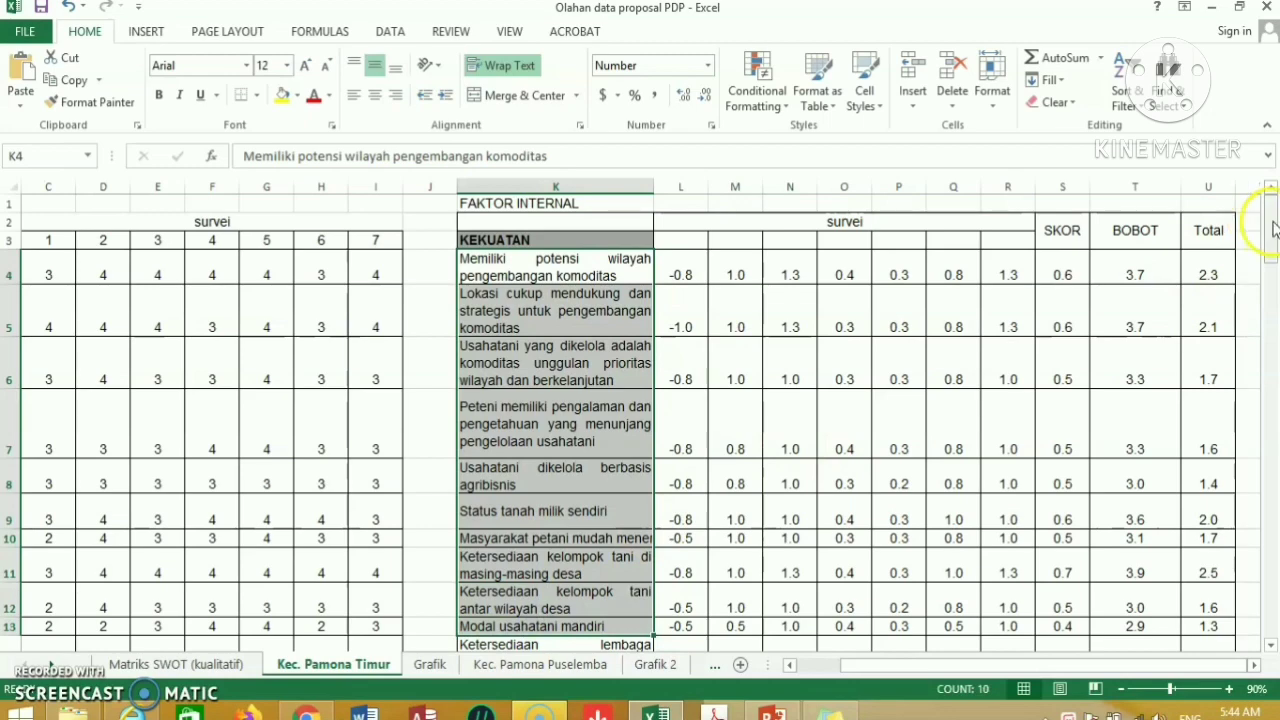
pyautogui.moveTo(1270, 228); pyautogui.dragTo(1250, 247)
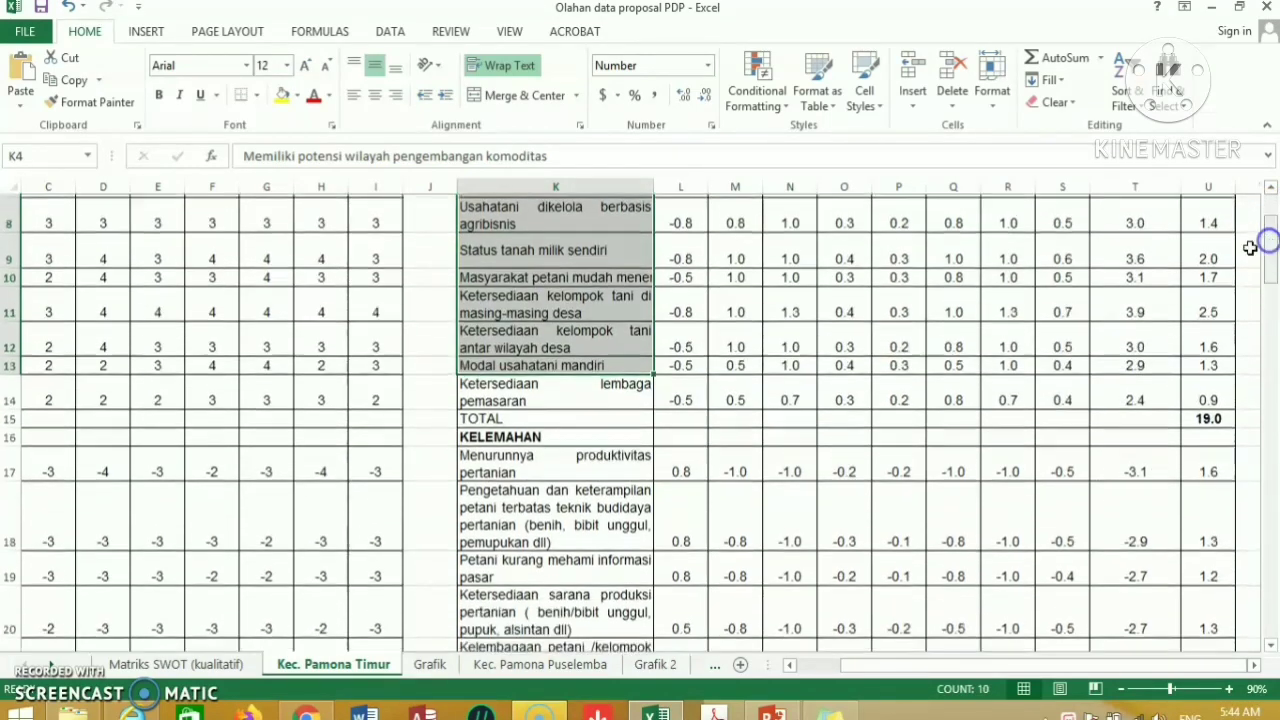
pyautogui.click(618, 382)
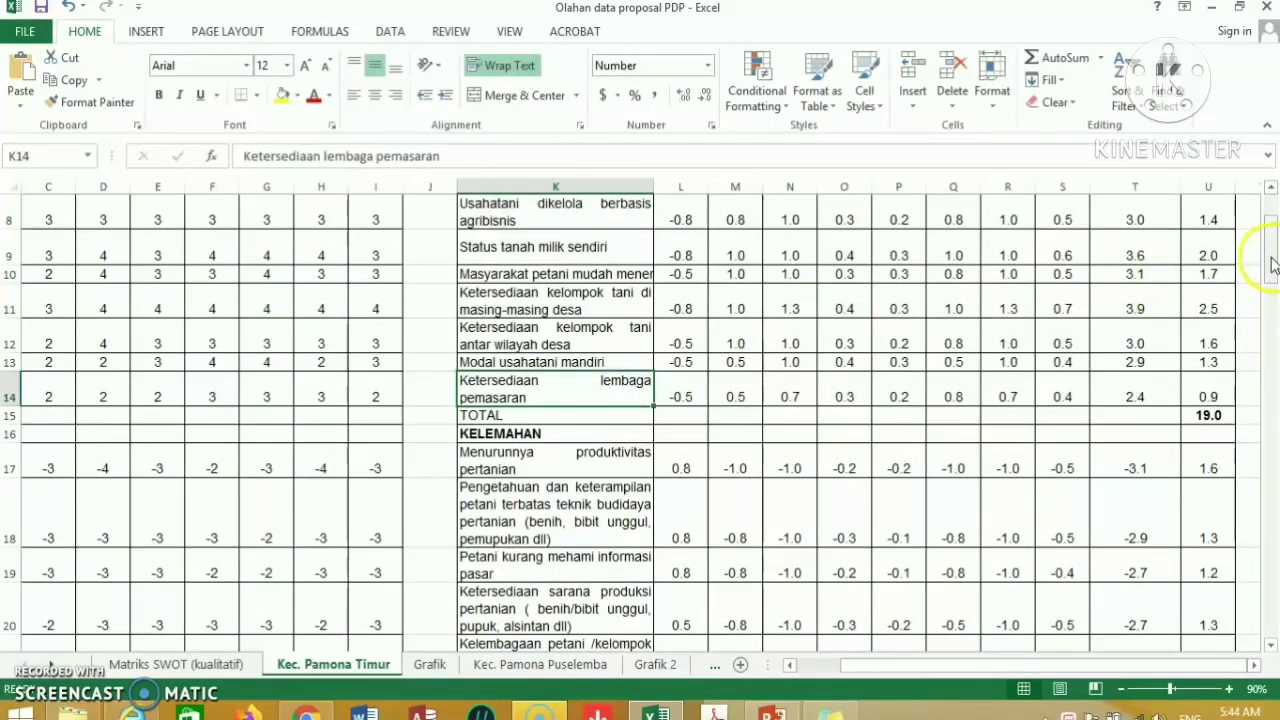
pyautogui.moveTo(1272, 264); pyautogui.dragTo(1270, 240)
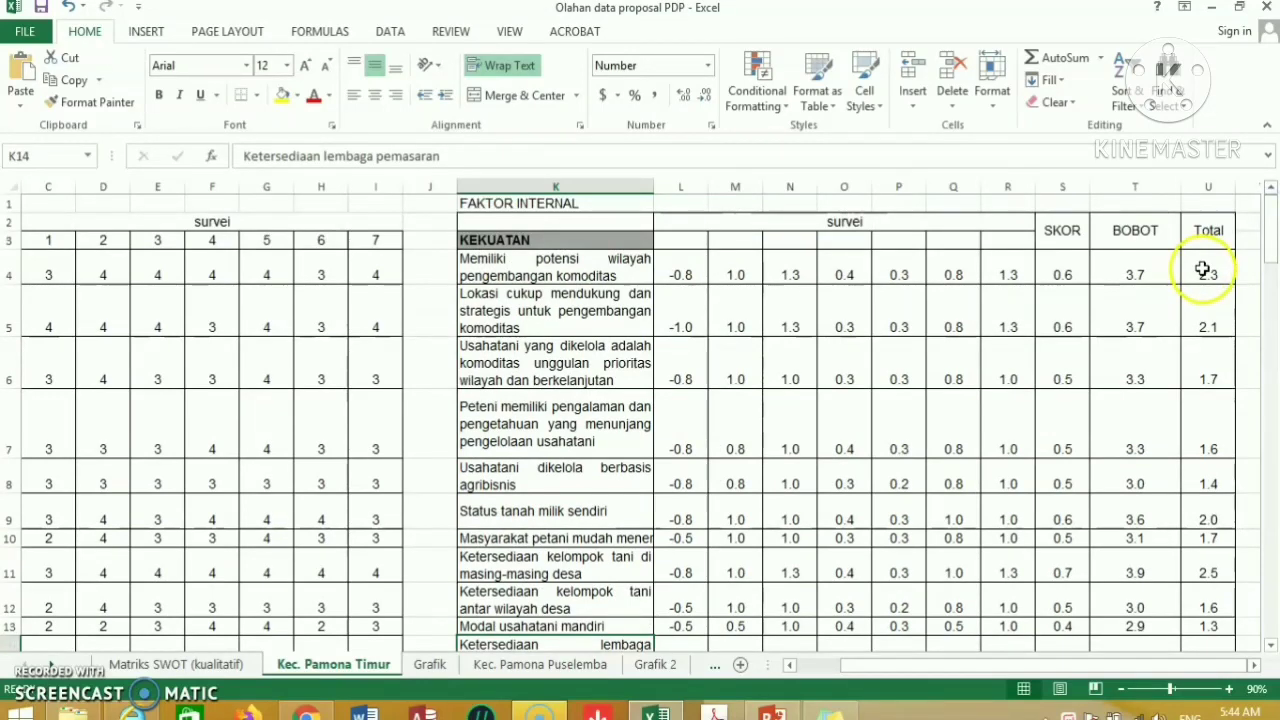
pyautogui.moveTo(1203, 270); pyautogui.dragTo(1194, 623)
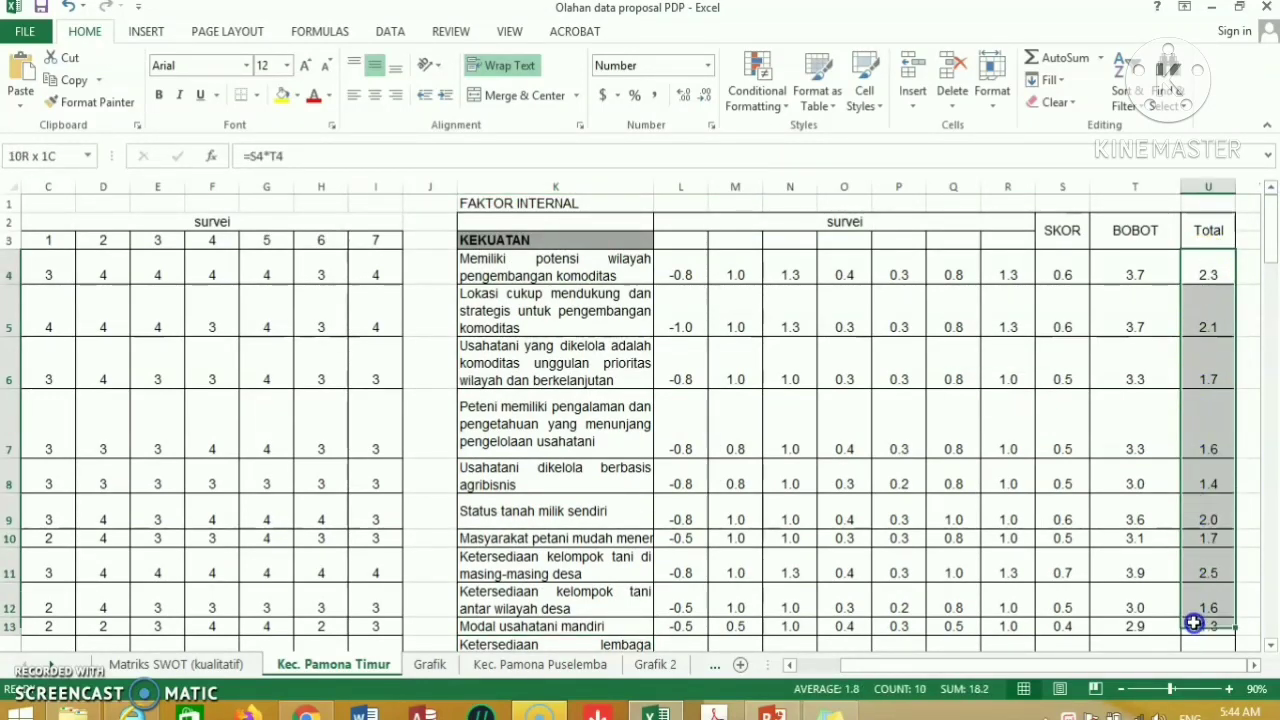
pyautogui.moveTo(1194, 623); pyautogui.dragTo(1186, 471)
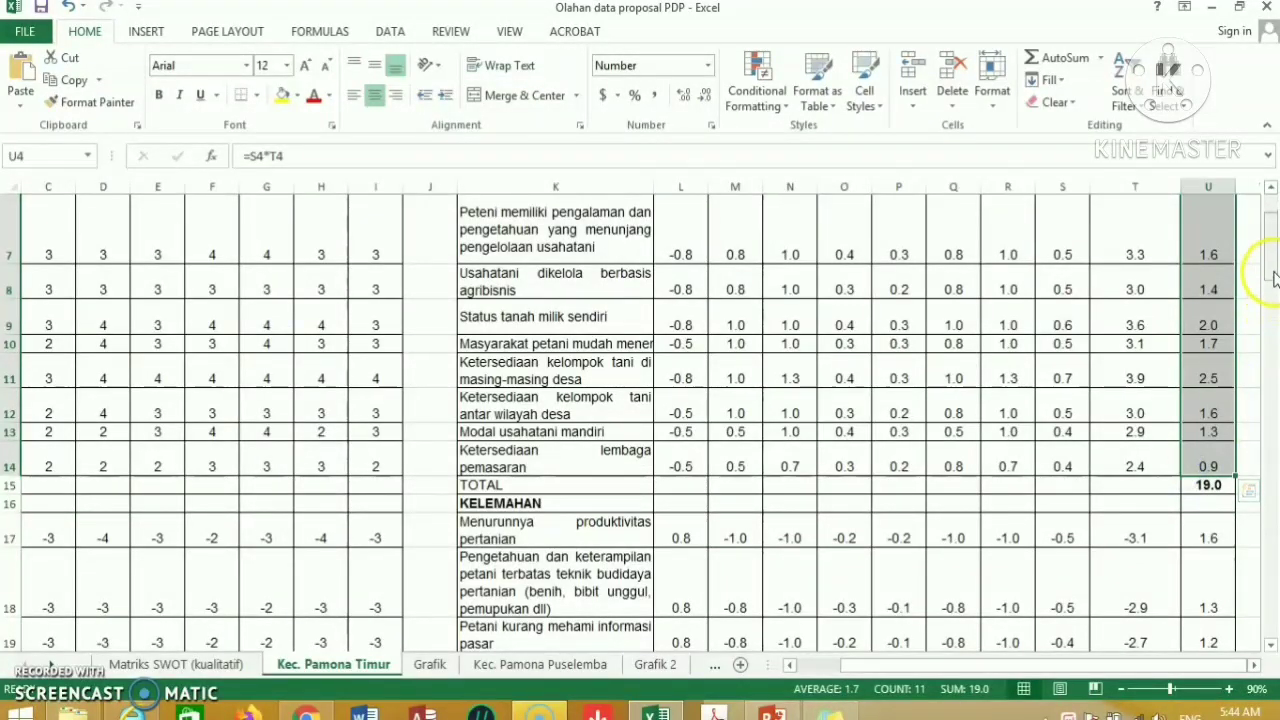
pyautogui.click(1208, 487)
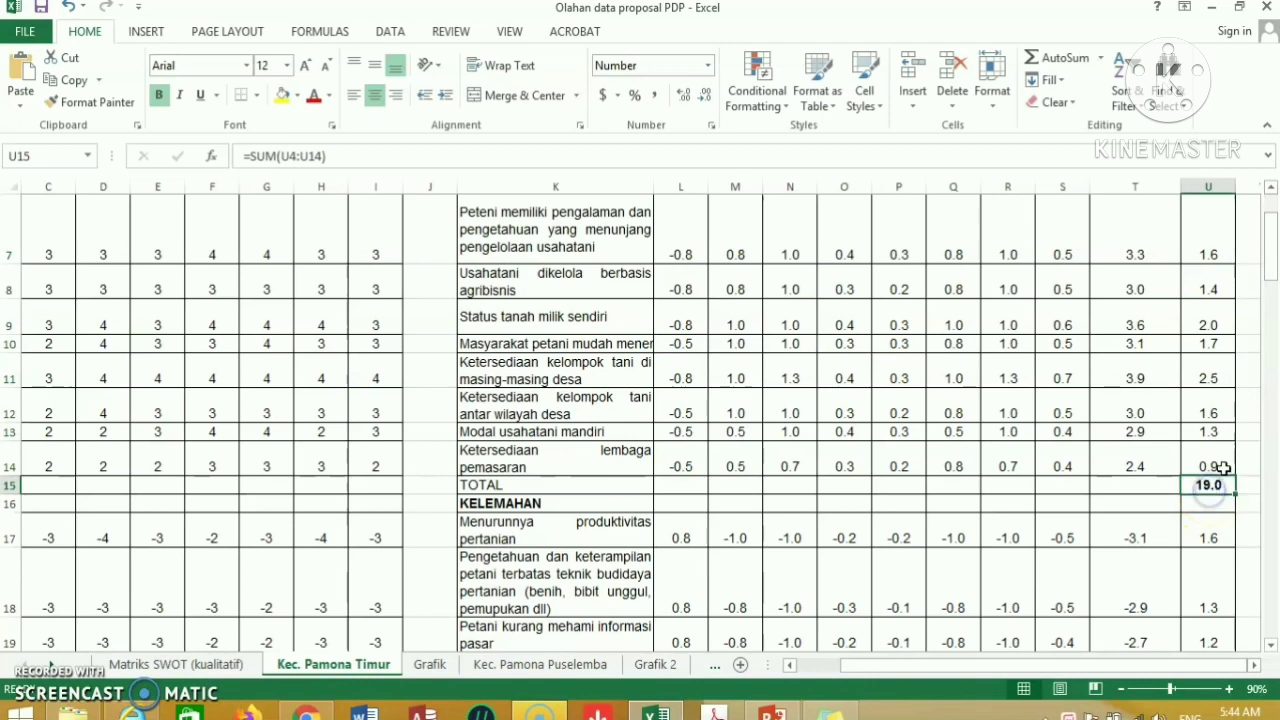
pyautogui.moveTo(1272, 264); pyautogui.dragTo(1272, 270)
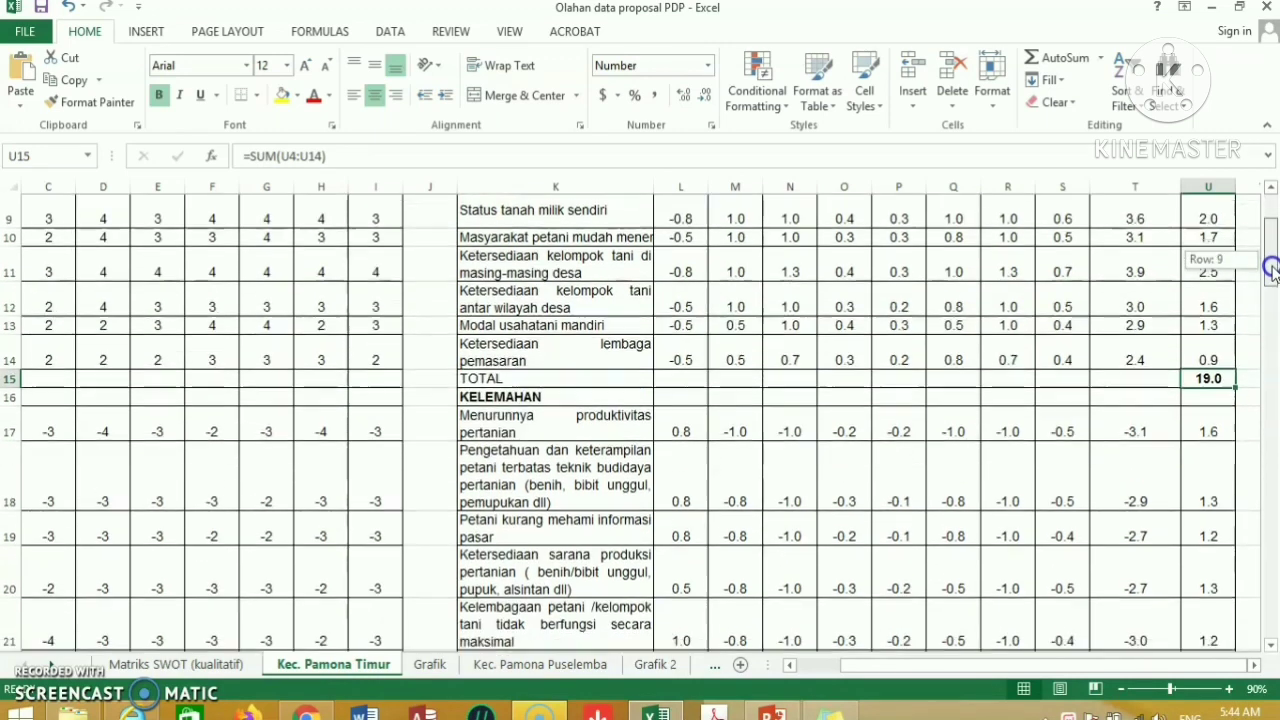
pyautogui.click(1218, 432)
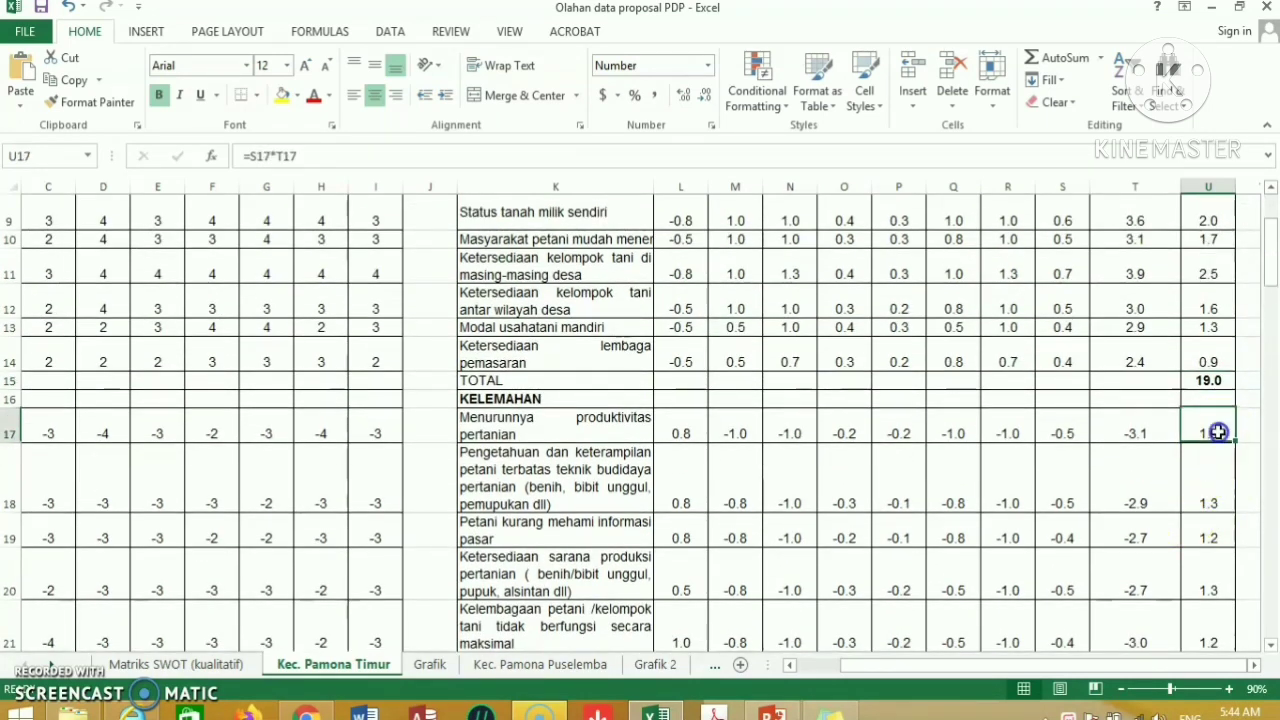
pyautogui.click(1218, 437)
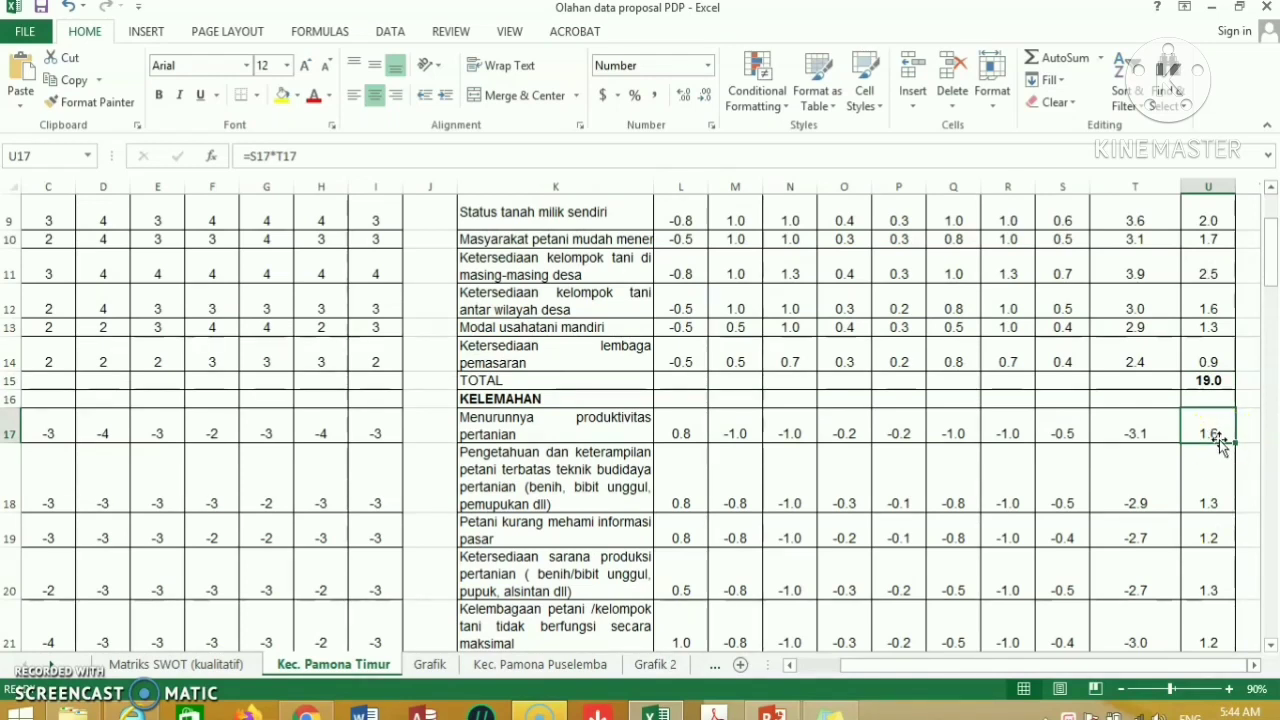
pyautogui.click(1062, 433)
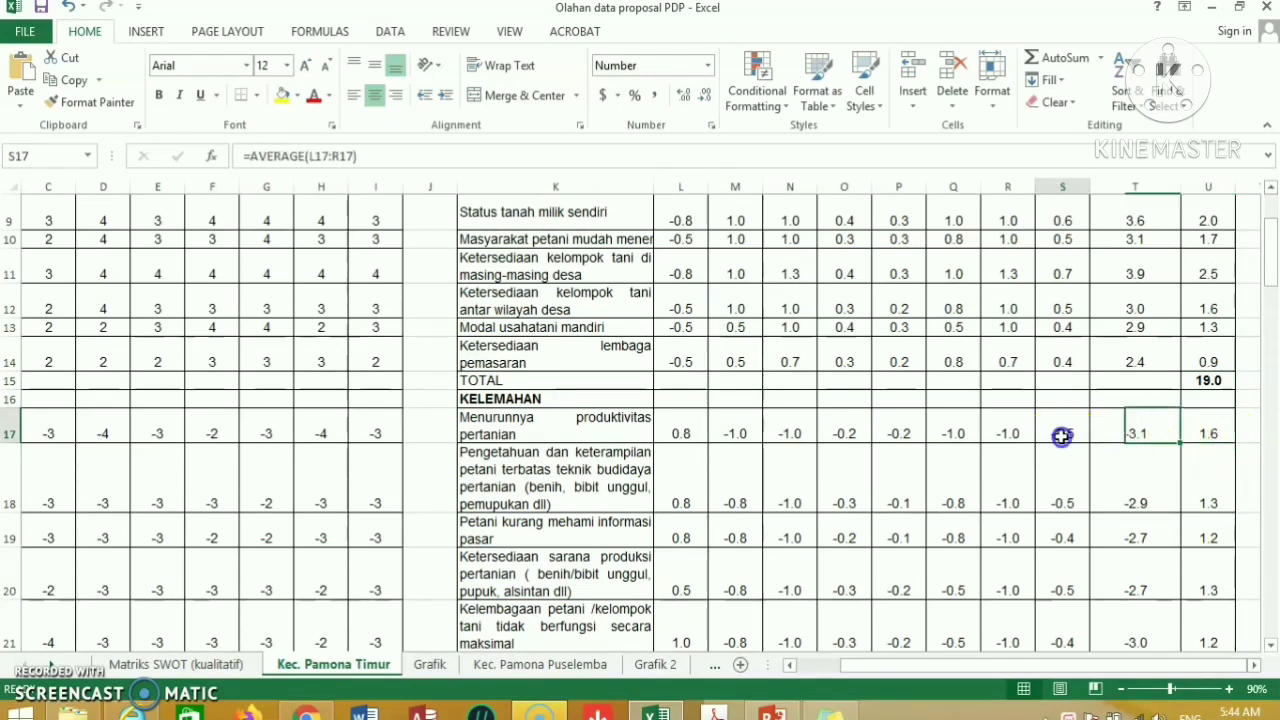
pyautogui.click(1137, 434)
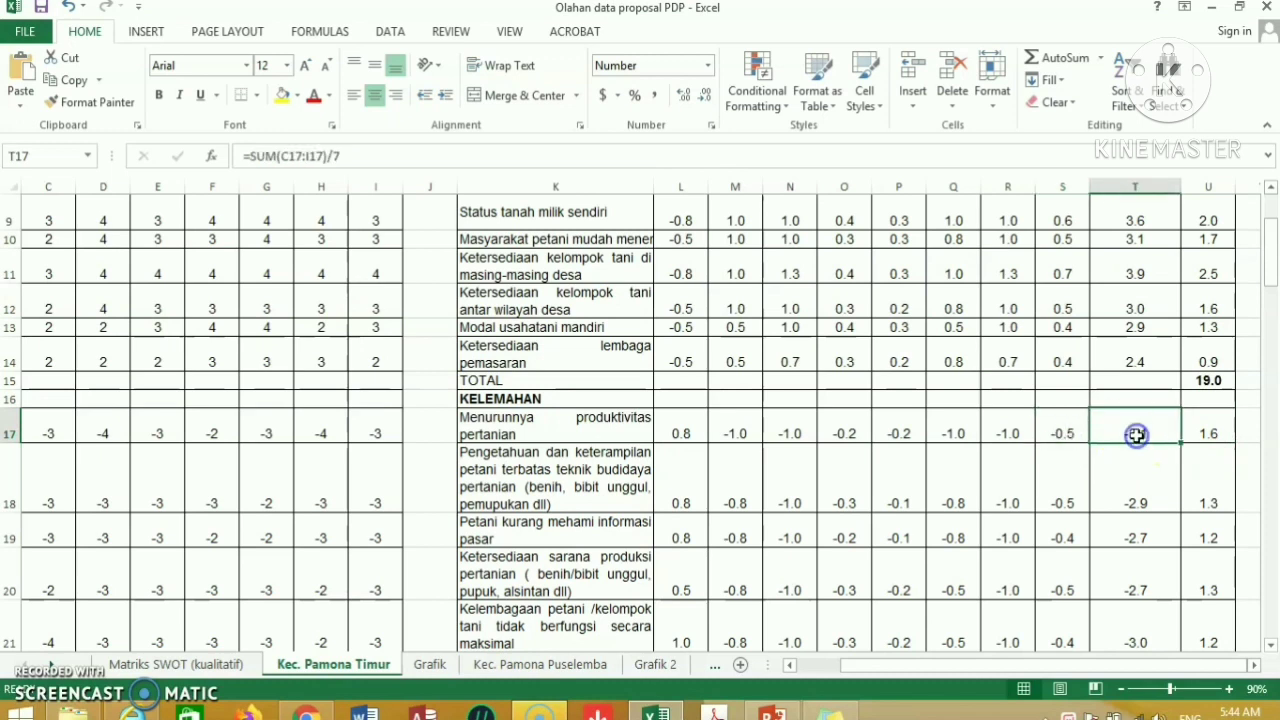
pyautogui.click(1211, 433)
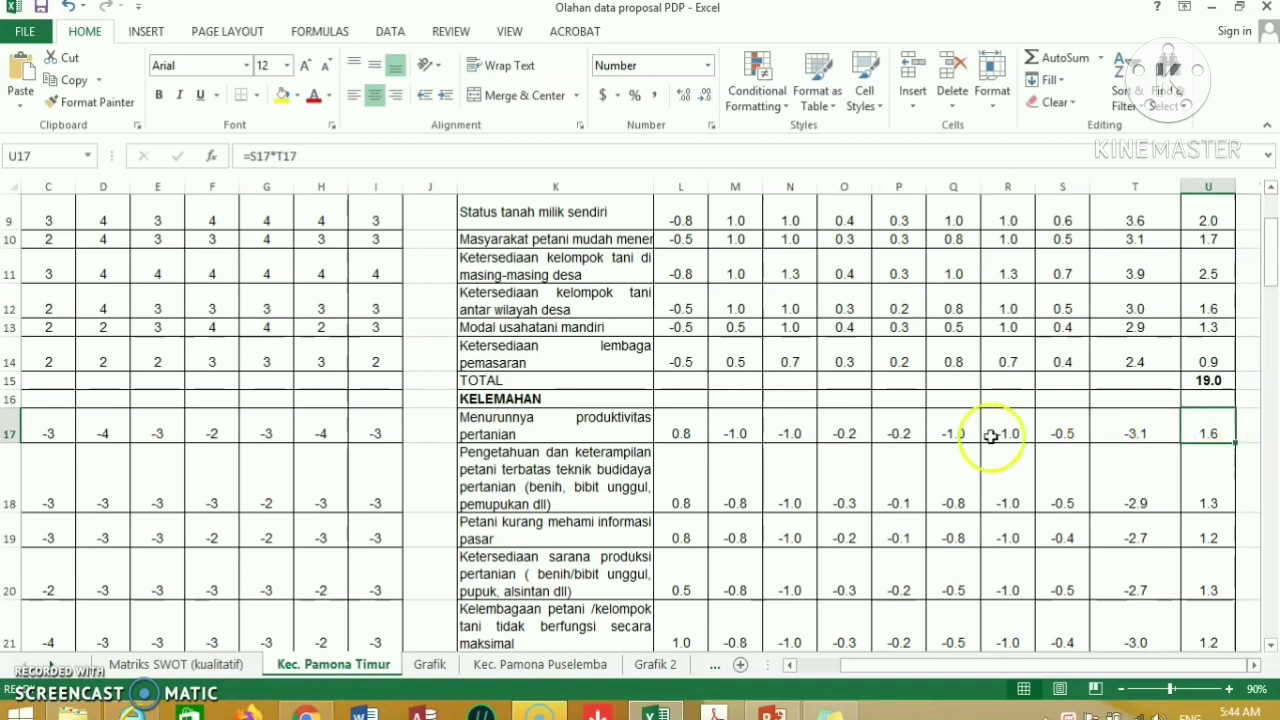
pyautogui.click(569, 430)
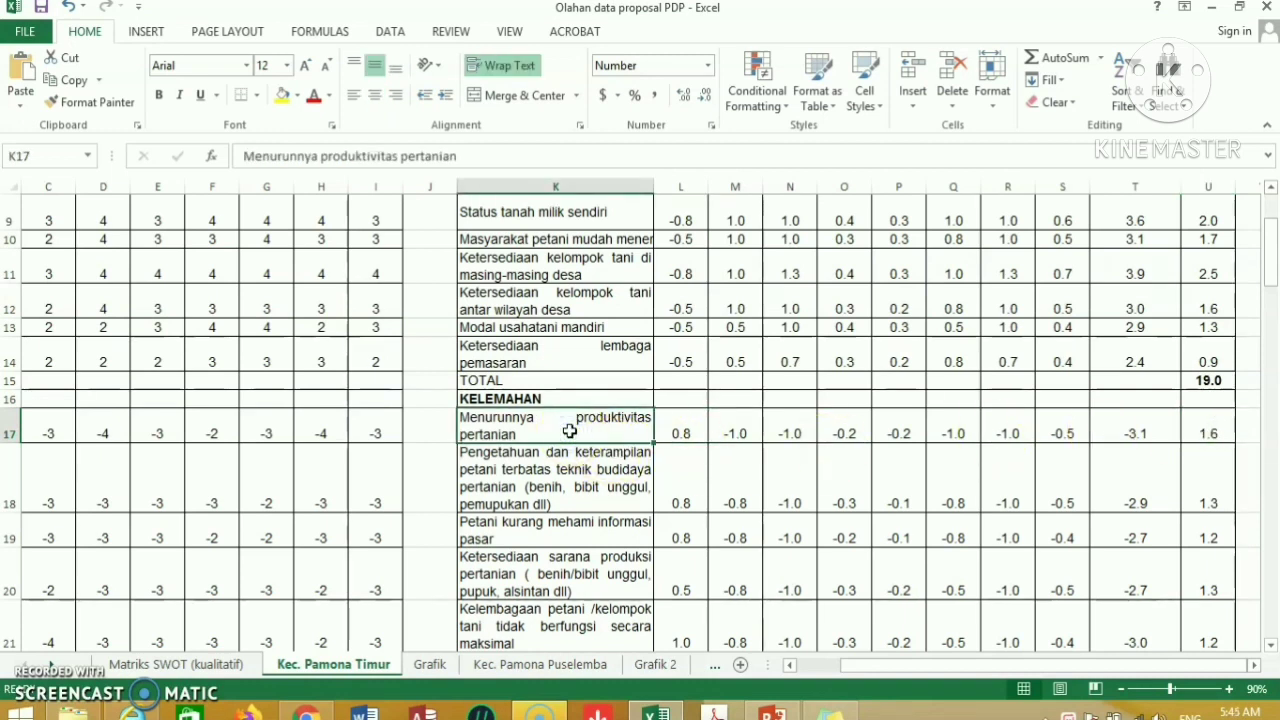
pyautogui.moveTo(568, 462); pyautogui.dragTo(571, 565)
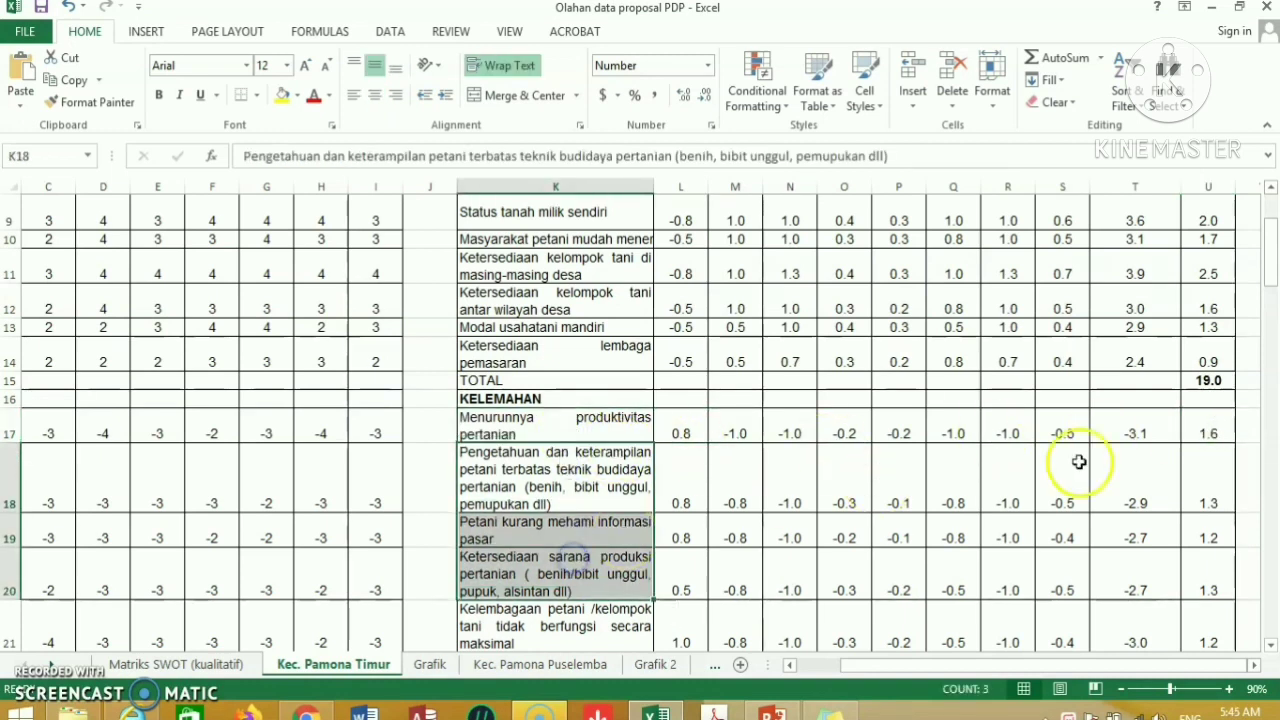
pyautogui.click(1205, 440)
pyautogui.moveTo(1270, 265); pyautogui.dragTo(1274, 283)
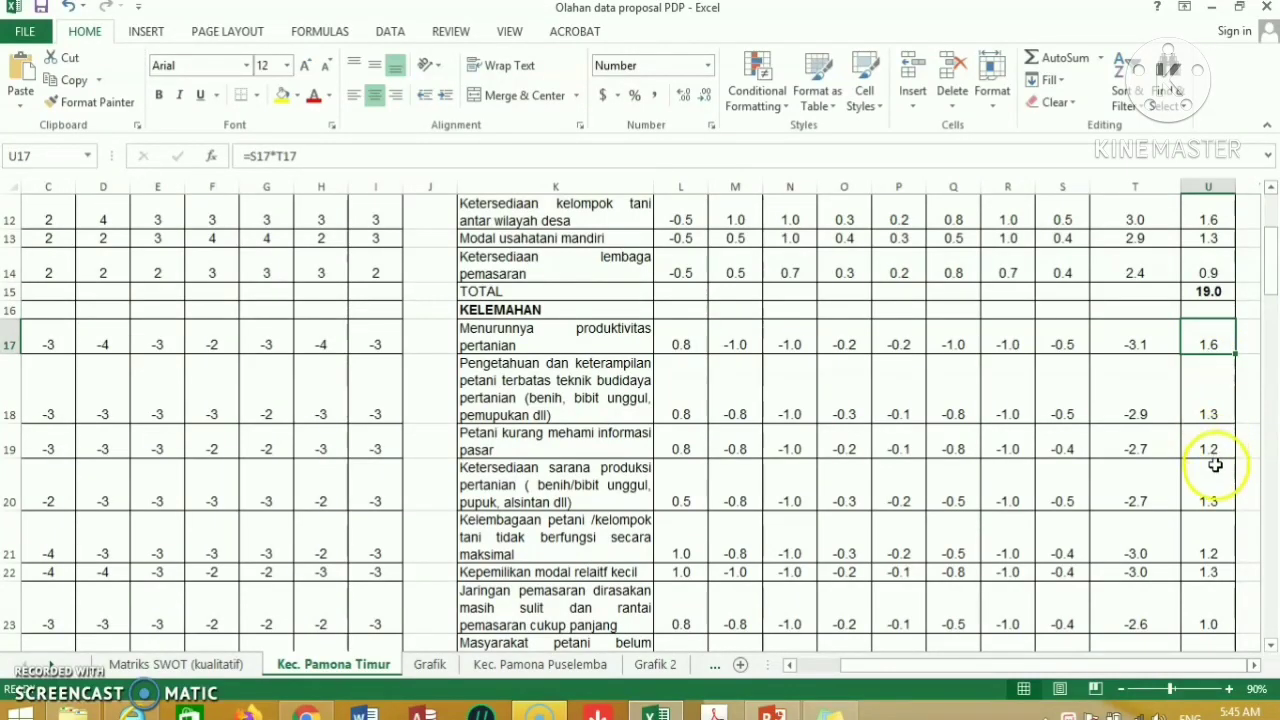
pyautogui.moveTo(1272, 282); pyautogui.dragTo(1272, 315)
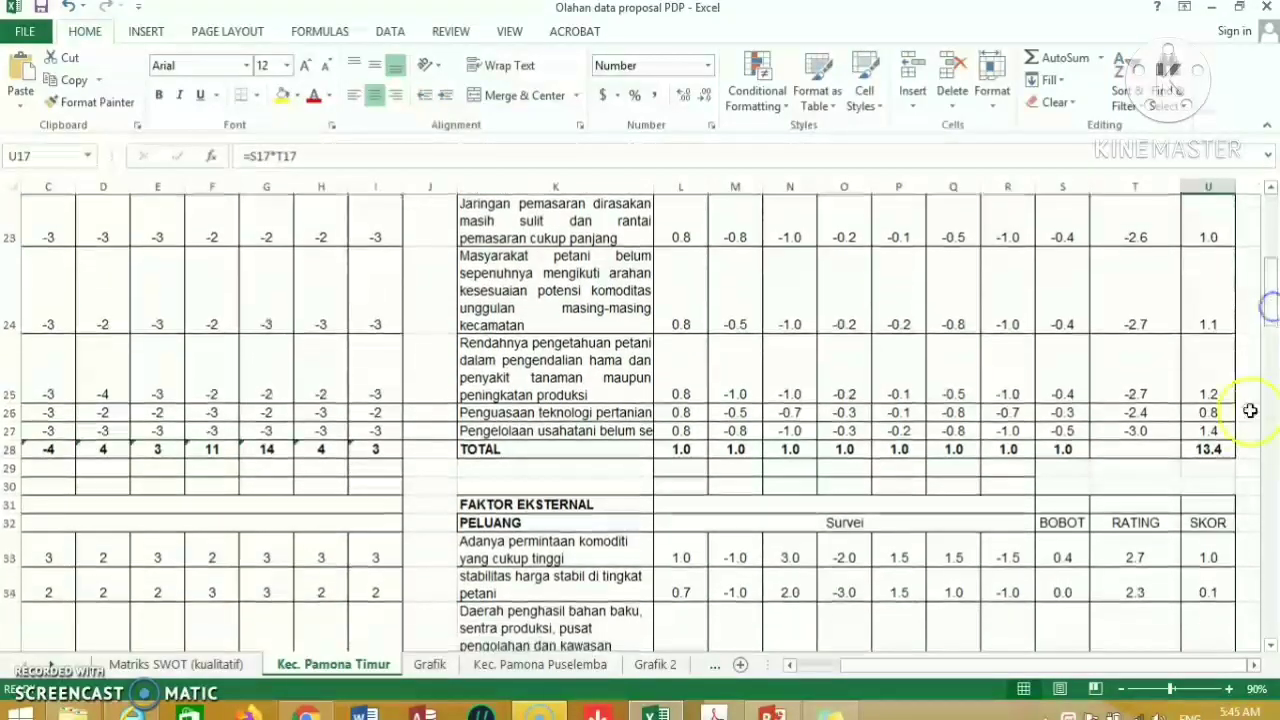
pyautogui.click(1209, 450)
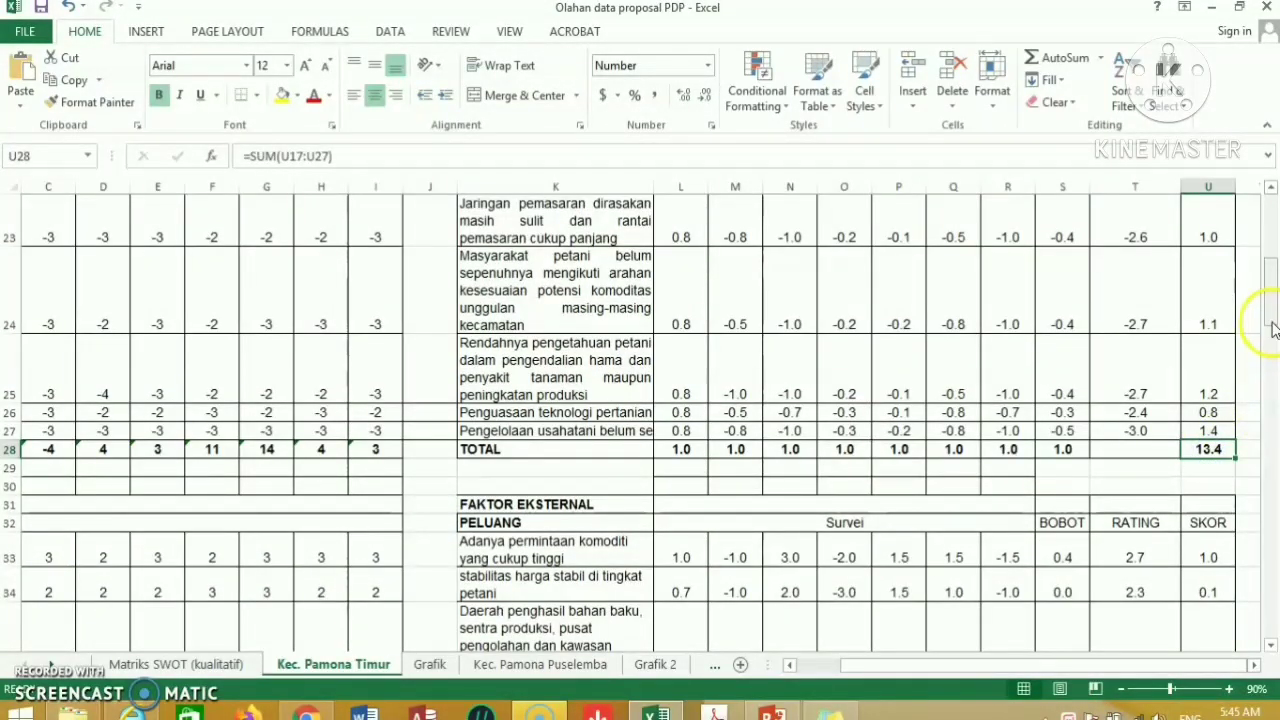
pyautogui.moveTo(1273, 330); pyautogui.dragTo(1271, 340)
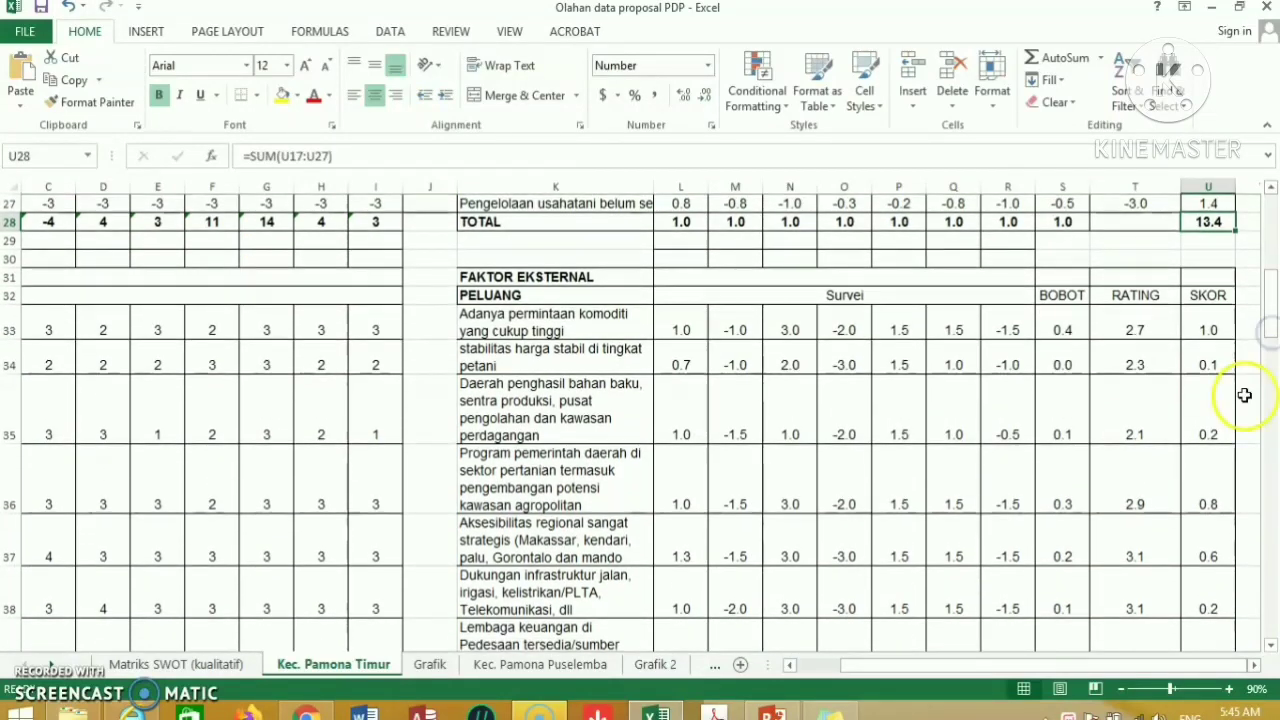
# Step: Inspect the first opportunity's average, rating and score formulas and the opportunities total of 4.0
pyautogui.click(1215, 329)
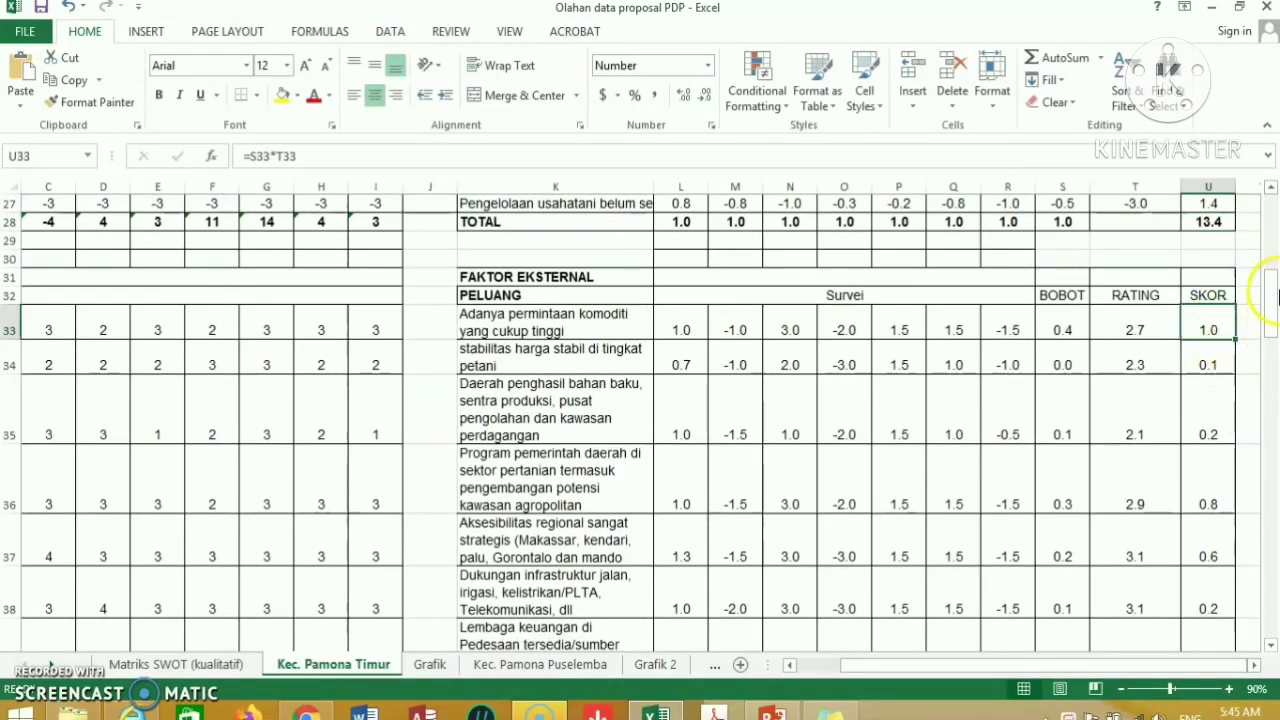
pyautogui.click(1213, 297)
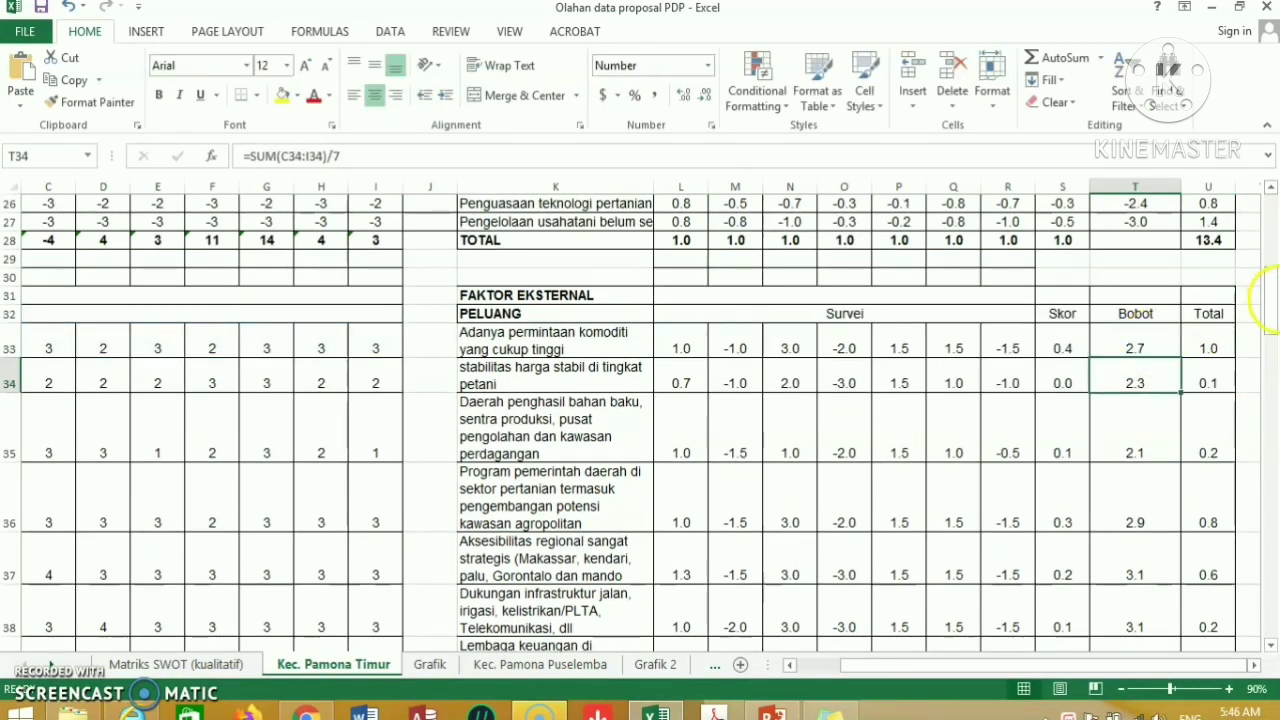
pyautogui.click(1206, 347)
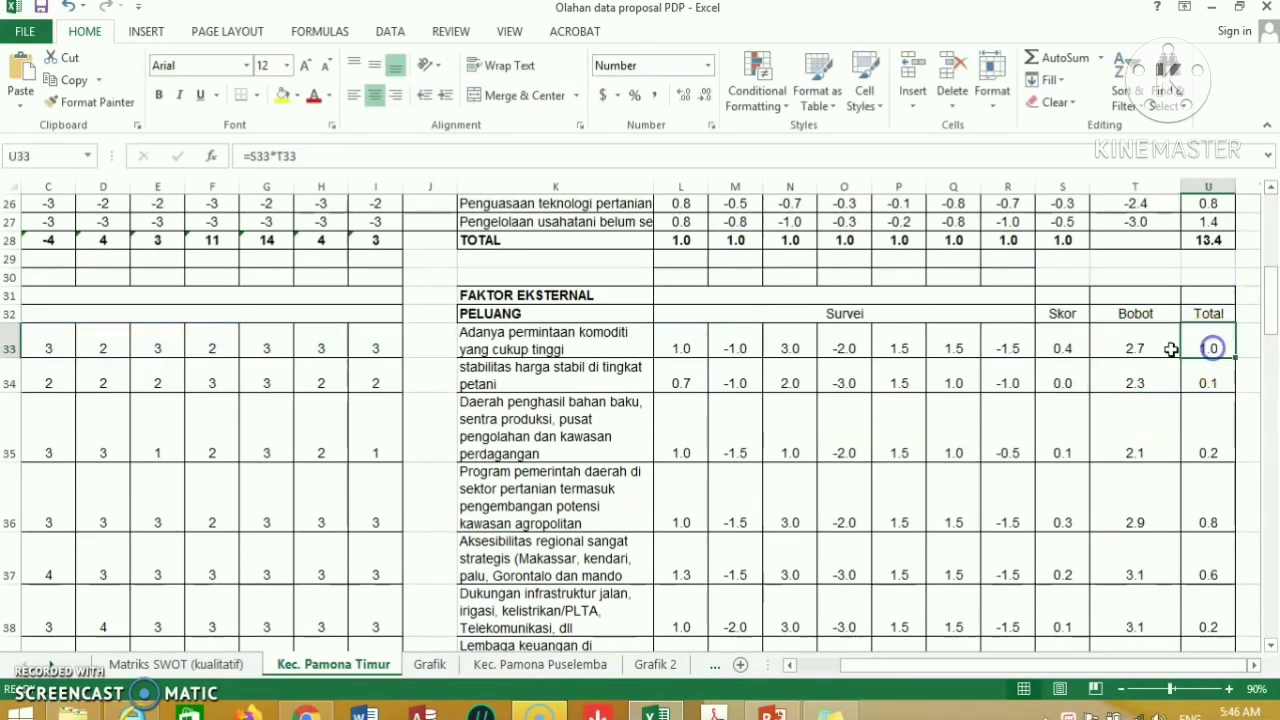
pyautogui.click(1063, 347)
pyautogui.click(1124, 342)
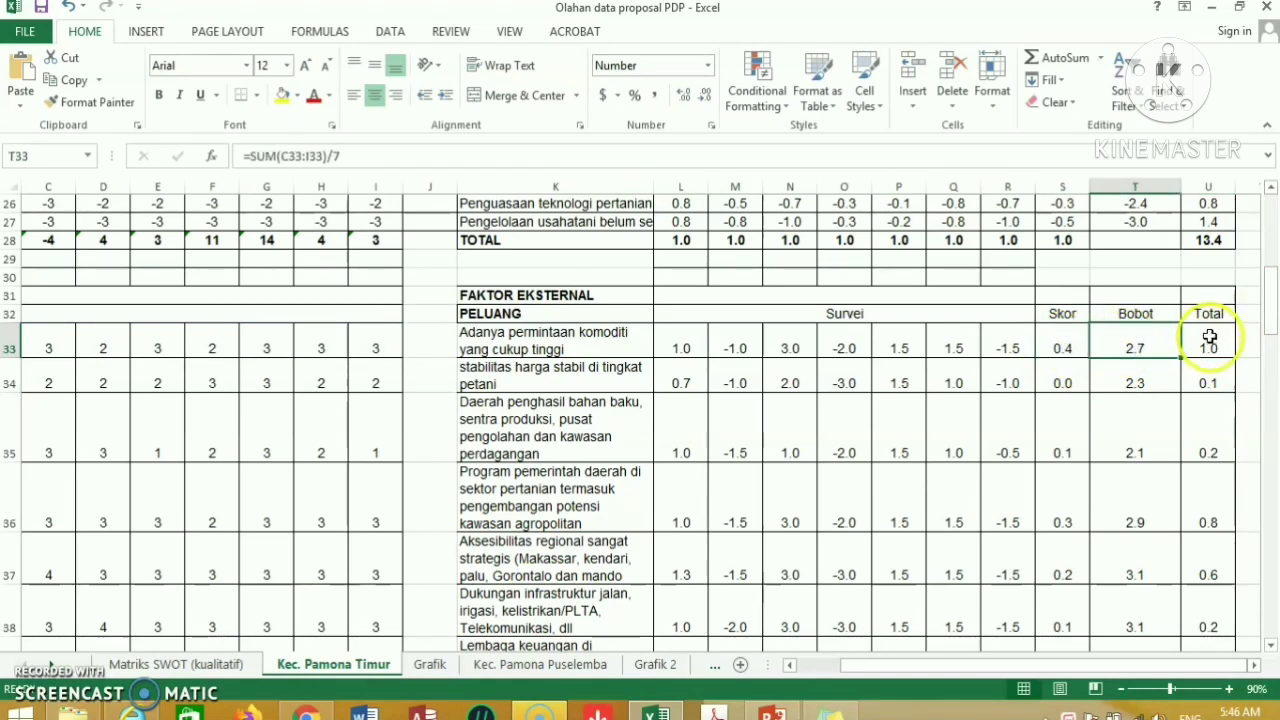
pyautogui.moveTo(1209, 337); pyautogui.dragTo(1215, 410)
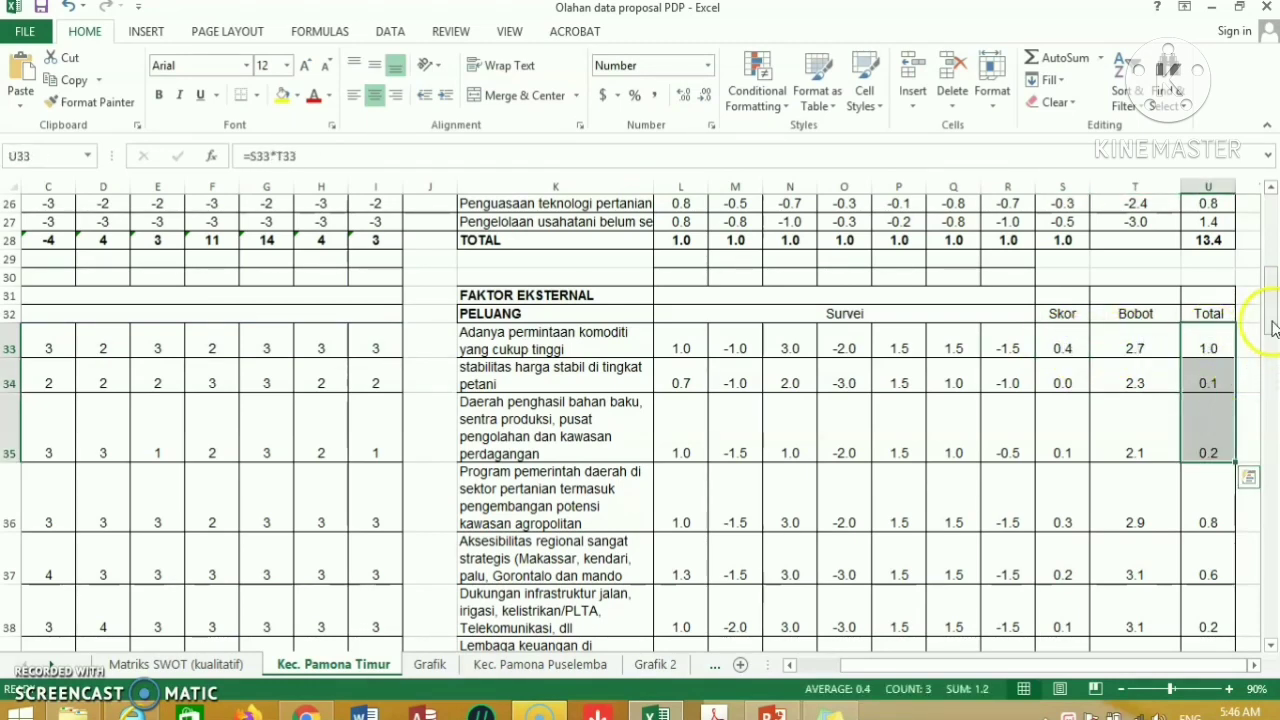
pyautogui.moveTo(1270, 300); pyautogui.dragTo(1266, 347)
pyautogui.click(1200, 414)
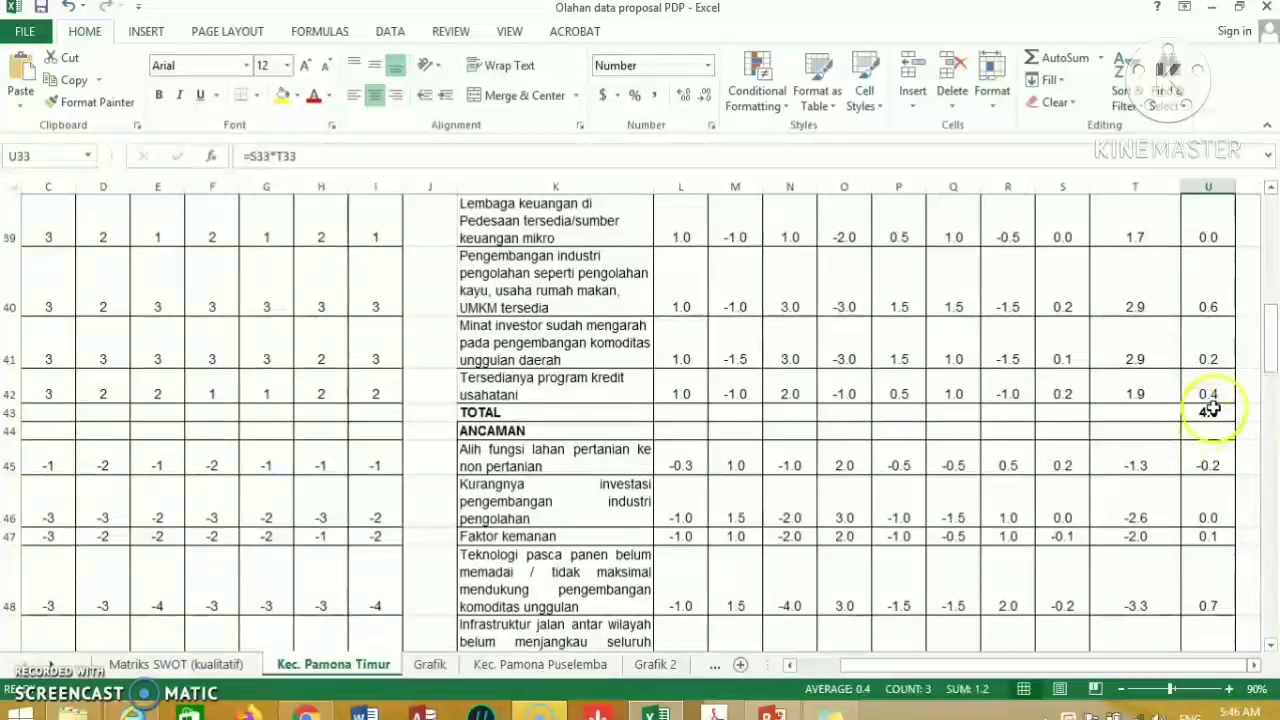
pyautogui.click(1211, 414)
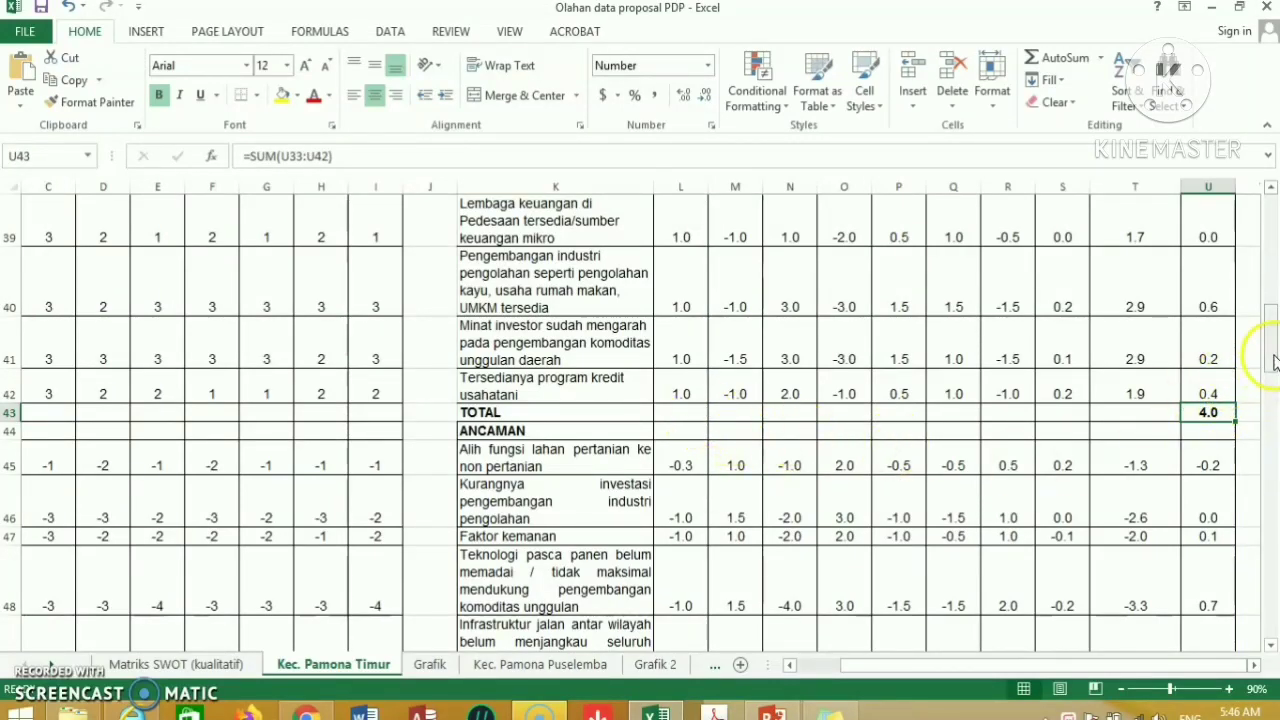
# Step: Check the threats total of 1.8, select the whole Total column, then view the Grafik sheet
pyautogui.moveTo(1274, 360); pyautogui.dragTo(1272, 366)
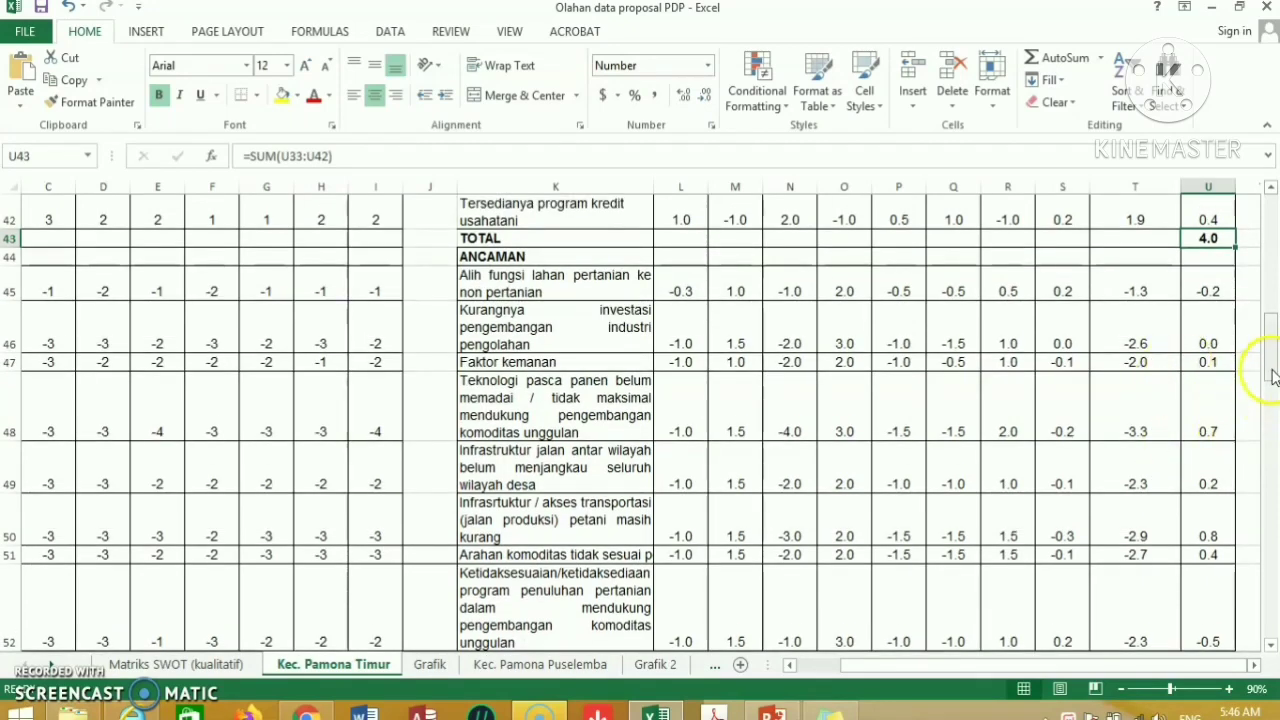
pyautogui.moveTo(1274, 375); pyautogui.dragTo(1272, 400)
pyautogui.click(1210, 398)
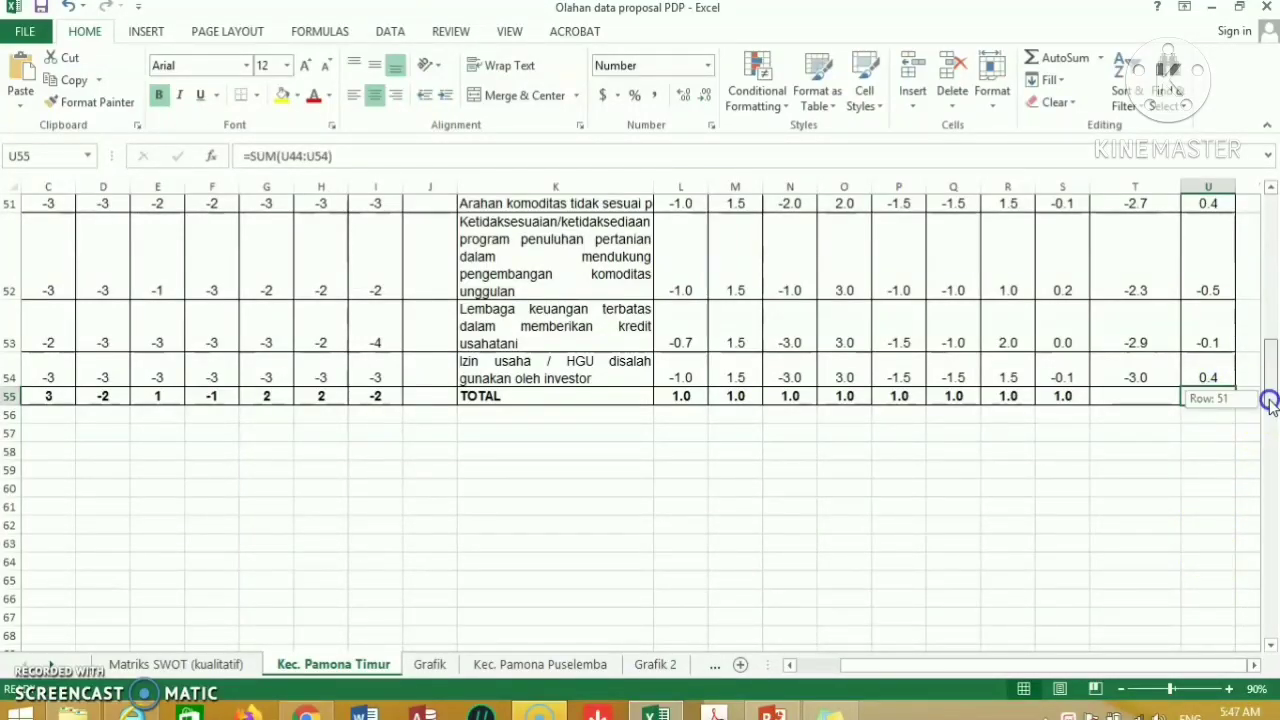
pyautogui.moveTo(1270, 400); pyautogui.dragTo(1273, 237)
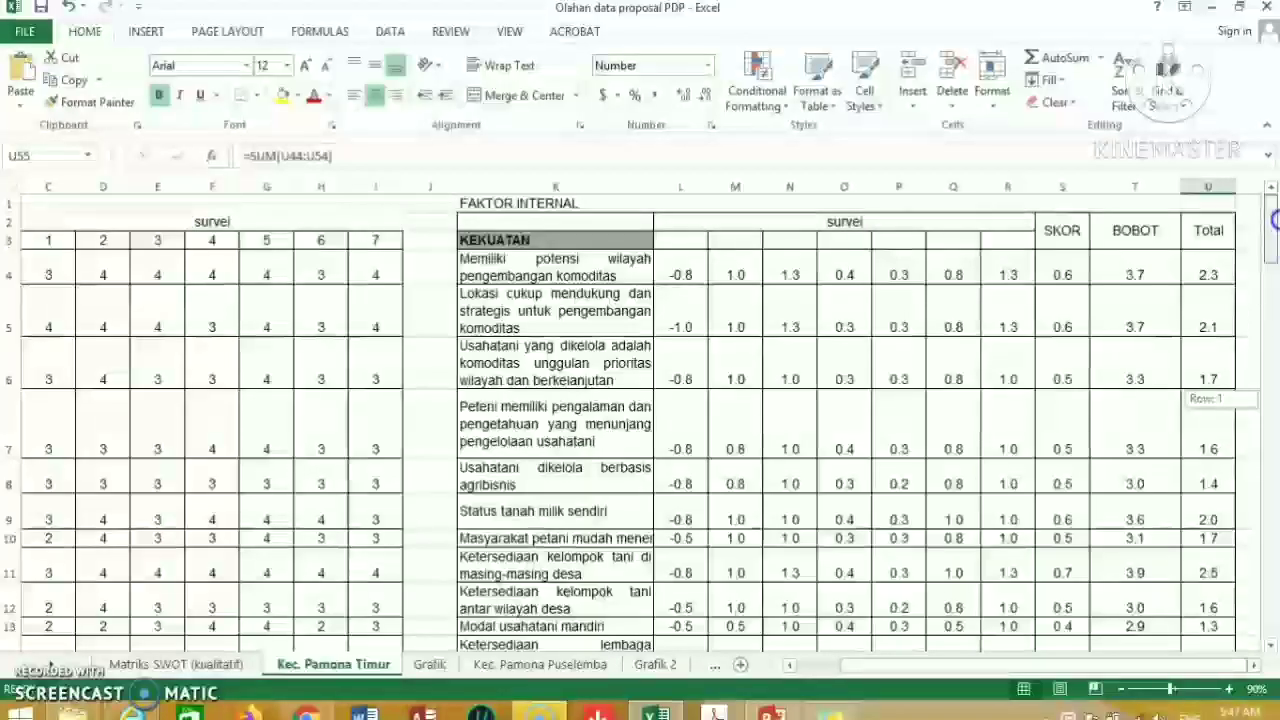
pyautogui.moveTo(1209, 232); pyautogui.dragTo(1204, 266)
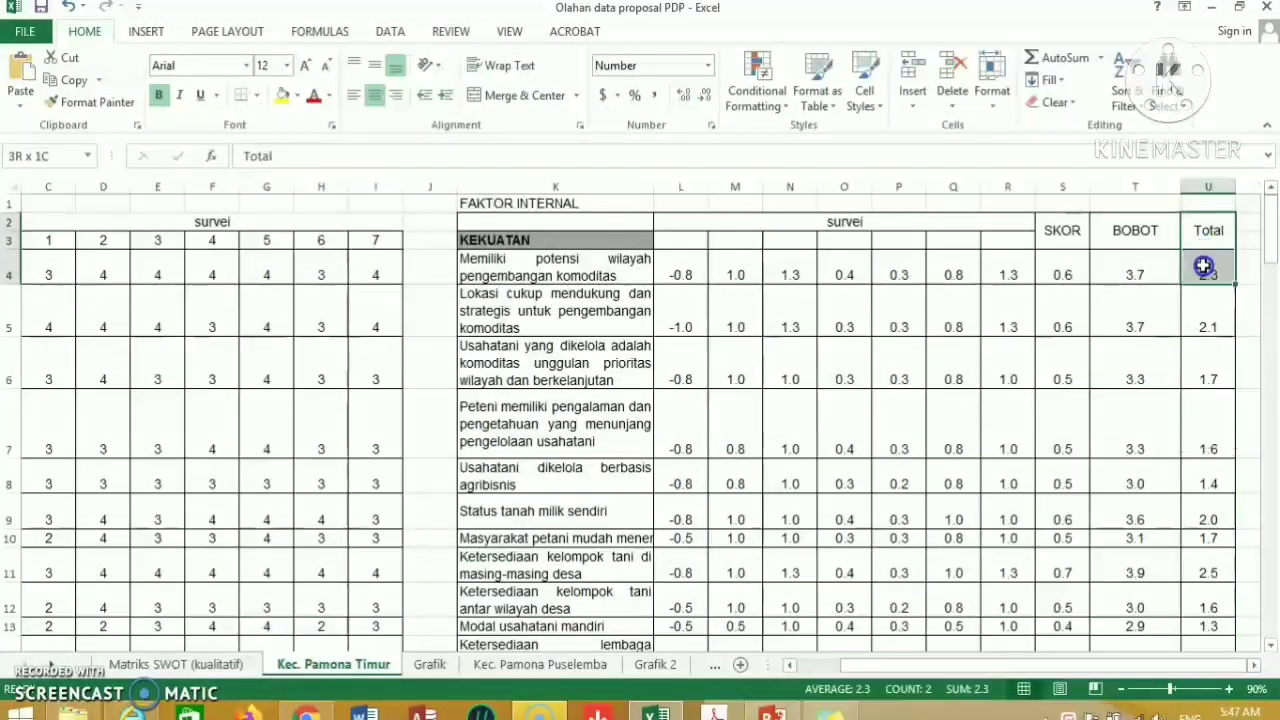
pyautogui.click(1212, 186)
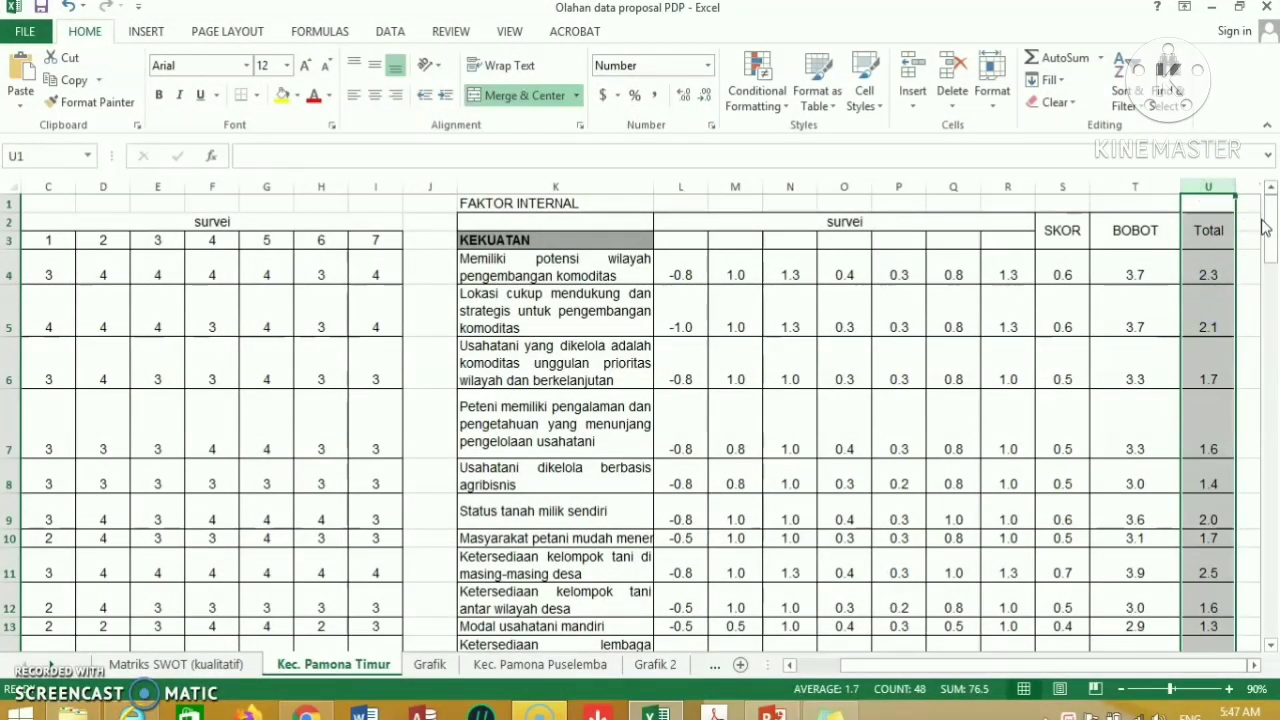
pyautogui.moveTo(1266, 228); pyautogui.dragTo(1272, 390)
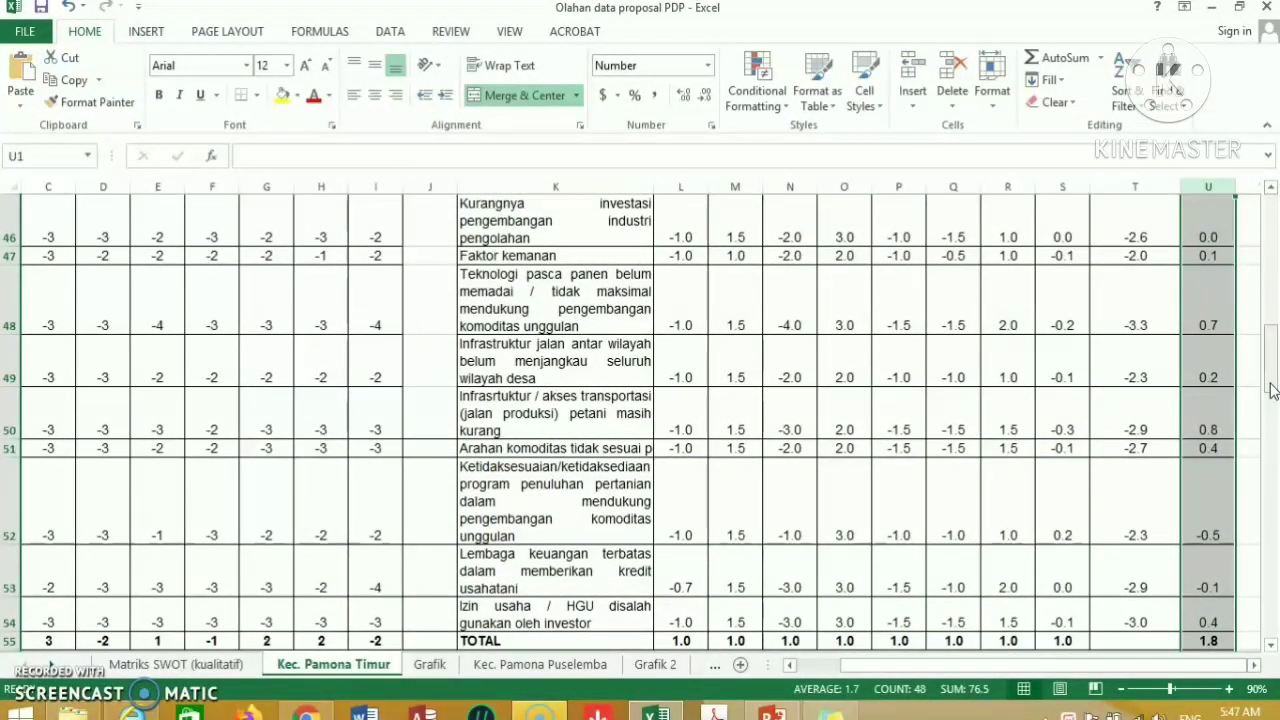
pyautogui.click(429, 664)
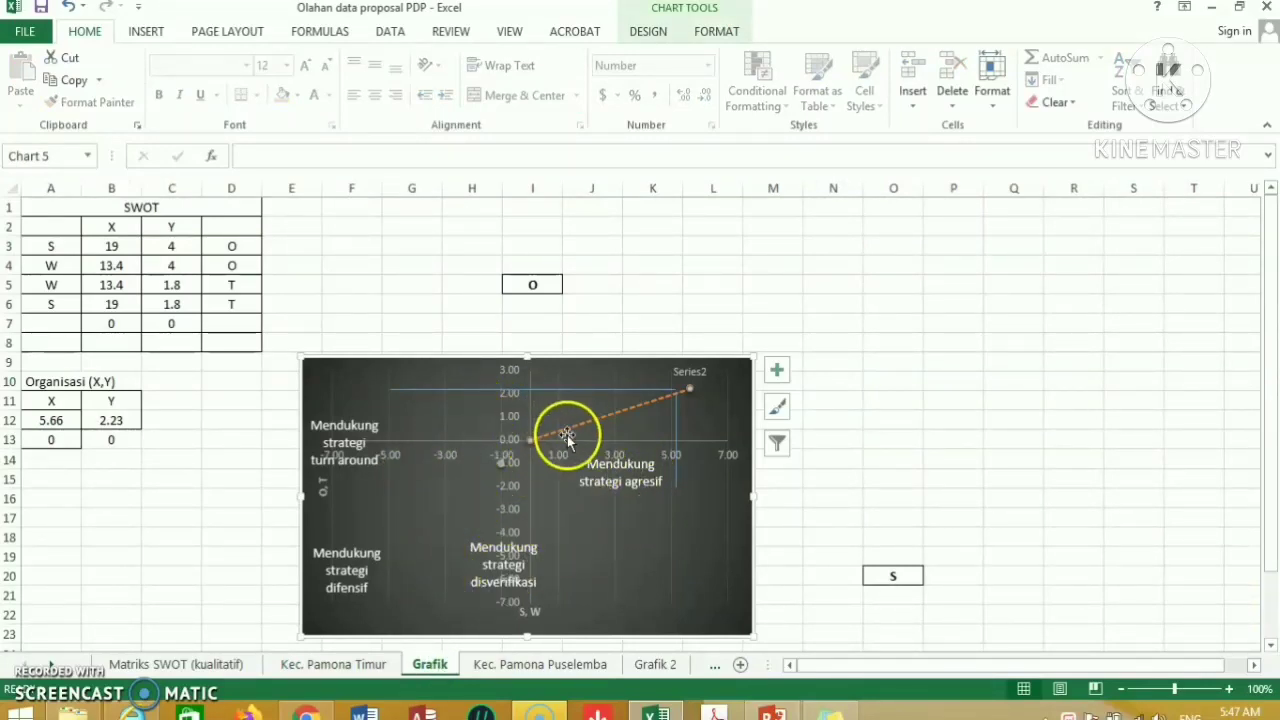
# Step: Move the chart labels: agresif upper right, disverifikasi lower right, turn around upper left
pyautogui.moveTo(565, 450); pyautogui.dragTo(560, 377)
pyautogui.moveTo(545, 560); pyautogui.dragTo(660, 523)
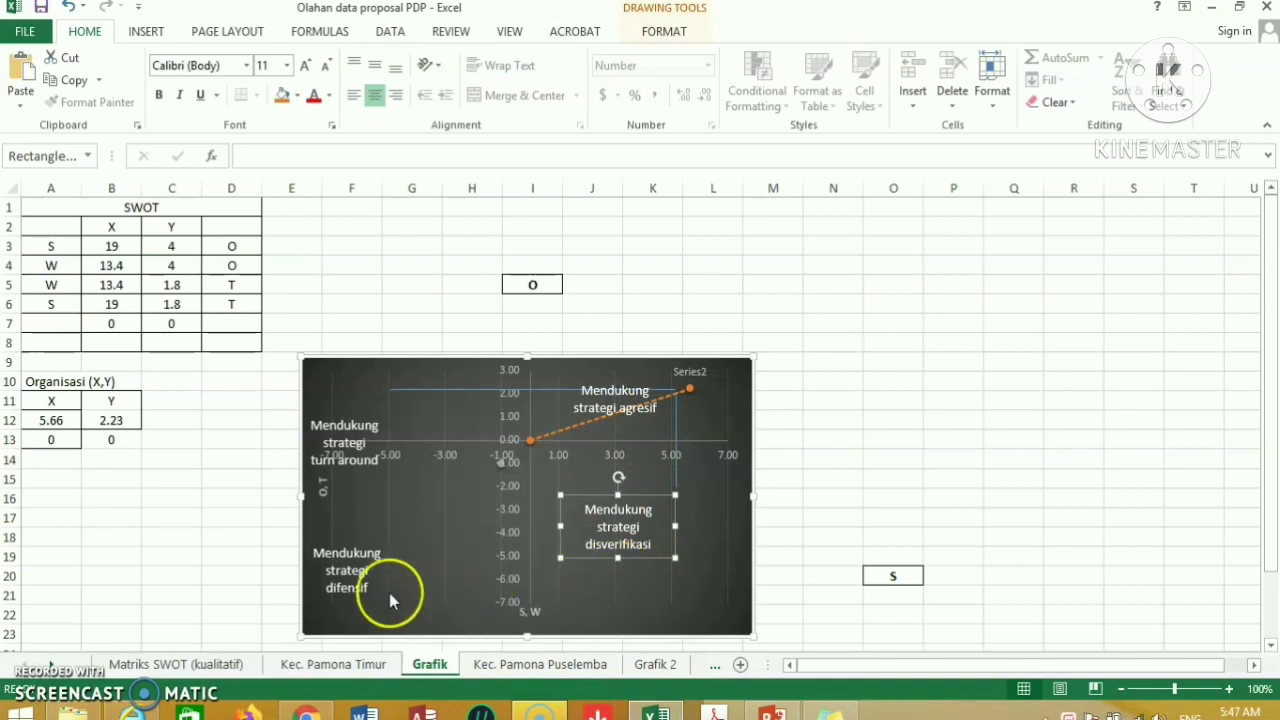
pyautogui.click(340, 428)
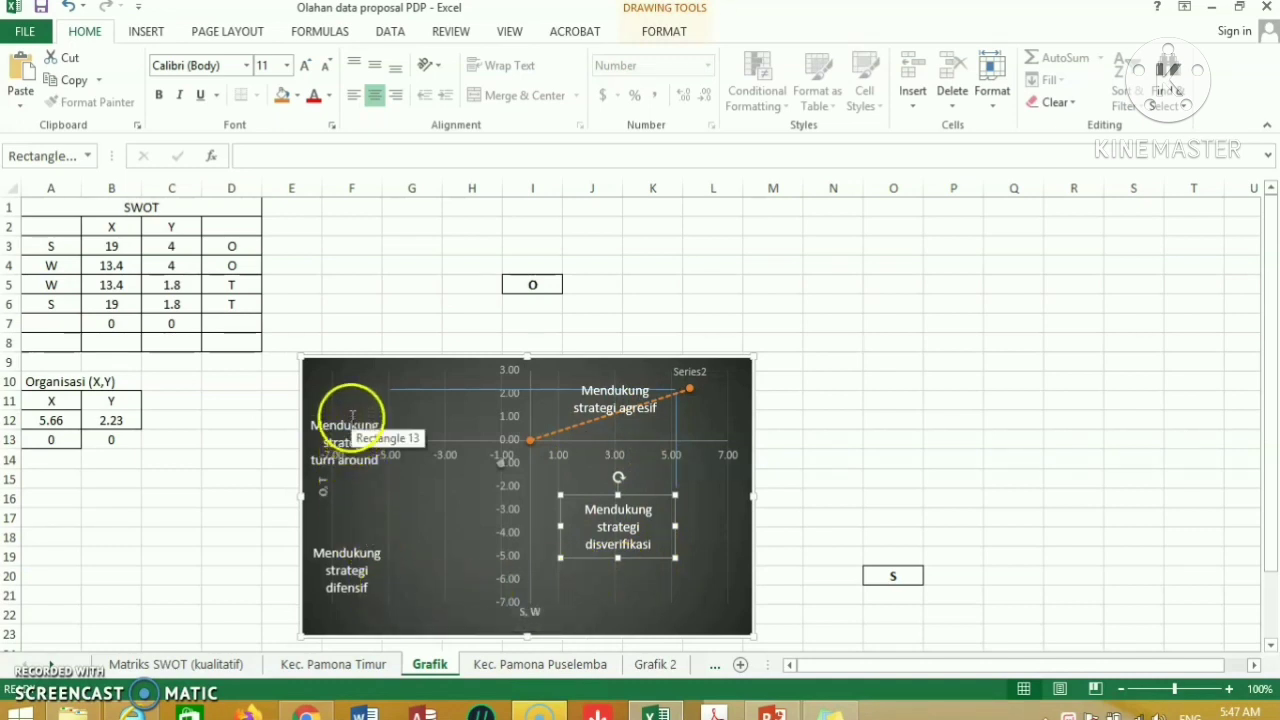
pyautogui.click(374, 391)
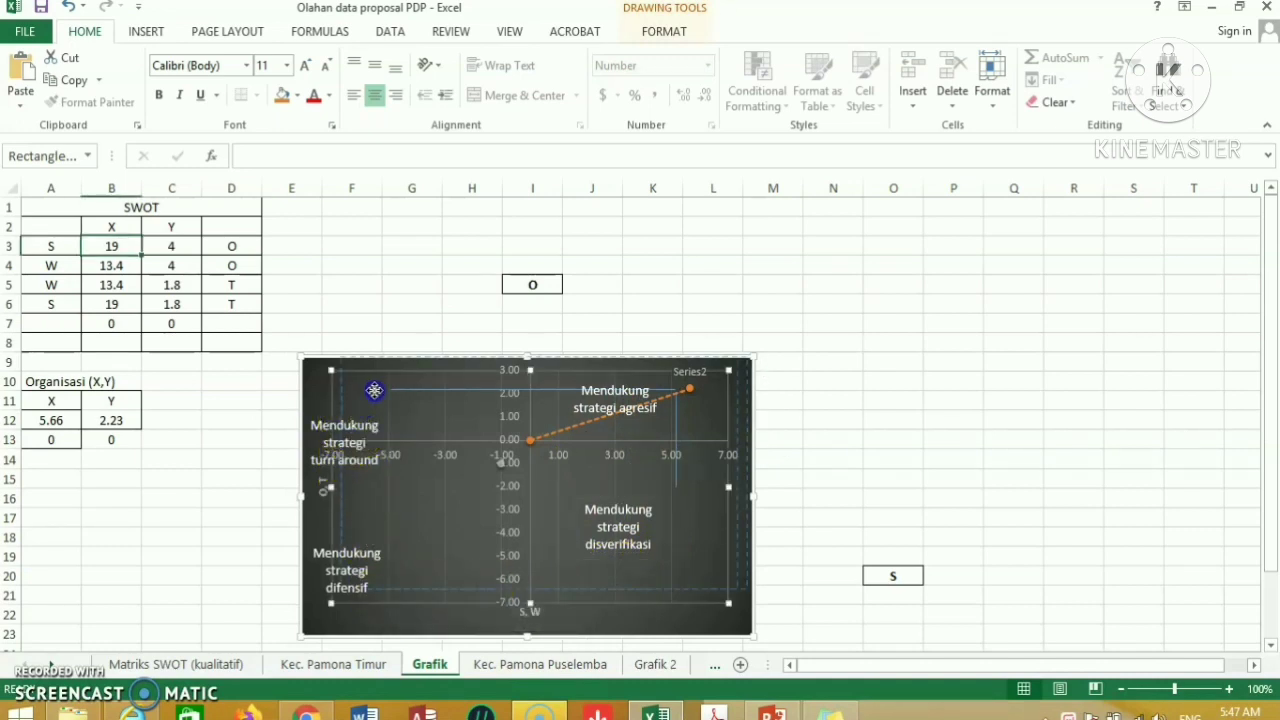
pyautogui.press('Escape')
pyautogui.click(357, 414)
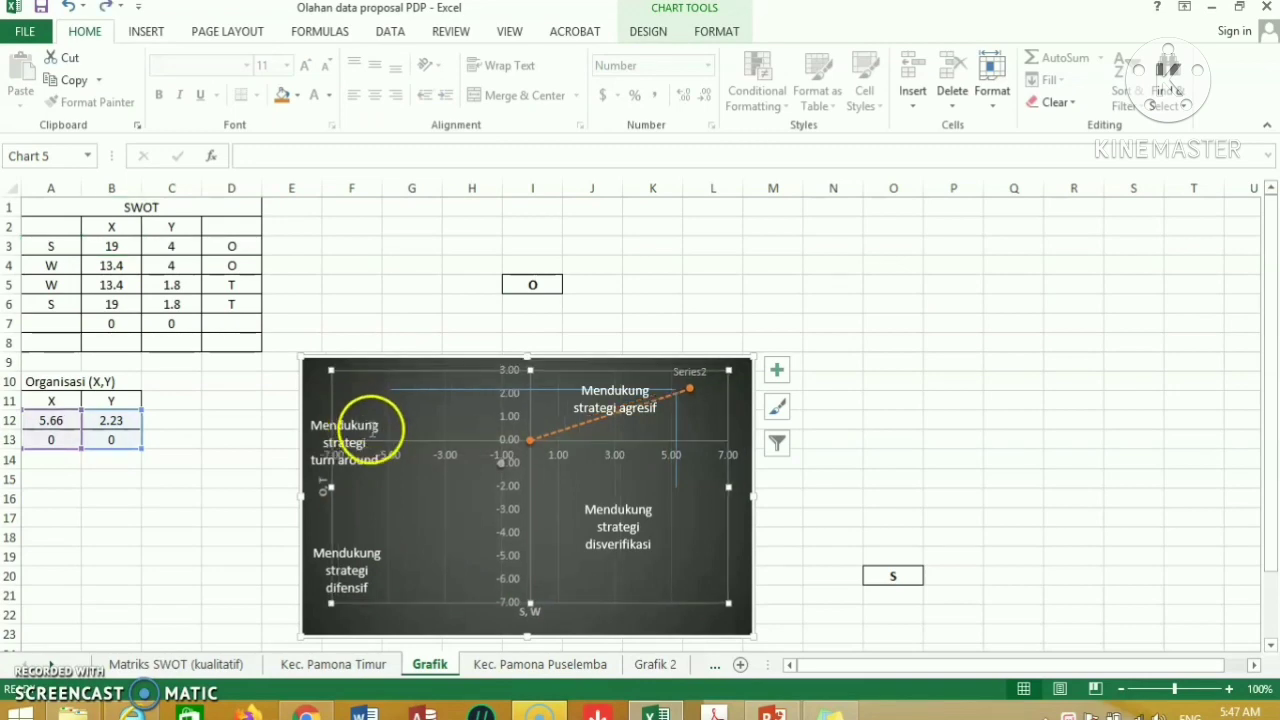
pyautogui.click(357, 424)
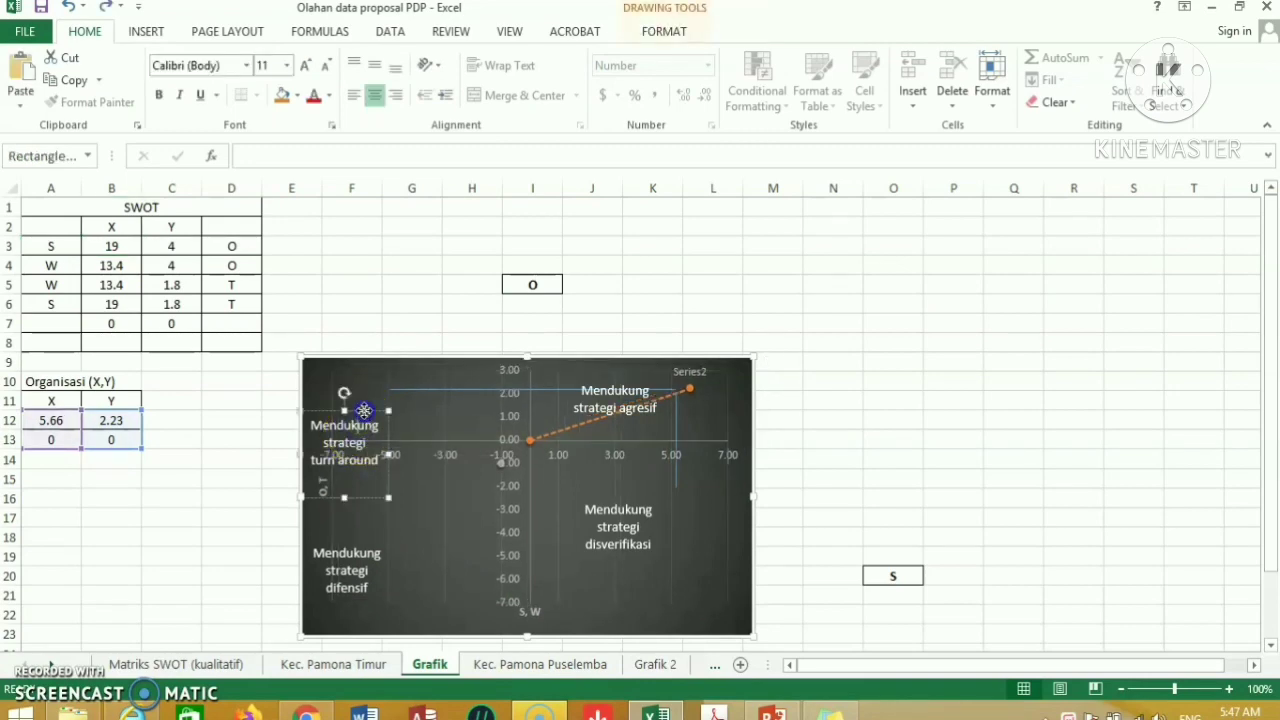
pyautogui.moveTo(364, 410); pyautogui.dragTo(397, 371)
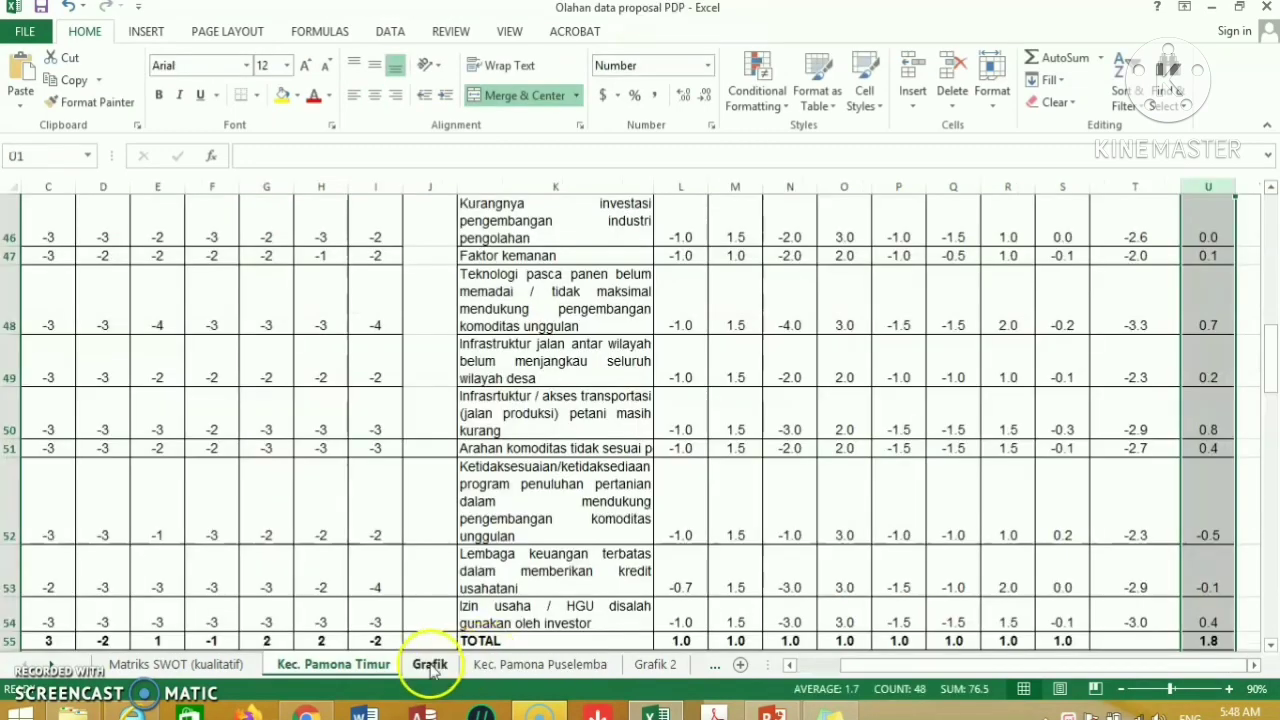
# Step: Flip between the Grafik 2, Kec. Pamona Timur and Grafik sheets to compare the X Y and SWOT charts
pyautogui.click(650, 666)
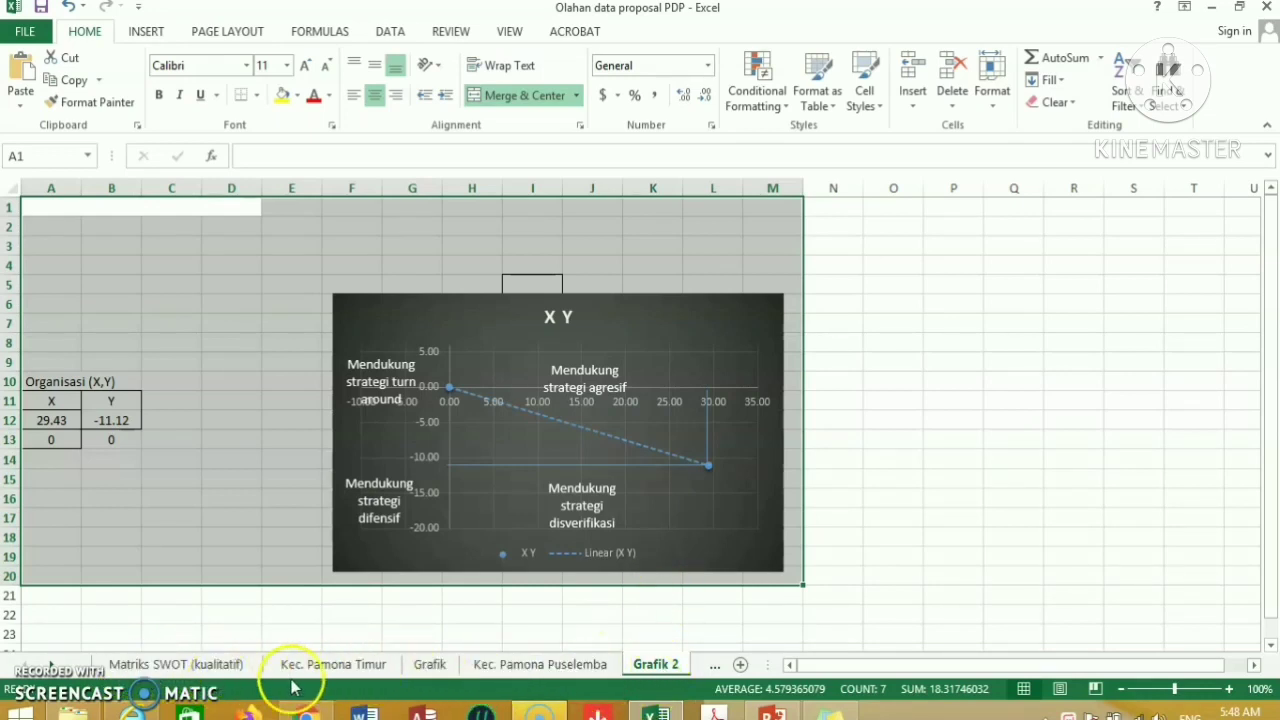
pyautogui.click(345, 668)
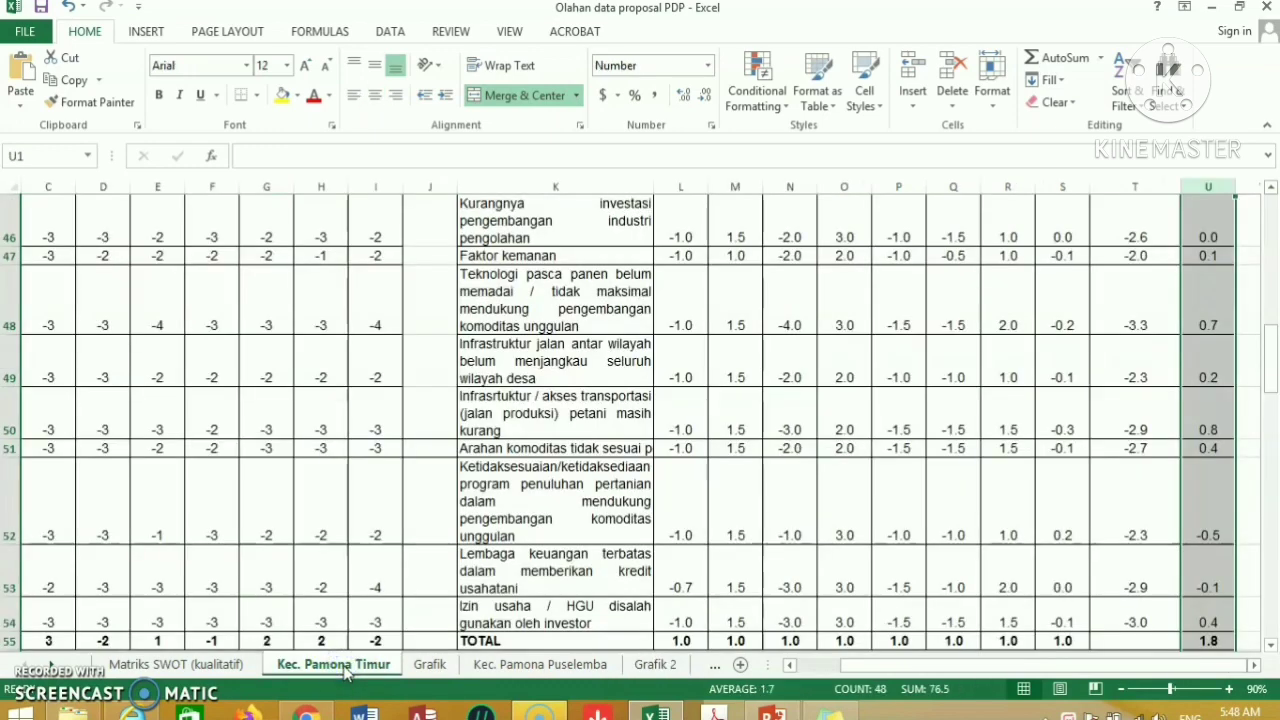
pyautogui.click(421, 670)
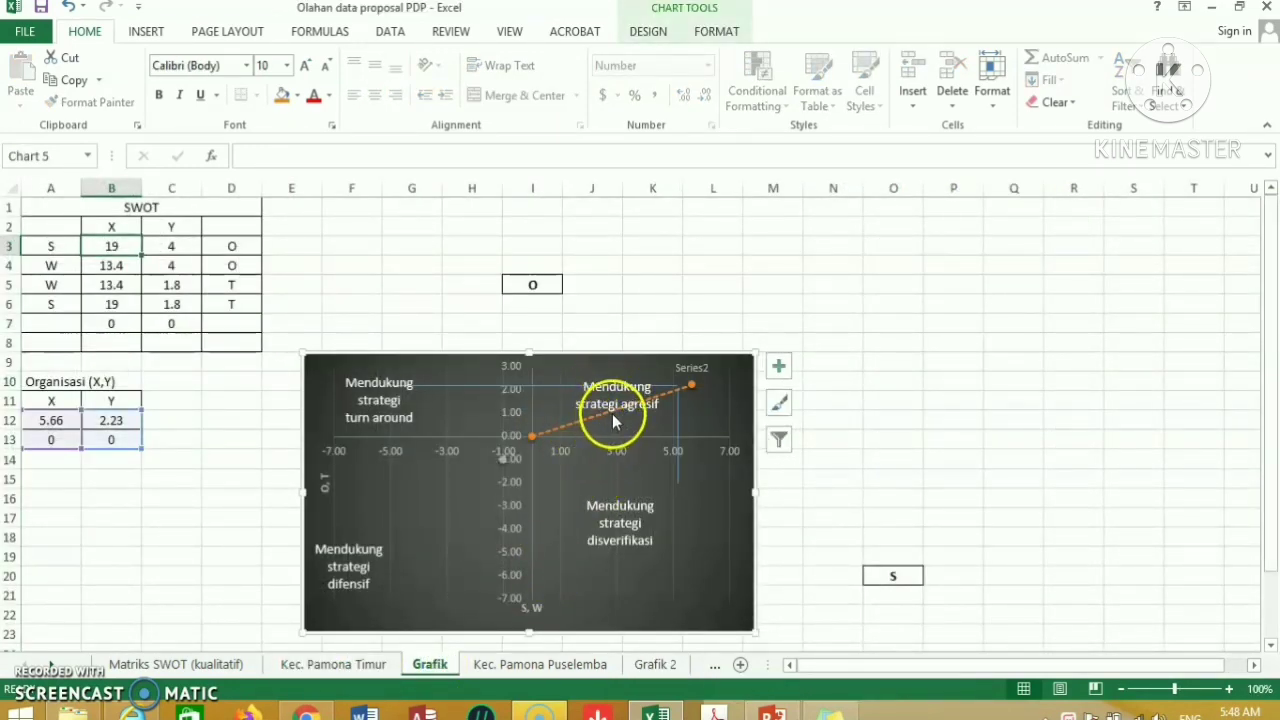
pyautogui.click(645, 665)
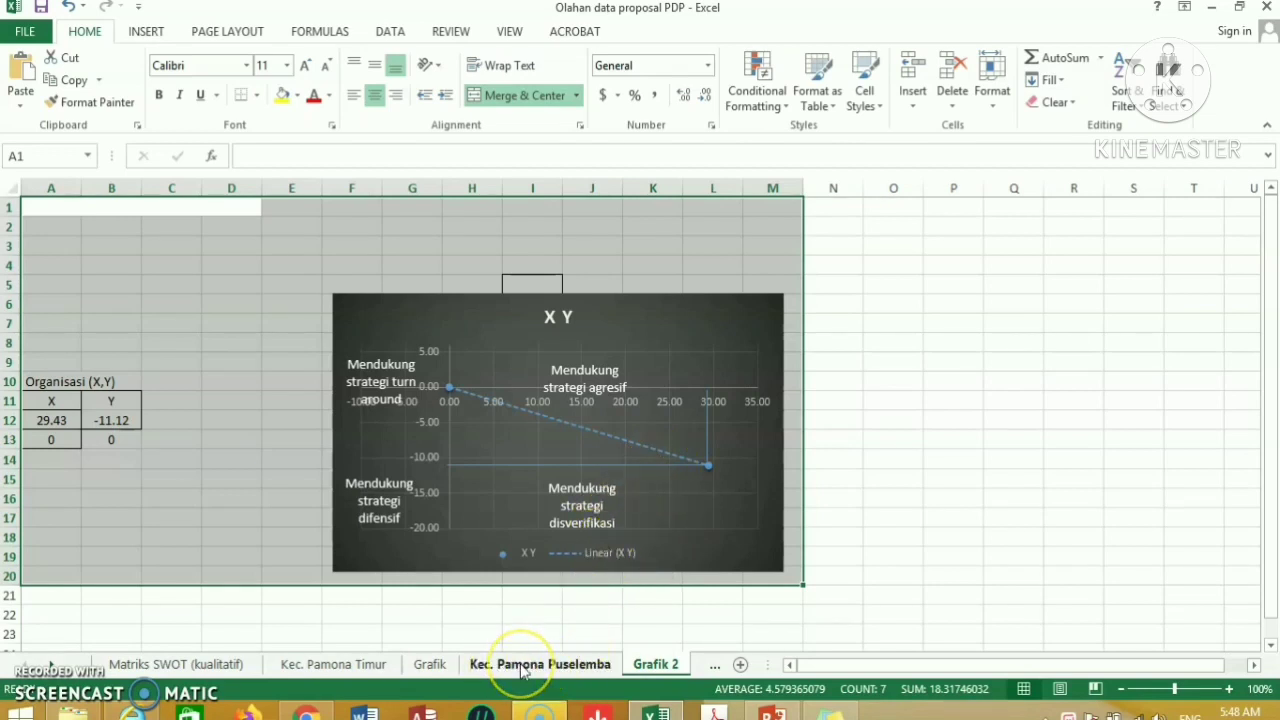
pyautogui.click(429, 664)
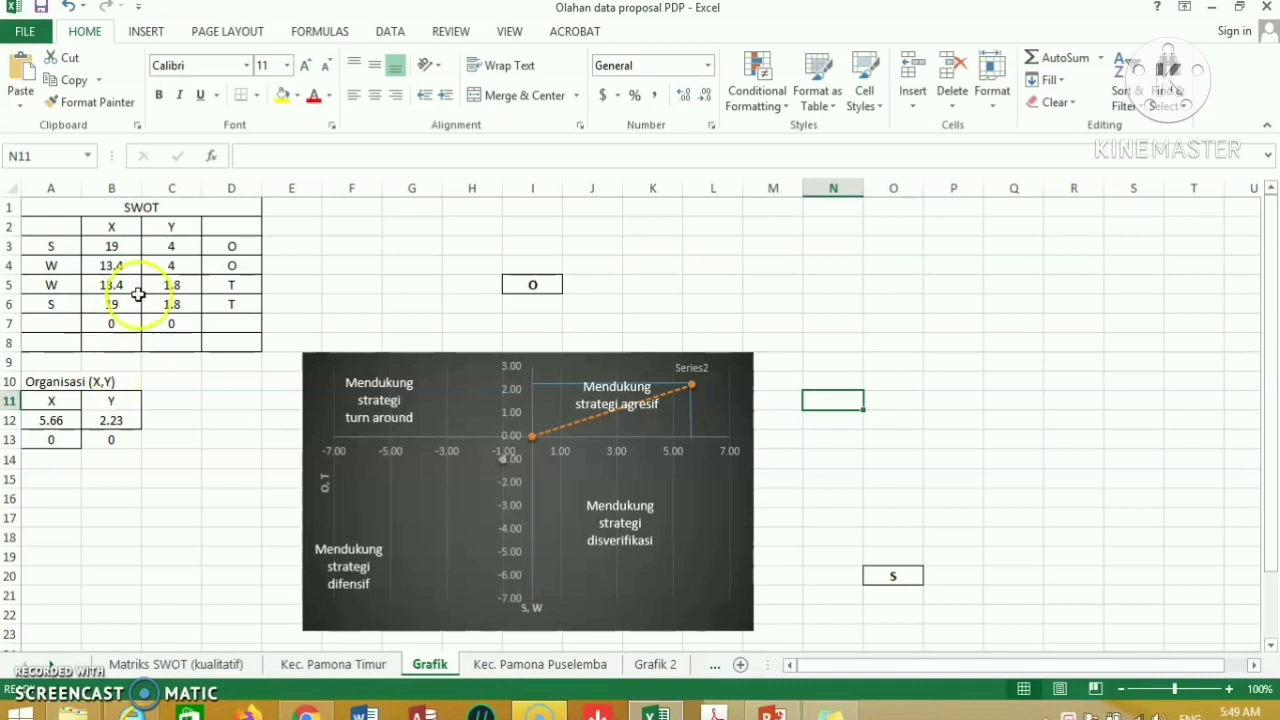
pyautogui.click(50, 229)
pyautogui.moveTo(50, 229); pyautogui.dragTo(231, 335)
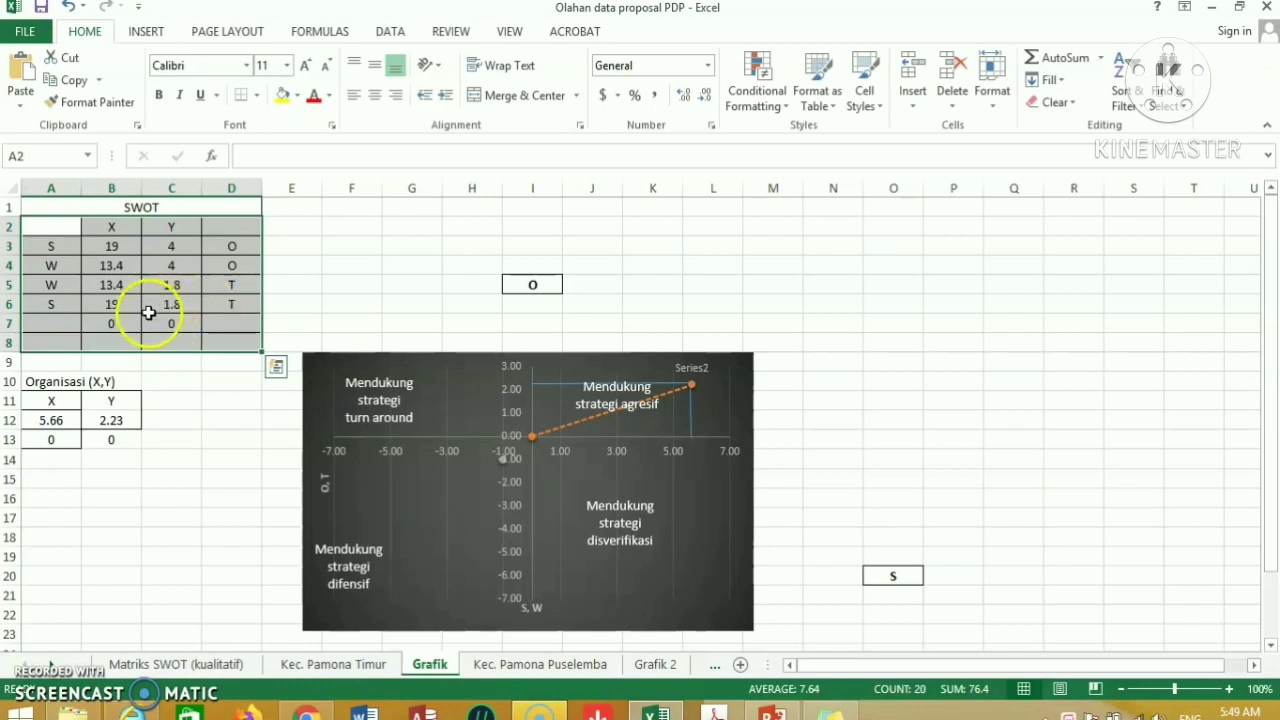
pyautogui.click(112, 230)
pyautogui.moveTo(112, 230); pyautogui.dragTo(111, 323)
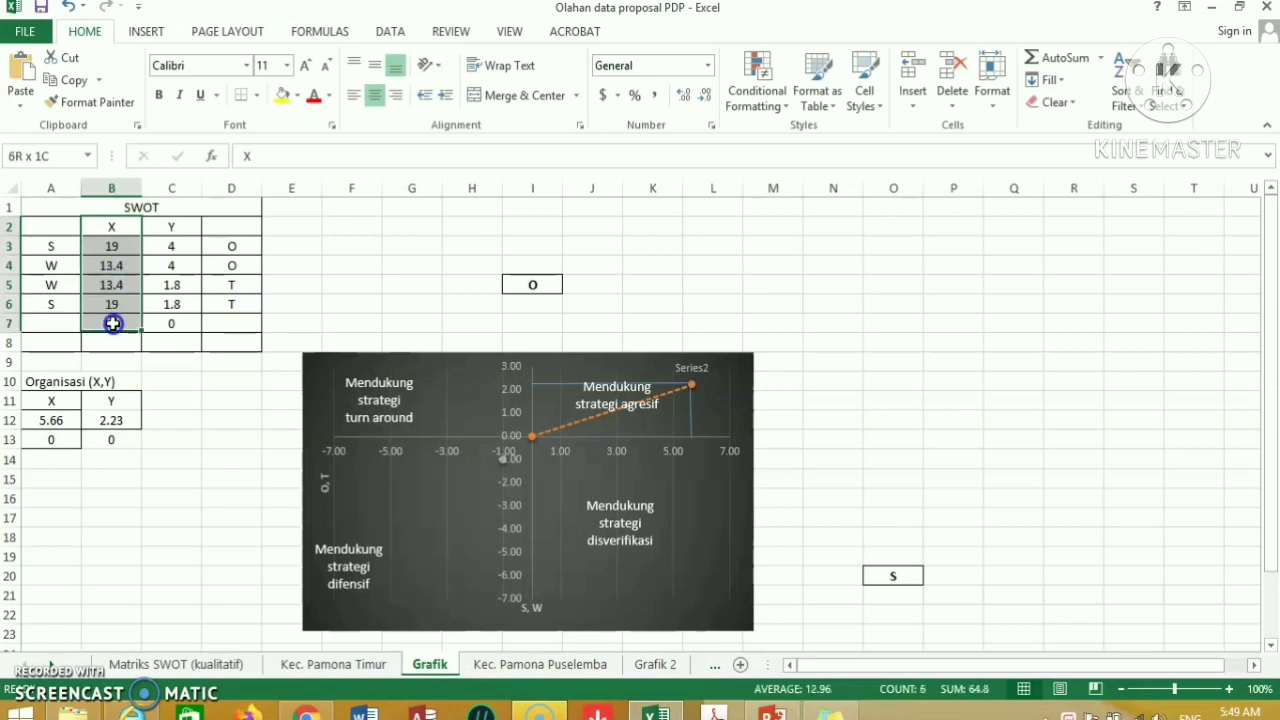
pyautogui.moveTo(176, 227); pyautogui.dragTo(172, 321)
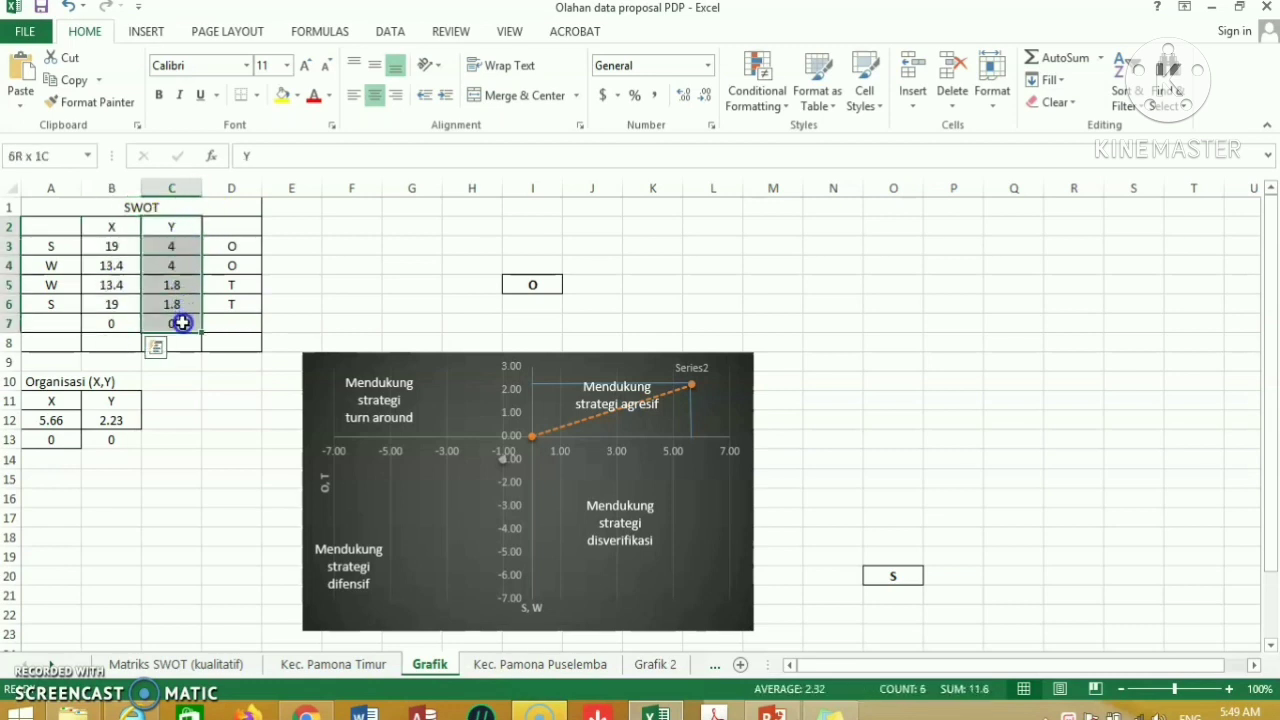
pyautogui.click(50, 244)
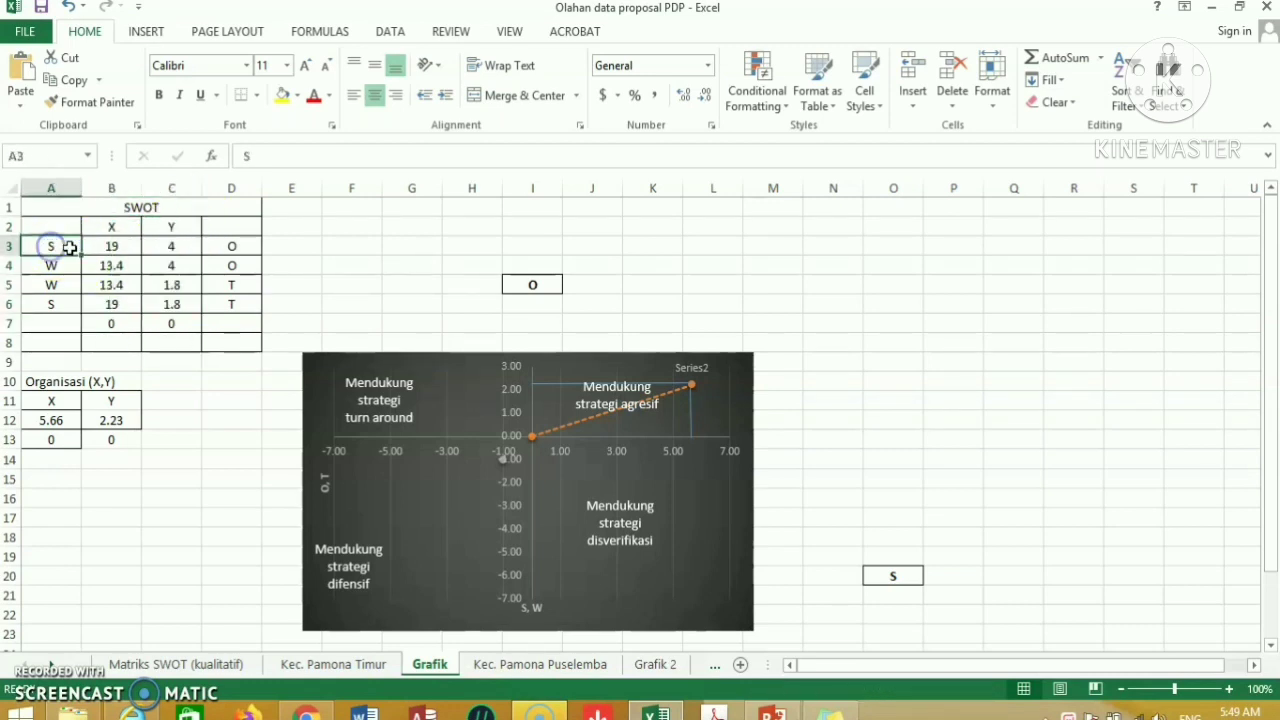
pyautogui.moveTo(63, 249); pyautogui.dragTo(59, 283)
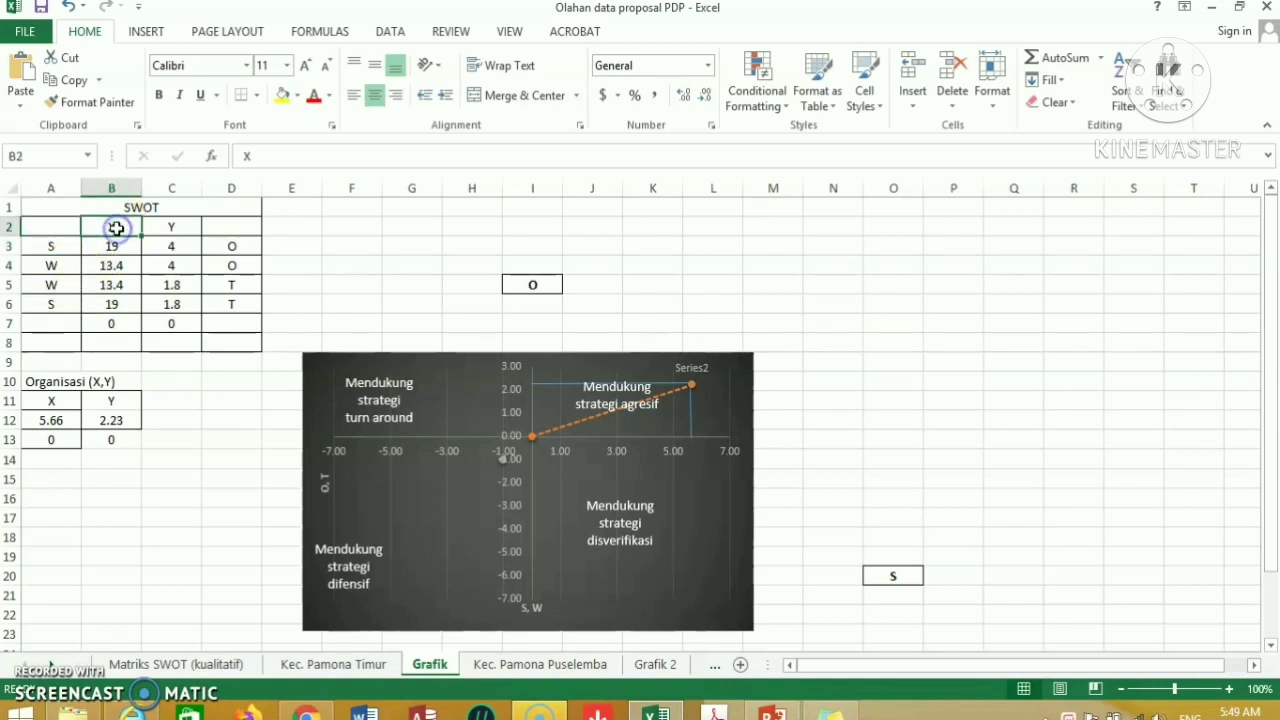
pyautogui.click(241, 248)
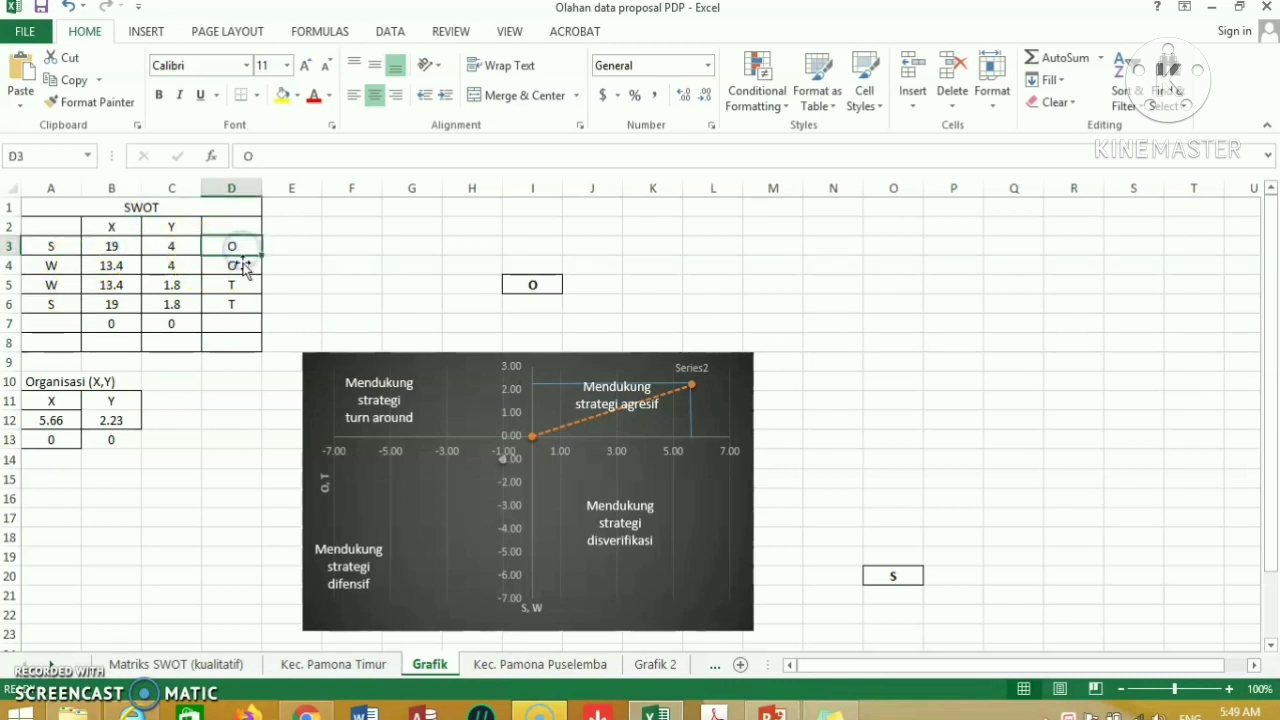
pyautogui.click(243, 287)
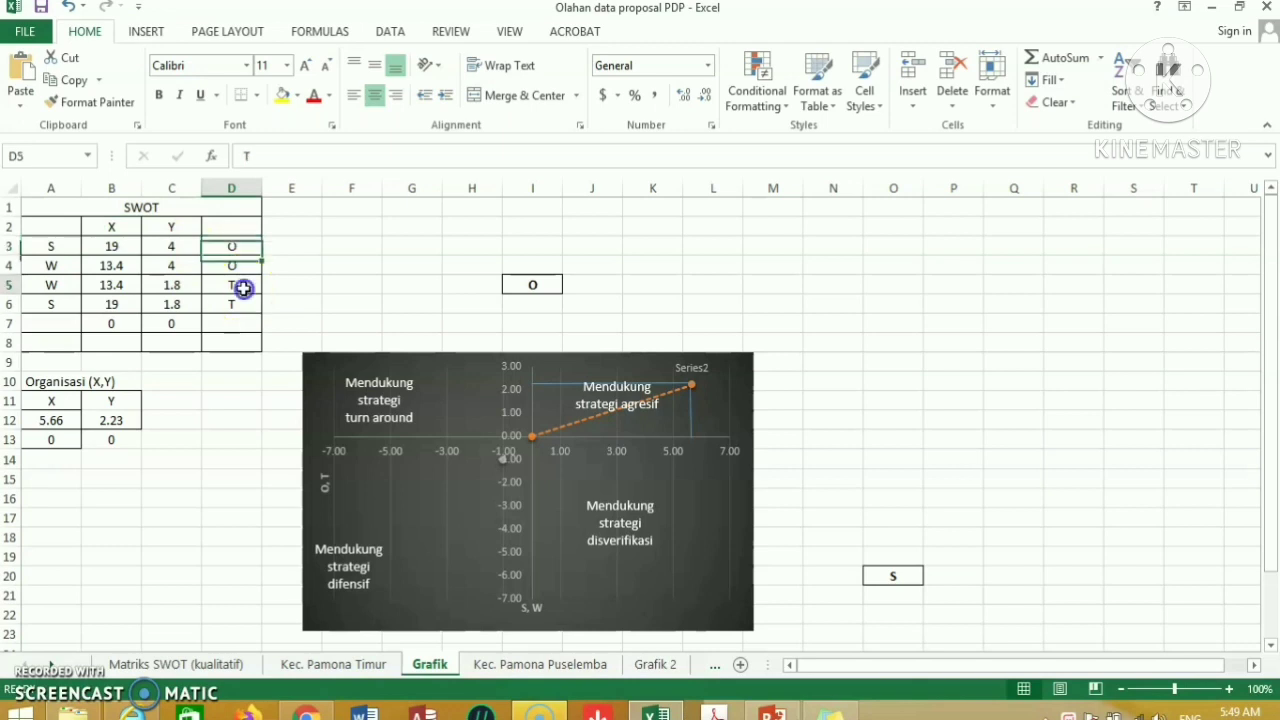
pyautogui.click(172, 224)
pyautogui.write('Y')
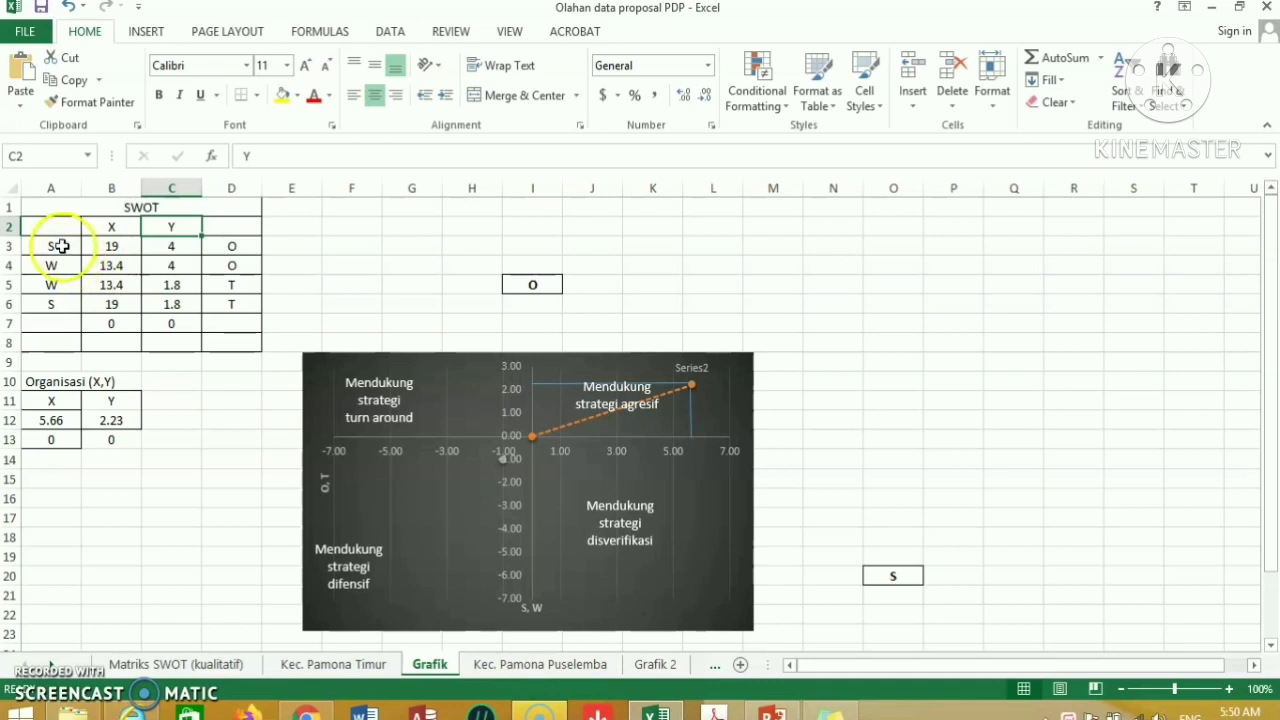
pyautogui.click(60, 250)
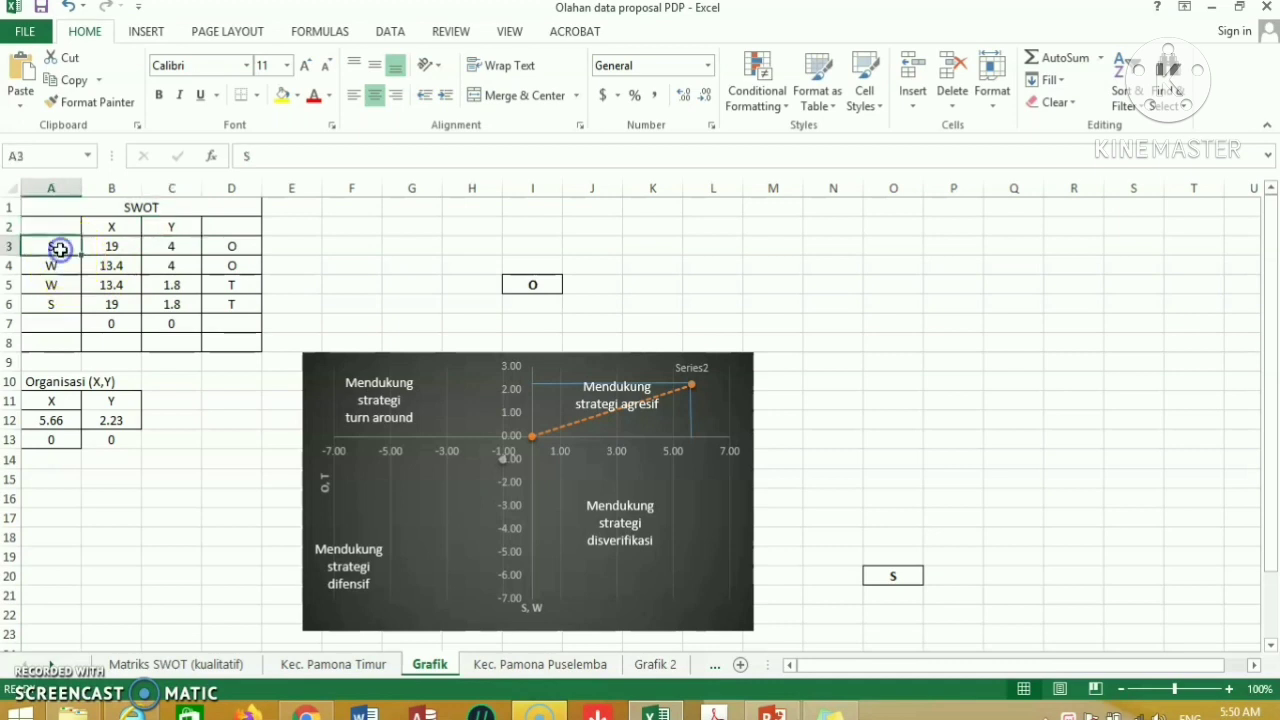
pyautogui.click(62, 262)
pyautogui.click(63, 246)
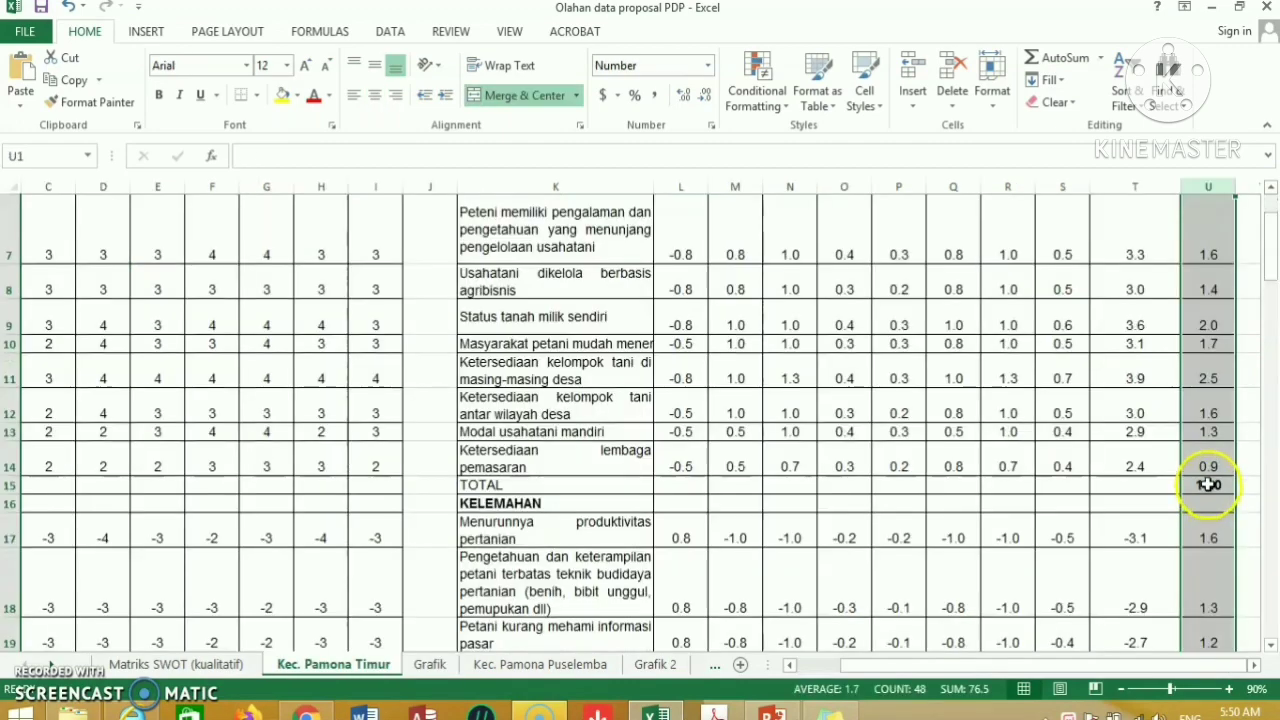
# Step: Match the strengths TOTAL in U15 against the Grafik table's S row: X 19 in B3, Y 4 in C3
pyautogui.click(1208, 484)
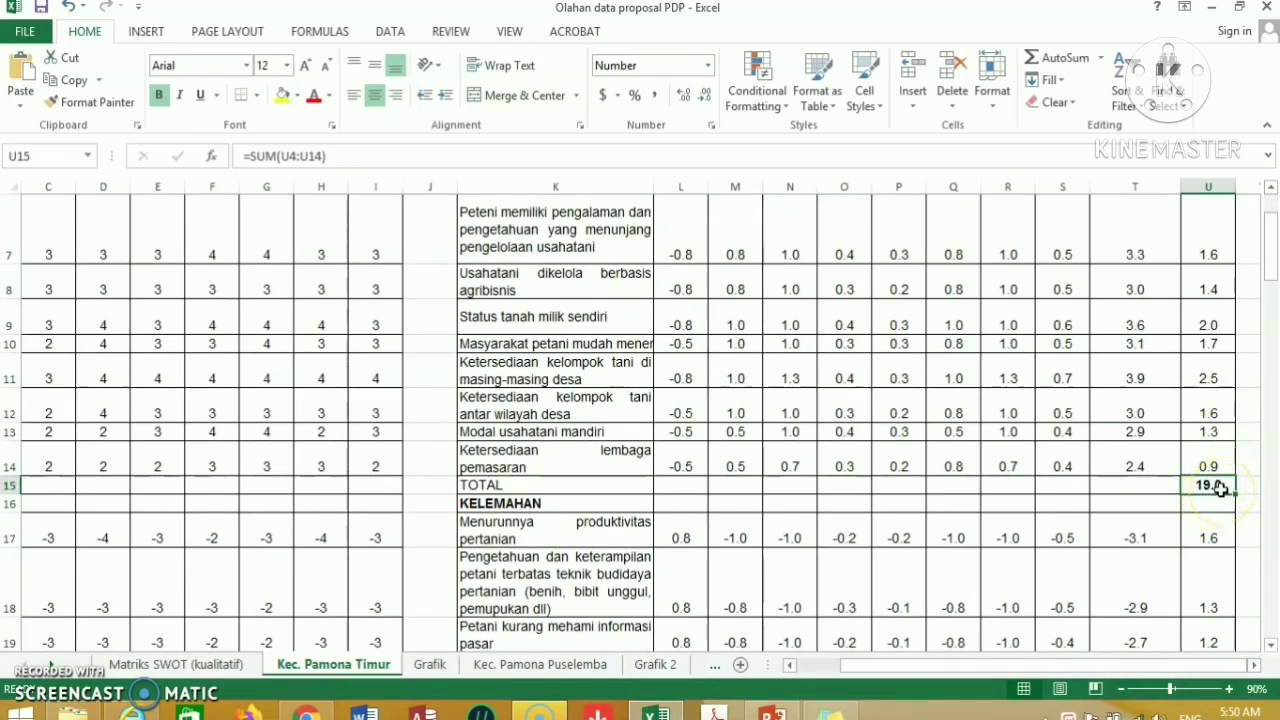
pyautogui.click(429, 665)
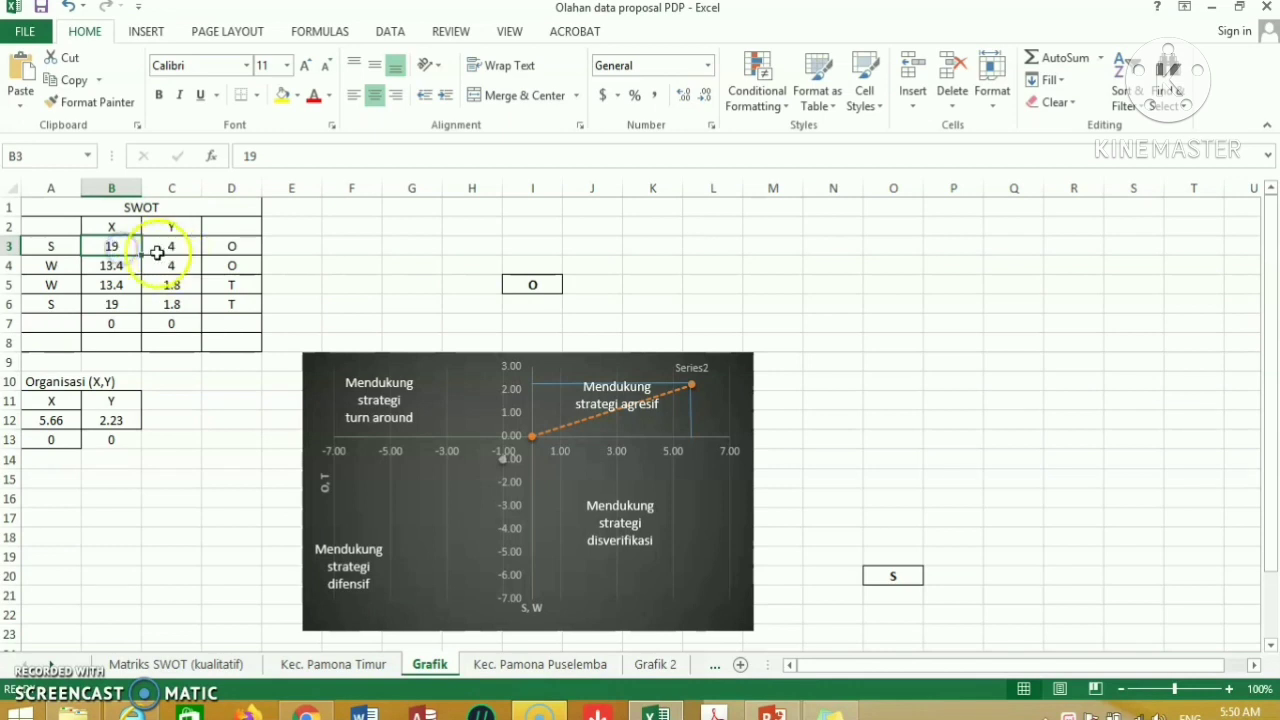
pyautogui.click(111, 227)
pyautogui.click(113, 247)
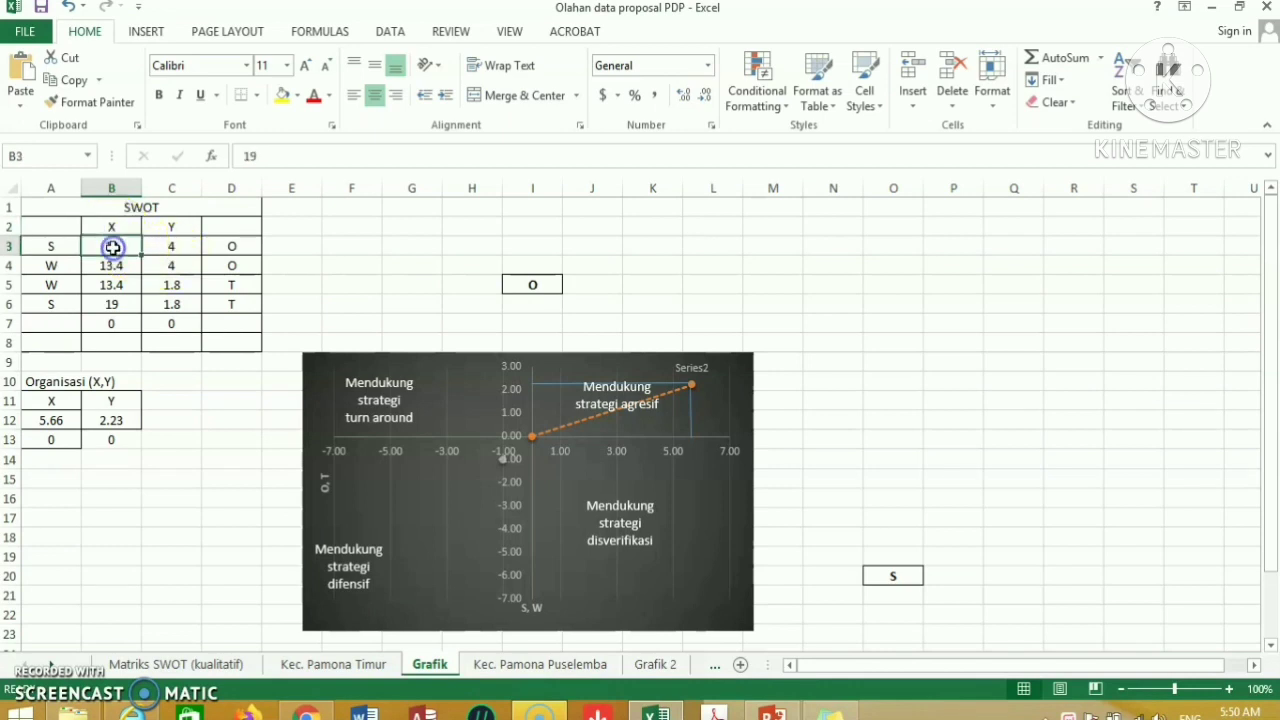
pyautogui.click(57, 245)
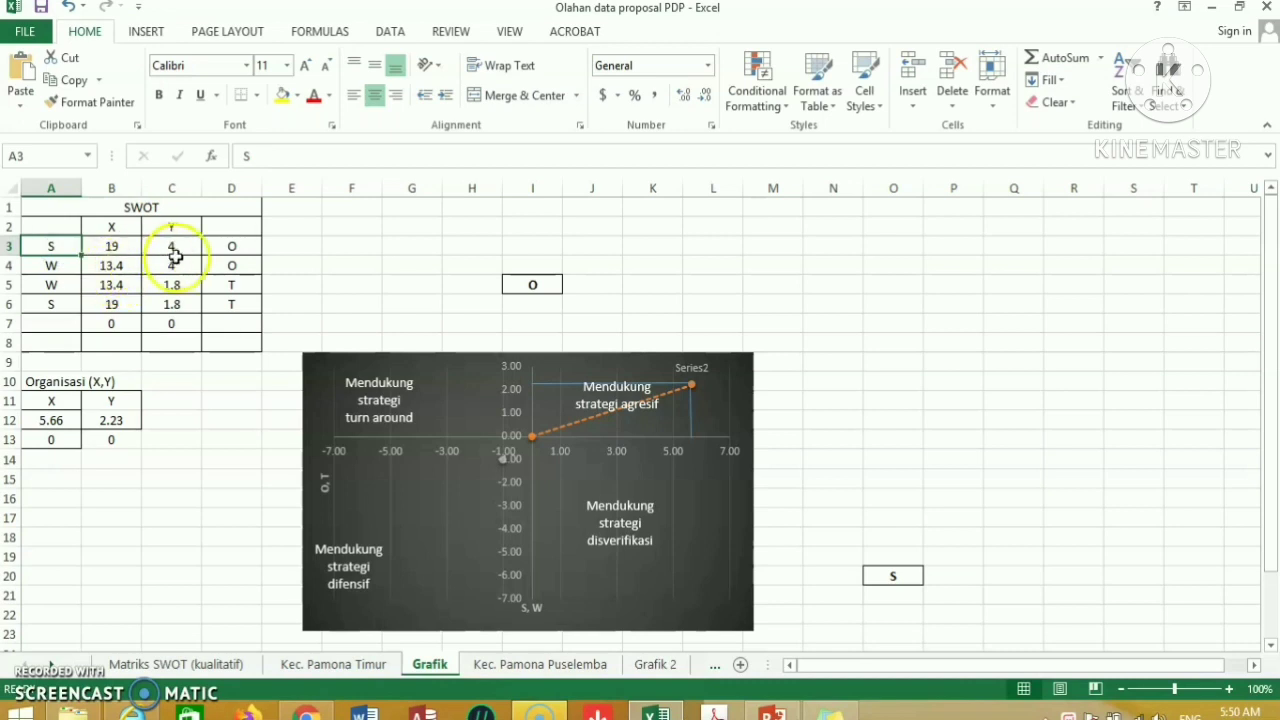
pyautogui.click(237, 246)
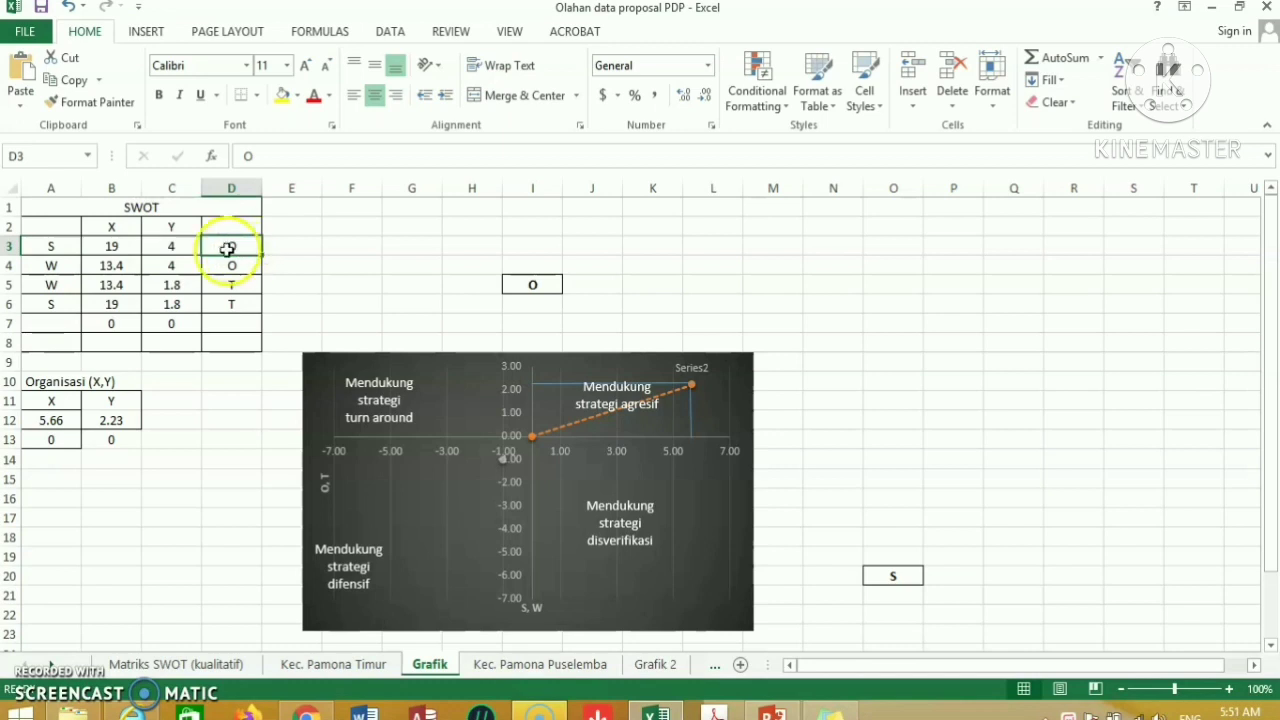
pyautogui.click(71, 250)
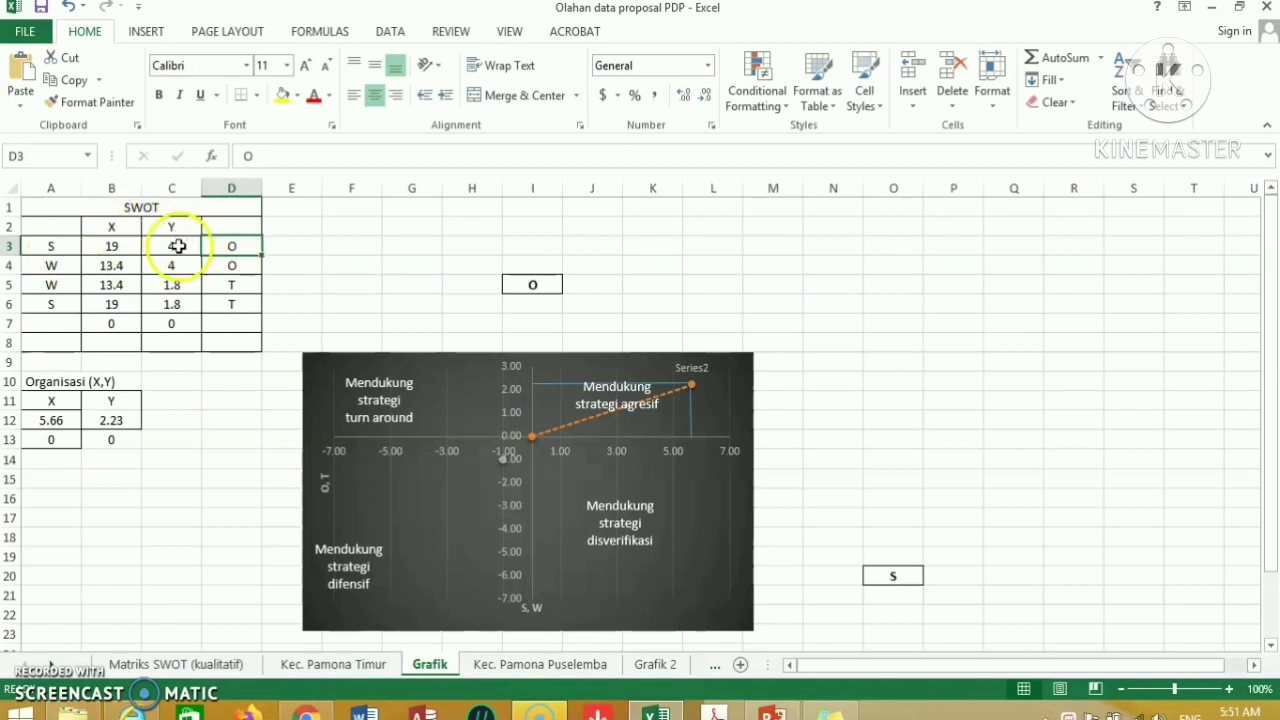
pyautogui.click(178, 246)
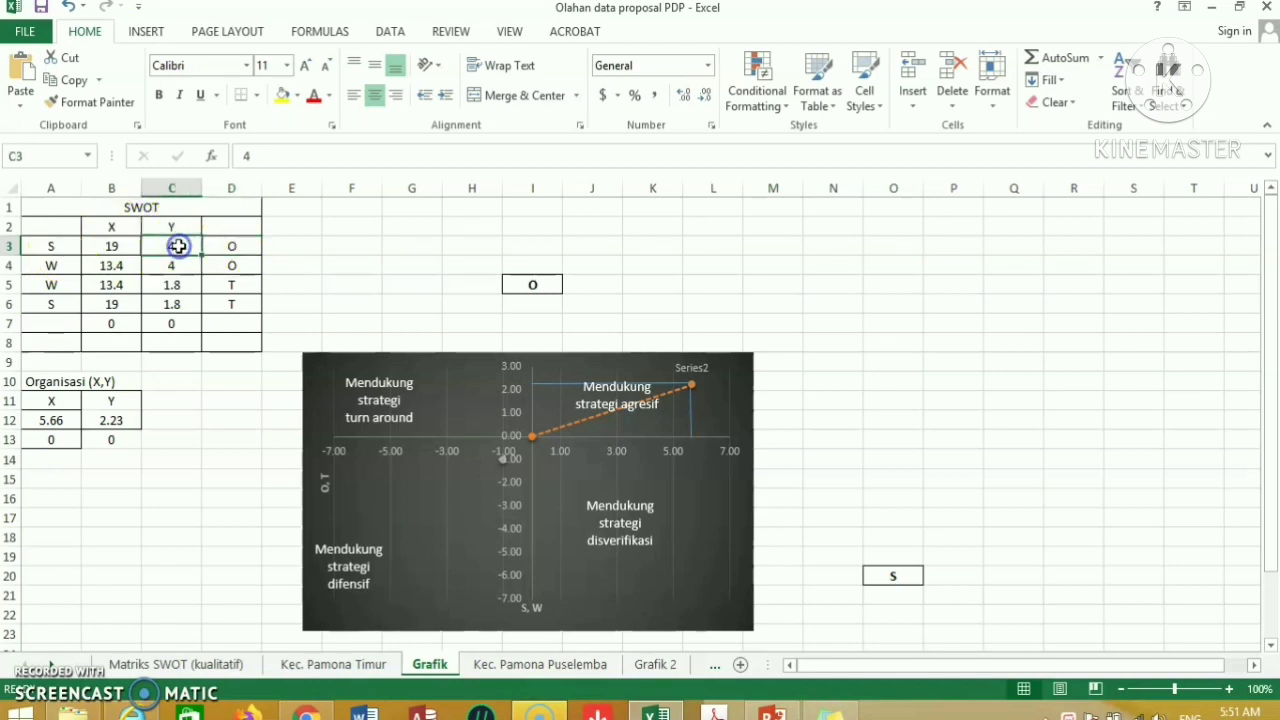
# Step: Confirm the opportunities total 4.0 in U43, then inspect the plotted organisation point and its A12/B12 formulas
pyautogui.click(360, 660)
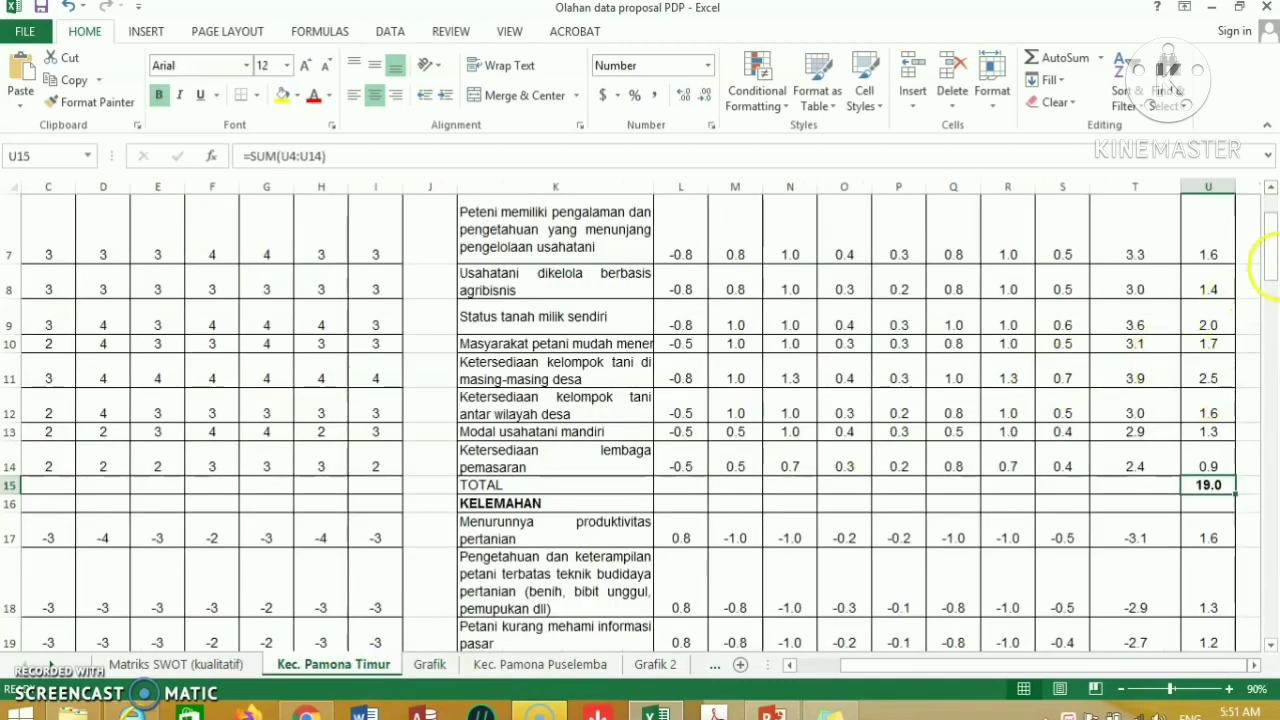
pyautogui.moveTo(1274, 310); pyautogui.dragTo(1274, 362)
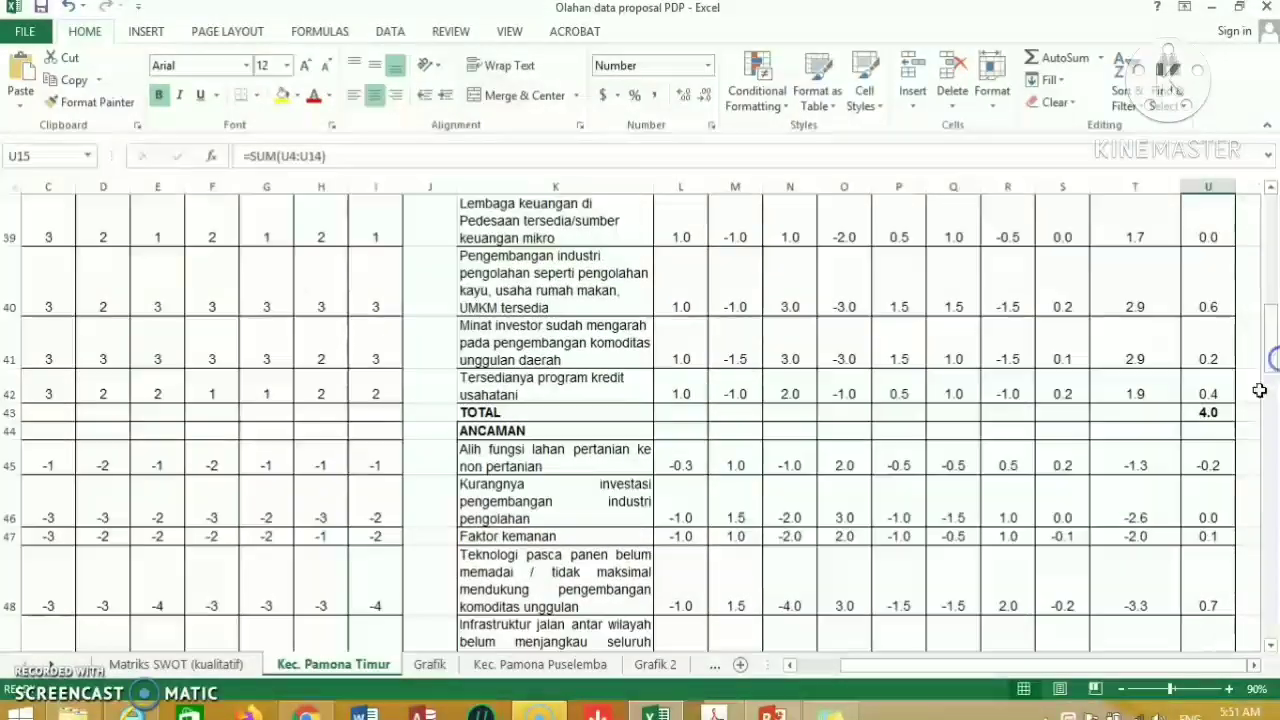
pyautogui.click(1208, 412)
pyautogui.click(436, 666)
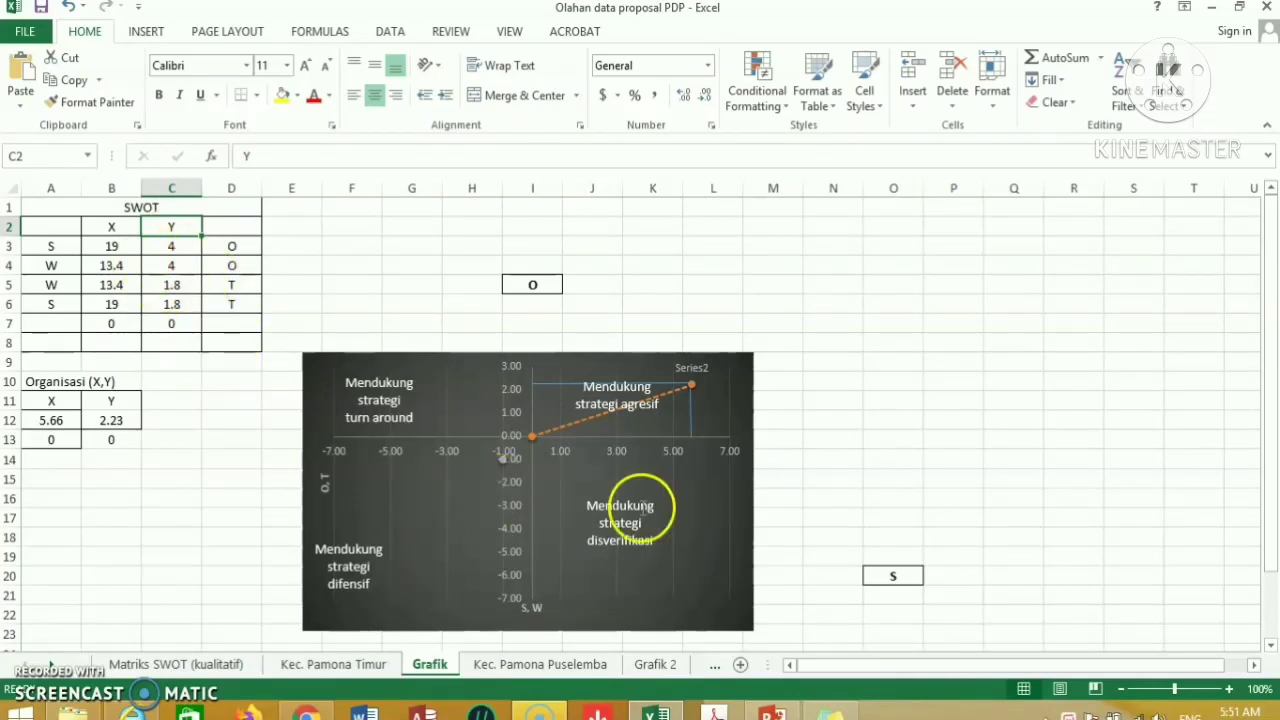
pyautogui.click(626, 424)
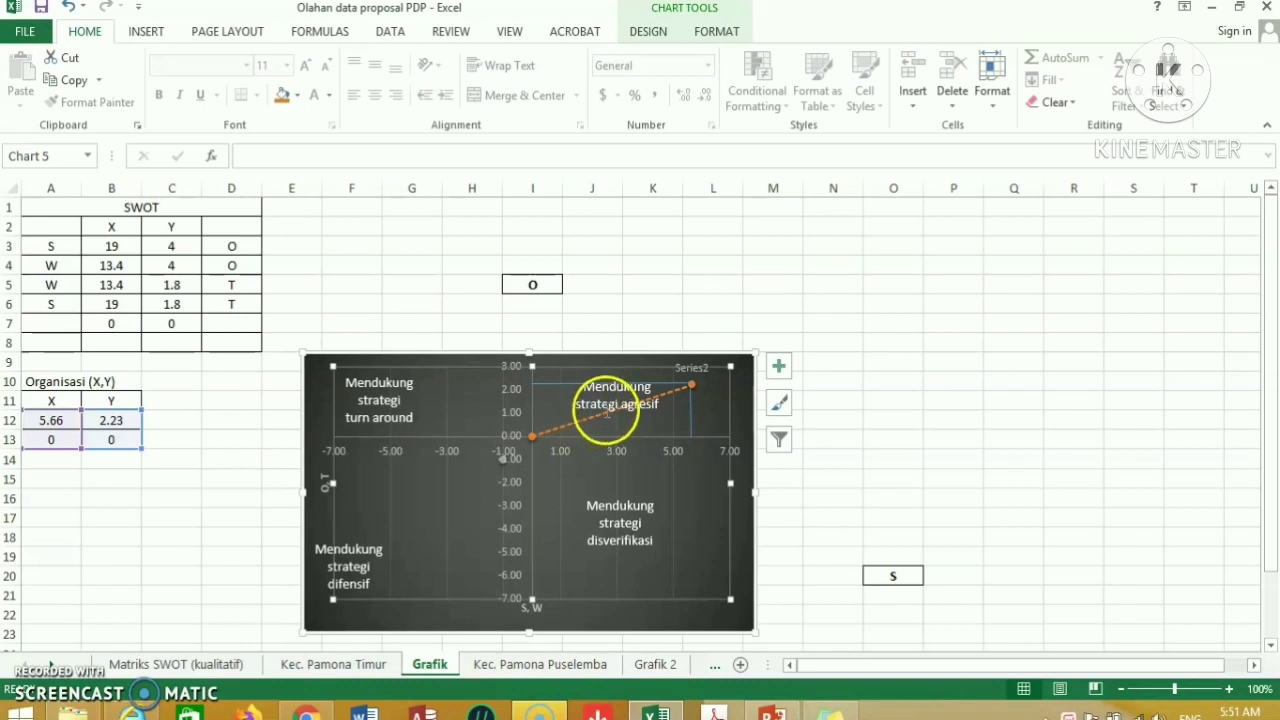
pyautogui.click(693, 384)
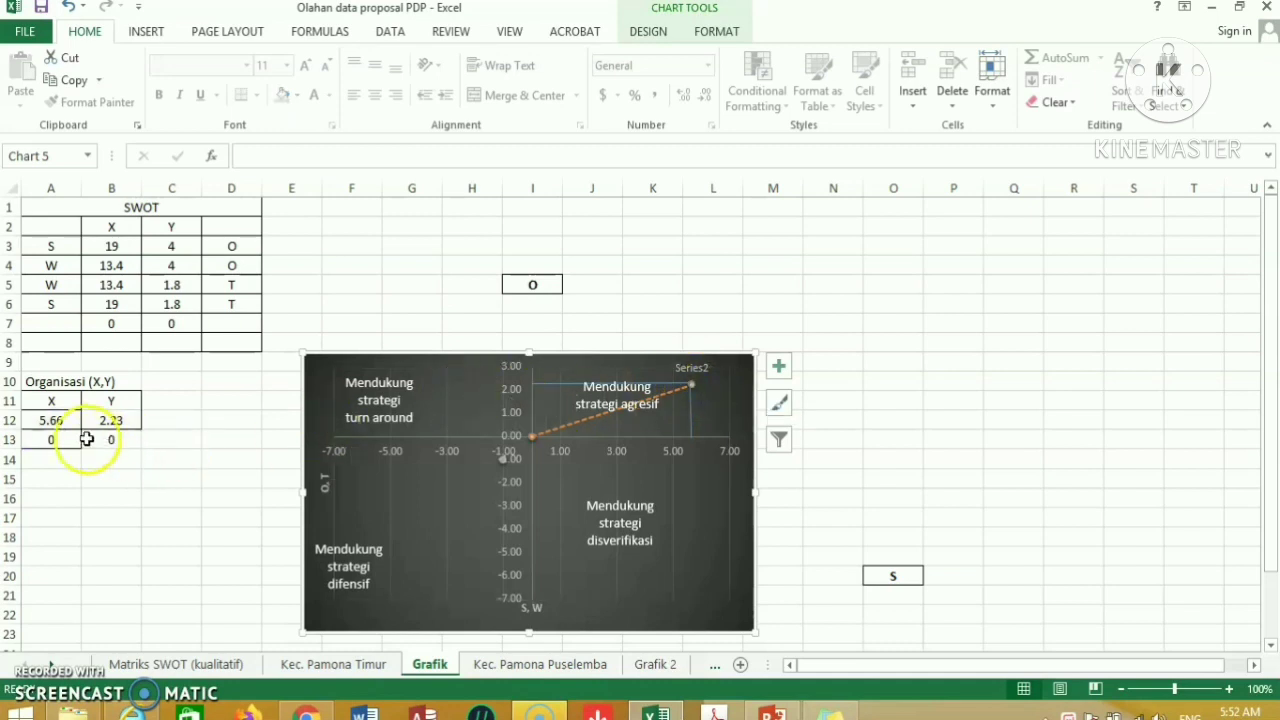
pyautogui.click(57, 422)
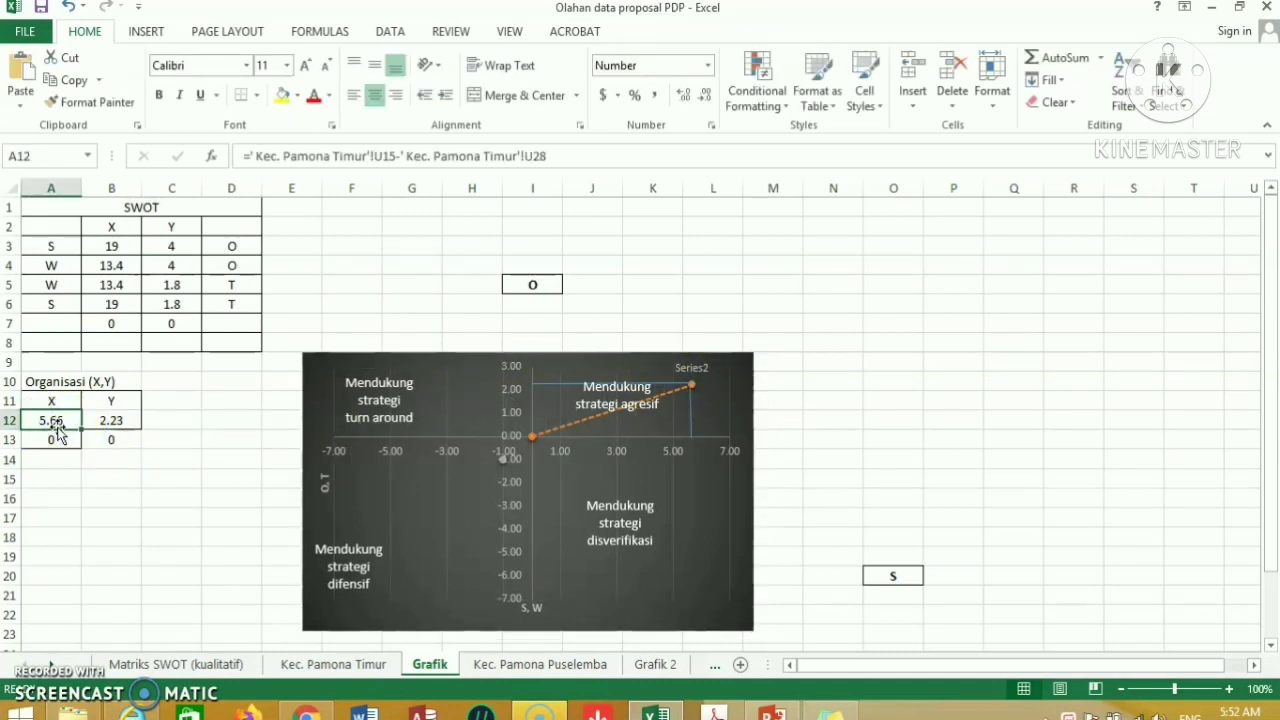
pyautogui.click(118, 421)
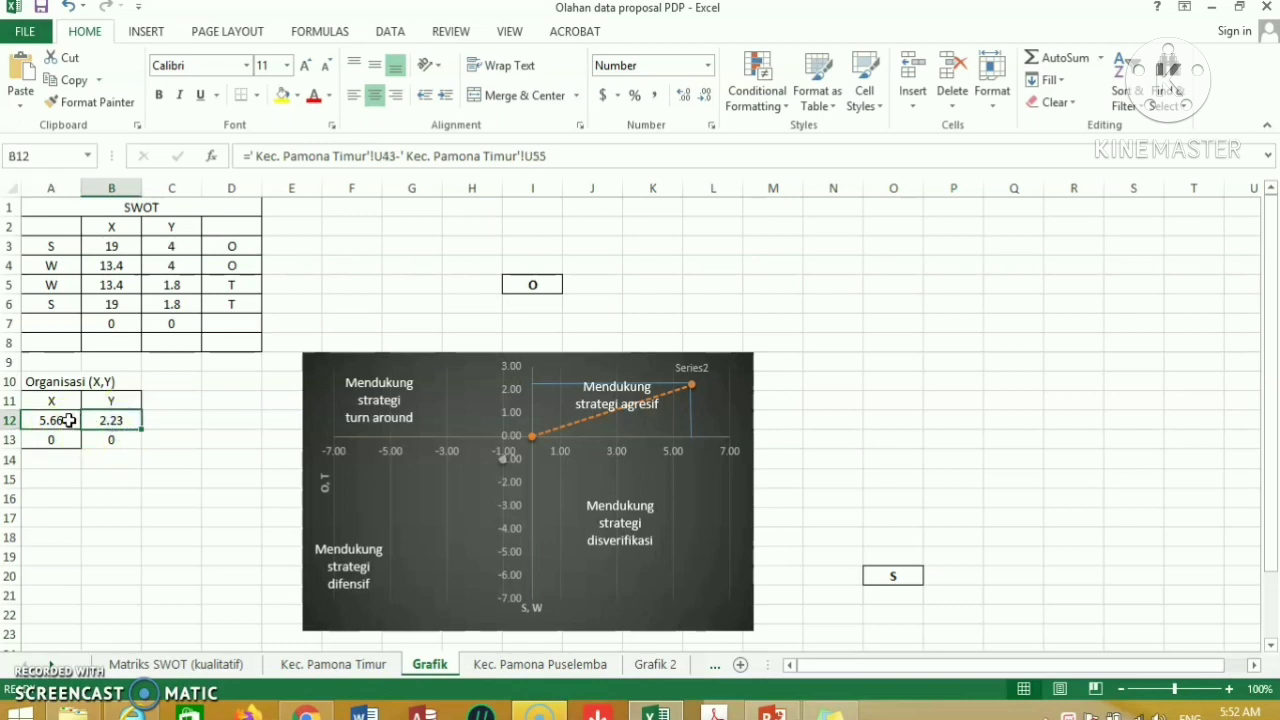
pyautogui.click(68, 421)
pyautogui.click(58, 402)
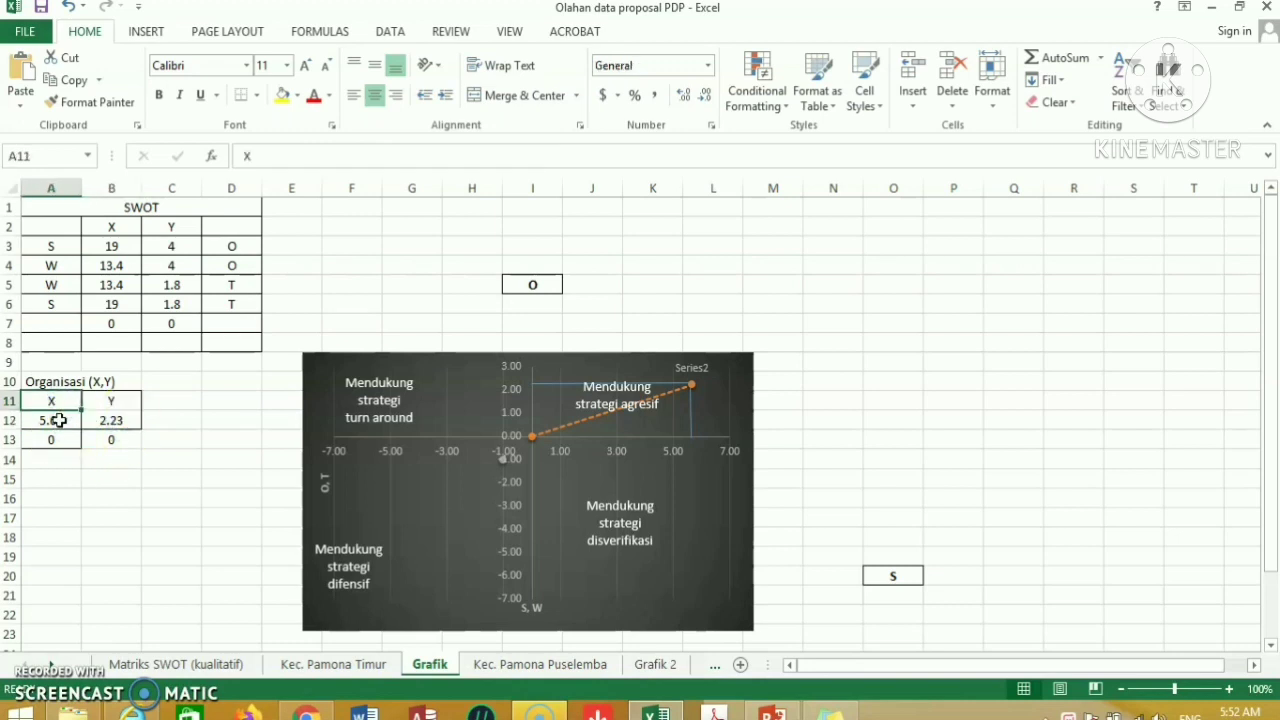
pyautogui.click(59, 421)
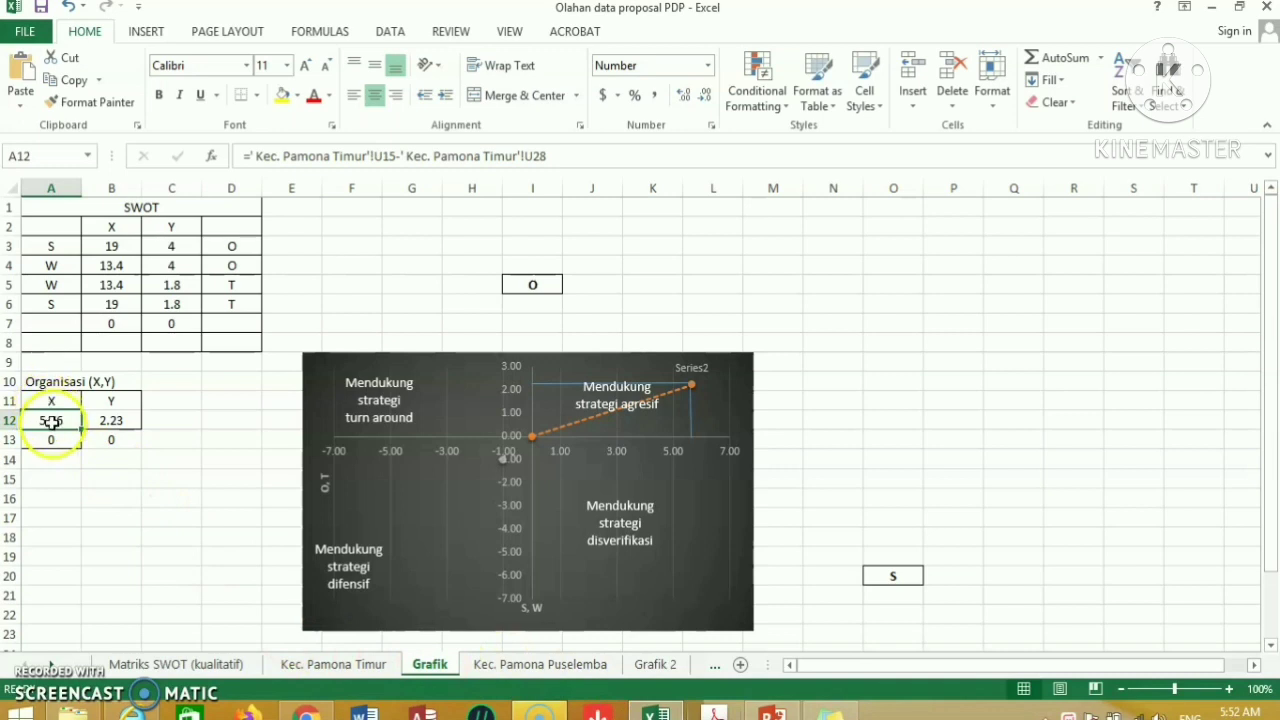
pyautogui.click(118, 421)
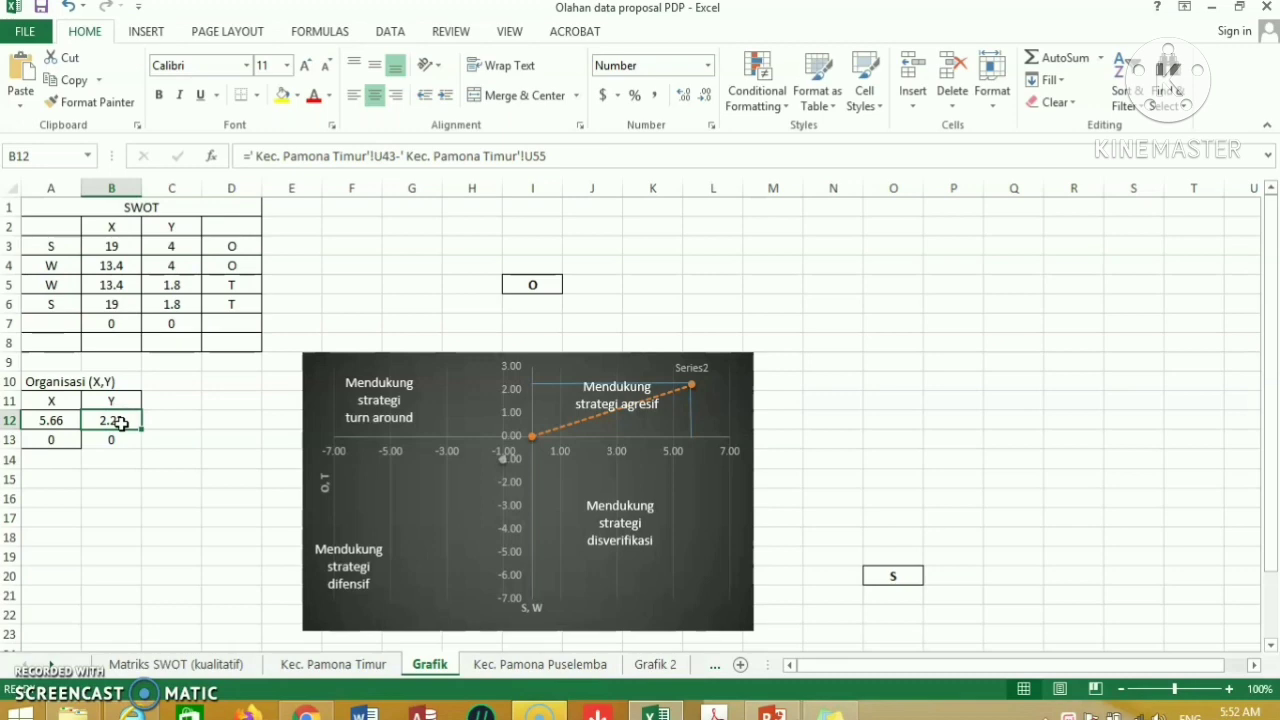
# Step: Check U15 and weaknesses total 13.4 in U28 against X = U15−U28 and Y = U43−U55, then switch to PowerPoint
pyautogui.click(343, 663)
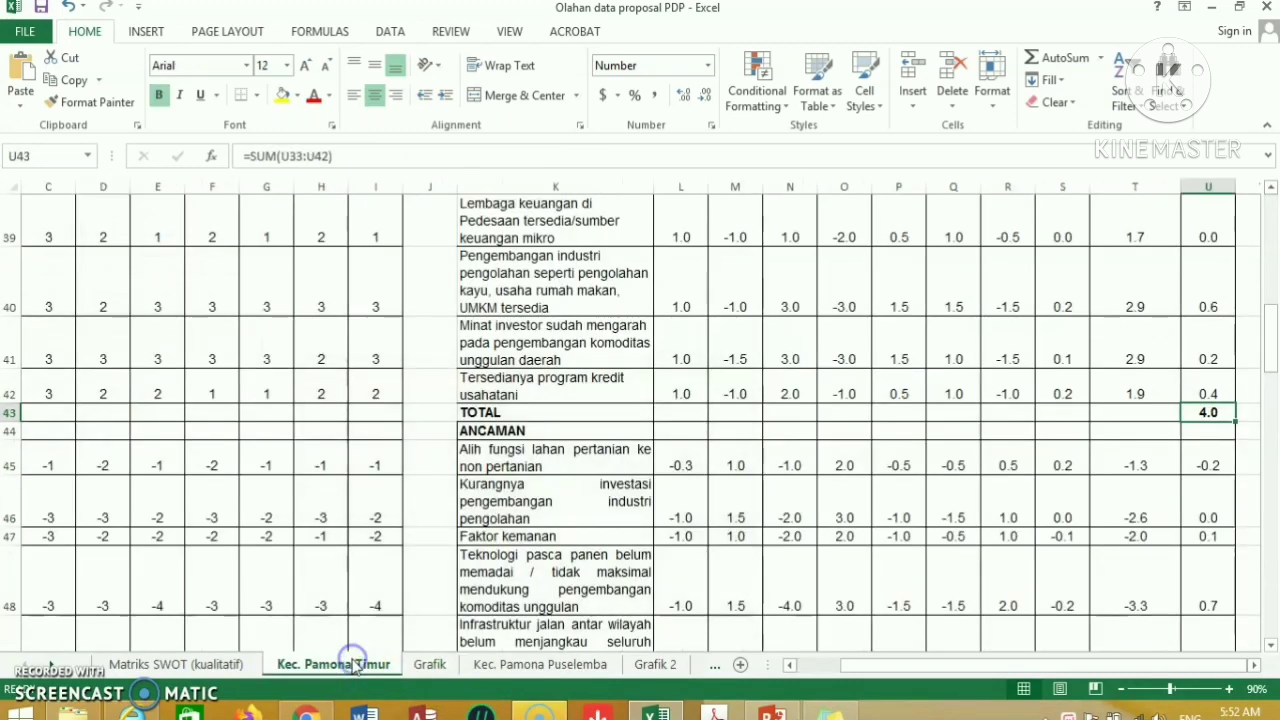
pyautogui.scroll(2, 1243, 343)
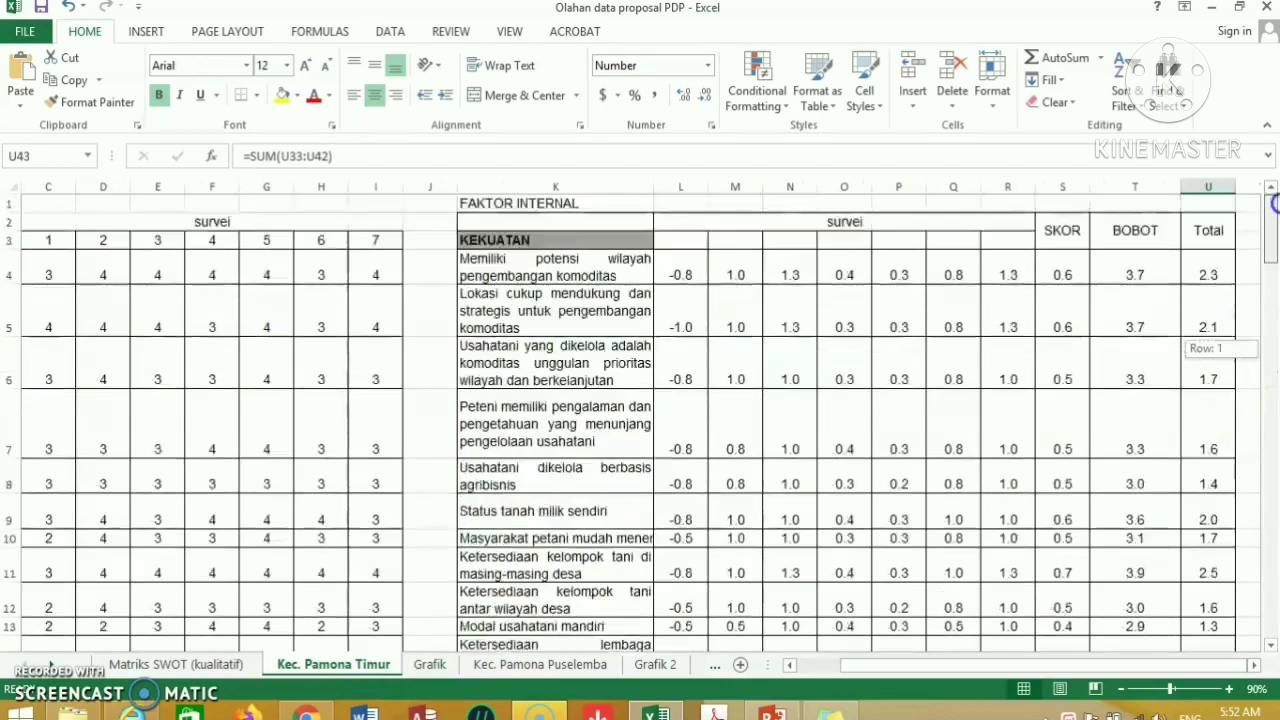
pyautogui.scroll(11, 1250, 337)
pyautogui.scroll(-3, 1212, 343)
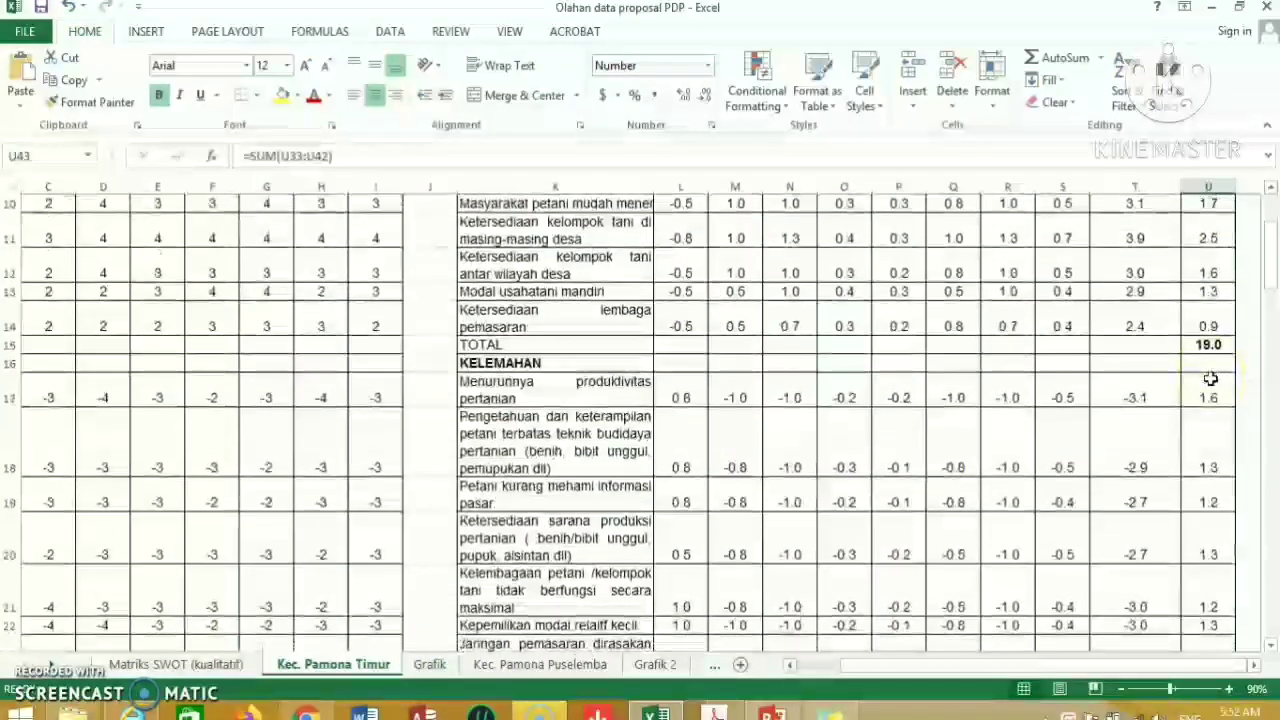
pyautogui.click(1212, 343)
pyautogui.moveTo(1270, 250); pyautogui.dragTo(1272, 312)
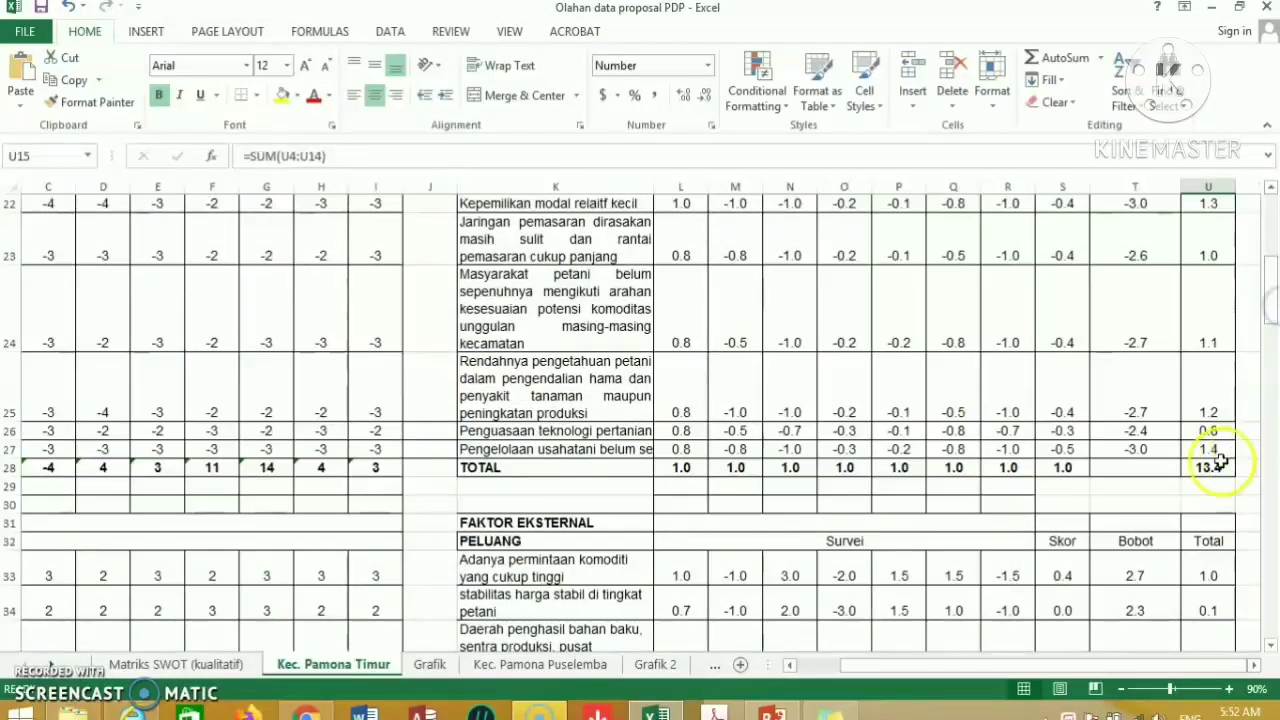
pyautogui.click(1211, 467)
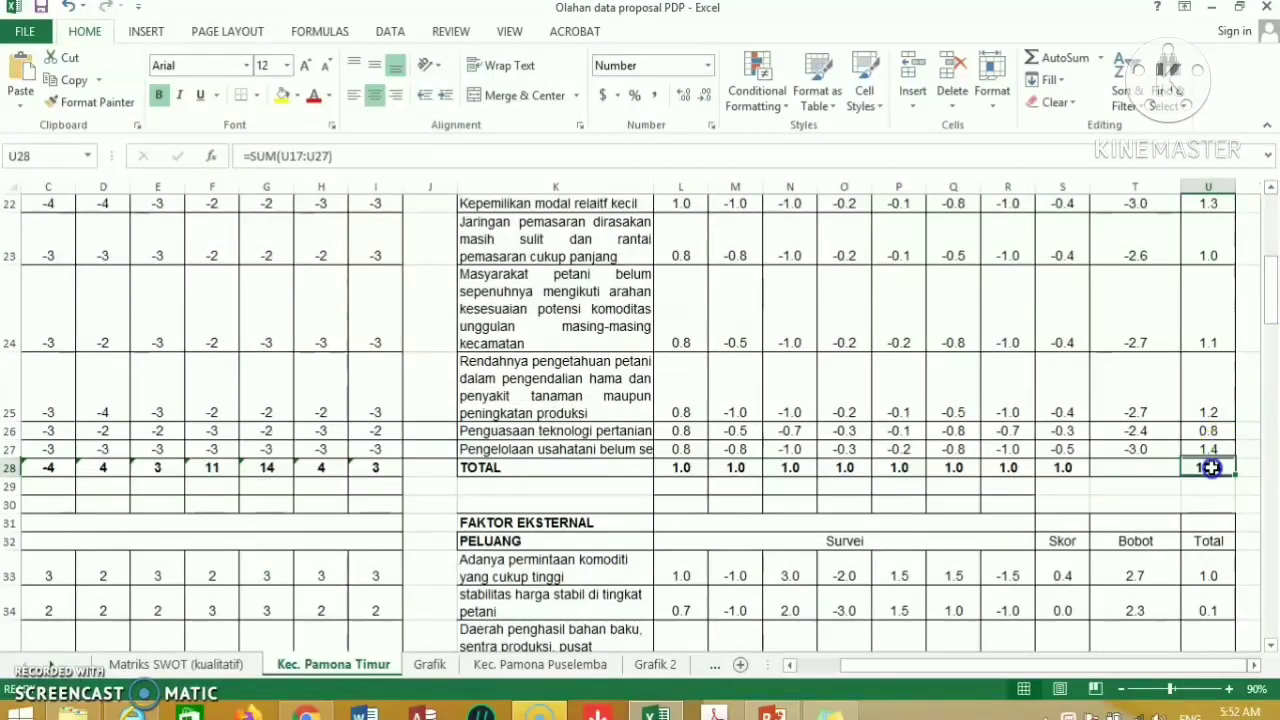
pyautogui.click(428, 664)
pyautogui.click(40, 420)
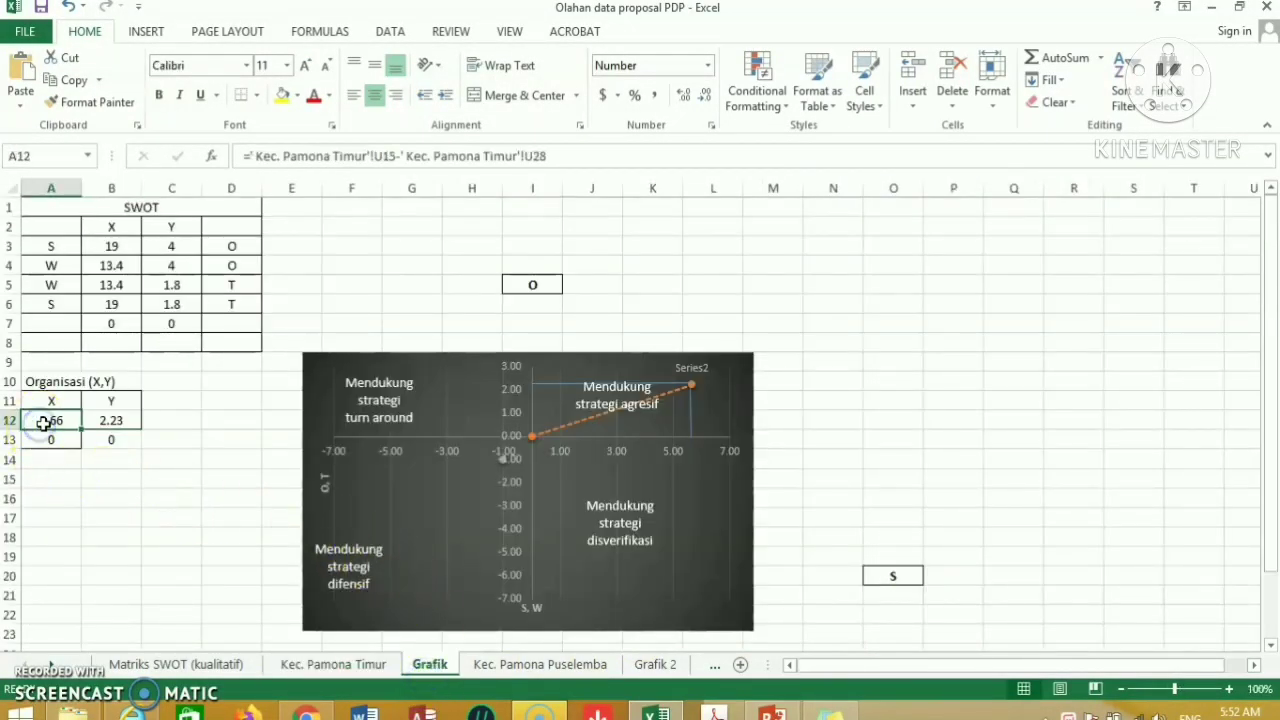
pyautogui.click(109, 426)
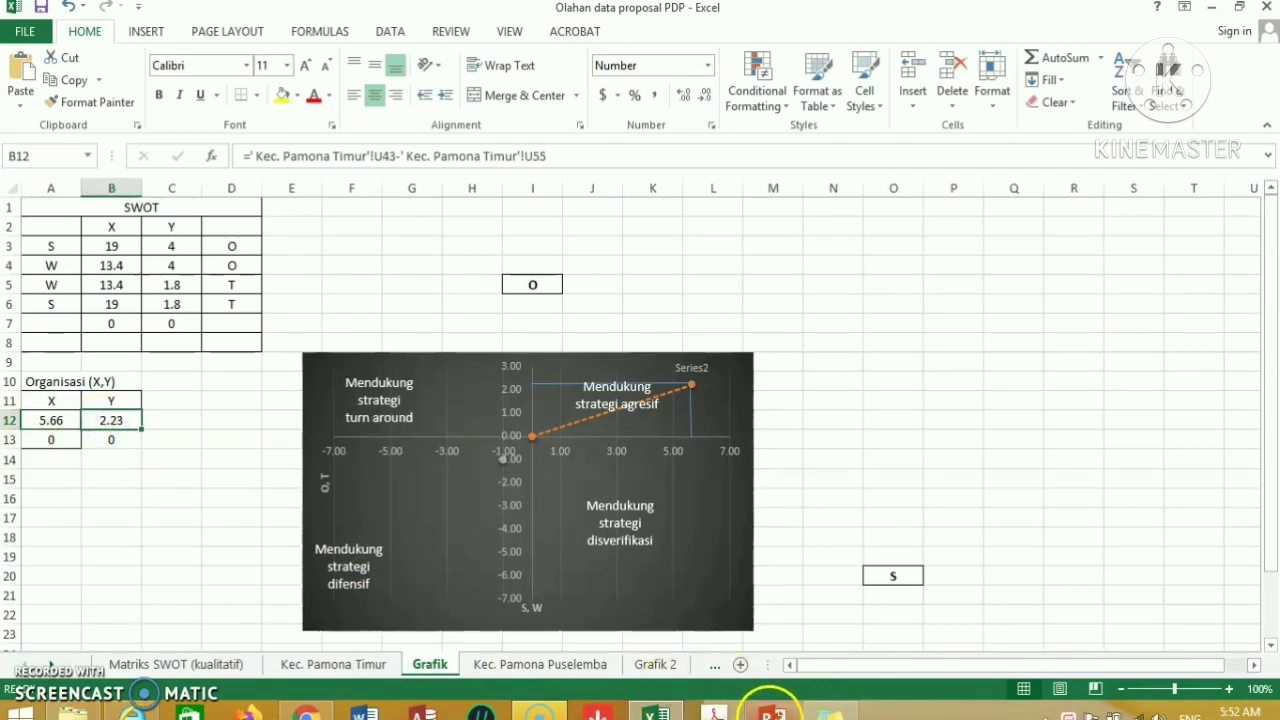
pyautogui.click(771, 712)
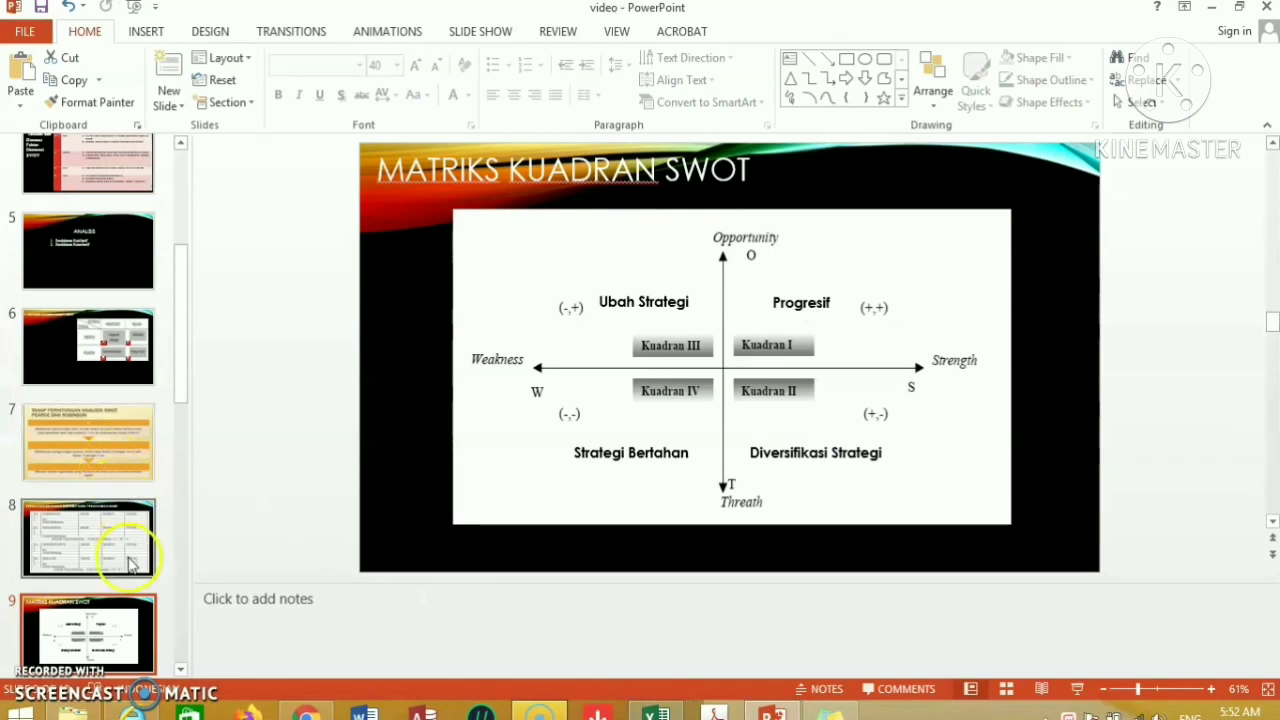
# Step: Show slide 8's SWOT calculation table and nudge its table picture slightly up and right
pyautogui.click(127, 560)
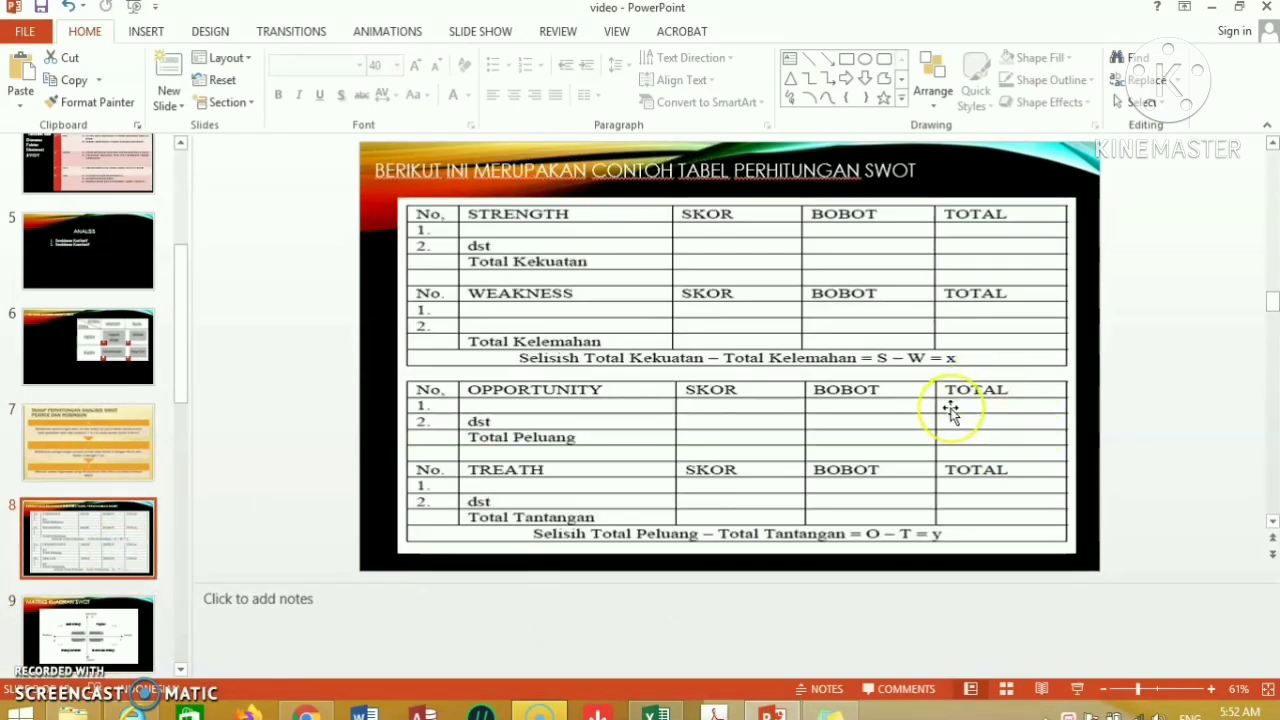
pyautogui.click(574, 364)
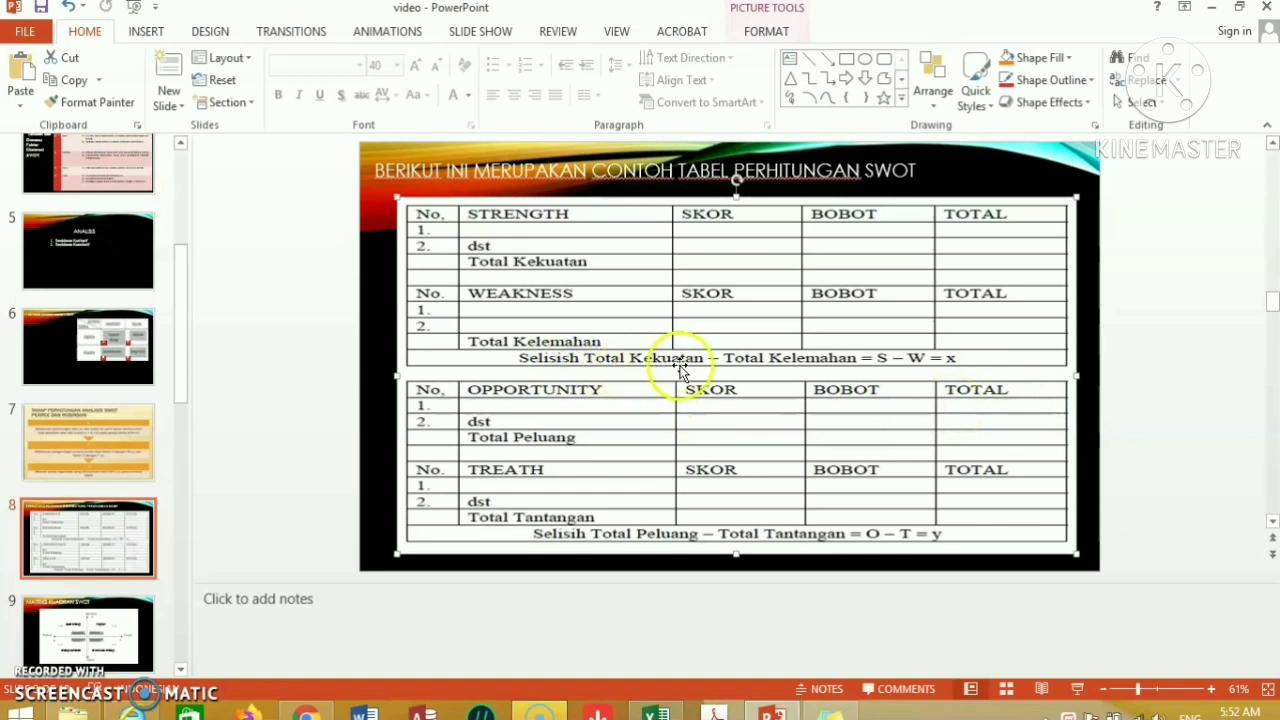
pyautogui.moveTo(793, 370); pyautogui.dragTo(859, 350)
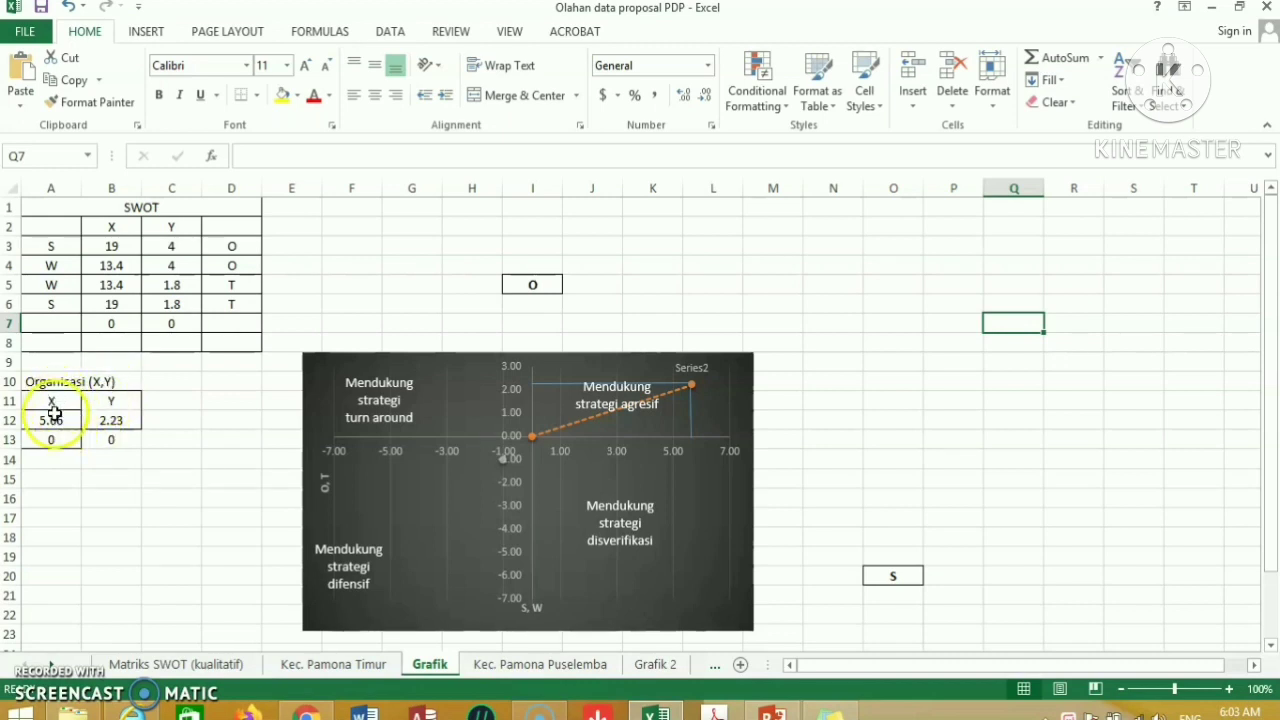
pyautogui.click(55, 422)
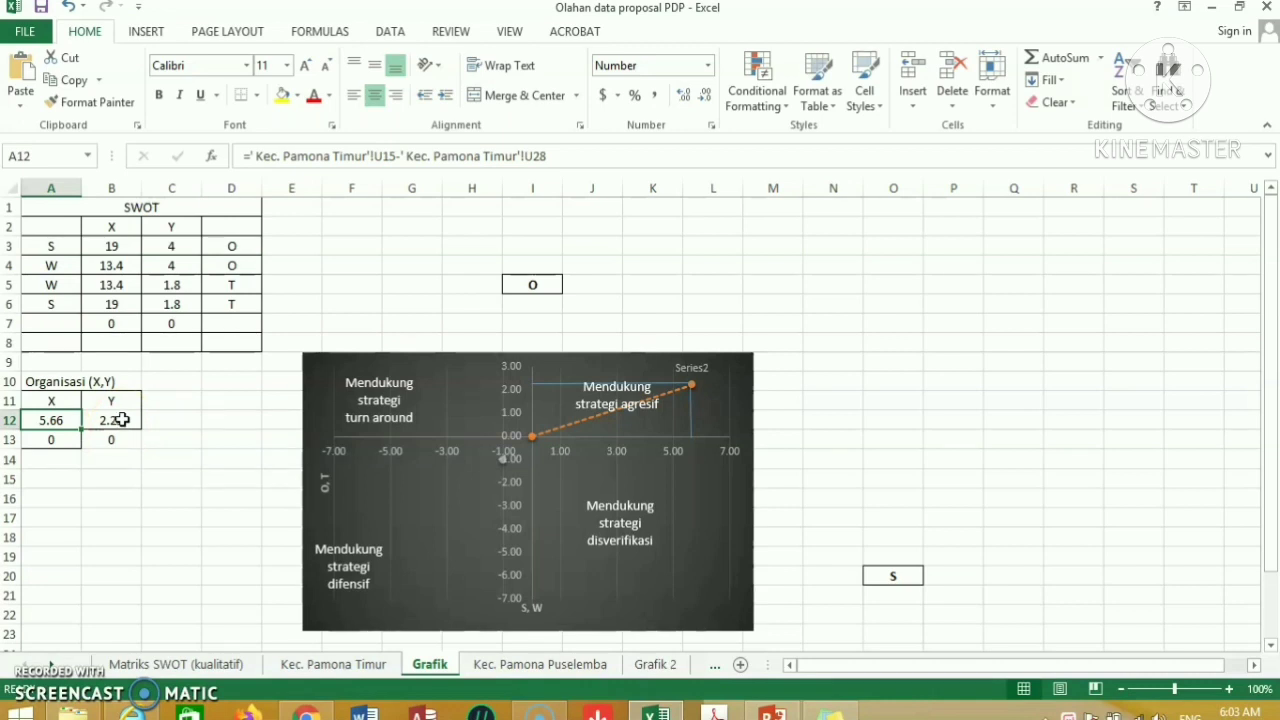
pyautogui.click(121, 419)
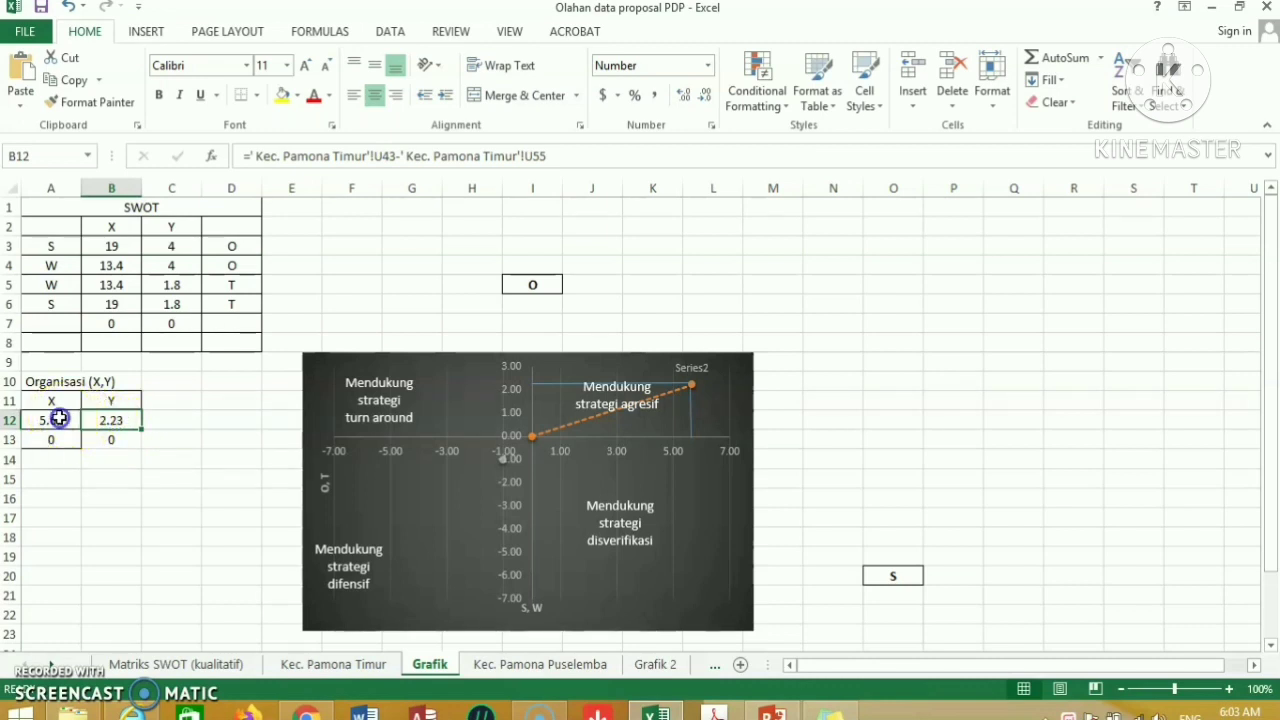
pyautogui.moveTo(60, 419); pyautogui.dragTo(86, 419)
pyautogui.moveTo(62, 400)
pyautogui.mouseDown()
pyautogui.moveTo(88, 403)
pyautogui.moveTo(102, 438)
pyautogui.mouseUp()
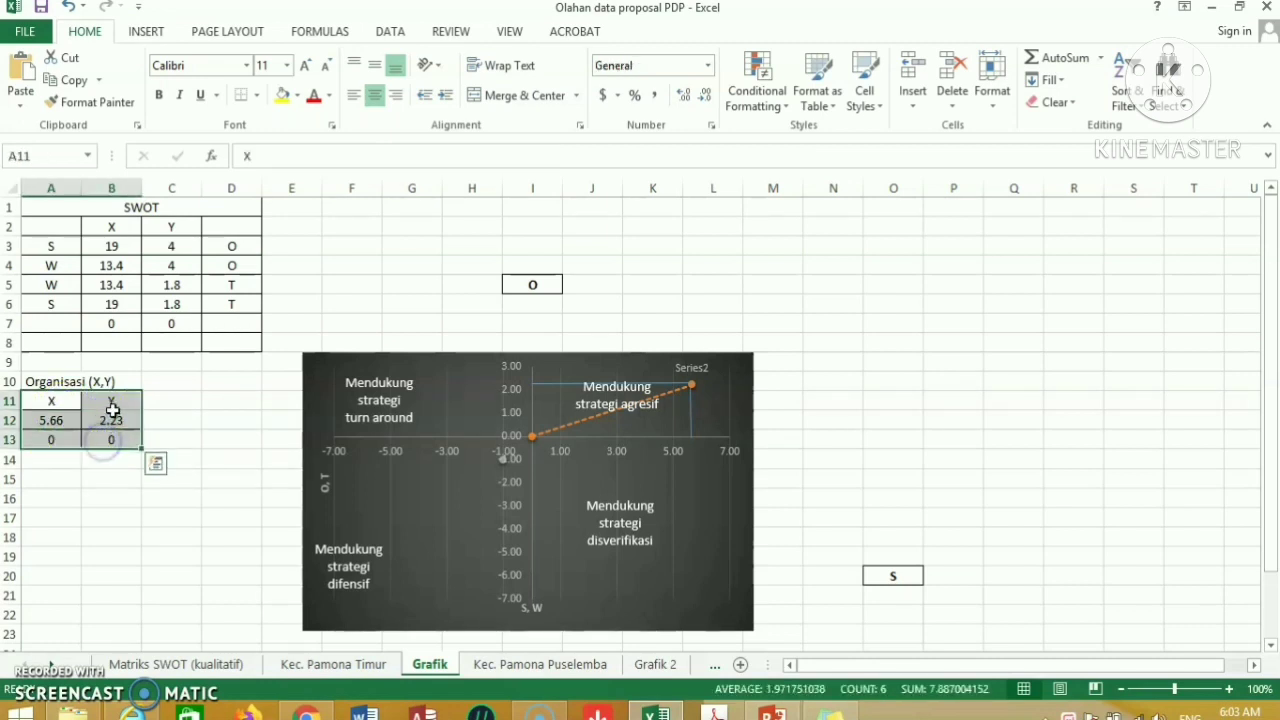
pyautogui.rightClick(113, 411)
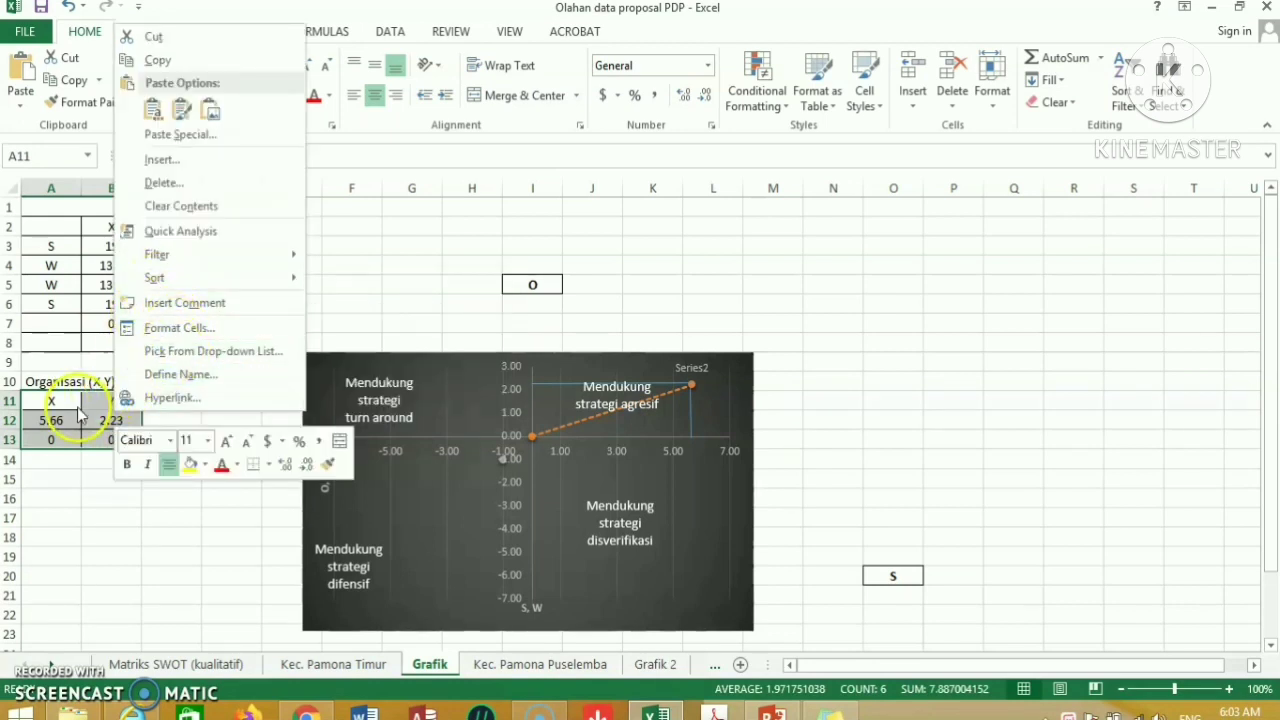
pyautogui.click(170, 232)
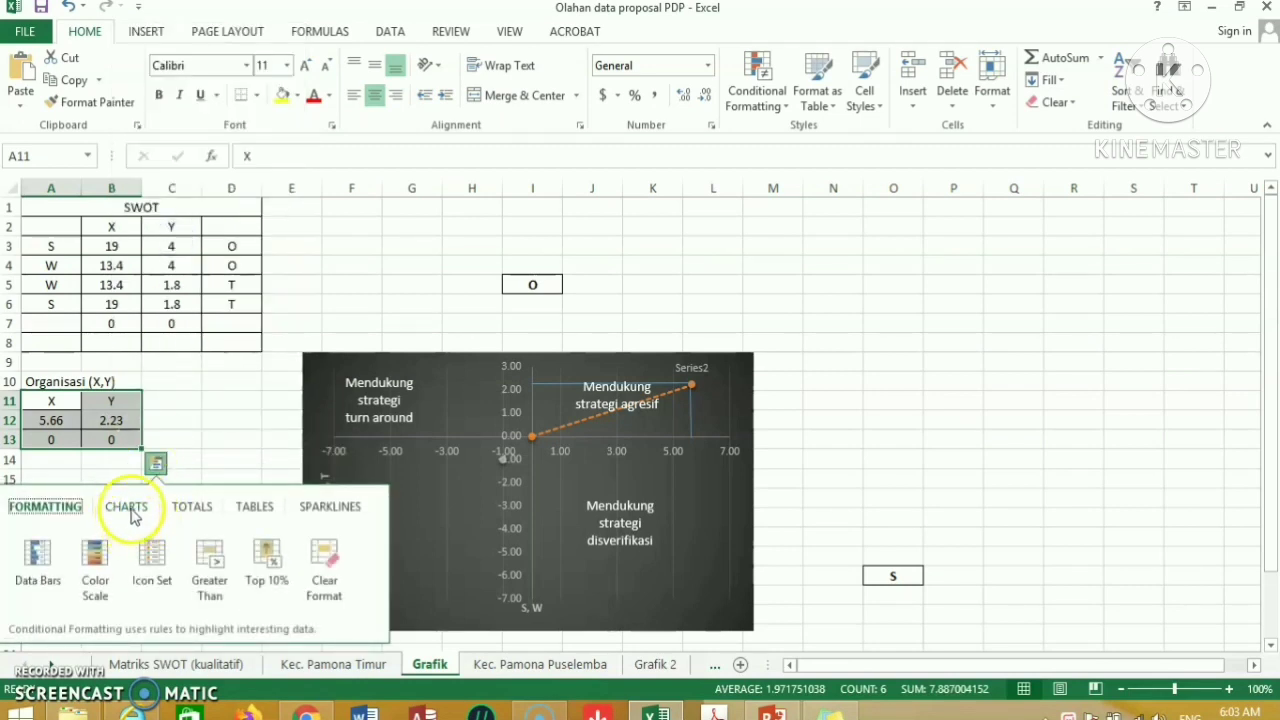
pyautogui.click(128, 507)
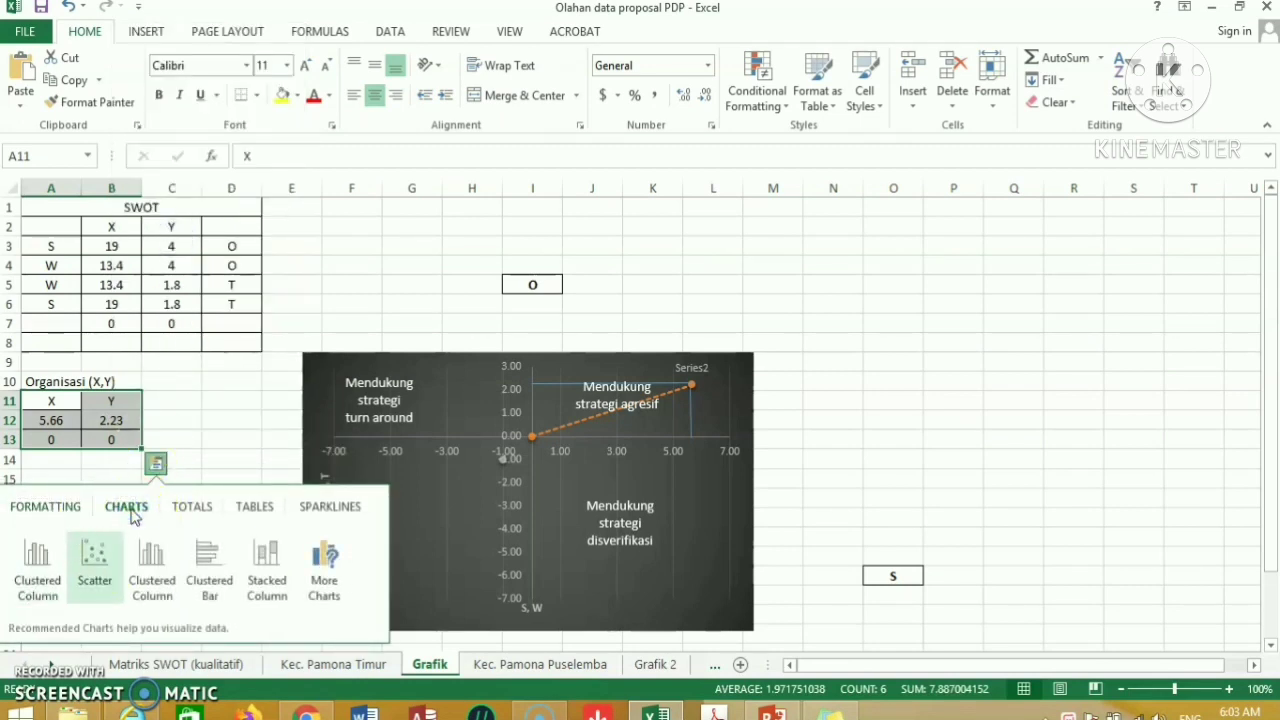
pyautogui.click(97, 575)
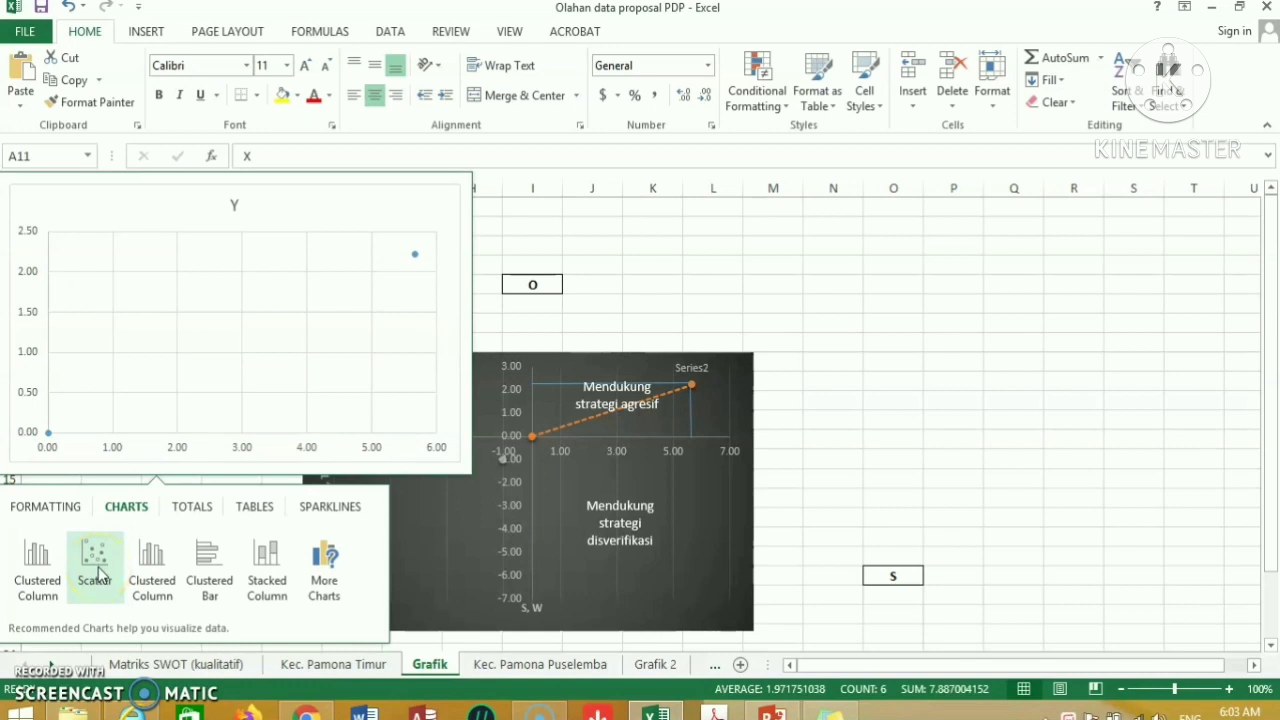
pyautogui.click(97, 575)
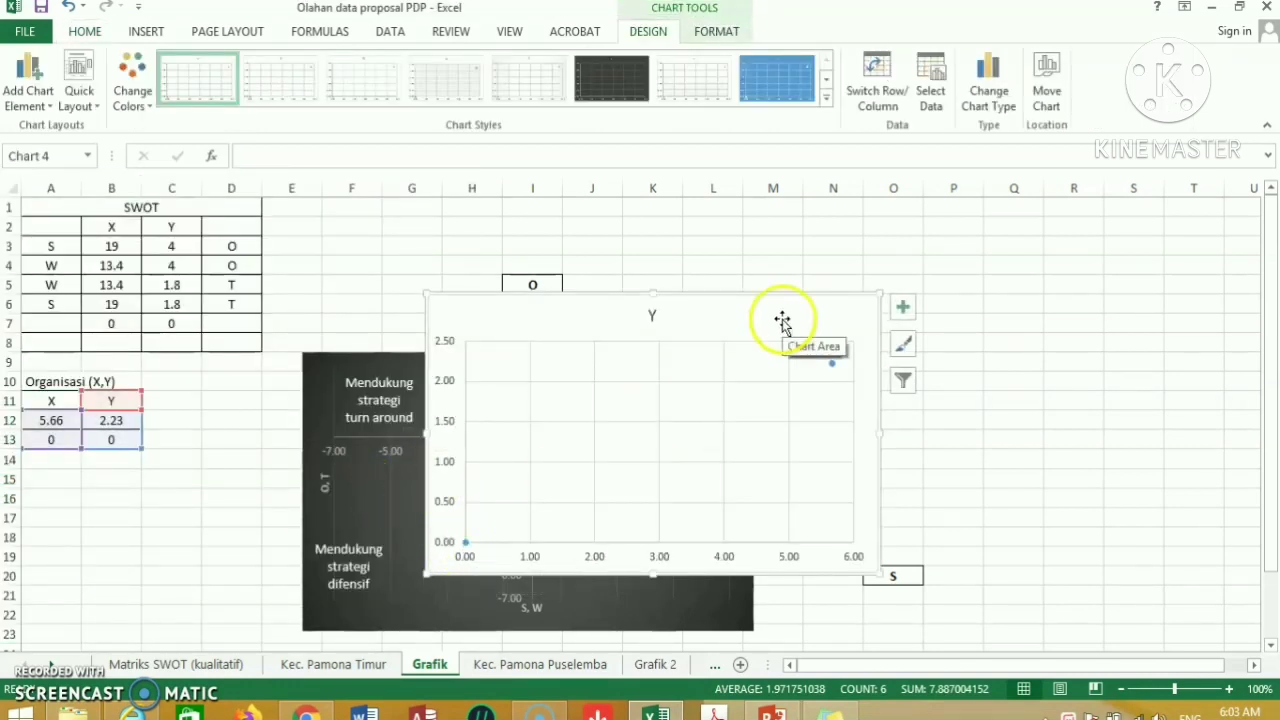
pyautogui.moveTo(784, 320)
pyautogui.mouseDown()
pyautogui.moveTo(824, 350)
pyautogui.moveTo(955, 165)
pyautogui.moveTo(1077, 314)
pyautogui.mouseUp()
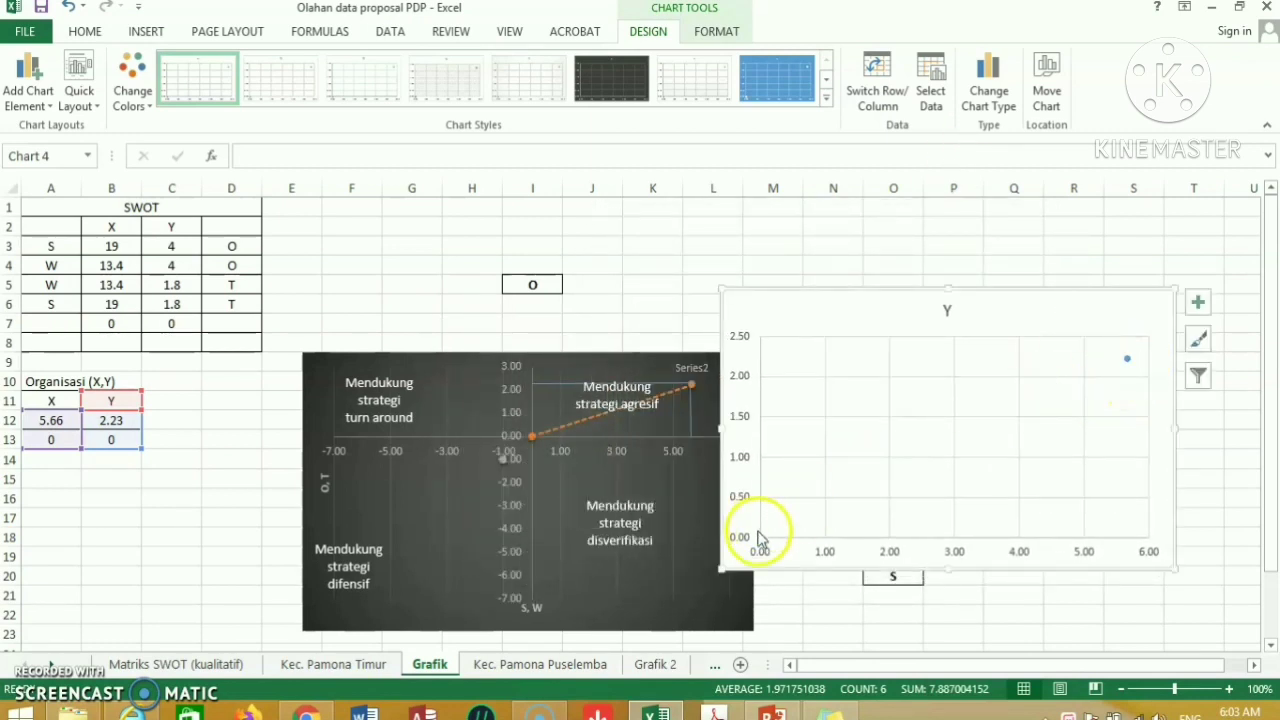
pyautogui.click(617, 390)
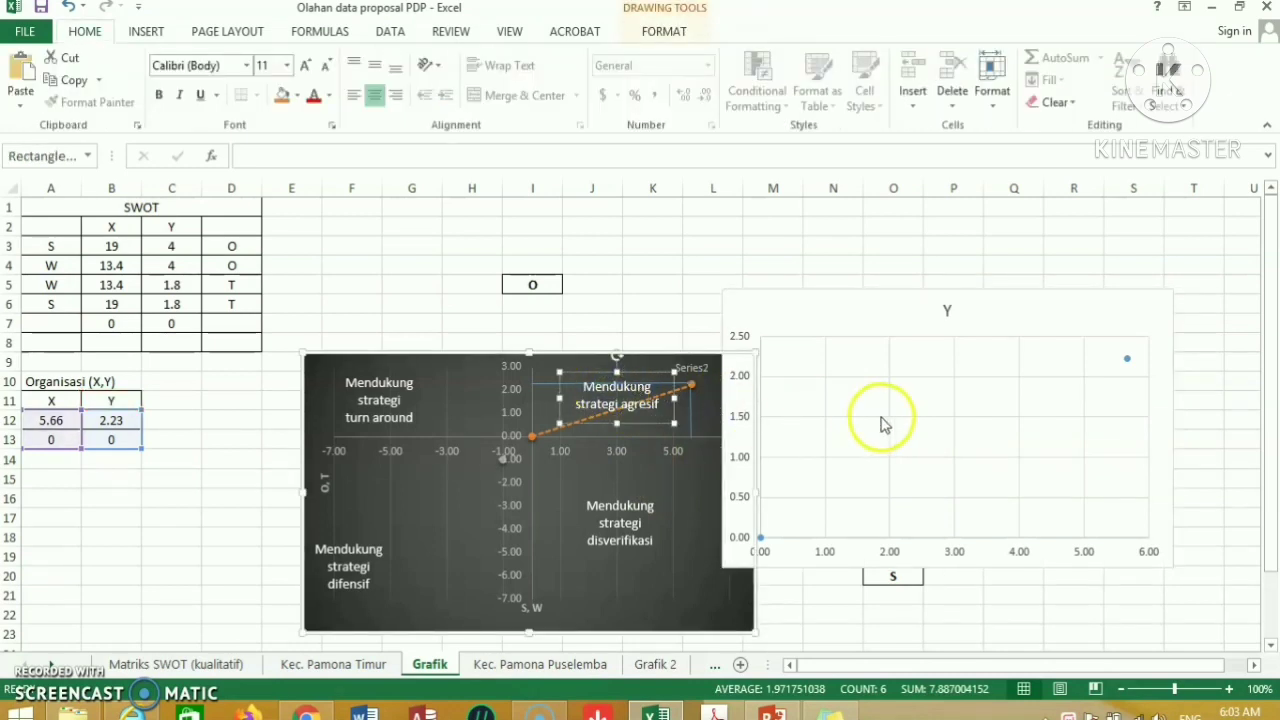
pyautogui.click(955, 400)
pyautogui.press('Delete')
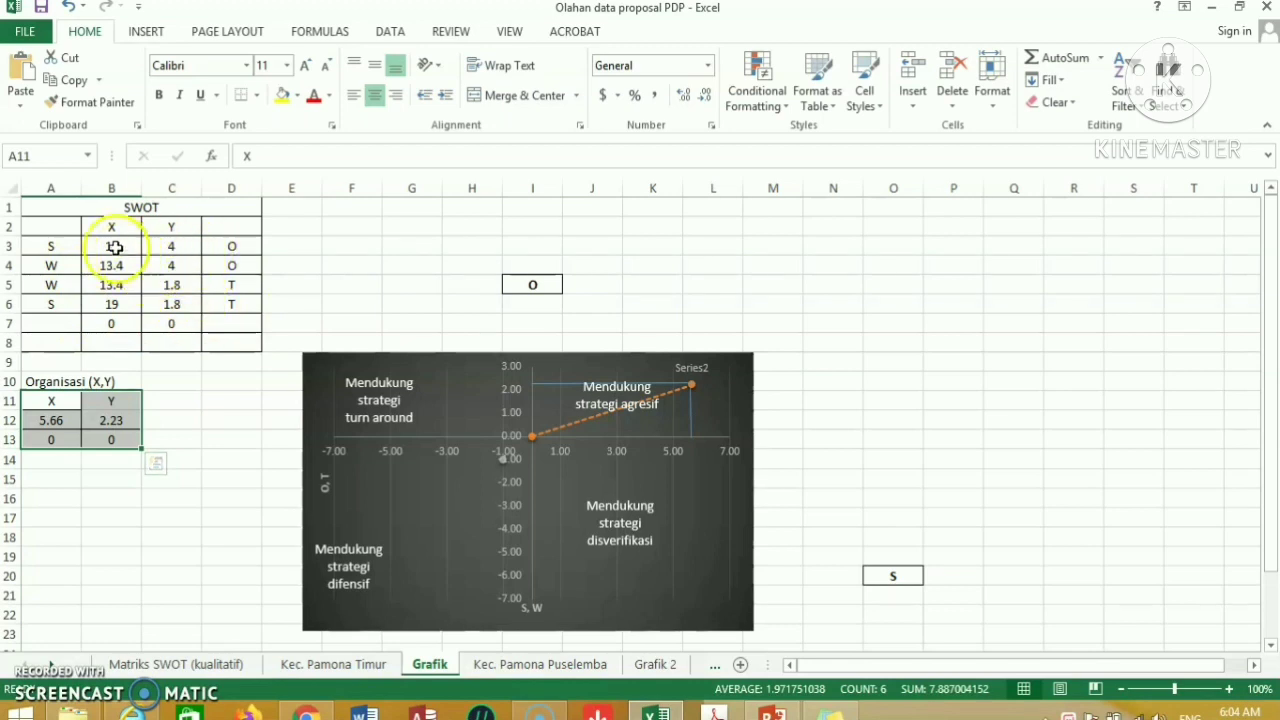
# Step: Insert a Quick Analysis scatter chart of the X/Y range B2:C7 and move it to the upper right
pyautogui.moveTo(115, 247); pyautogui.dragTo(175, 320)
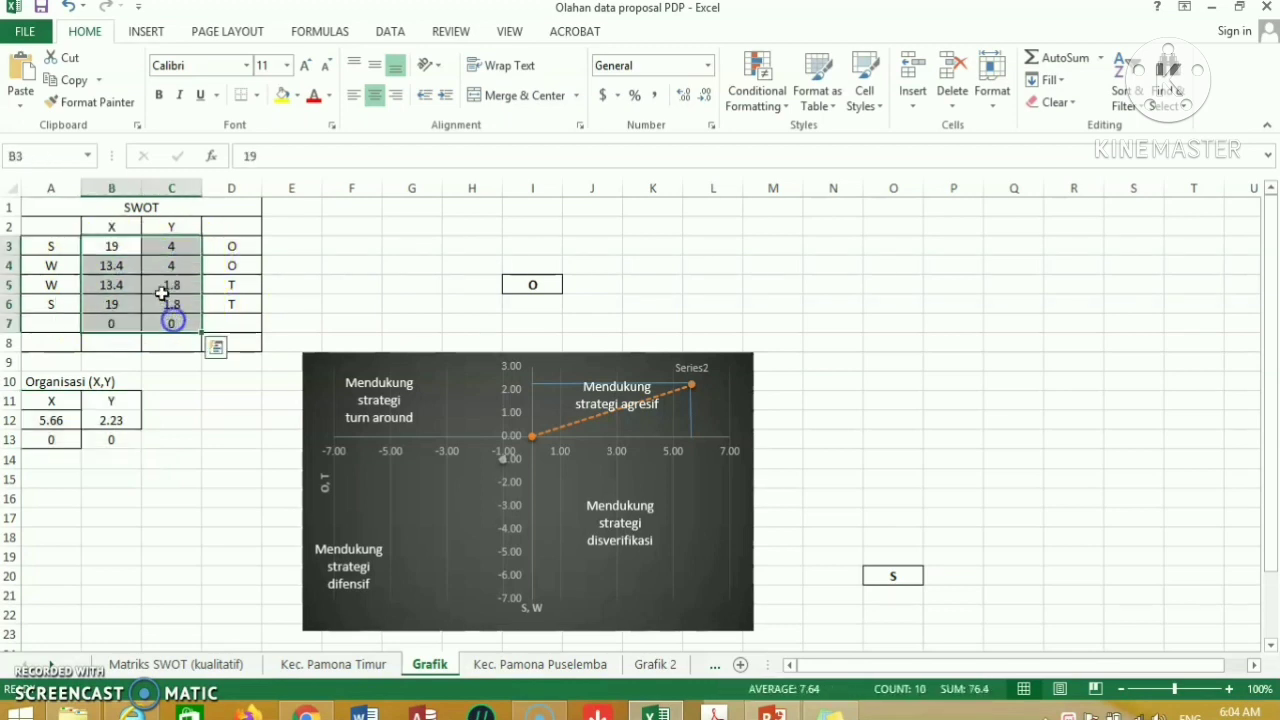
pyautogui.moveTo(116, 227); pyautogui.dragTo(186, 322)
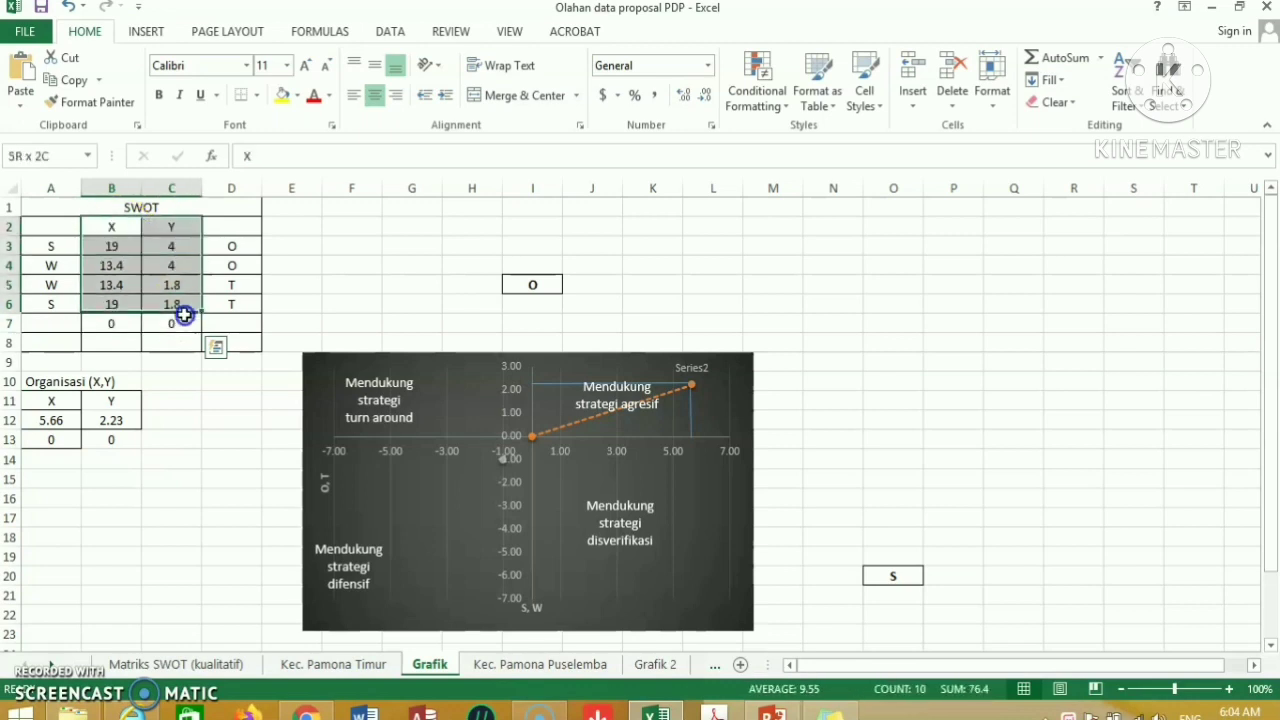
pyautogui.rightClick(172, 281)
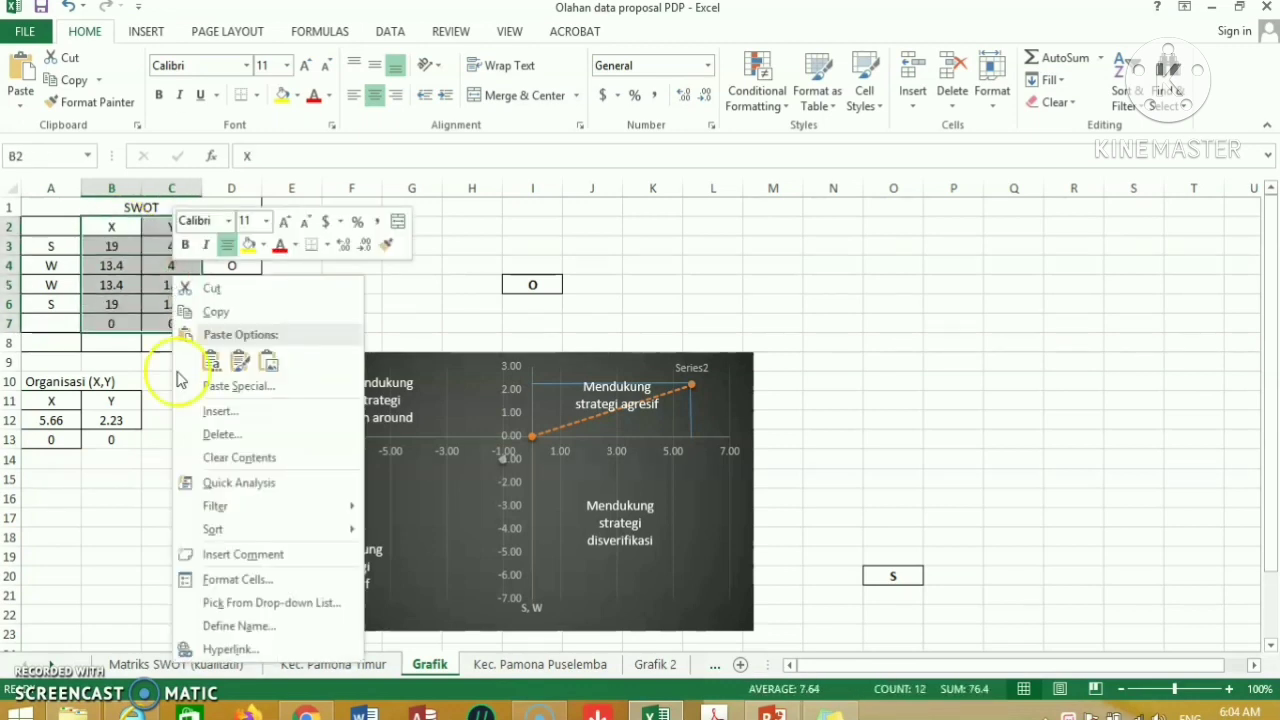
pyautogui.click(220, 482)
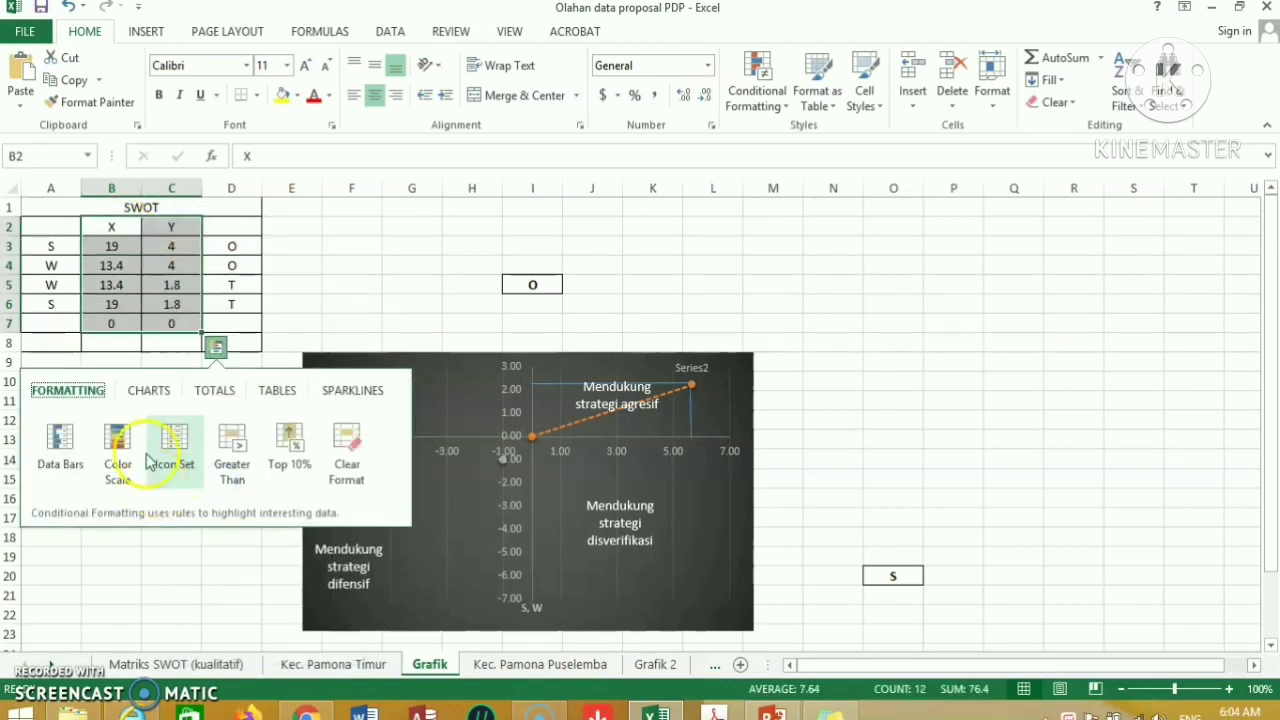
pyautogui.click(149, 390)
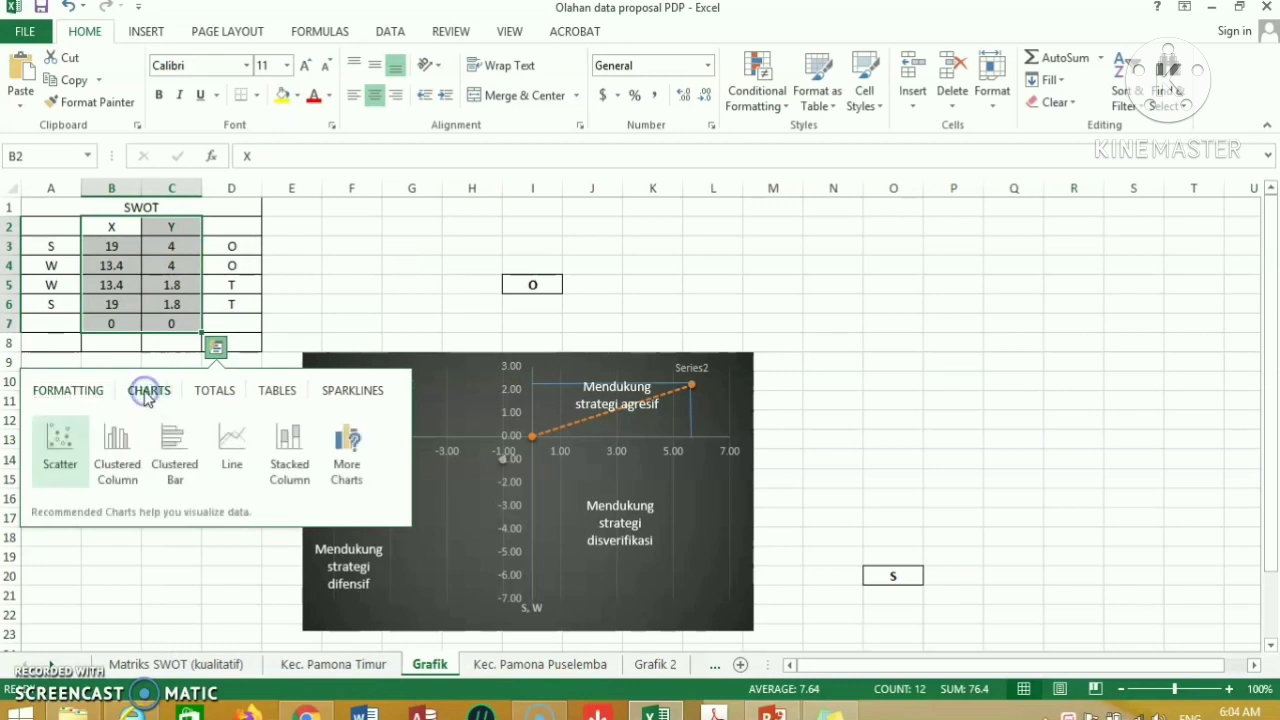
pyautogui.click(60, 455)
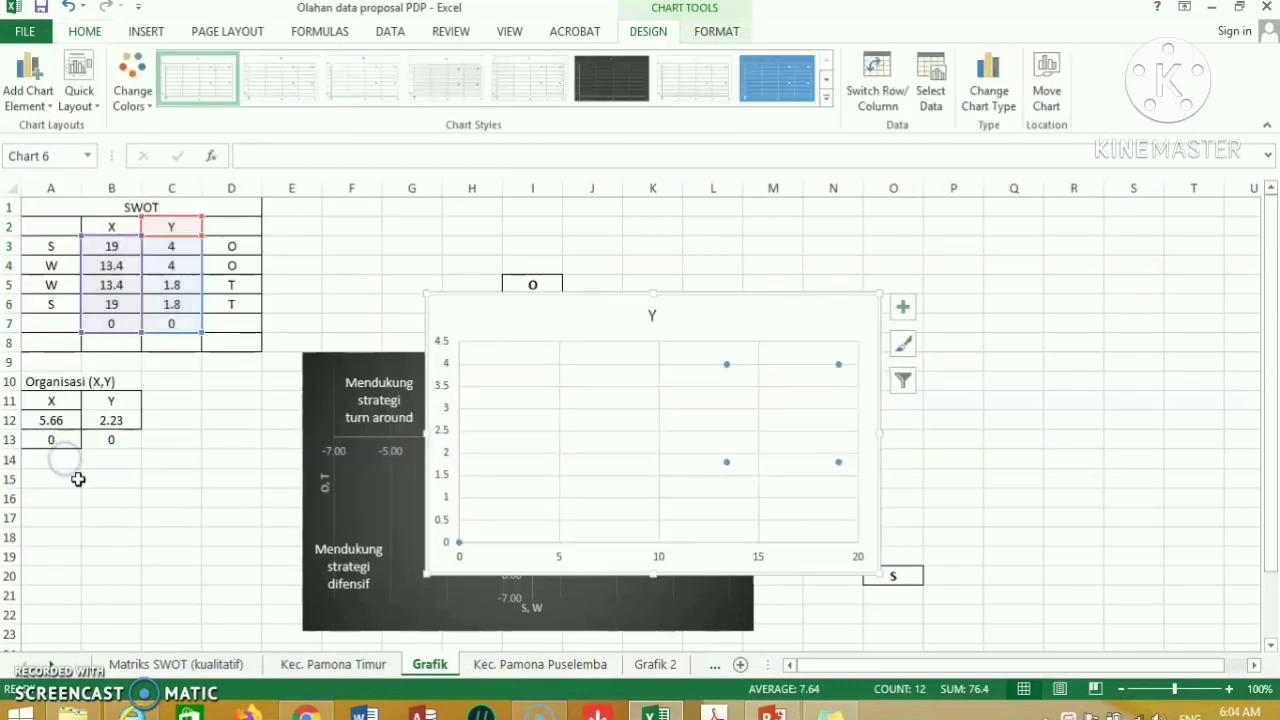
pyautogui.moveTo(704, 325); pyautogui.dragTo(988, 232)
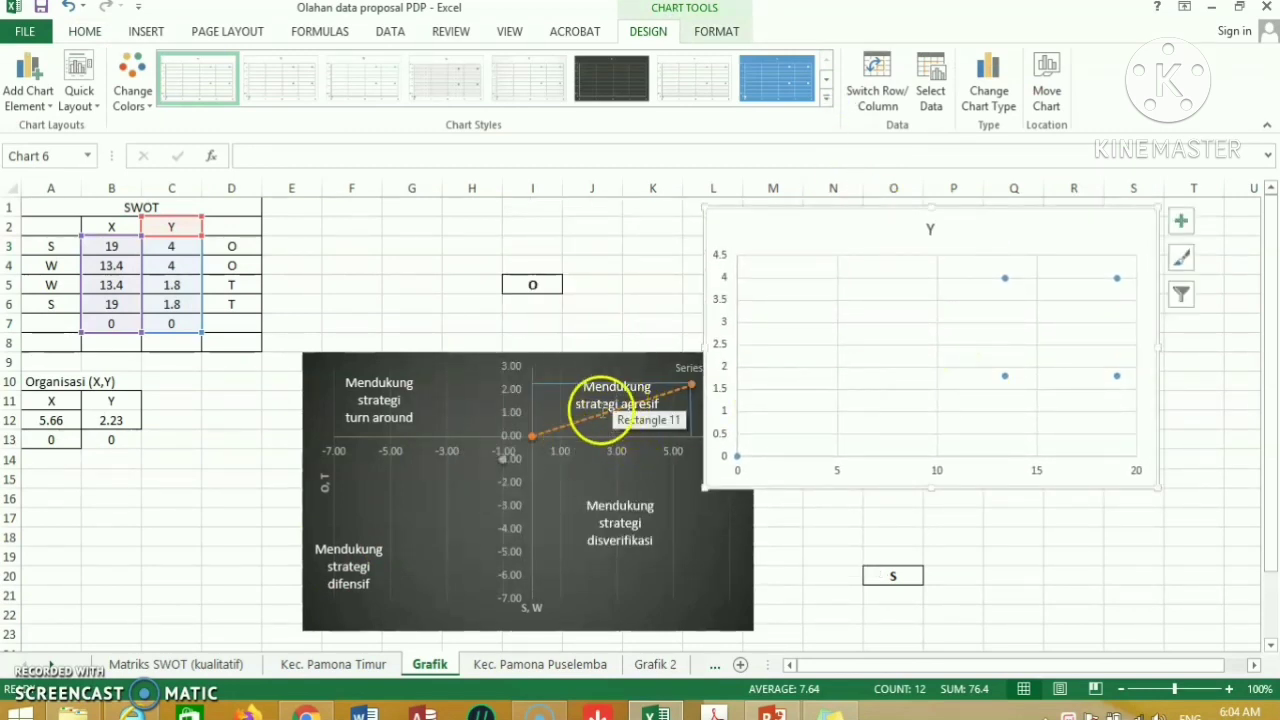
pyautogui.click(577, 400)
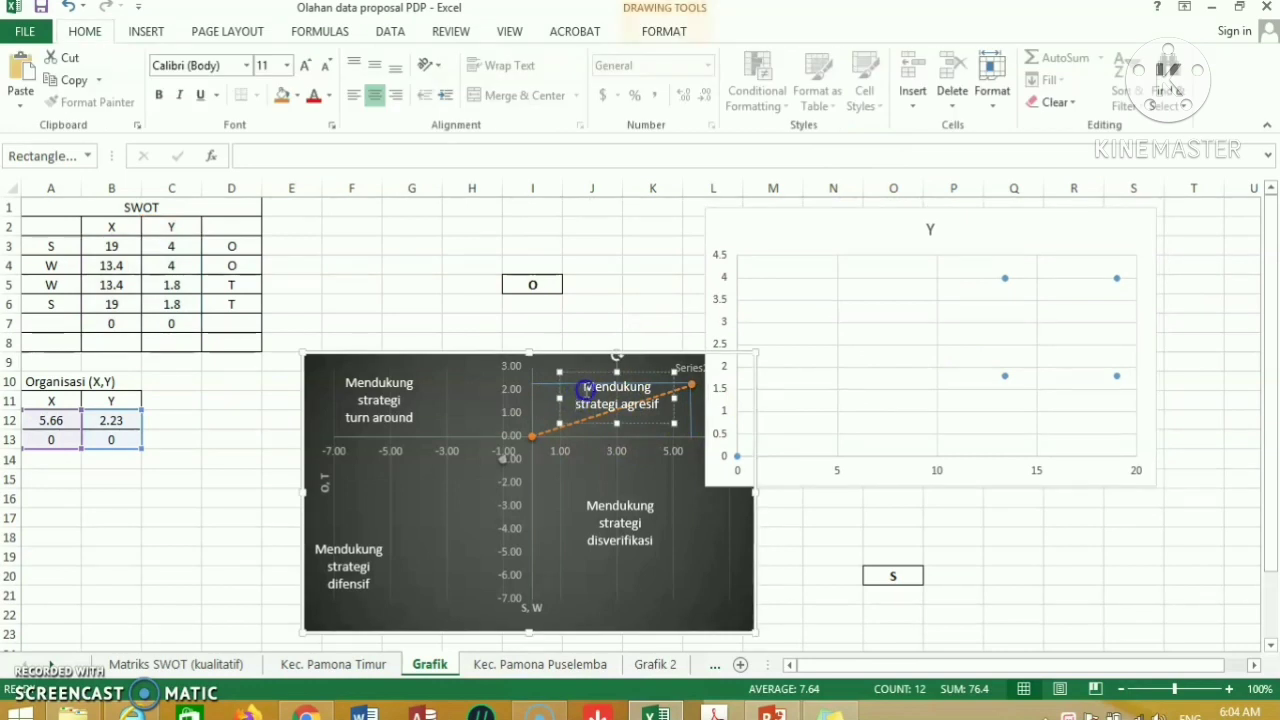
pyautogui.moveTo(586, 388); pyautogui.dragTo(656, 406)
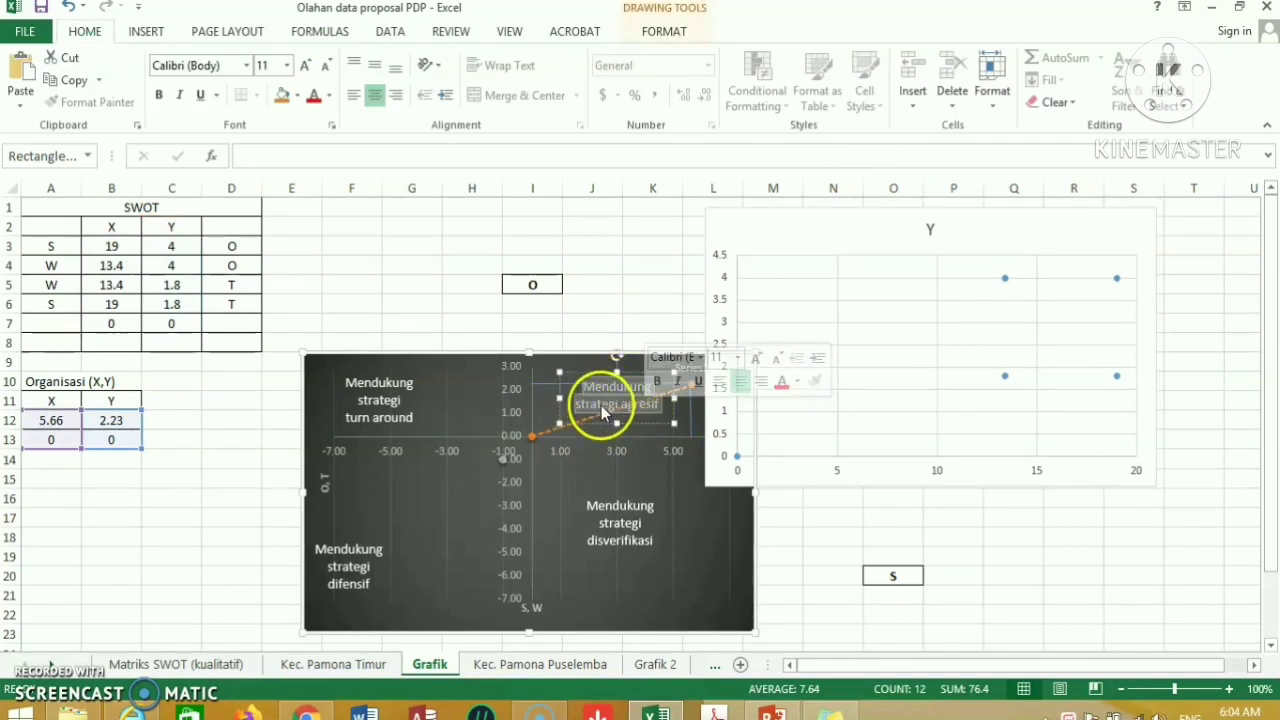